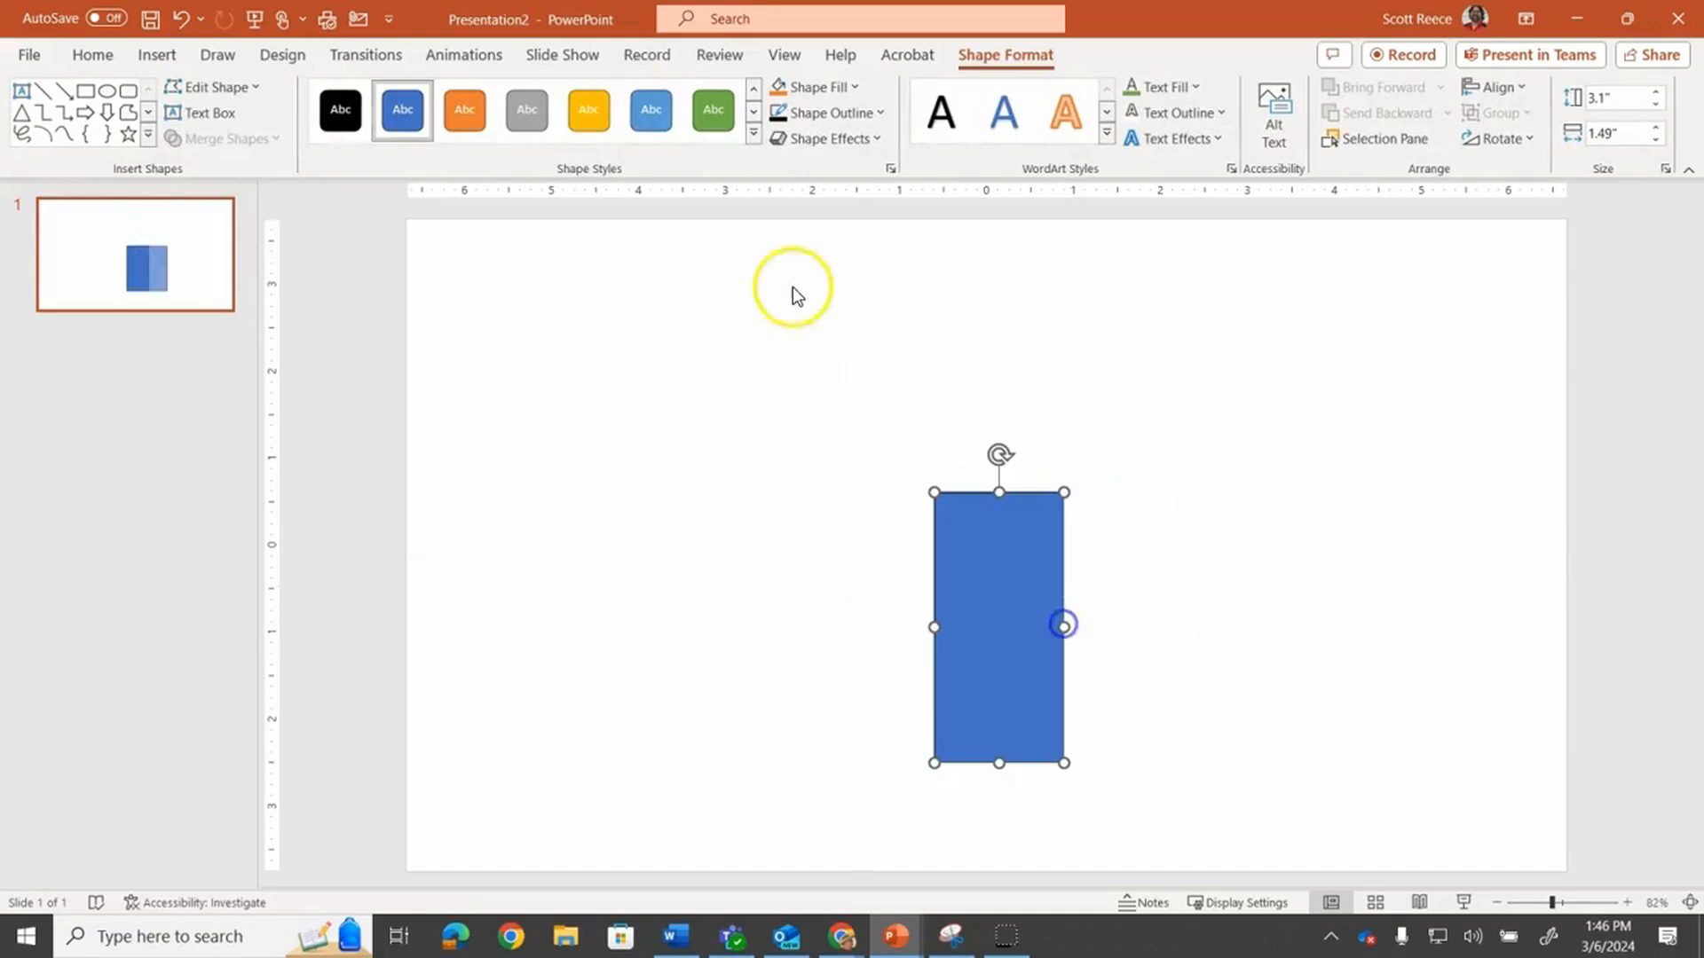
Draw an oval about 3.66 by 4.41 inches overlapping the top of the rectangle
left_click(108, 91)
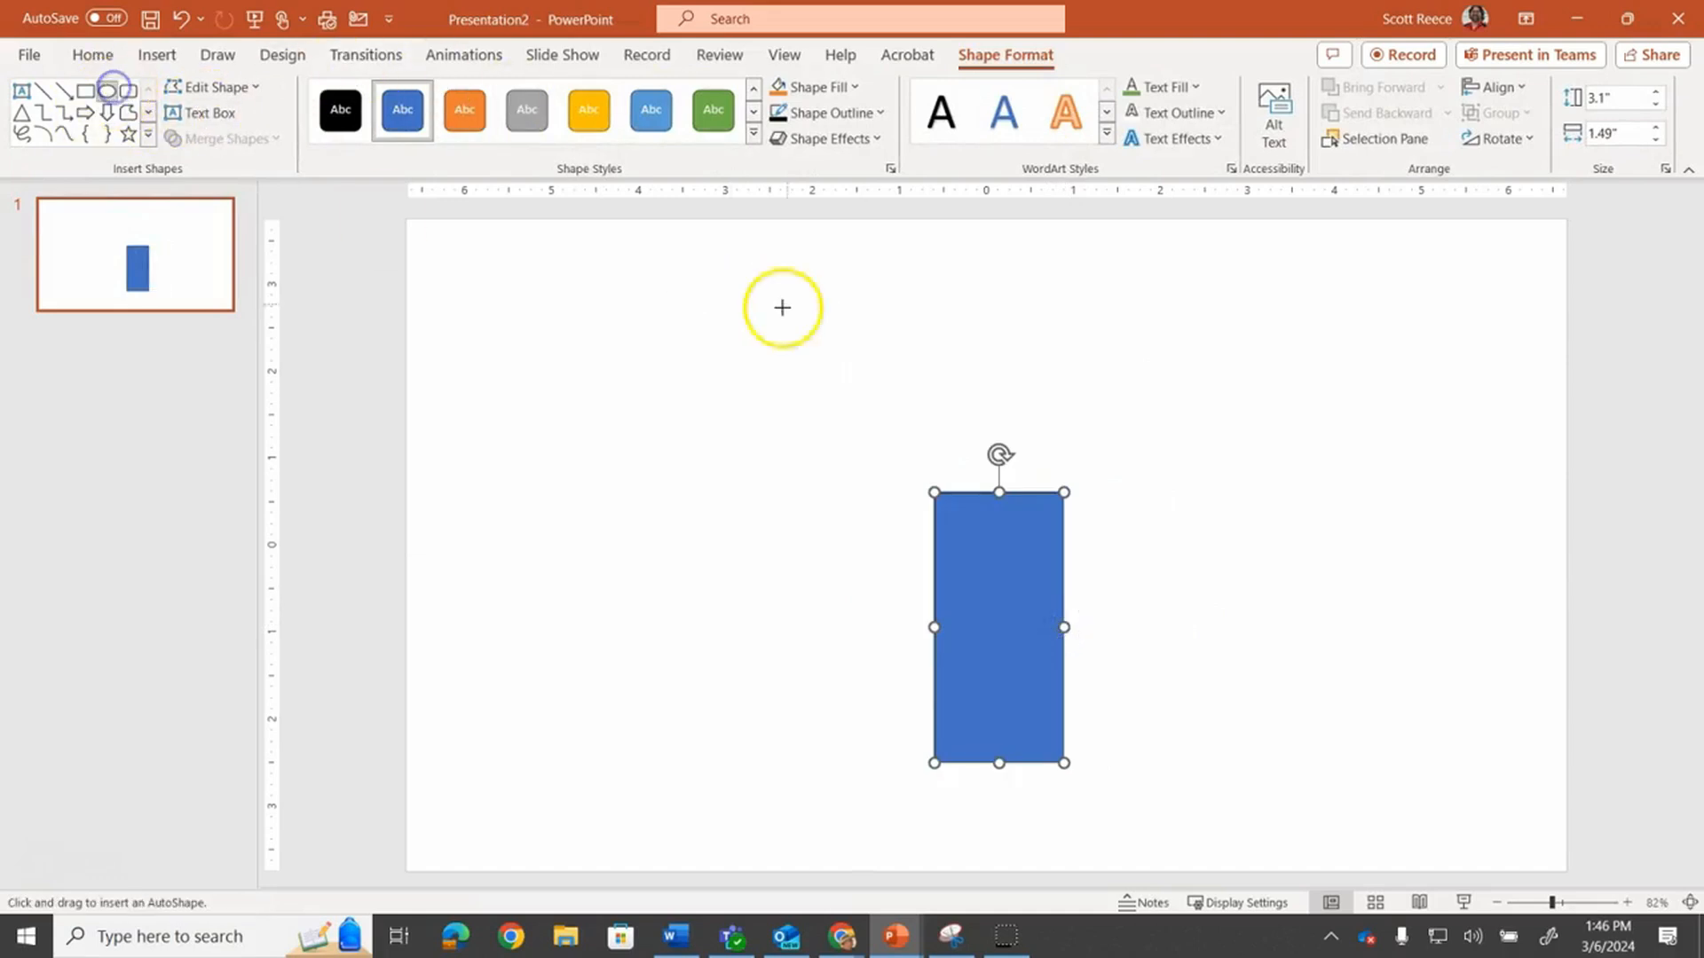
left_click_drag(801, 274, 1186, 596)
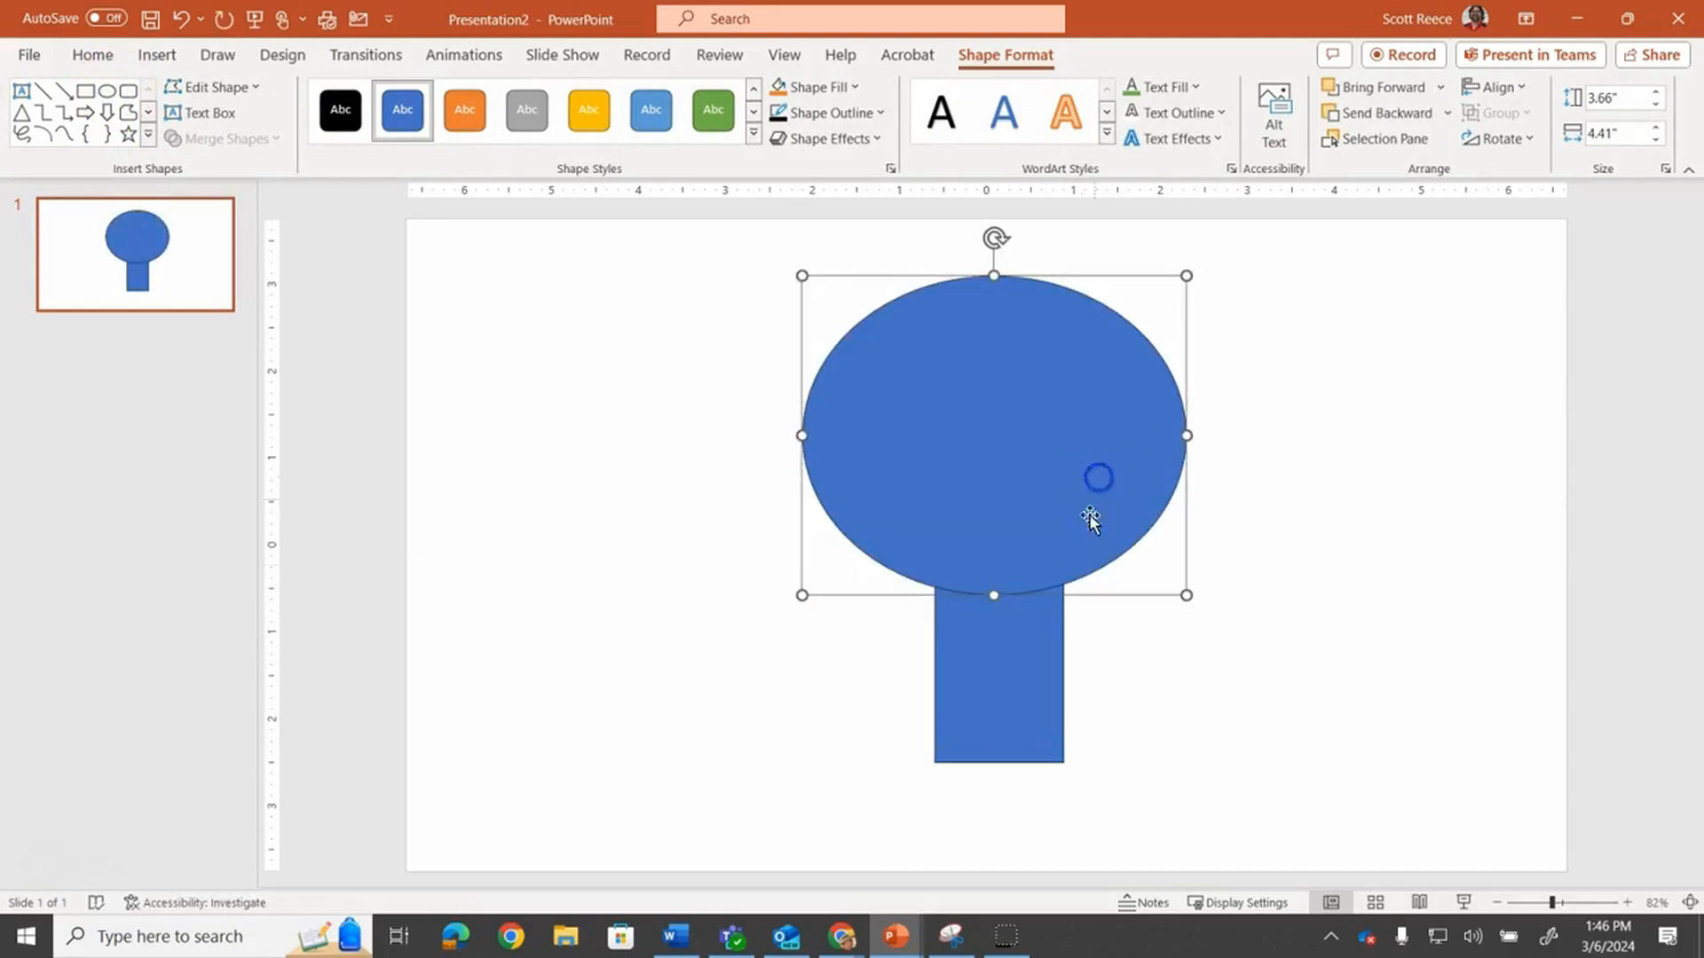
Fill both the oval and rectangle orange and give them a 4½ pt outline
left_click(1031, 675, "shift")
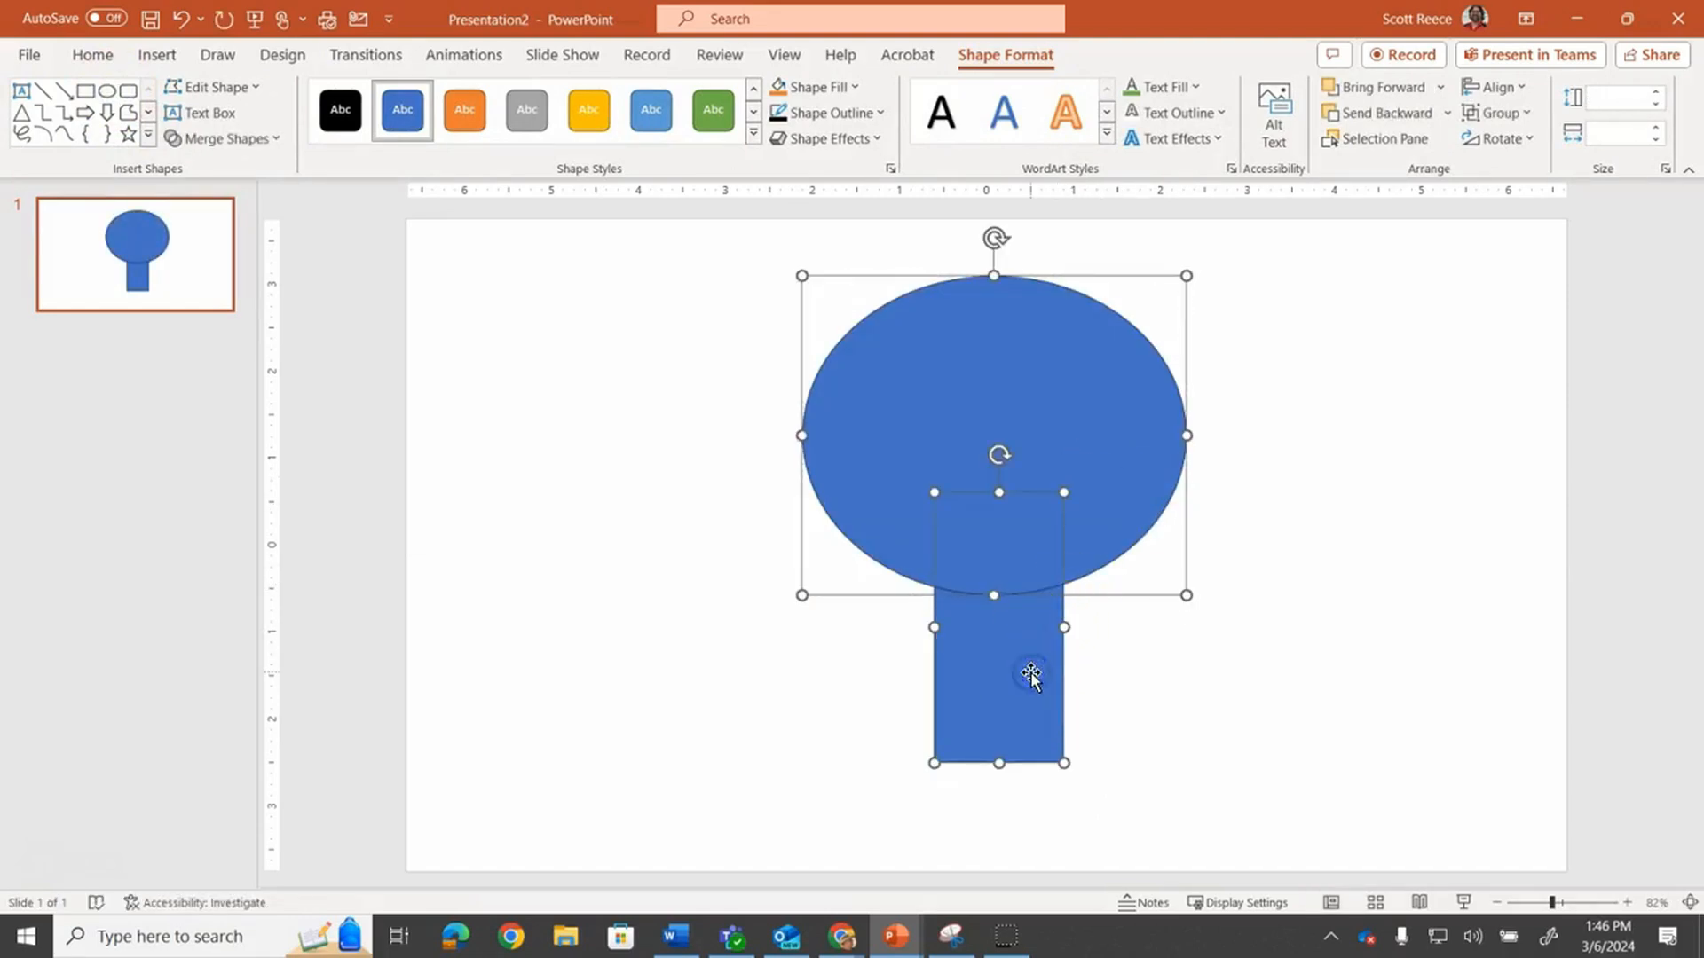
left_click(778, 86)
left_click(781, 111)
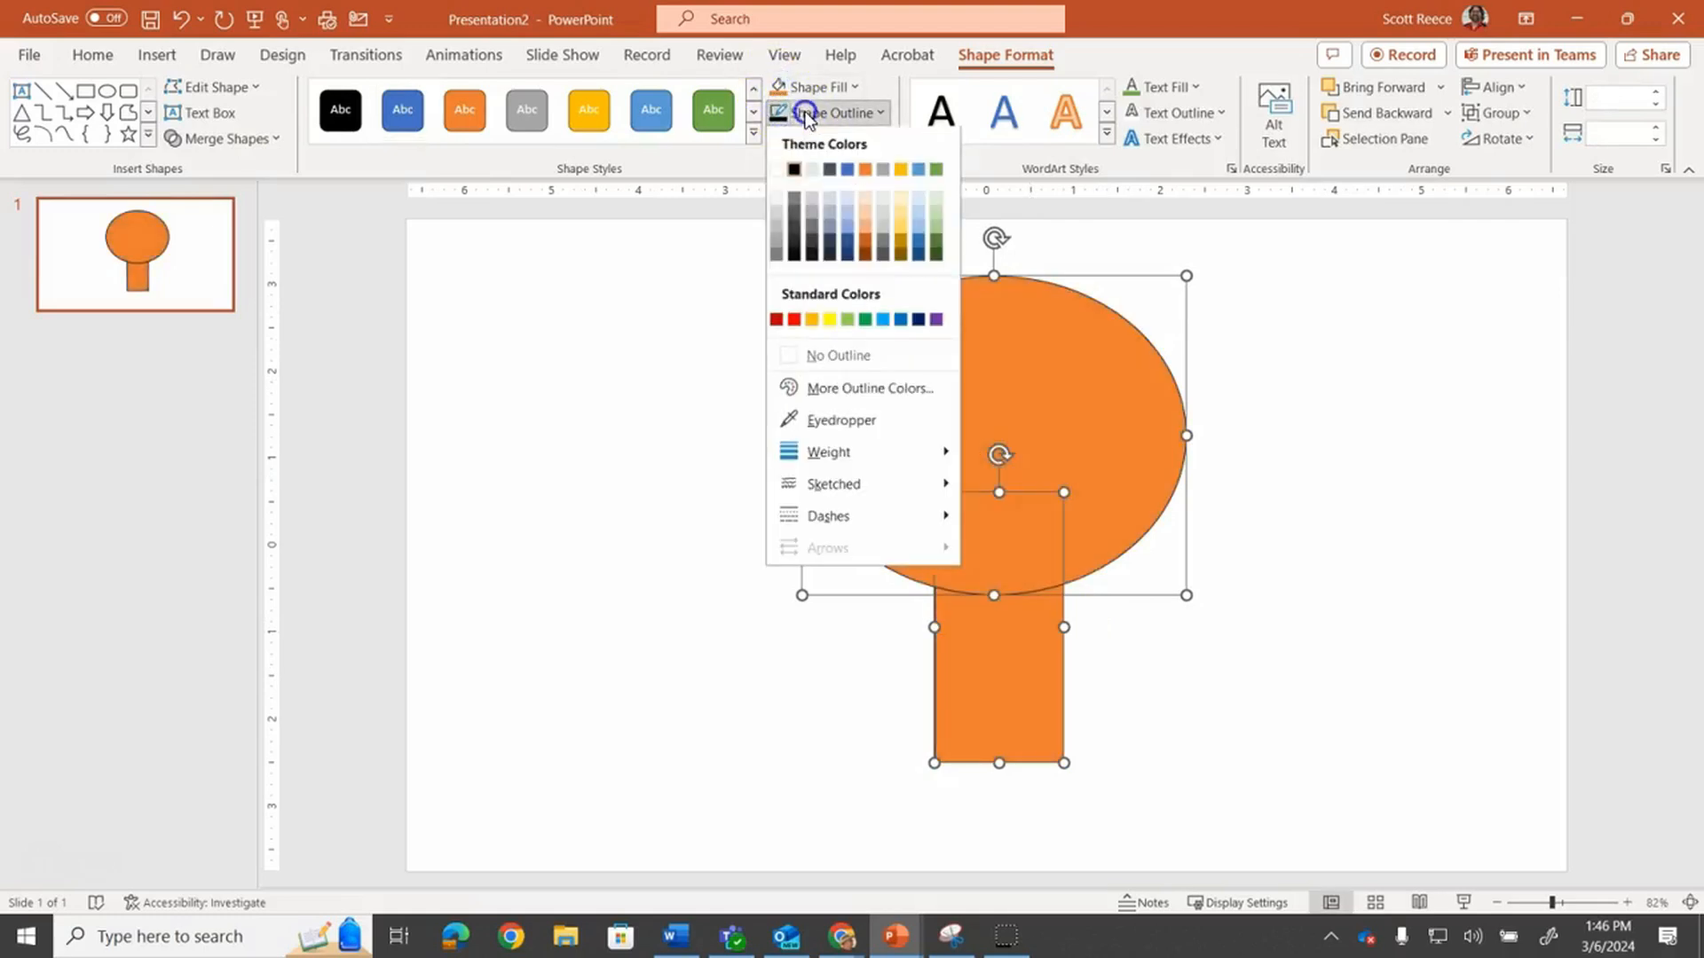
mouse_move(855, 455)
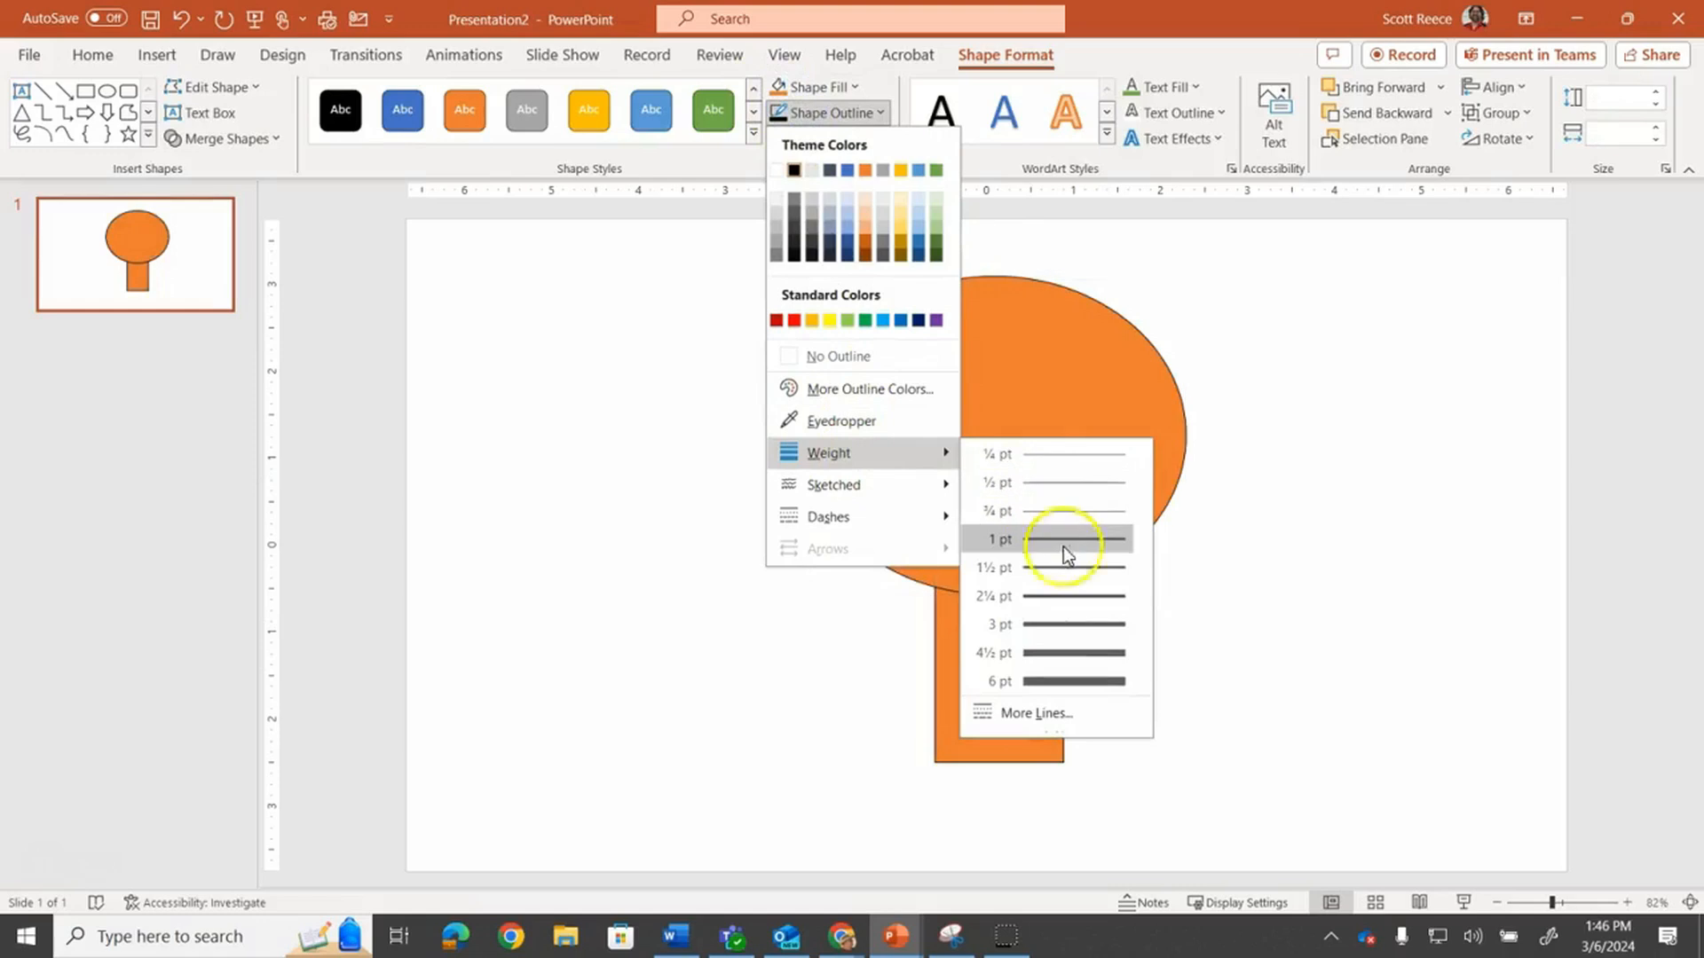
left_click(1063, 655)
left_click(1244, 583)
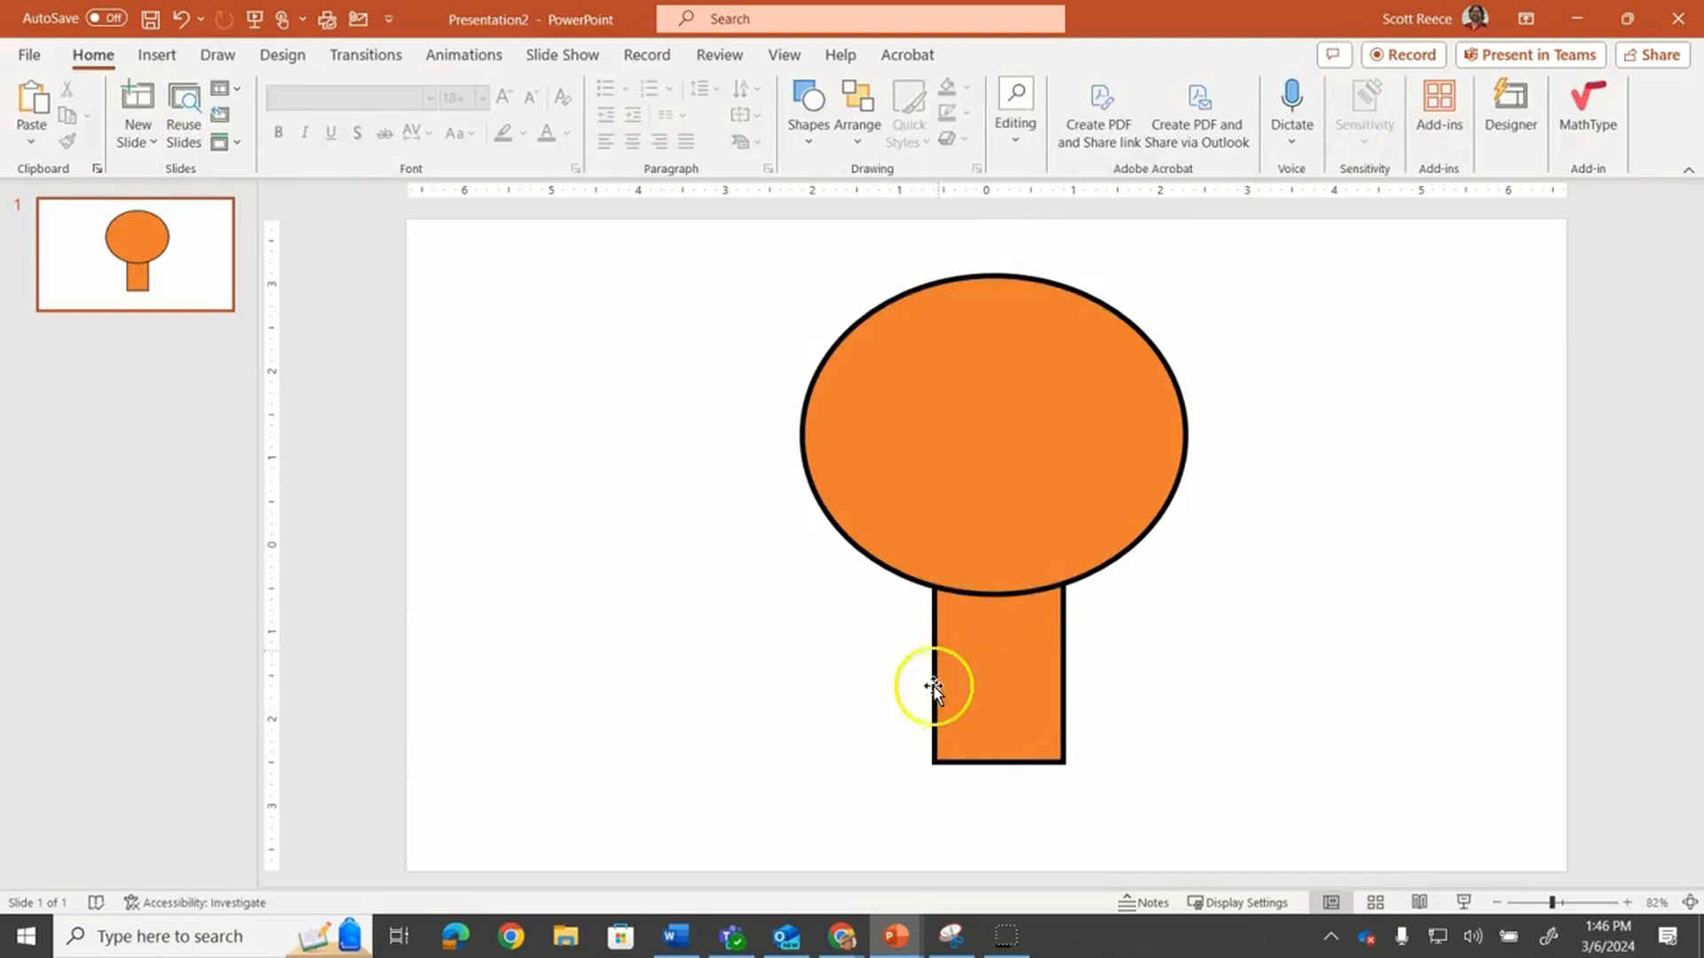
Bring the rectangle forward in front of the oval
left_click(1016, 621)
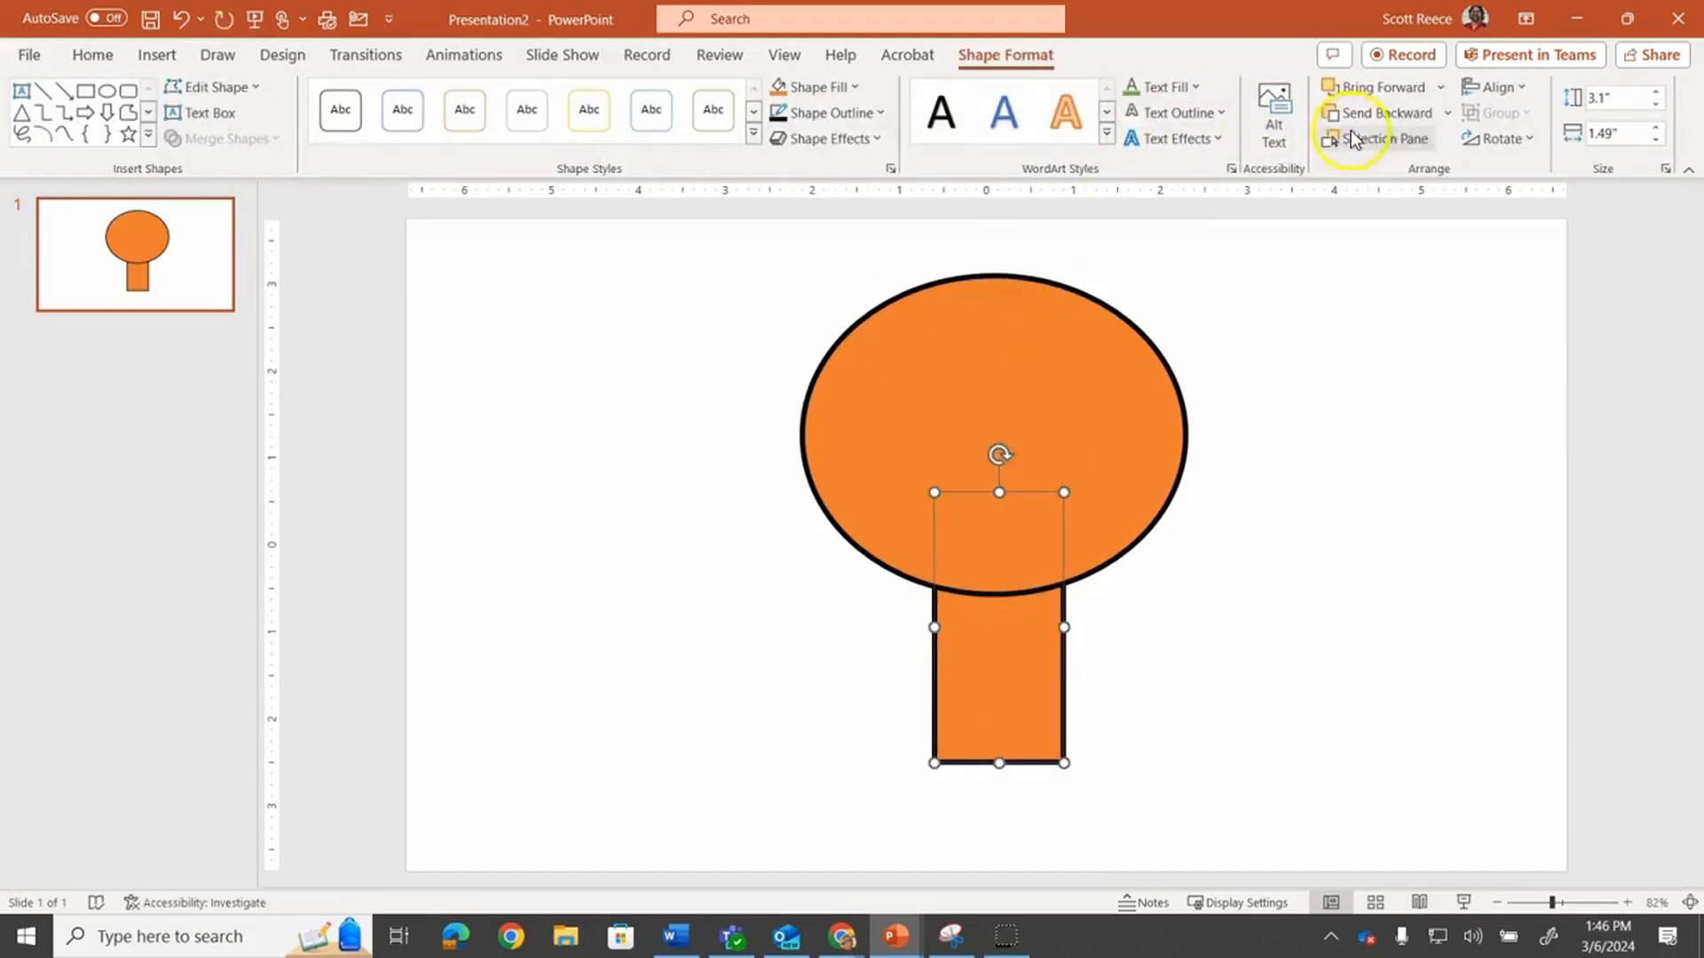
left_click(1381, 87)
left_click(1428, 423)
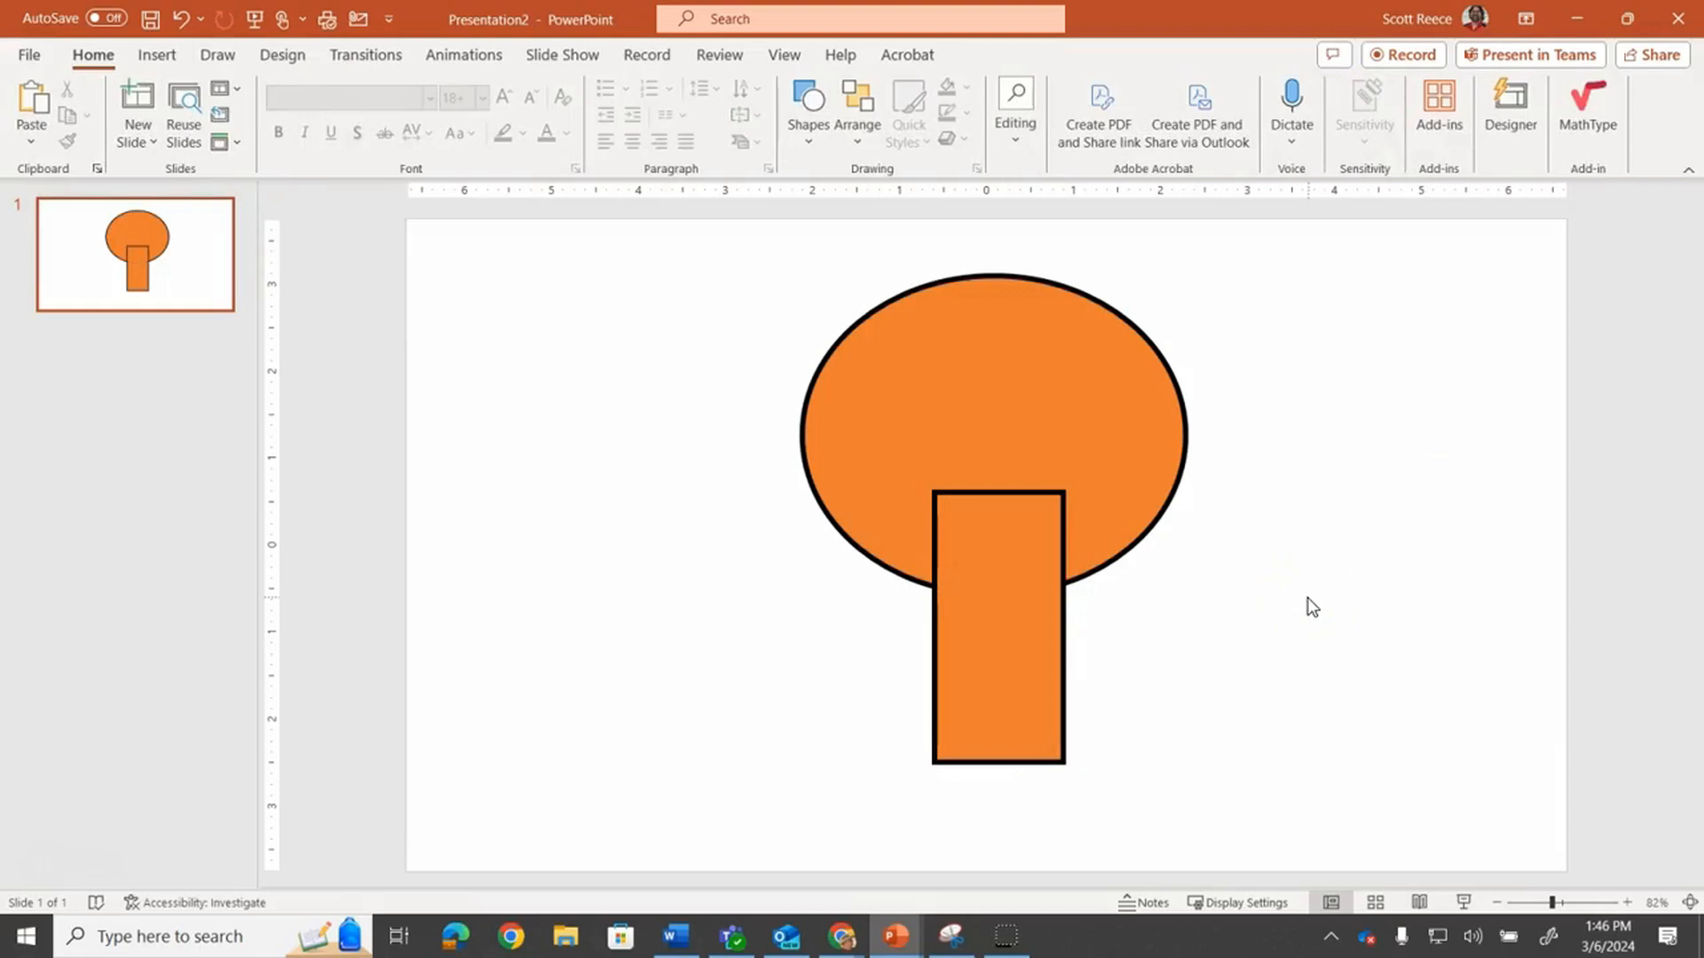
Select the oval and rectangle together and union them into a single shape
left_click(939, 384)
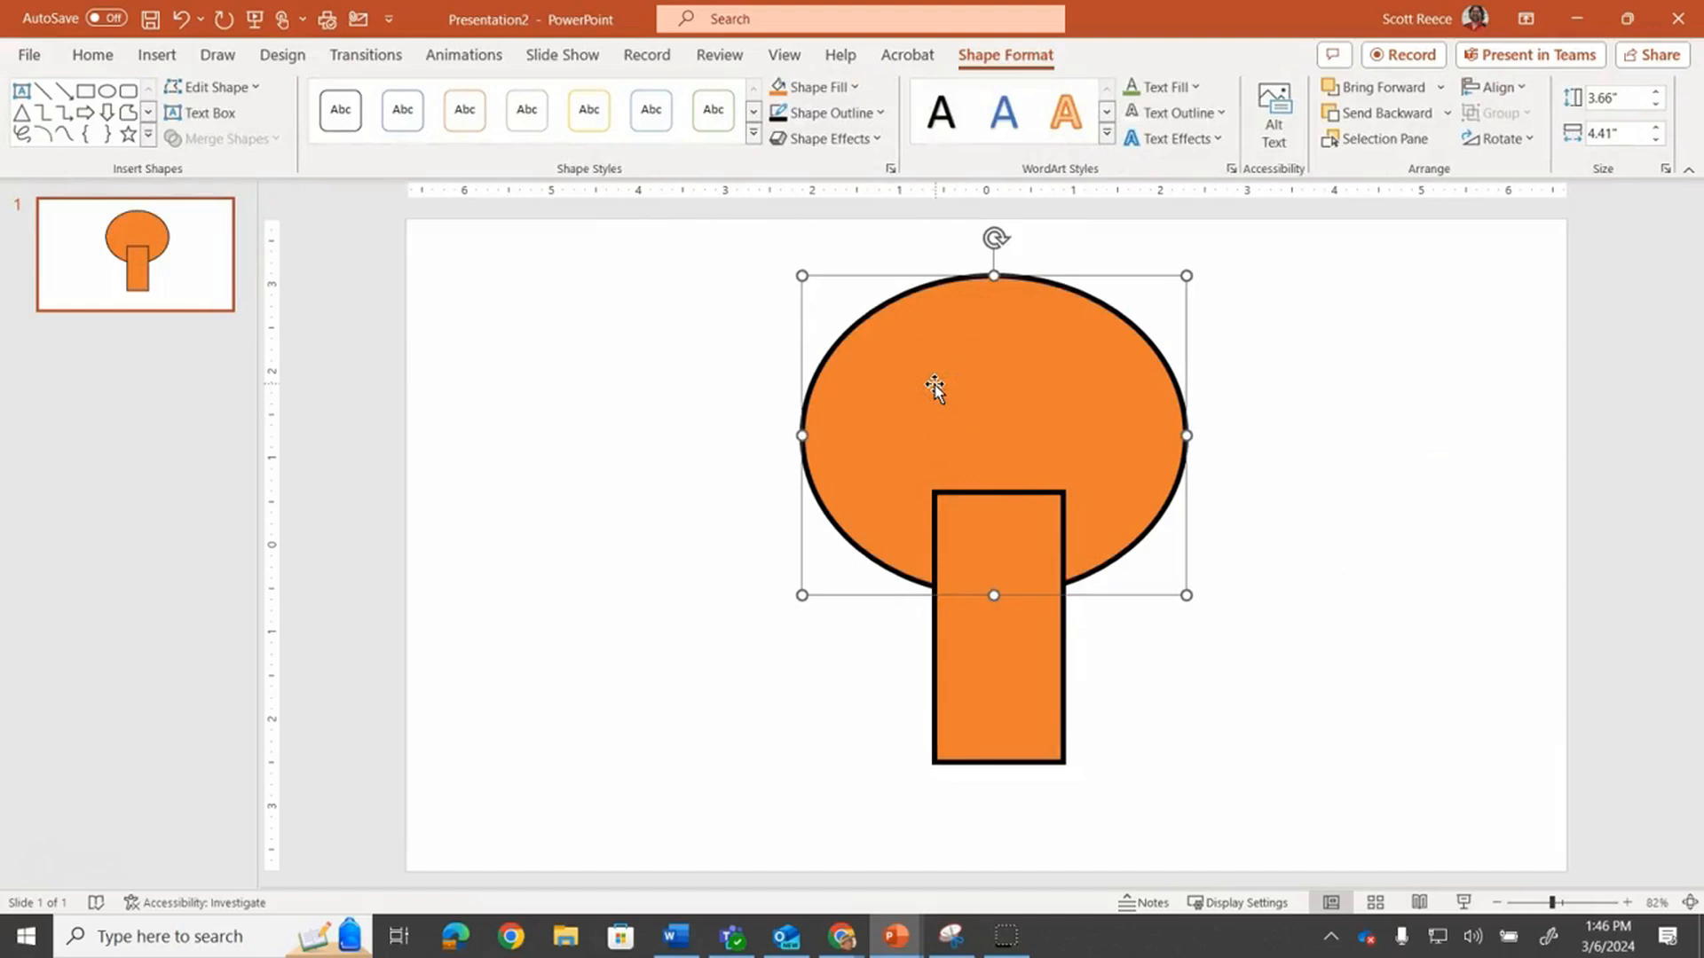
left_click(1017, 541, "shift")
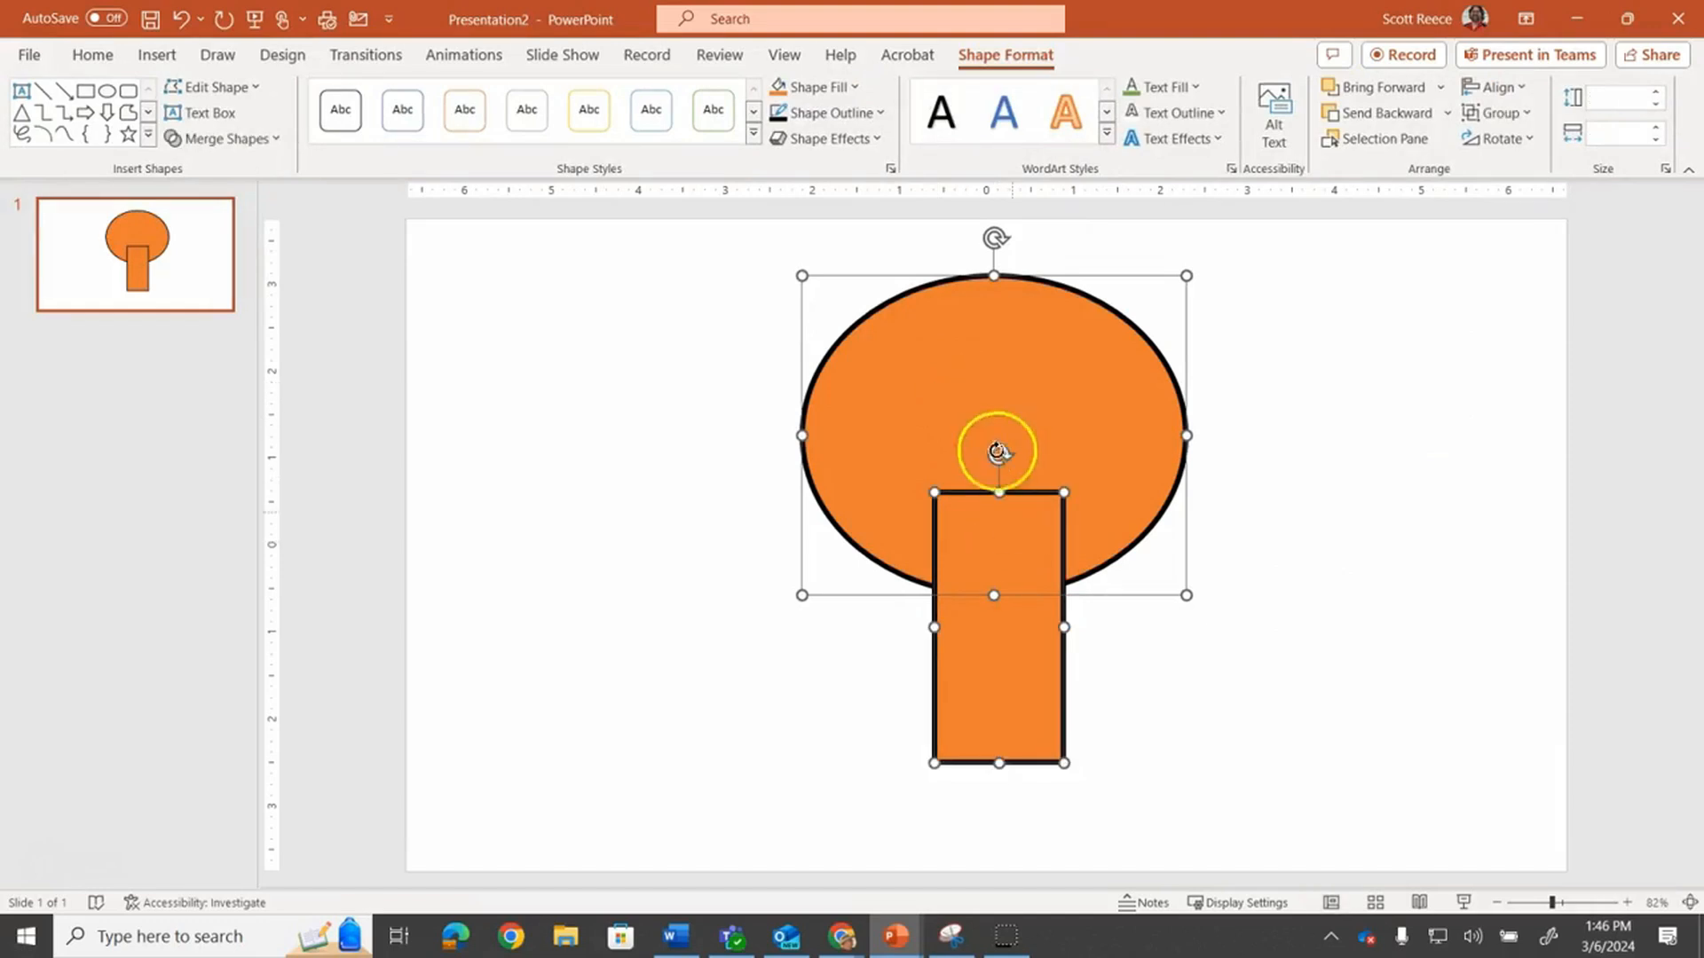
left_click(275, 142)
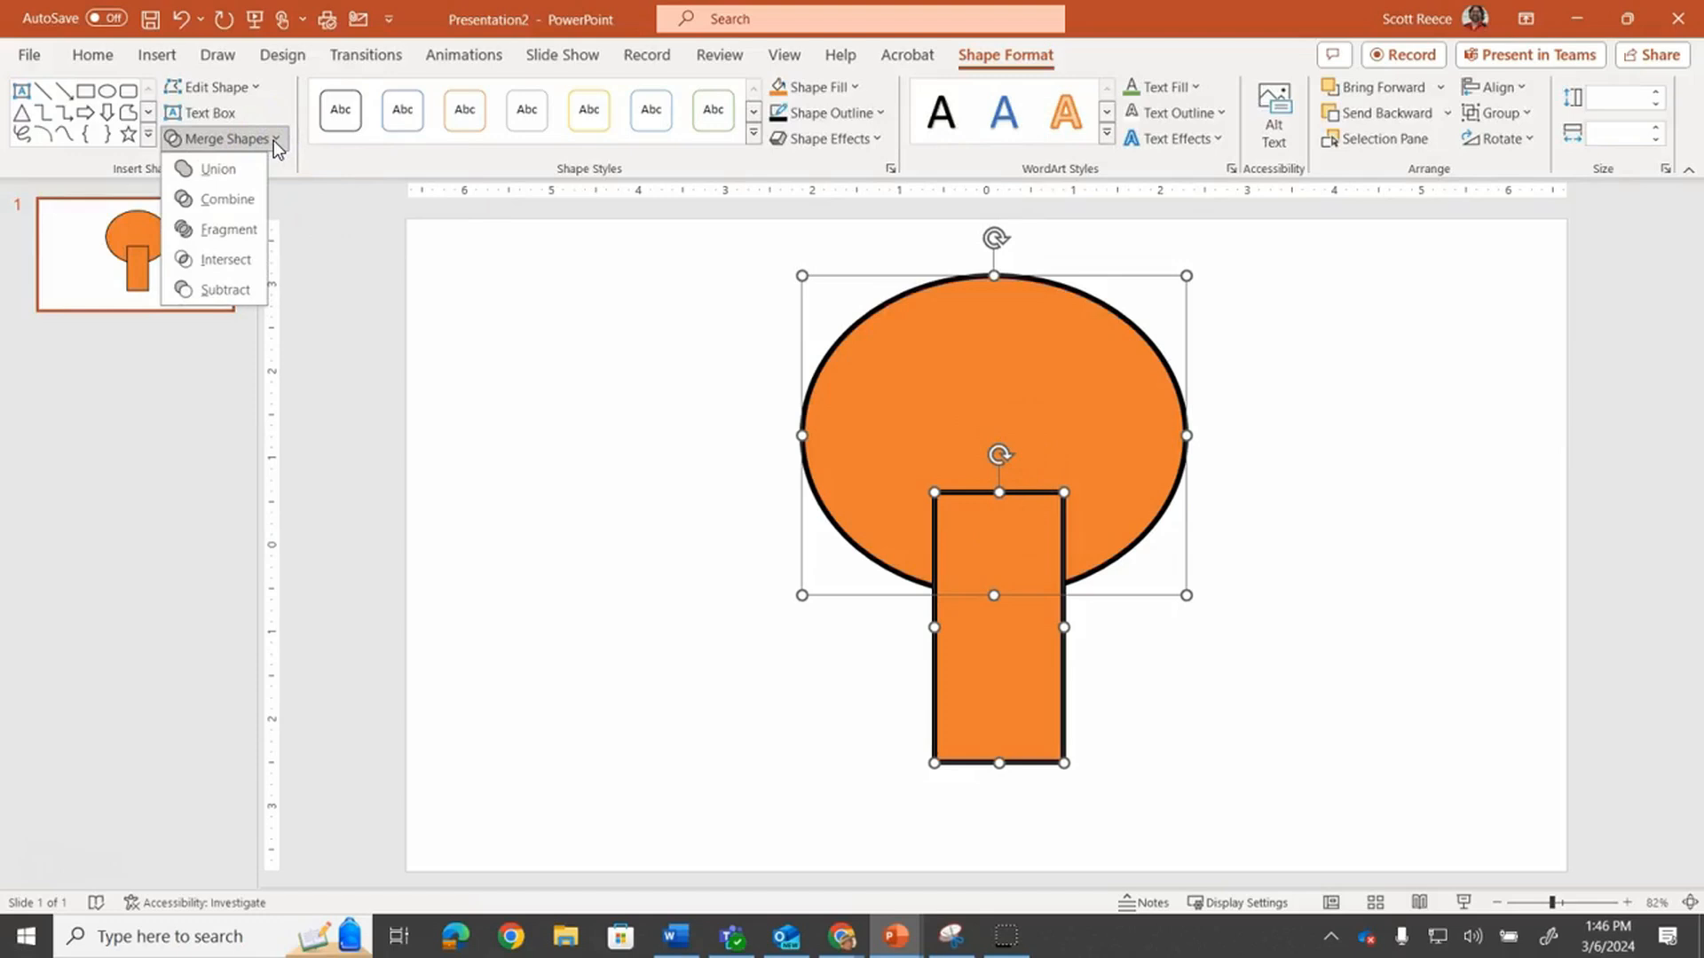
left_click(232, 166)
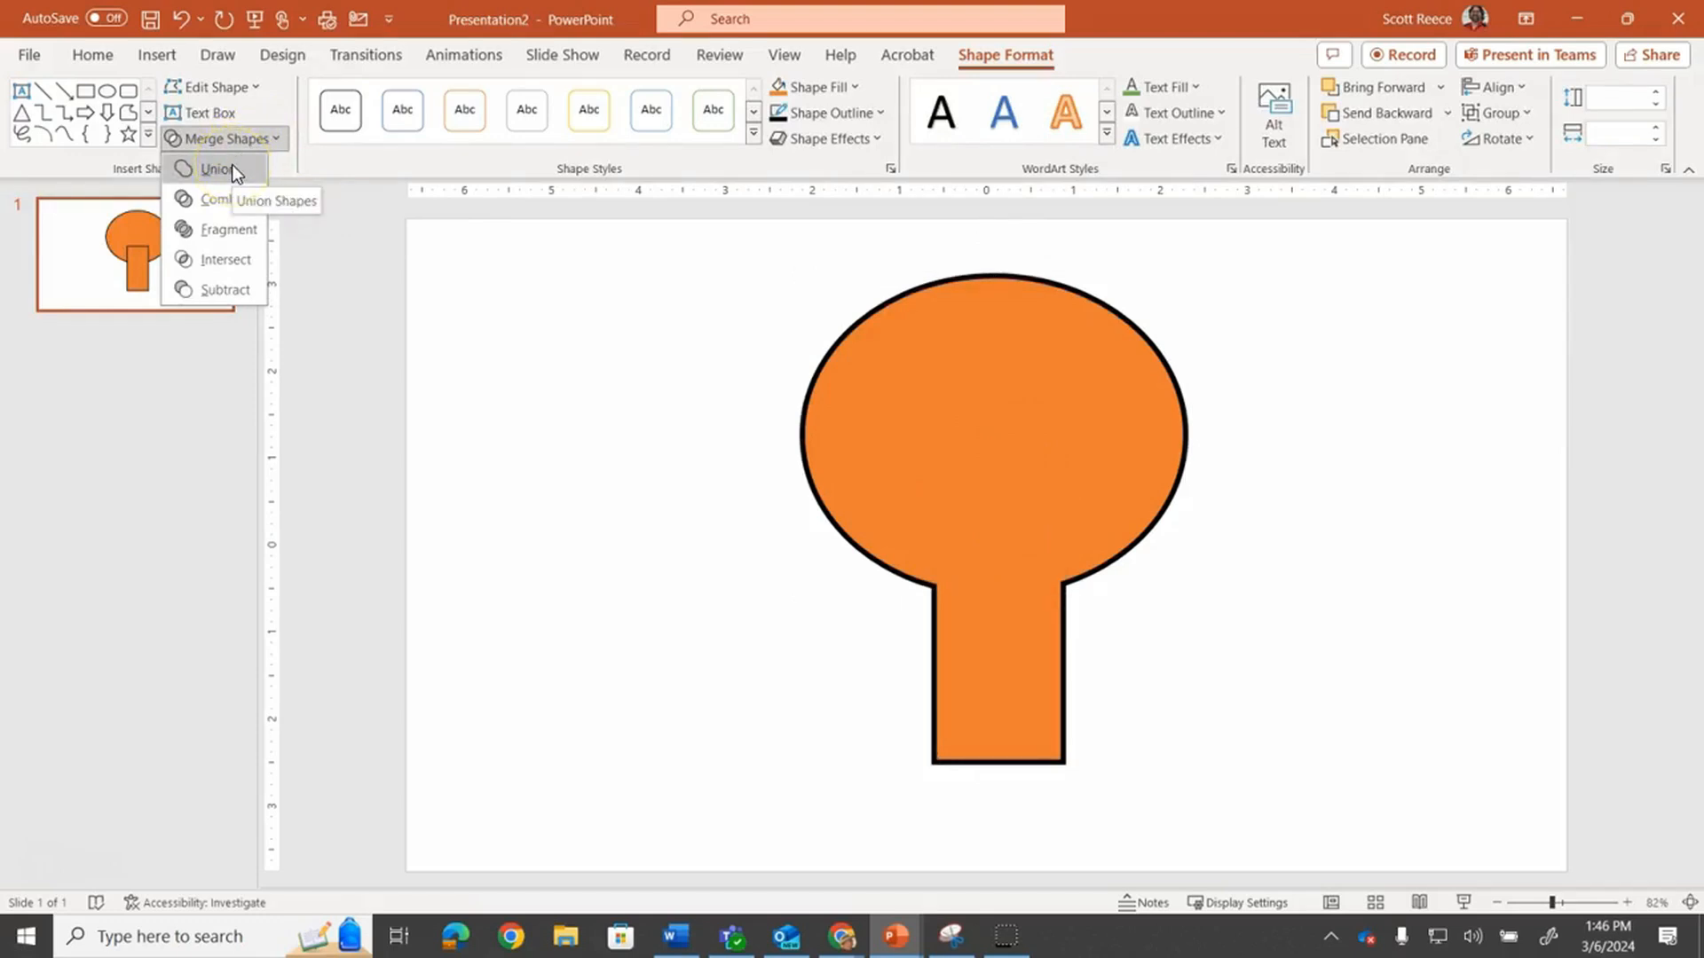
Move the merged shape to the right and recolor it with a blue fill and orange outline
left_click_drag(1003, 506, 1176, 513)
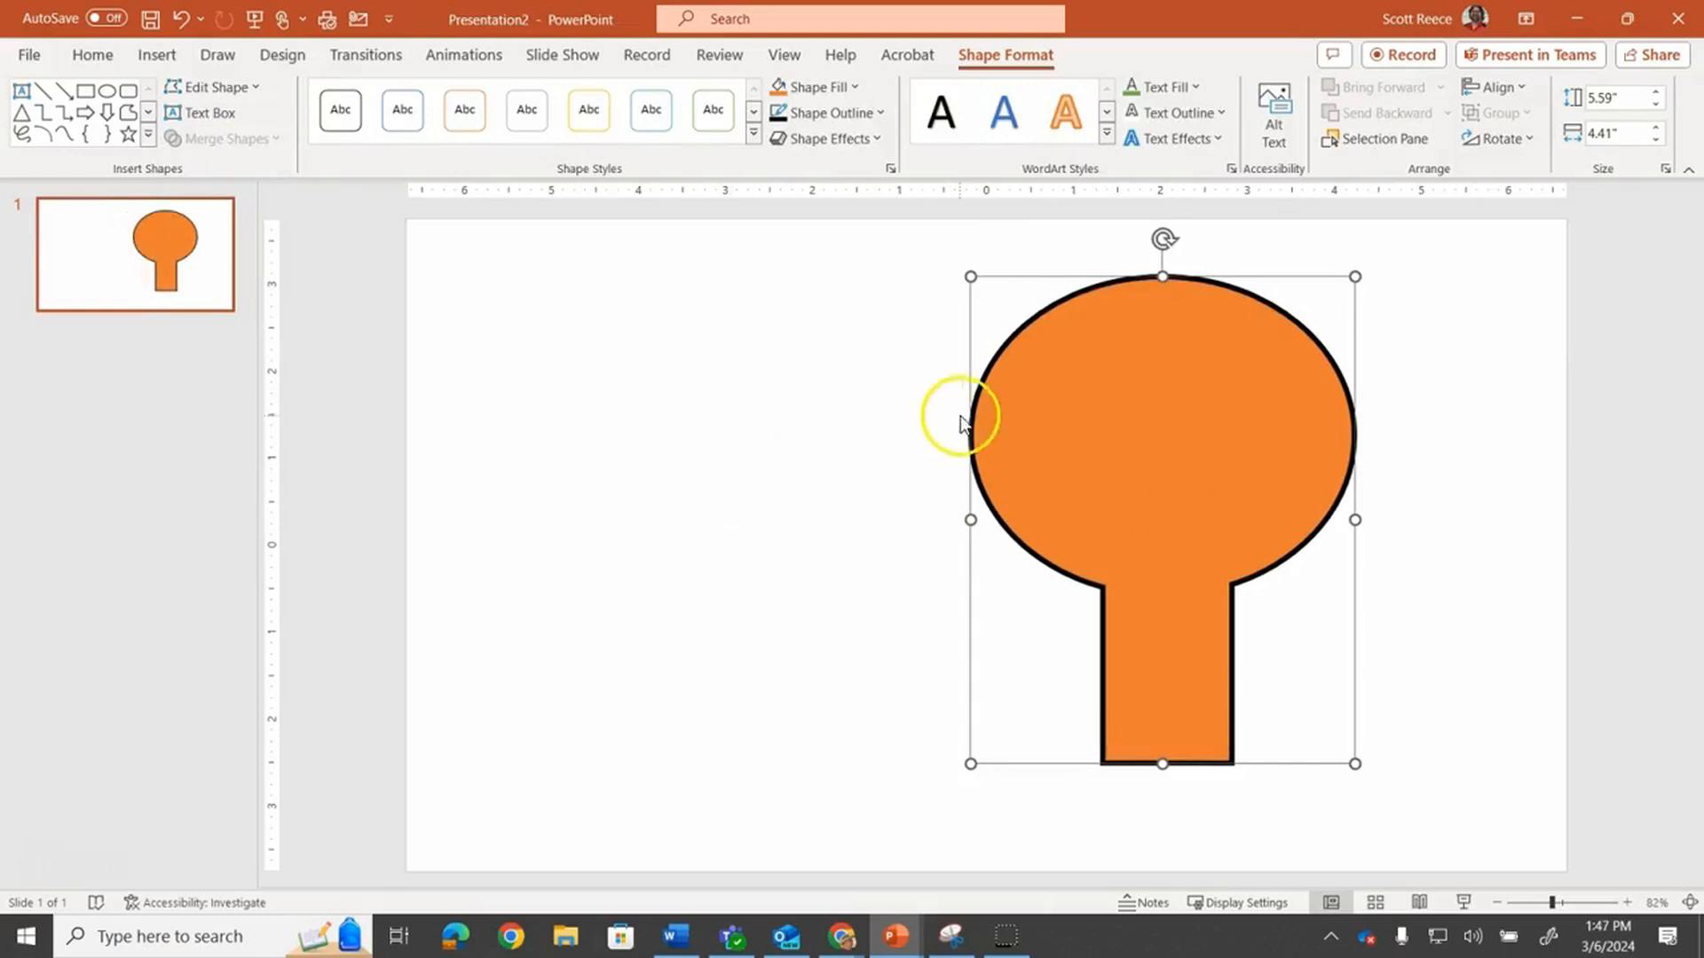
left_click(830, 87)
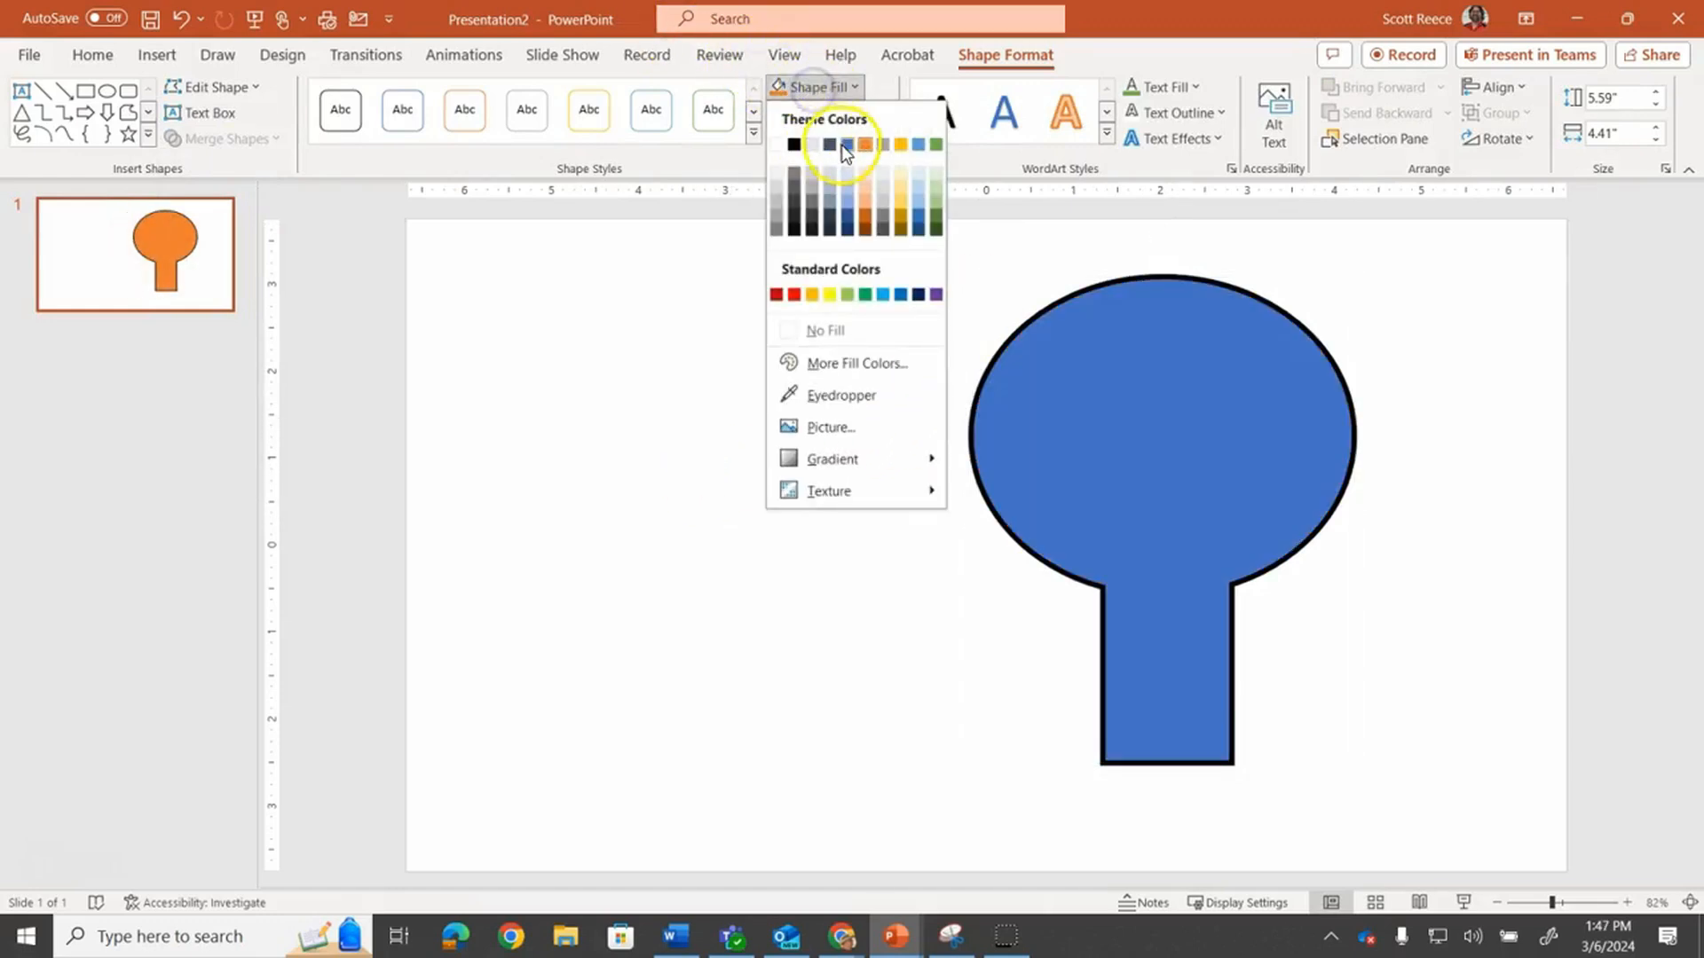
left_click(842, 146)
left_click(828, 111)
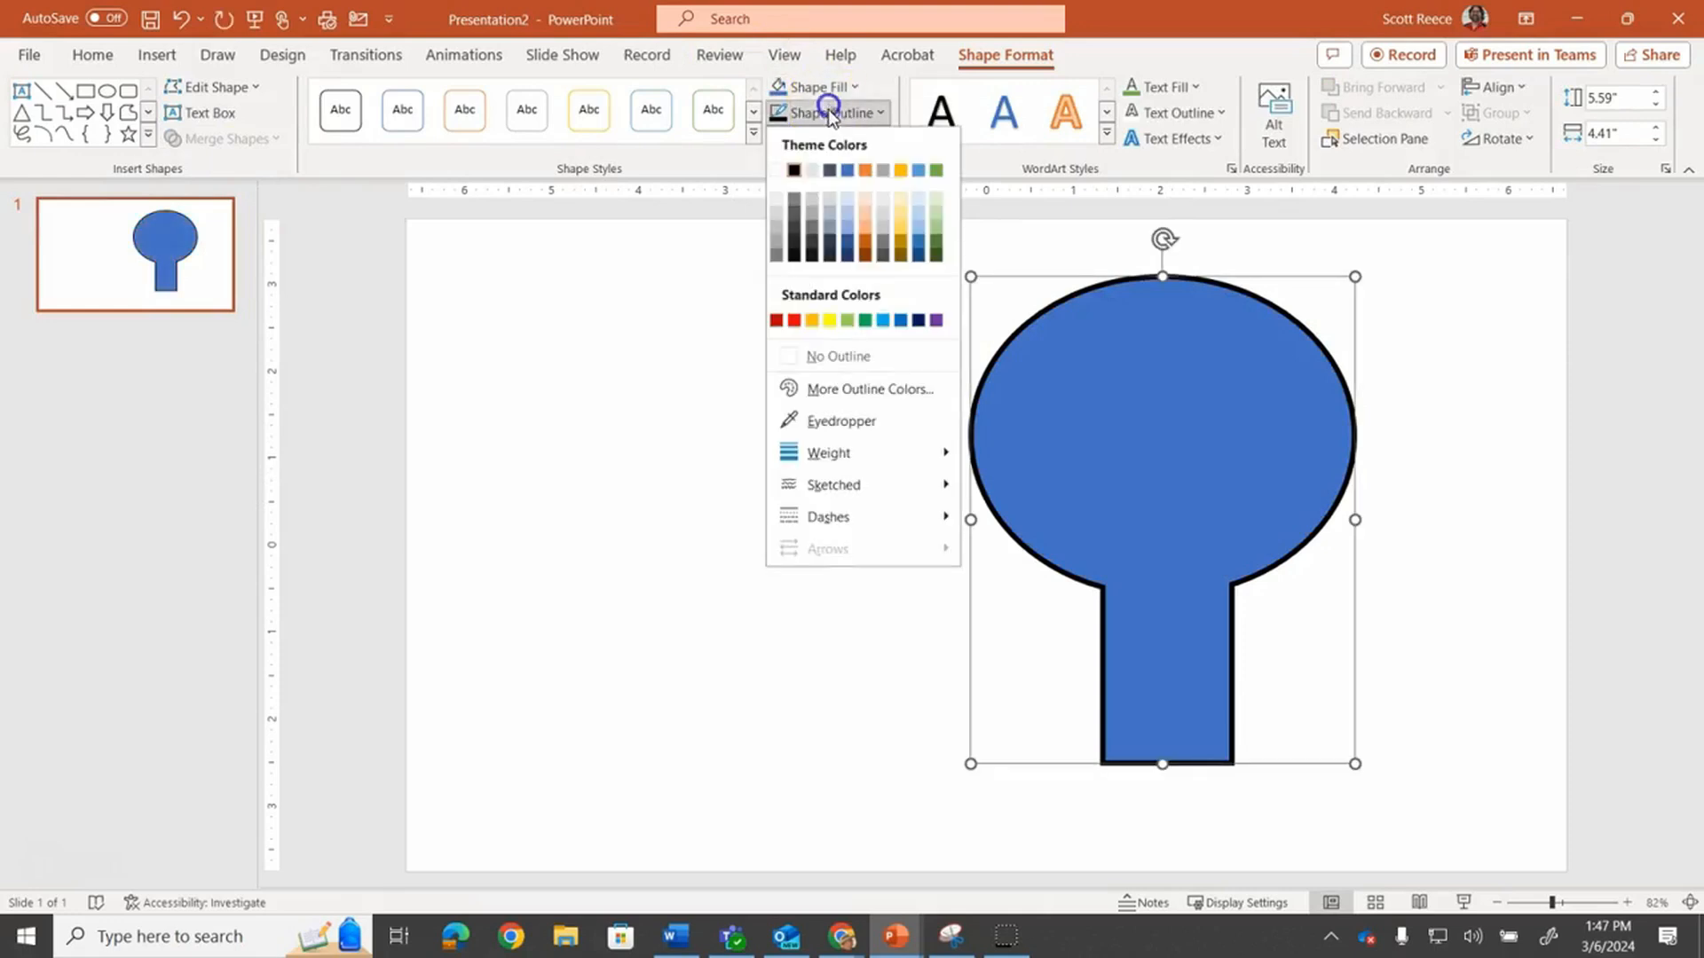
left_click(866, 169)
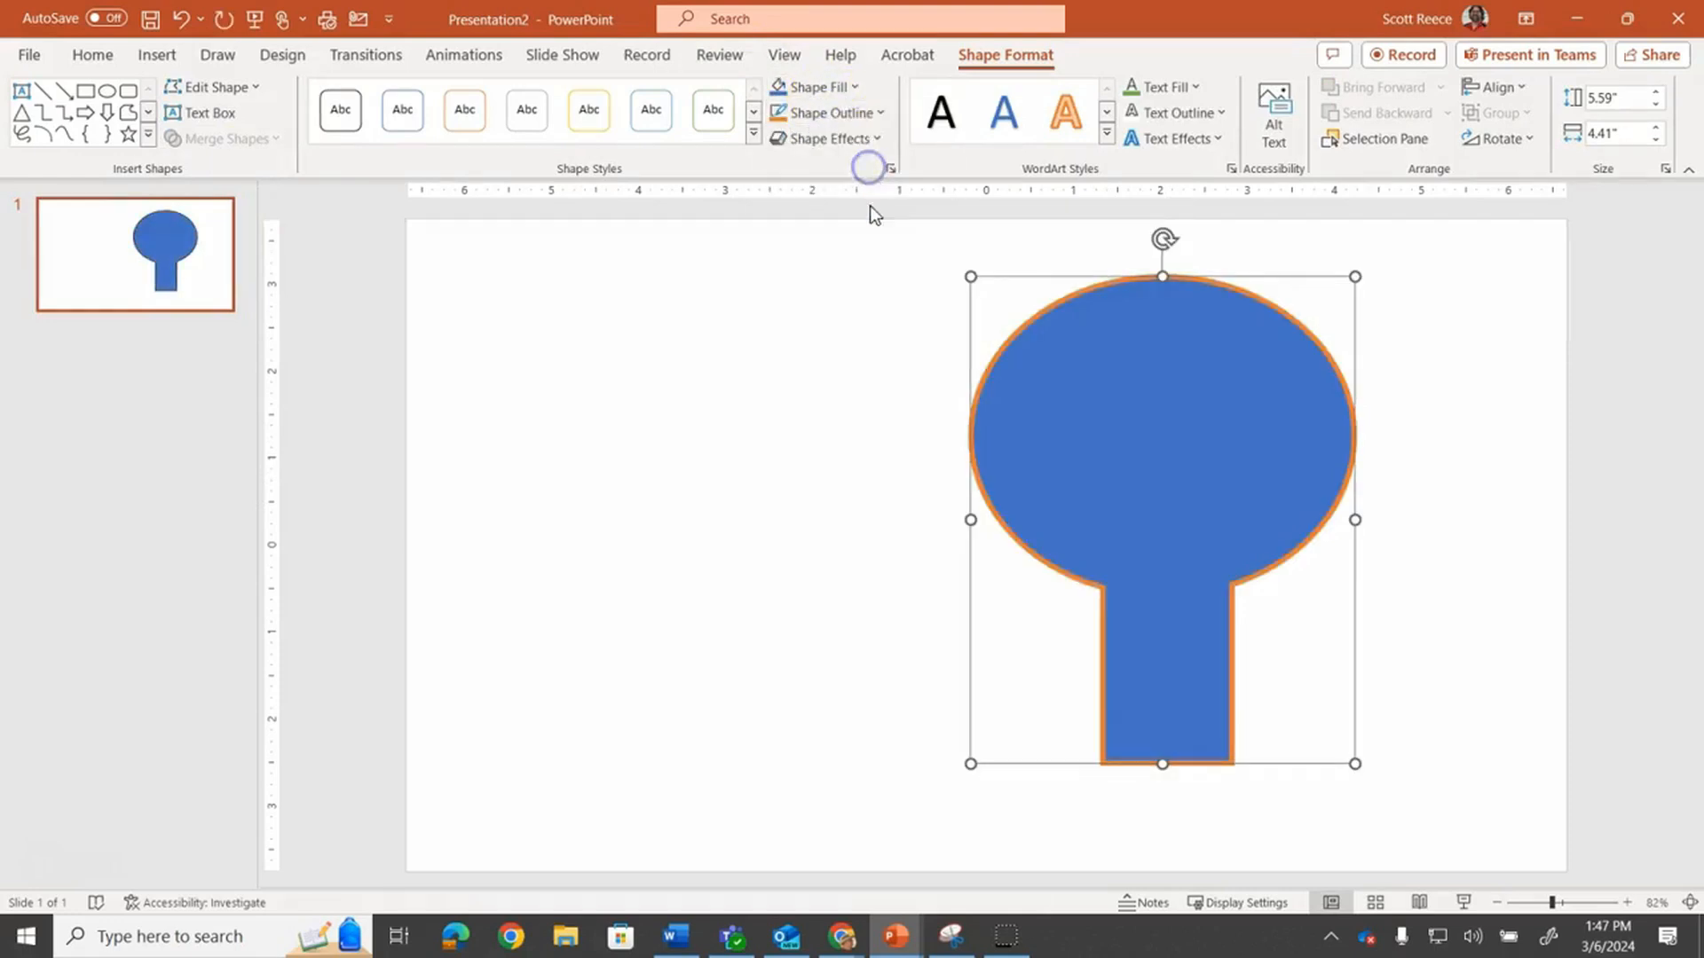
Switch the merged shape back to a black outline and orange fill, and move it left
left_click(817, 118)
left_click(794, 168)
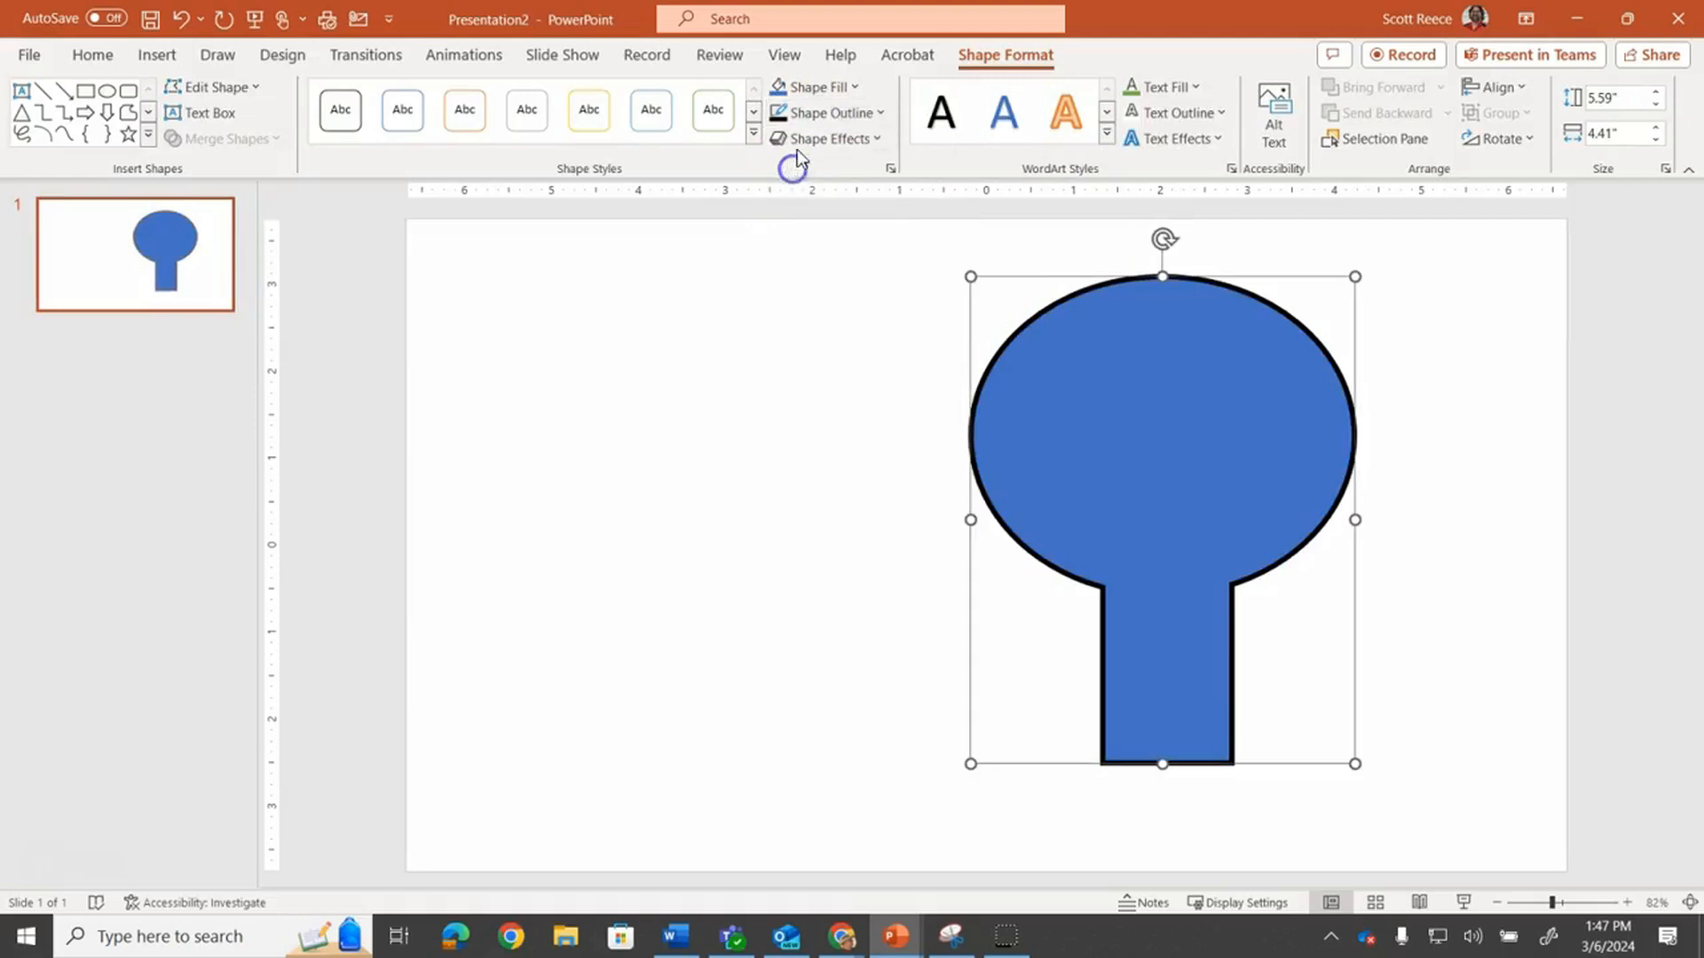
left_click(806, 88)
left_click(865, 144)
left_click_drag(1141, 426, 1015, 429)
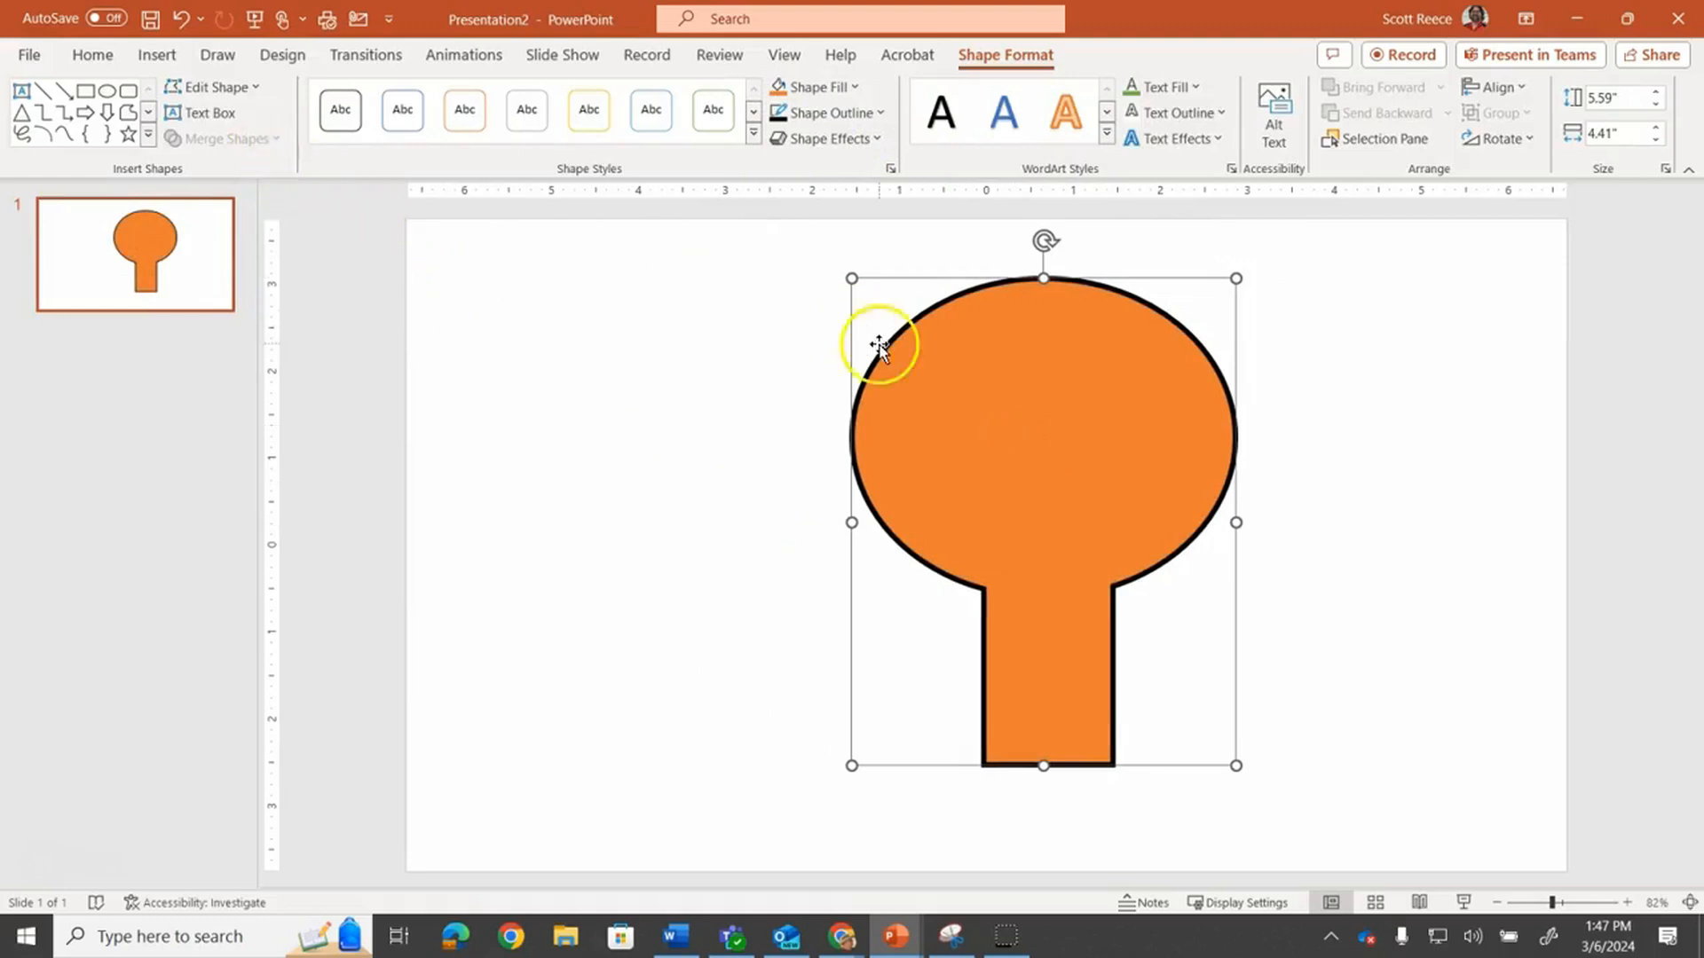
Undo the merge and formatting changes to return to the separate oval and rectangle
key("ctrl+z")
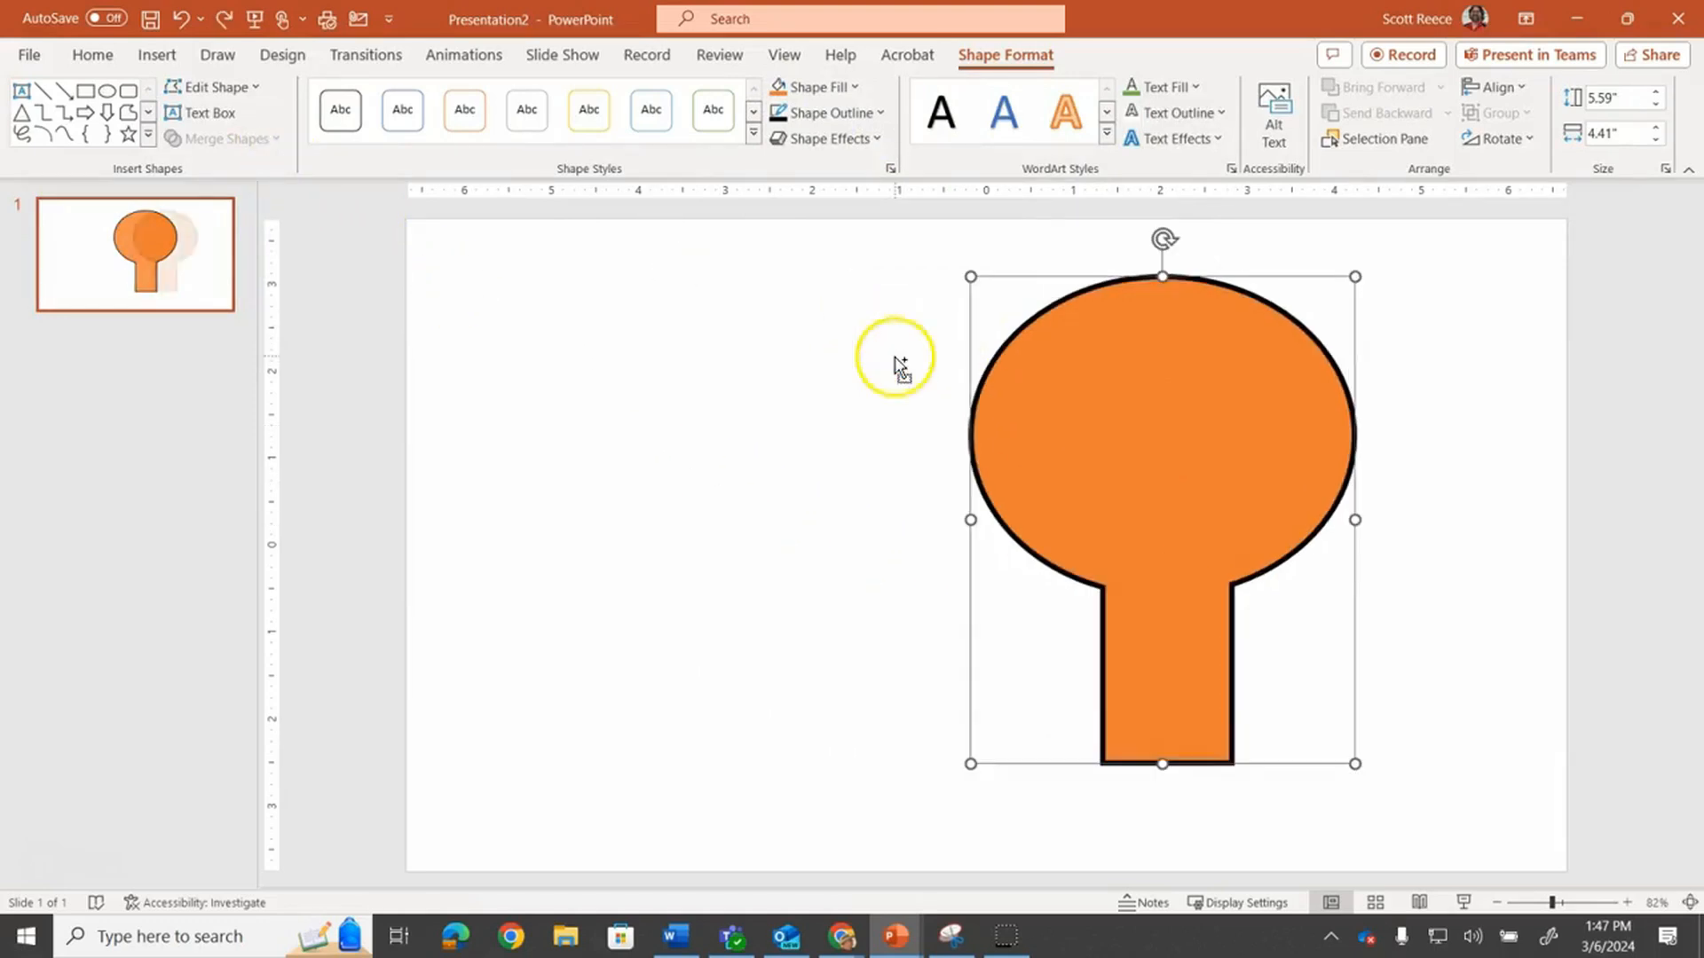
key("ctrl+z")
key("ctrl+z")
key("ctrl+y")
key("ctrl+y")
key("ctrl+y")
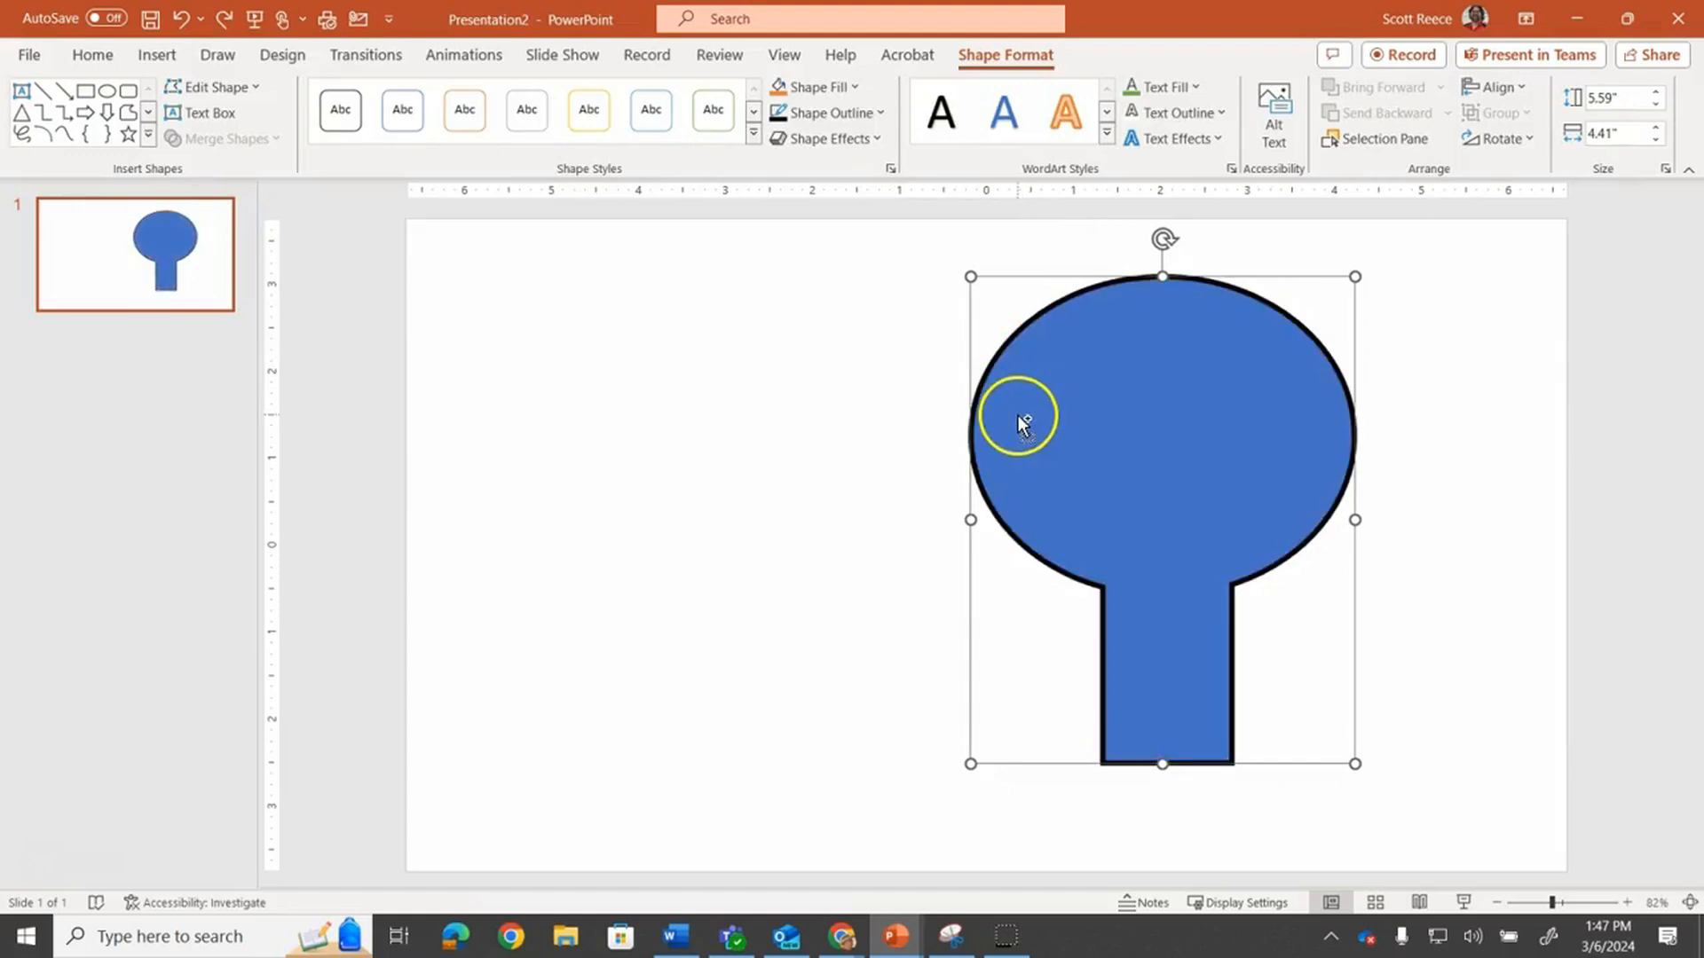
key("ctrl+z")
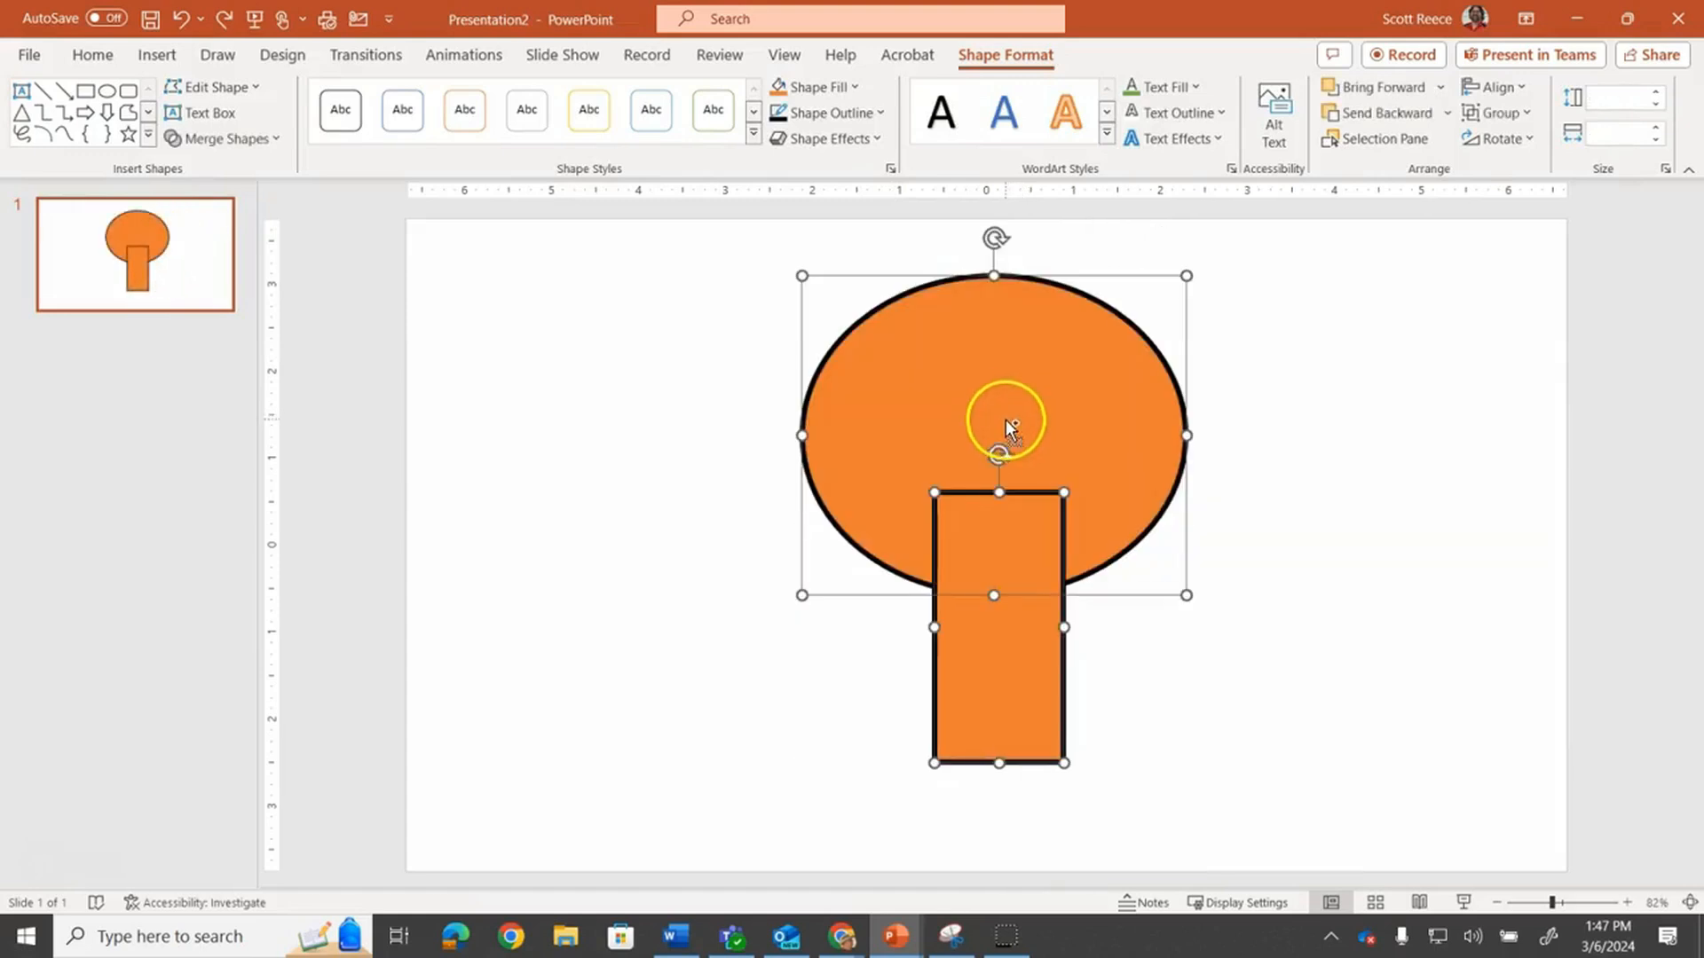
Fragment the oval and rectangle and drag the resulting pieces apart
left_click(269, 139)
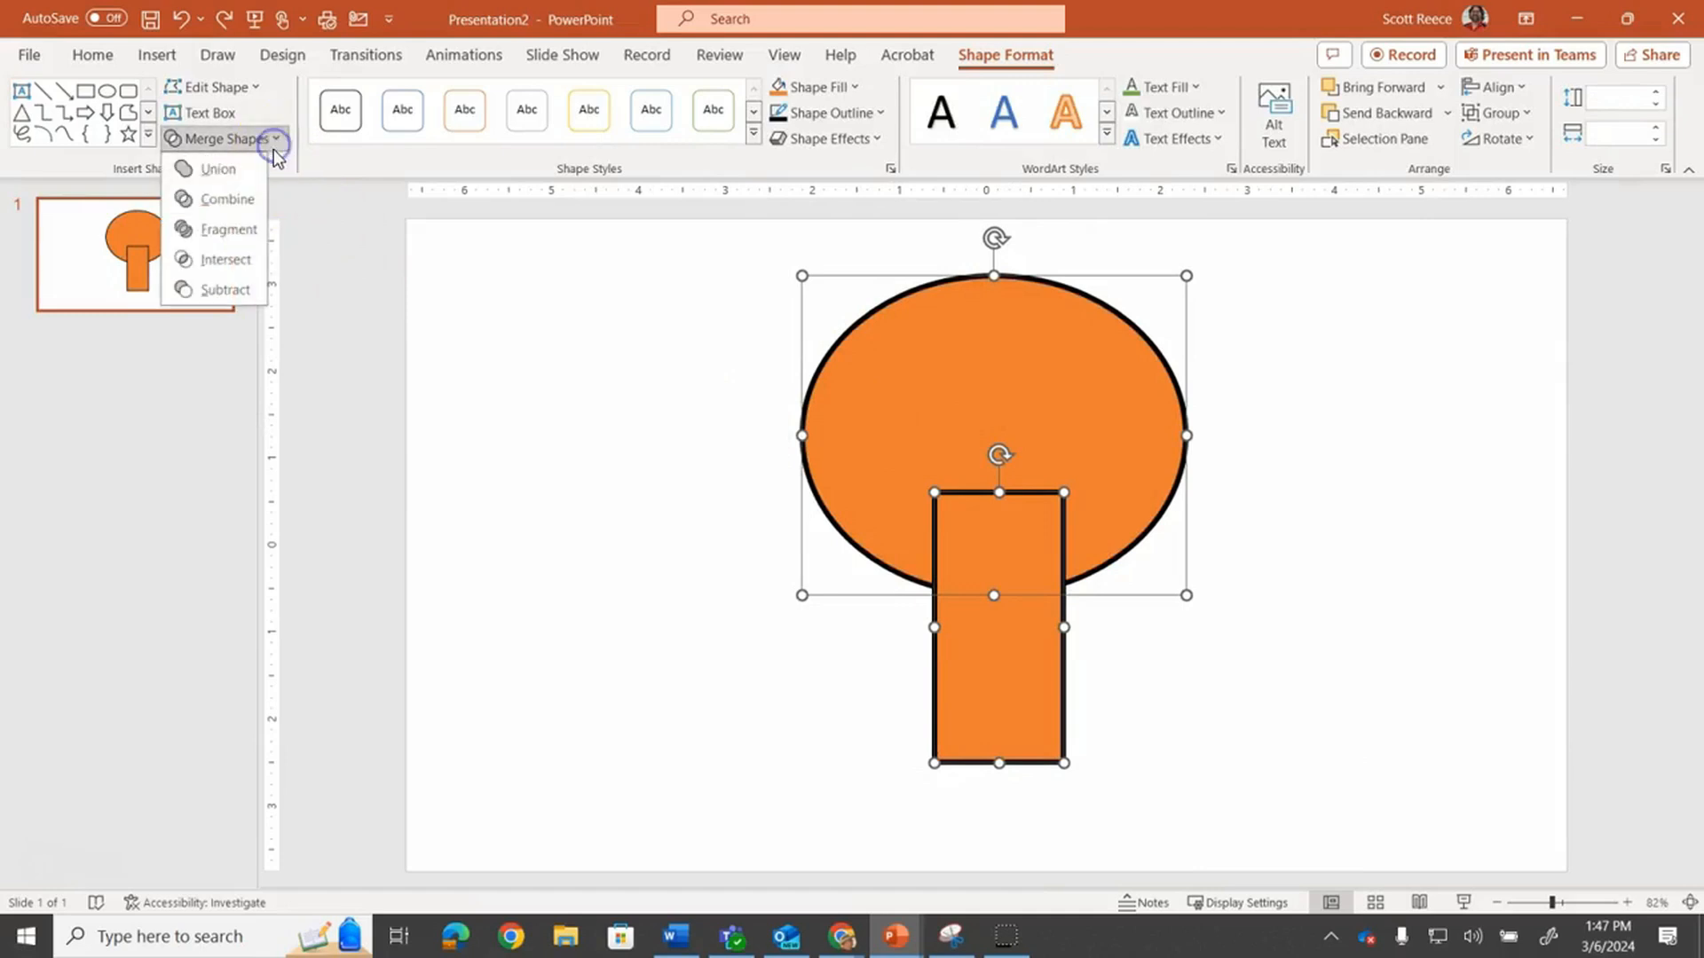
left_click(220, 228)
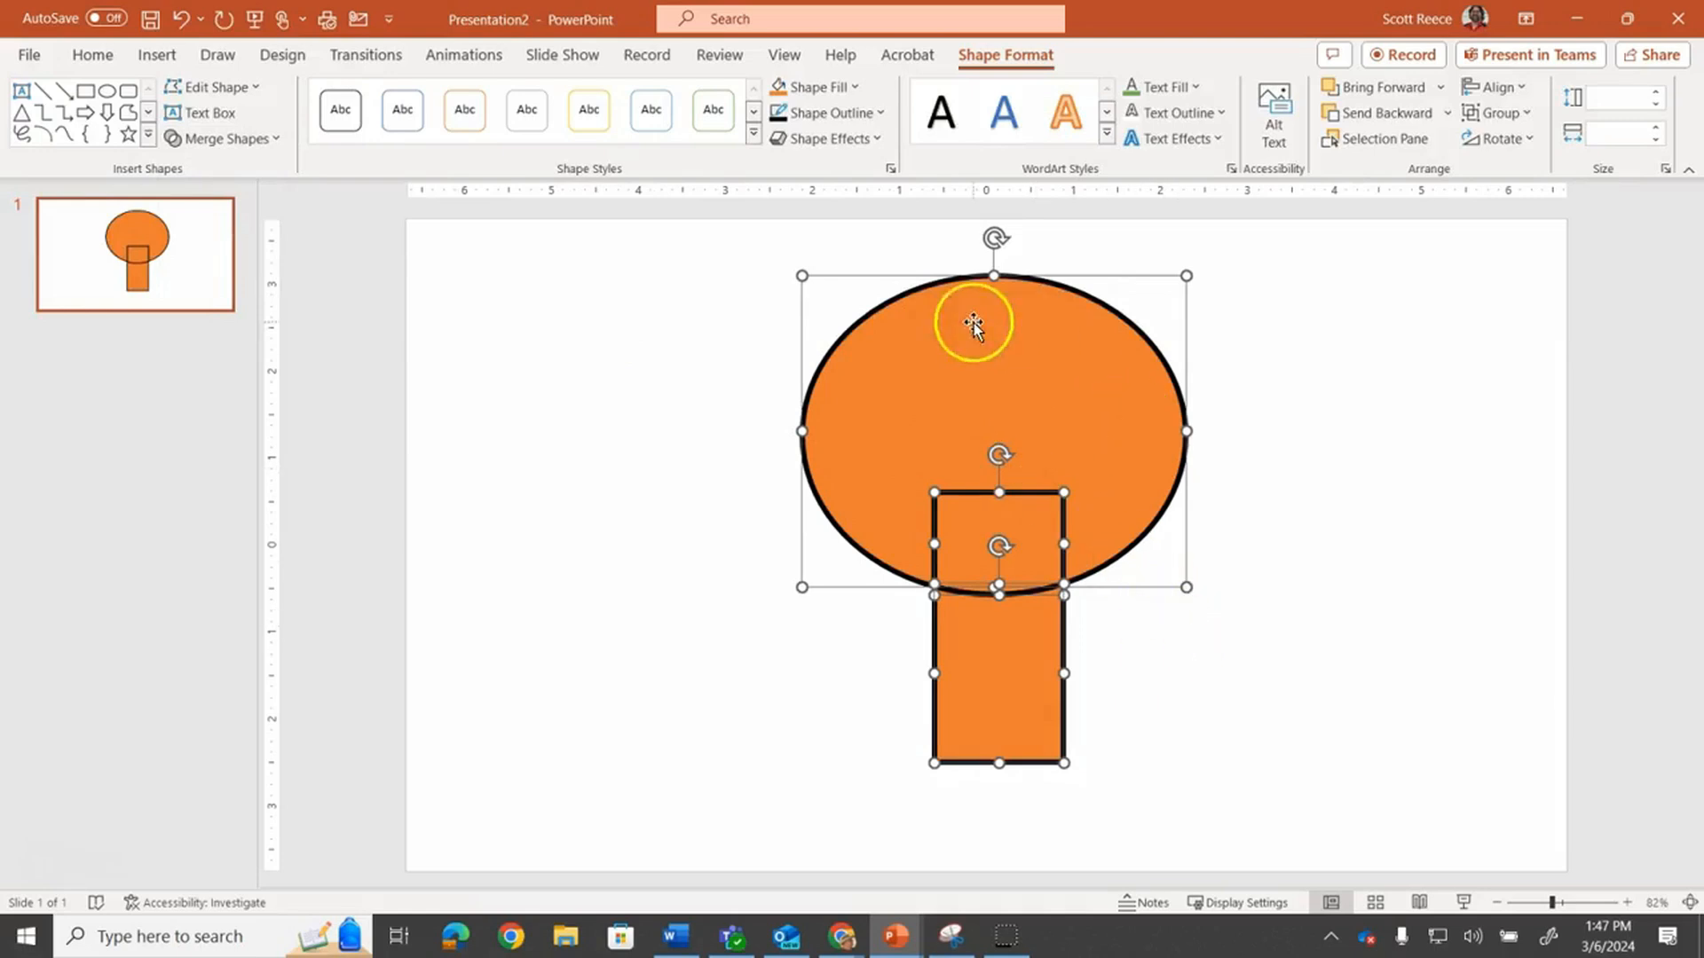
left_click_drag(1011, 383, 1010, 374)
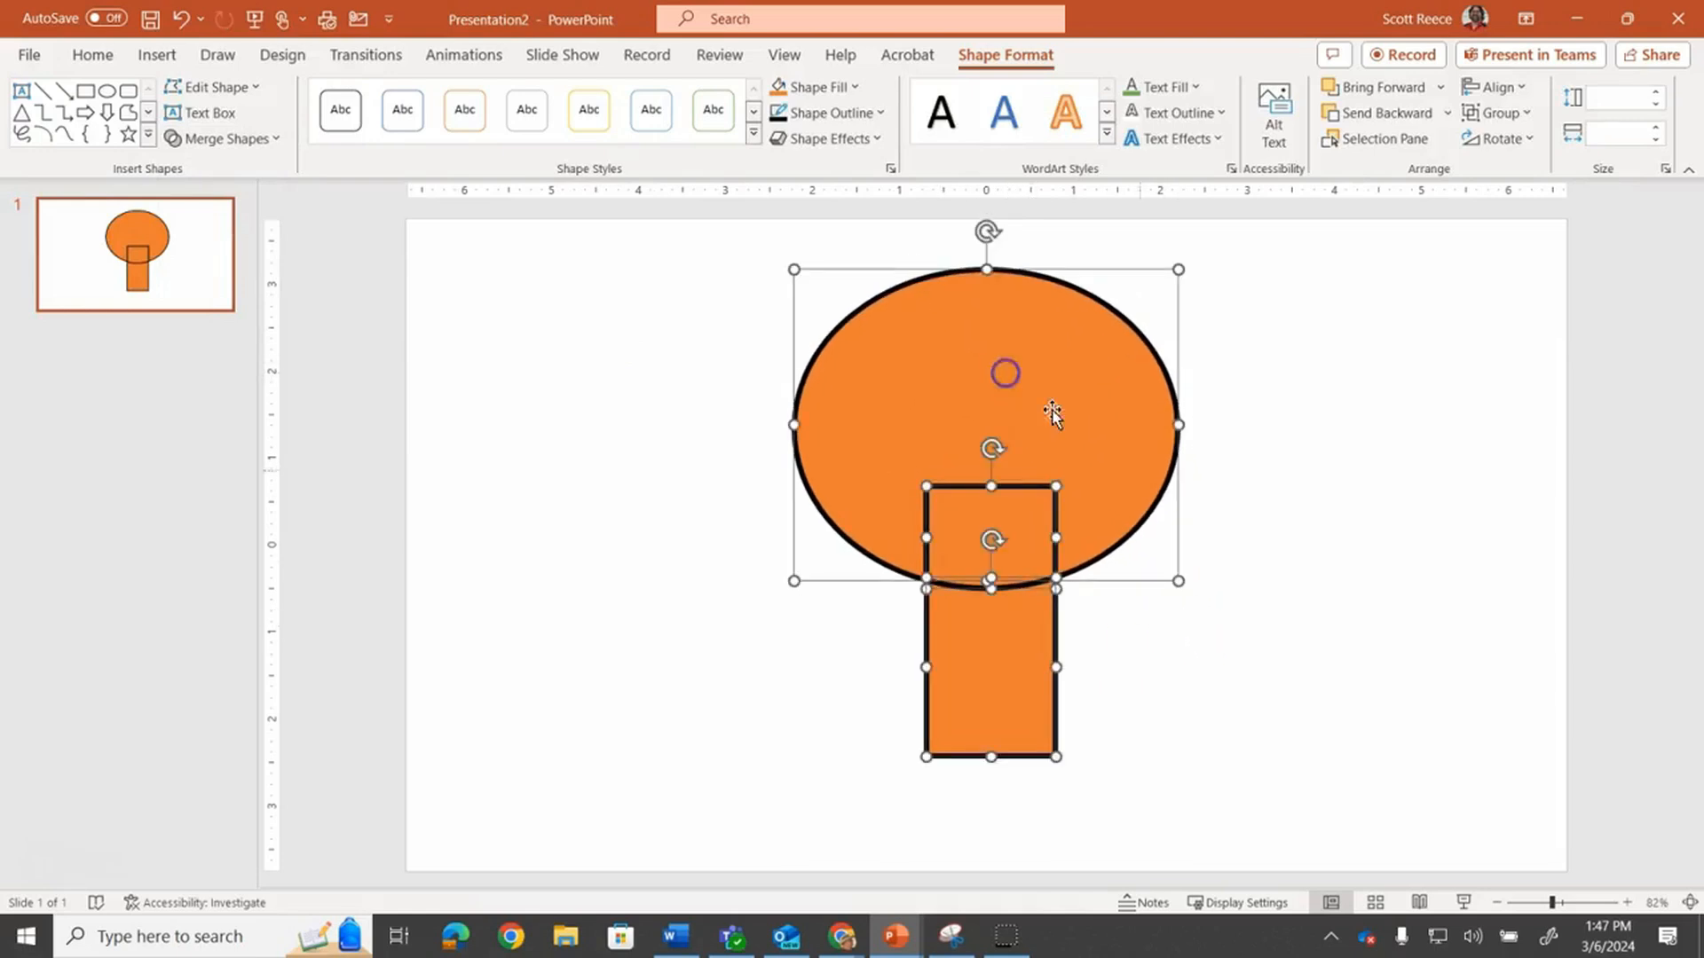
left_click(1313, 594)
left_click_drag(1008, 662, 1019, 753)
left_click_drag(997, 556, 1264, 623)
left_click_drag(1017, 760, 797, 708)
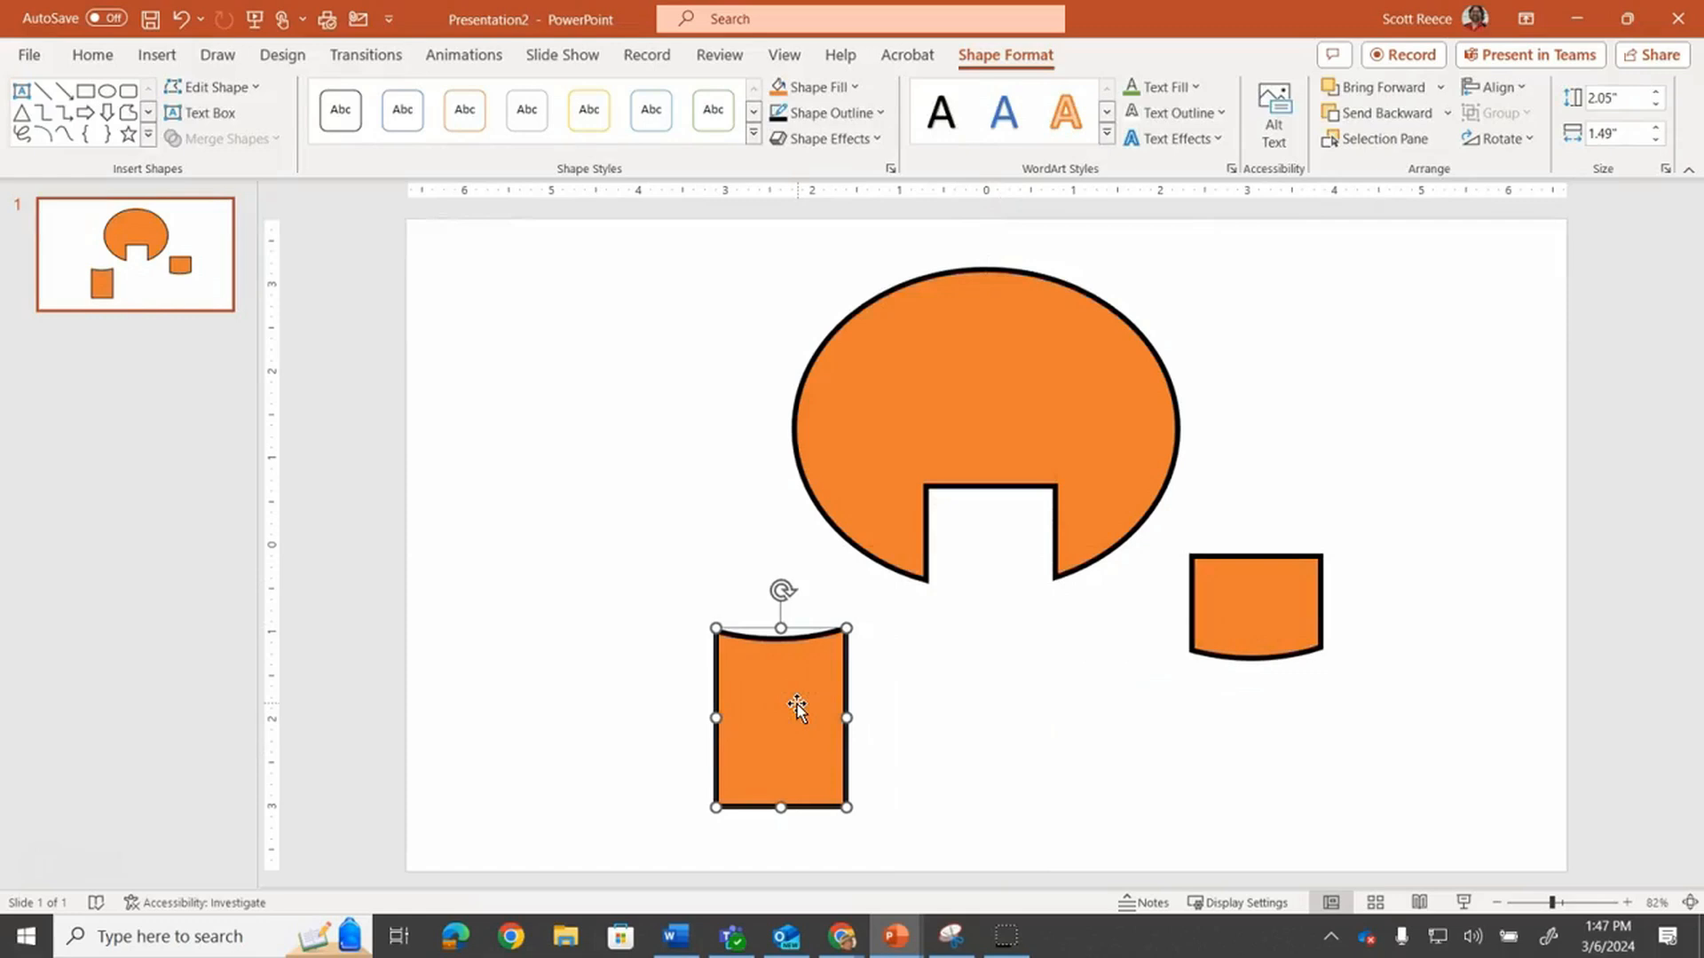
Undo the piece moves and the fragment operation
key("ctrl+z")
key("ctrl+z")
key("ctrl+z")
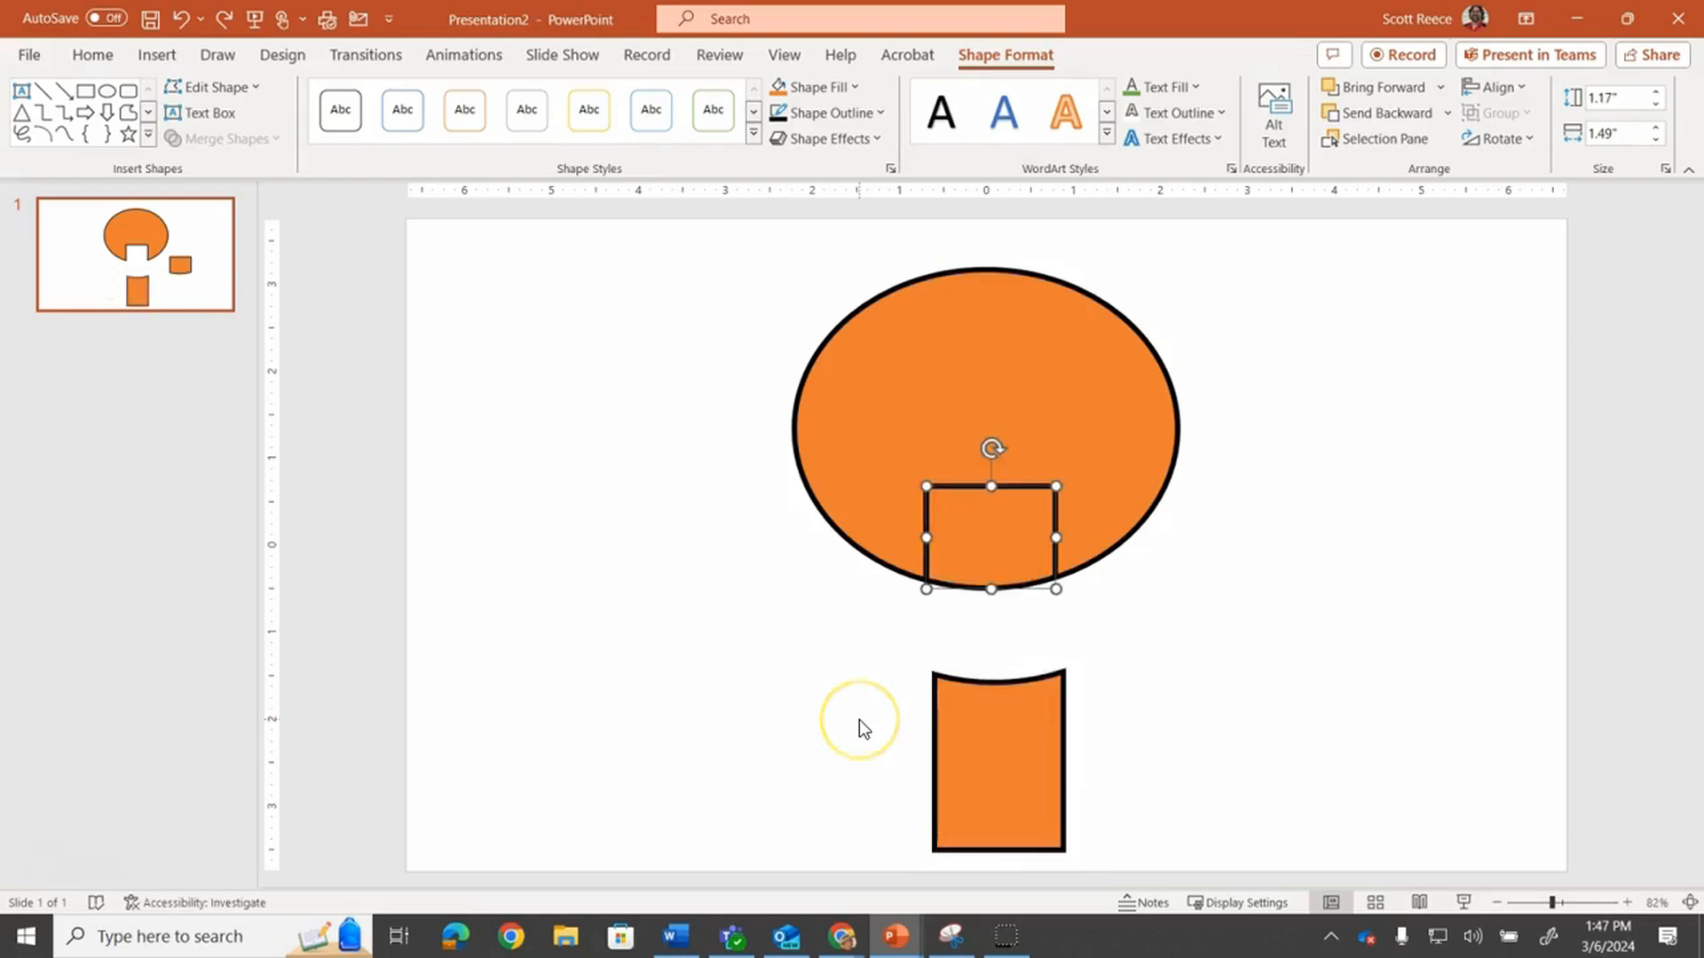
key("ctrl+z")
key("ctrl+z")
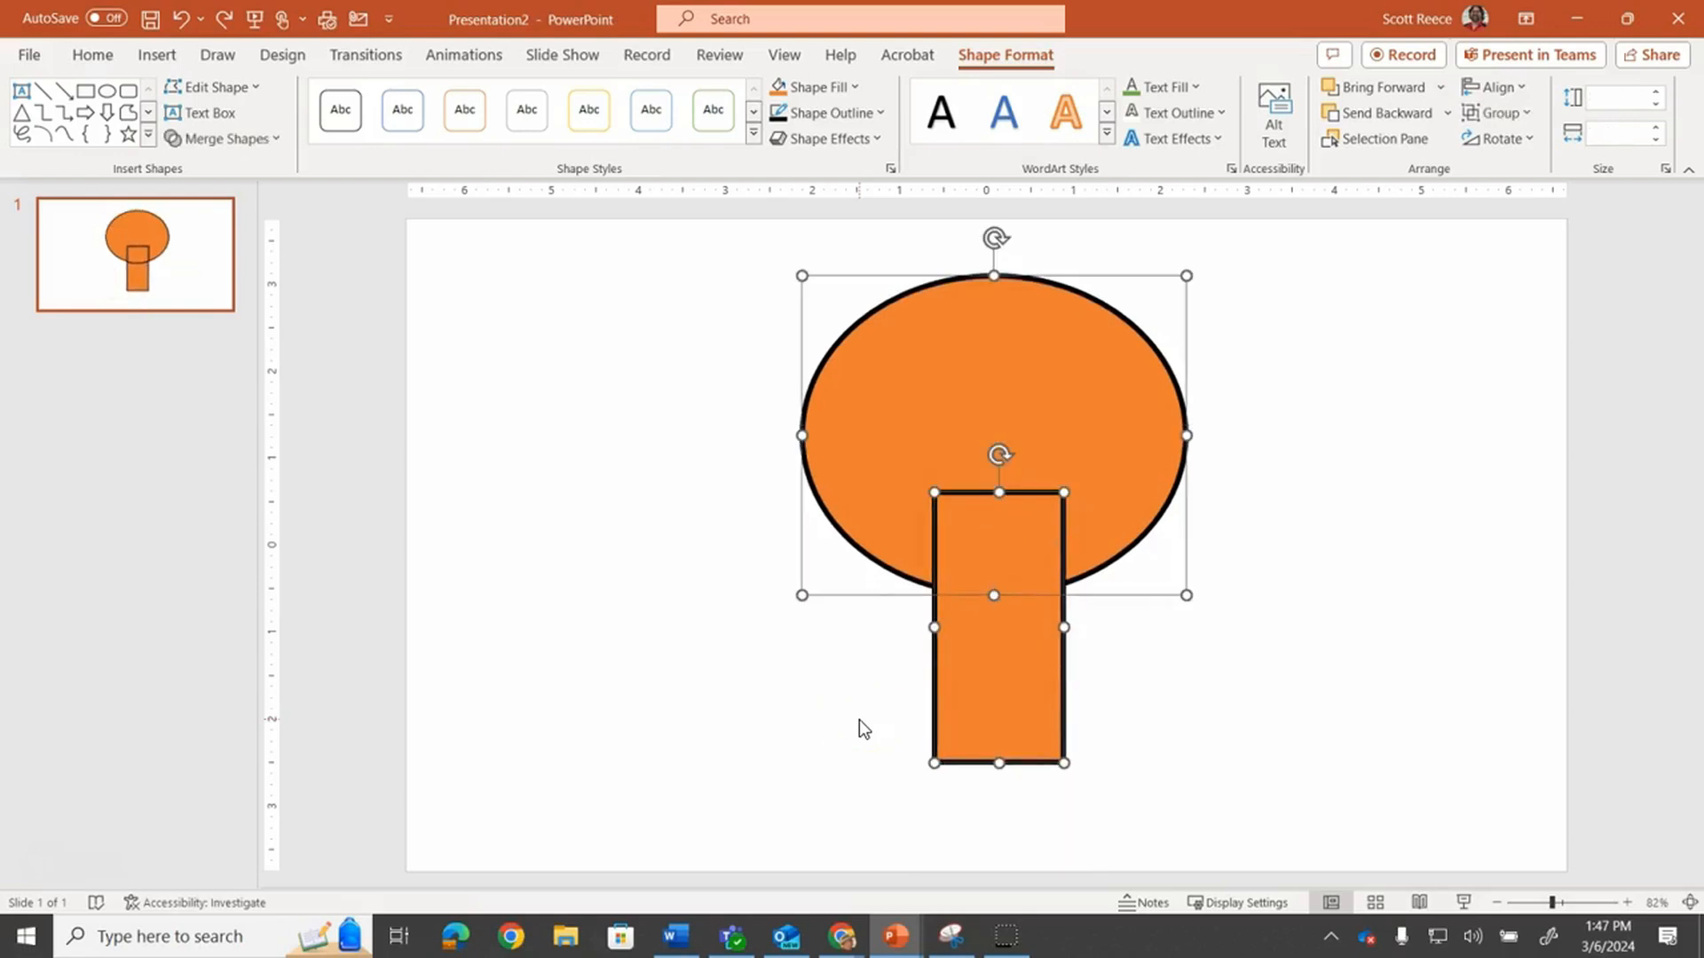
Delete both shapes from the slide
left_click(265, 139)
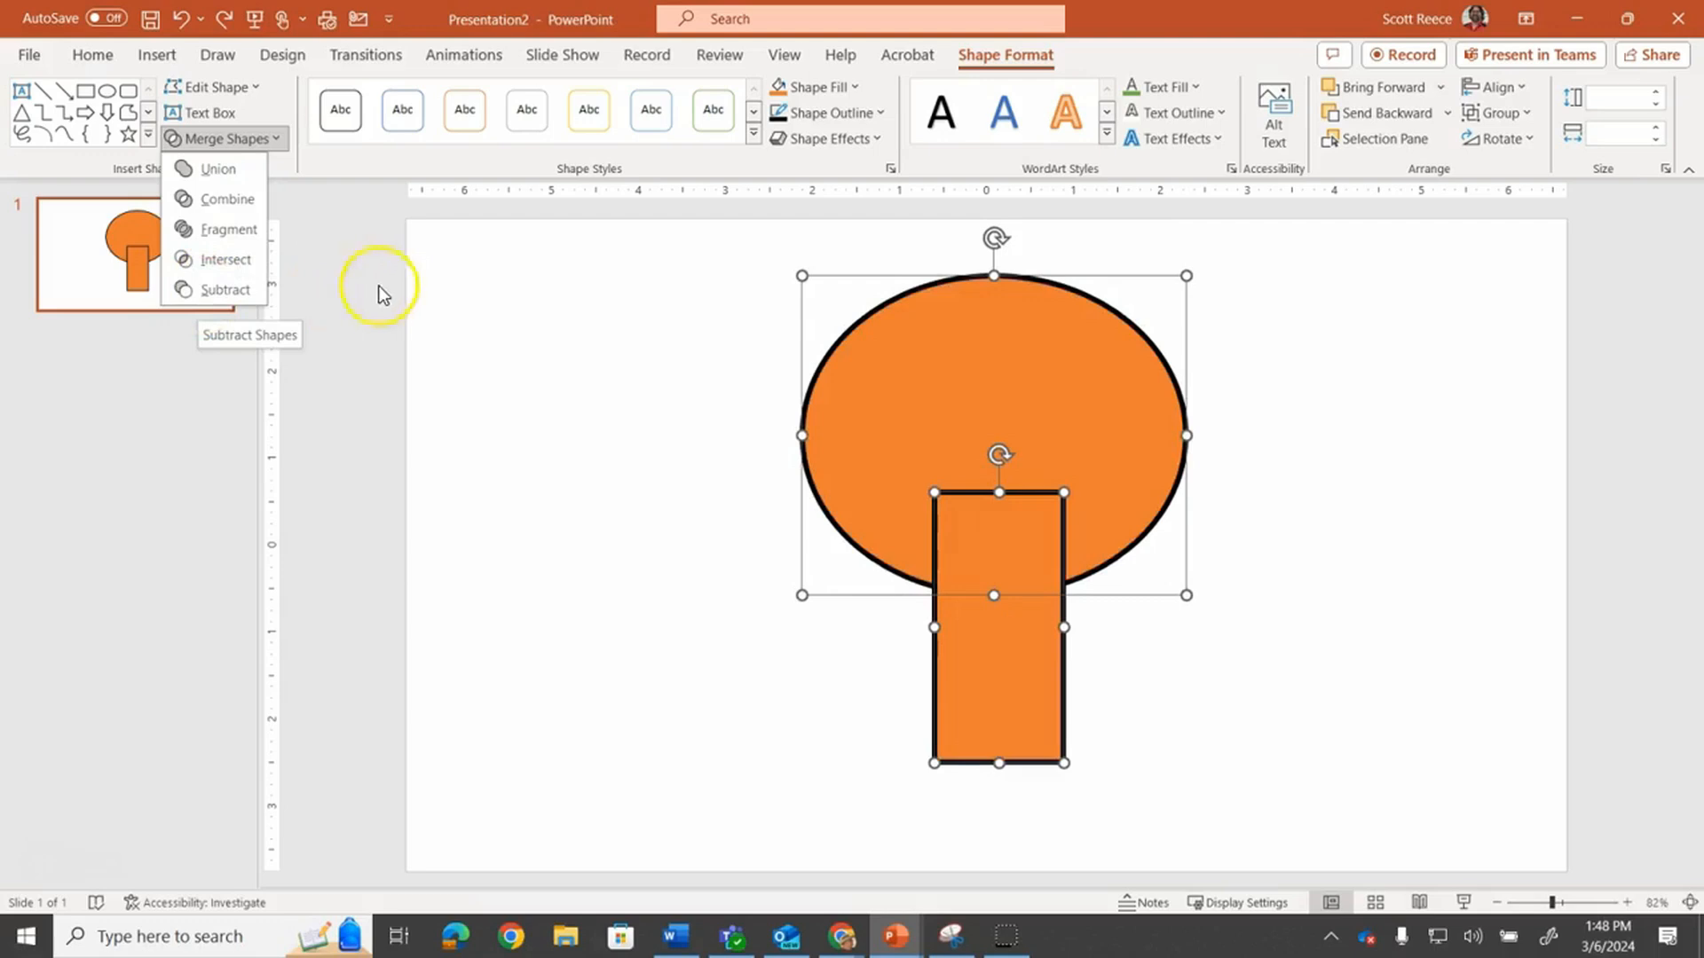
left_click(510, 297)
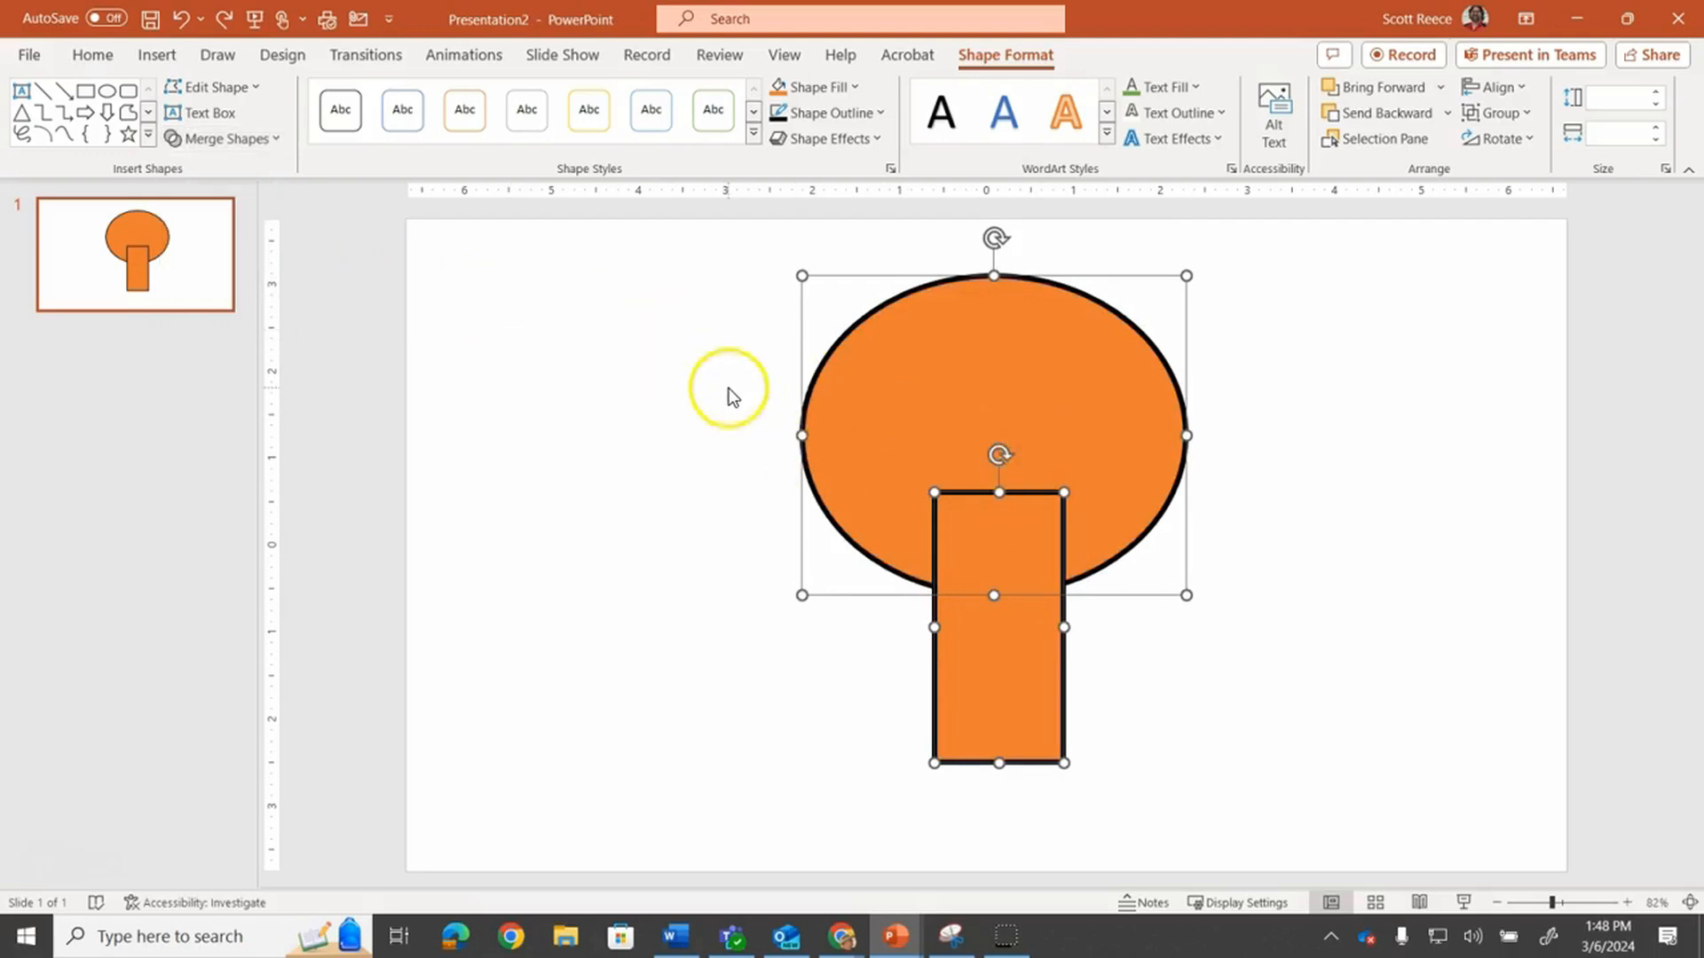
key("Delete")
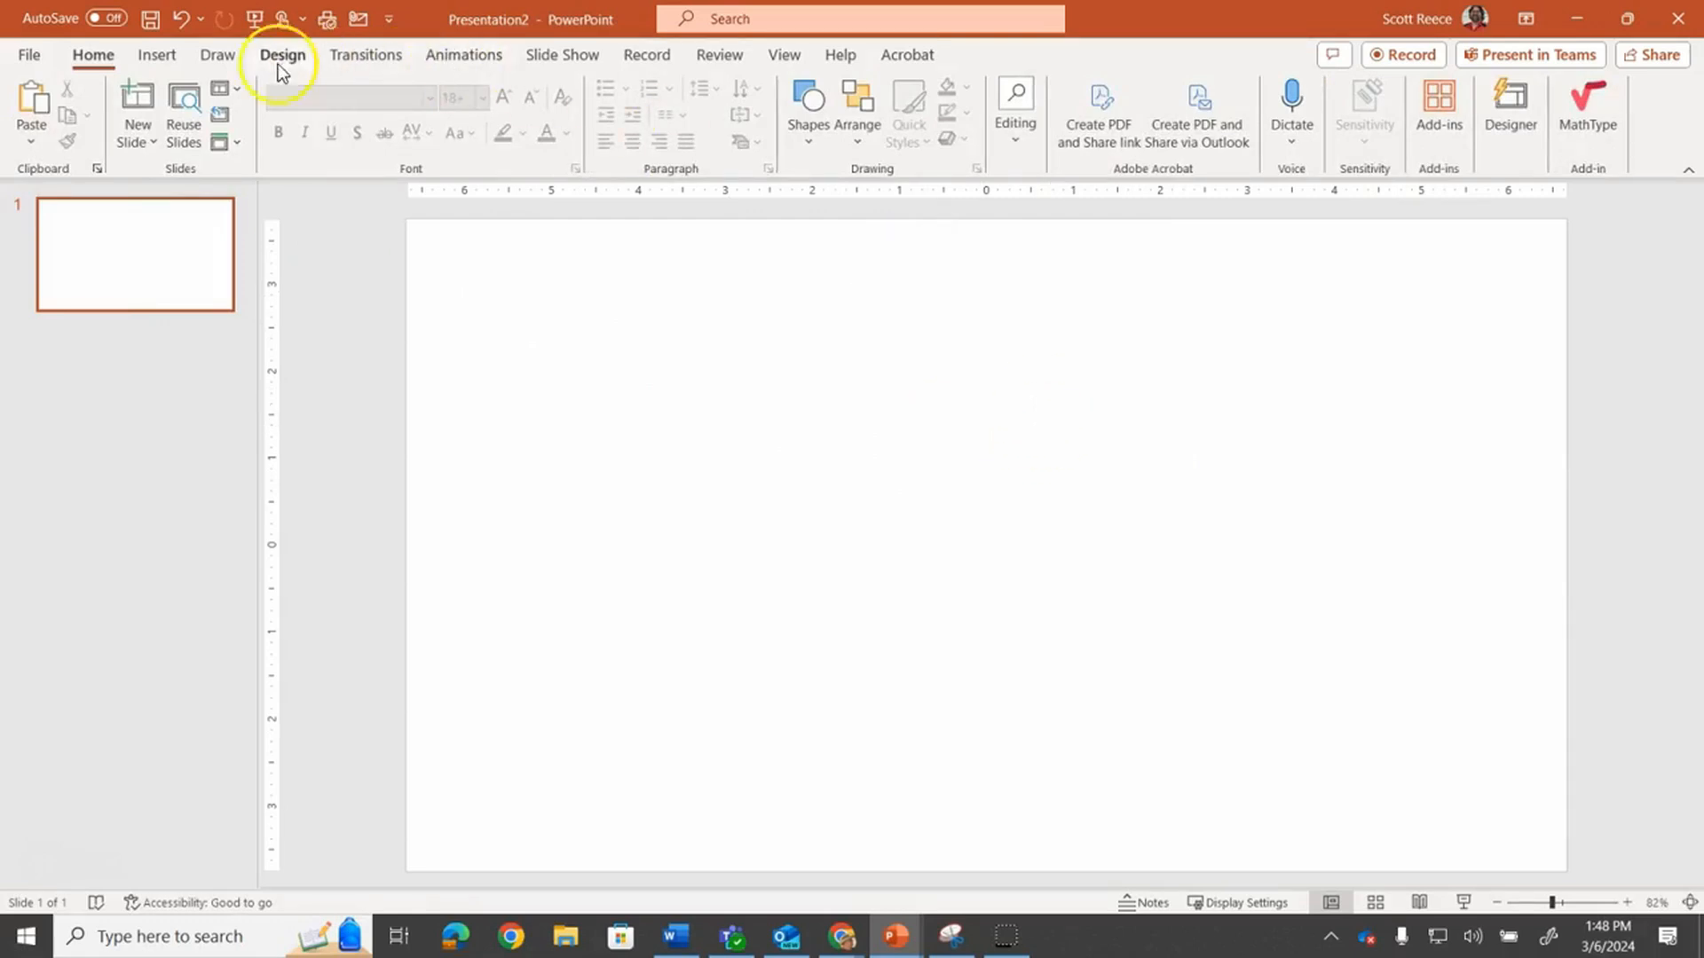
Insert an outlined light-style WordArt and move it up on the slide
left_click(160, 55)
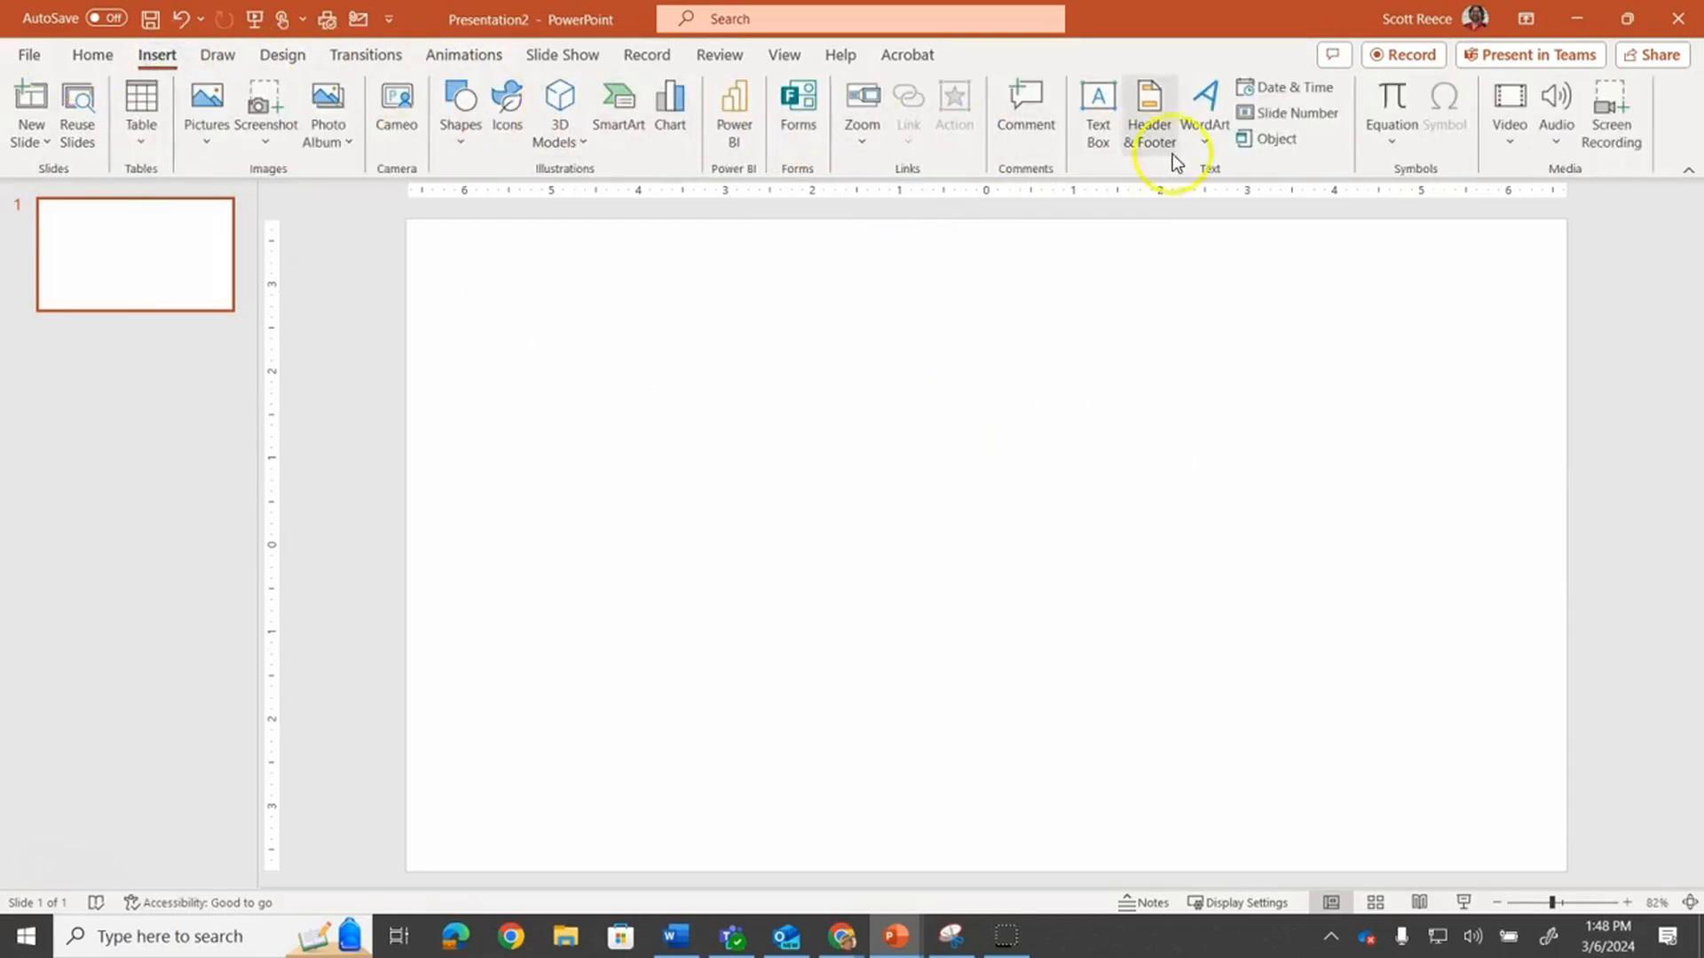
left_click(1218, 140)
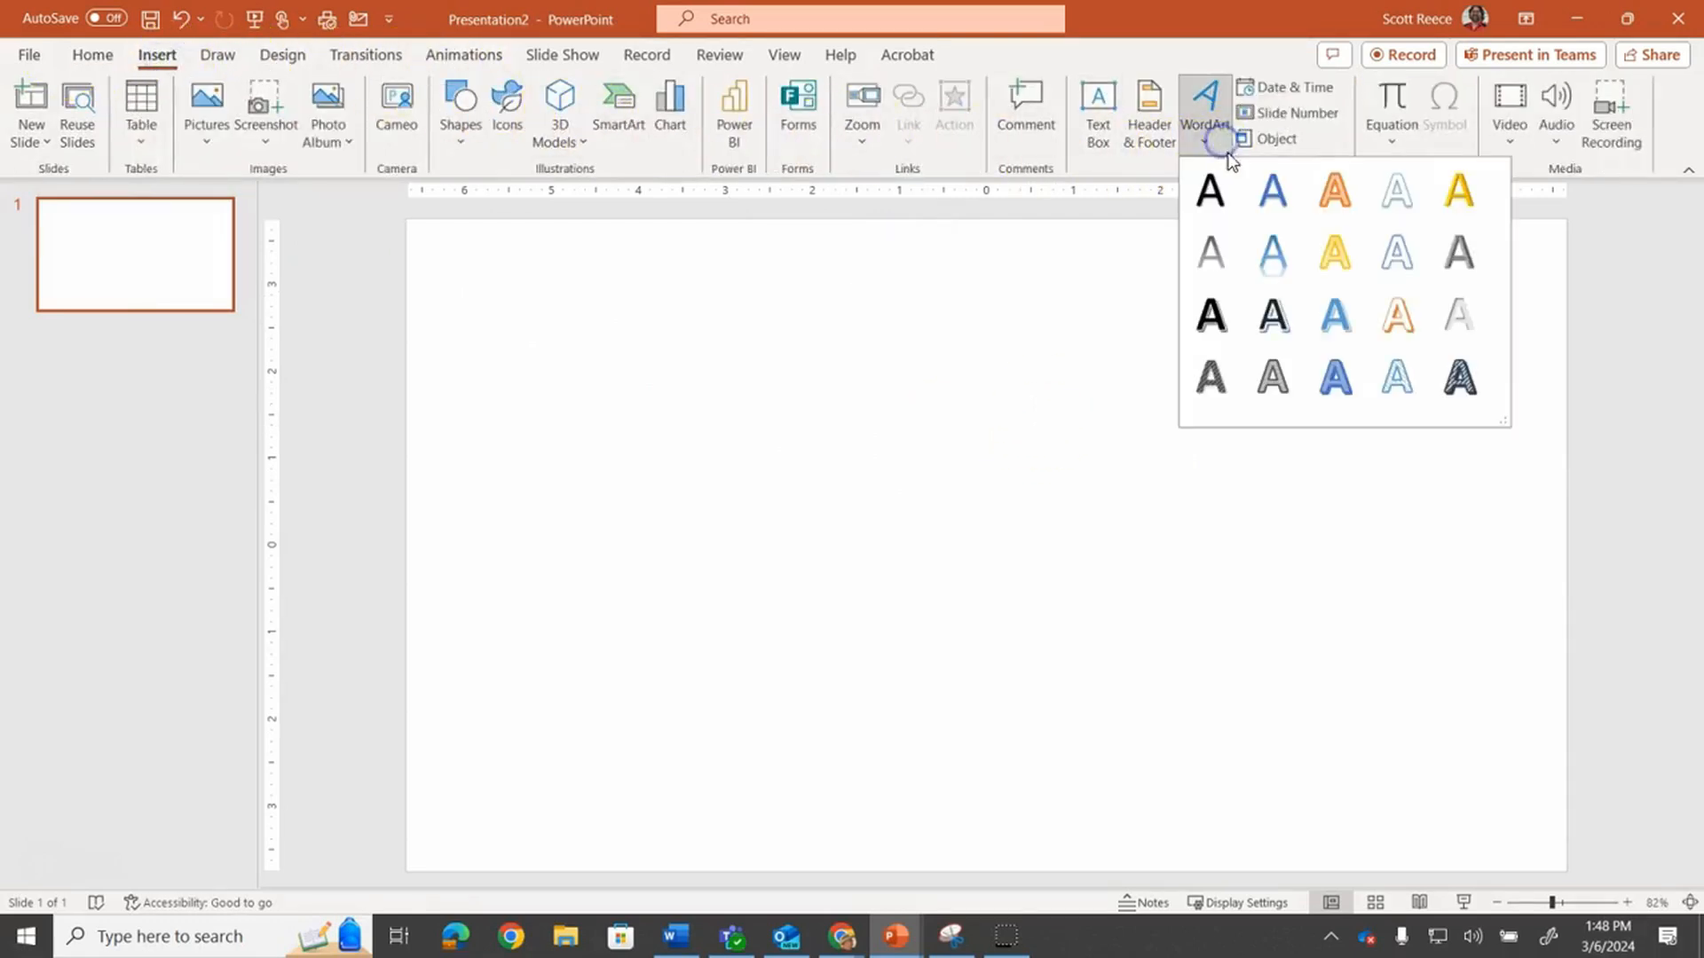
left_click(1389, 211)
left_click_drag(934, 497, 847, 364)
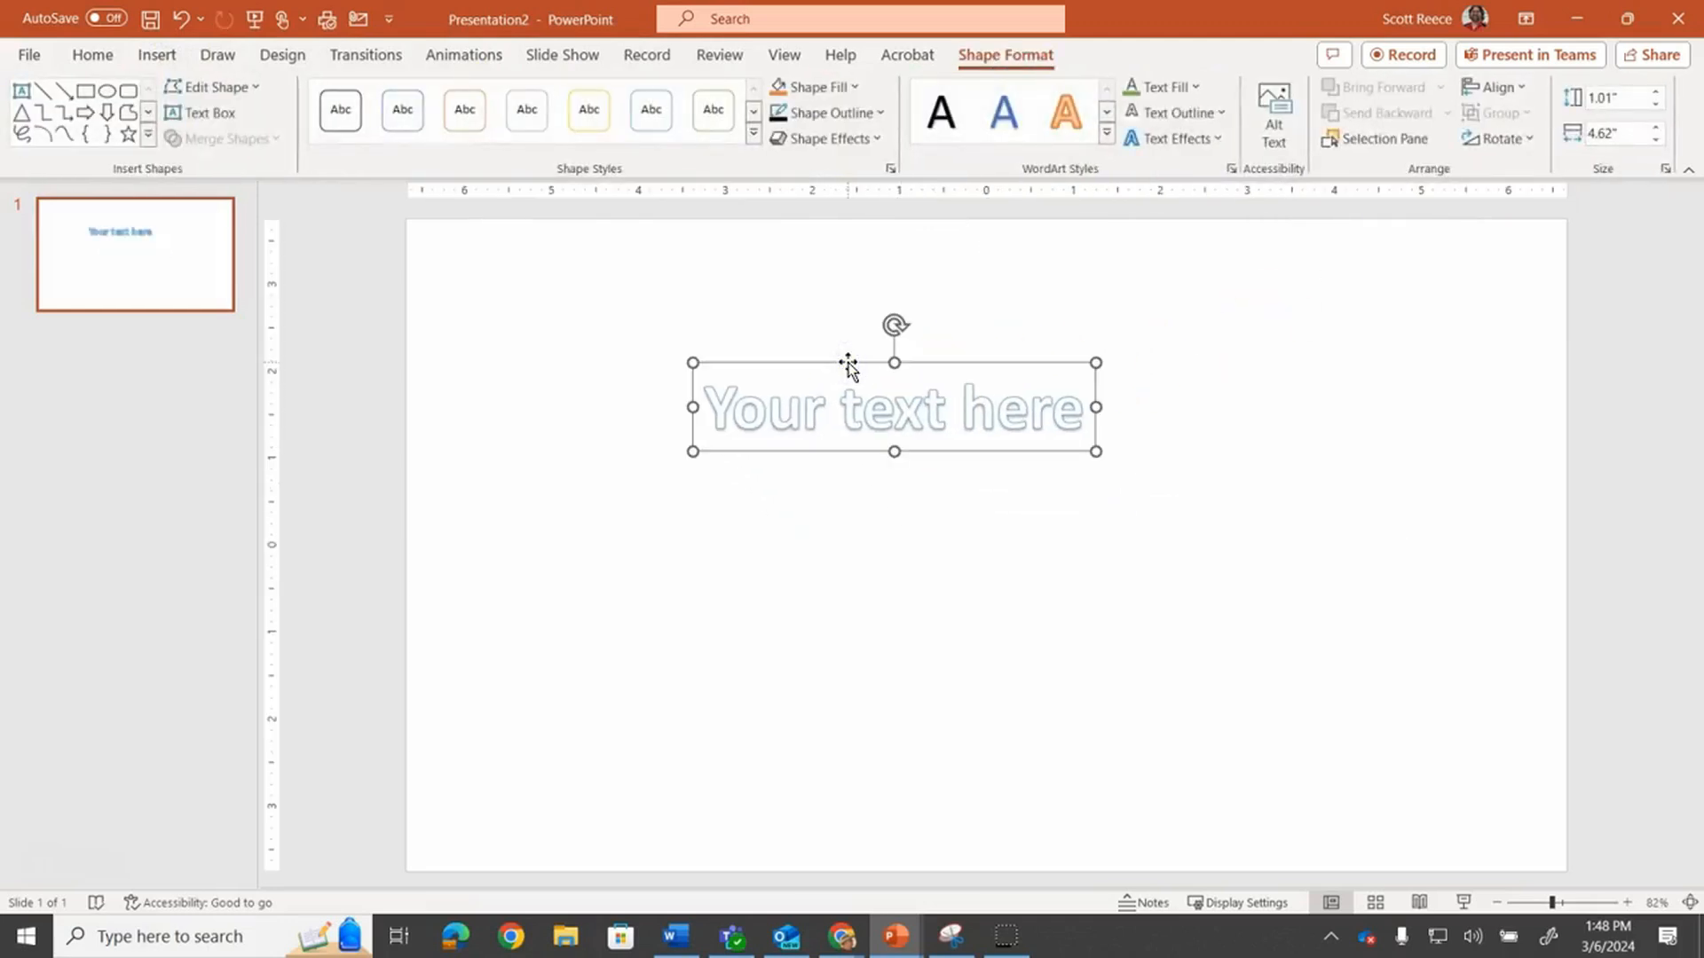
Replace the WordArt placeholder text with the presenter's name
type("M")
left_click(853, 412)
double_click(854, 412)
double_click(863, 441)
left_click_drag(685, 412, 1037, 405)
type("Mr")
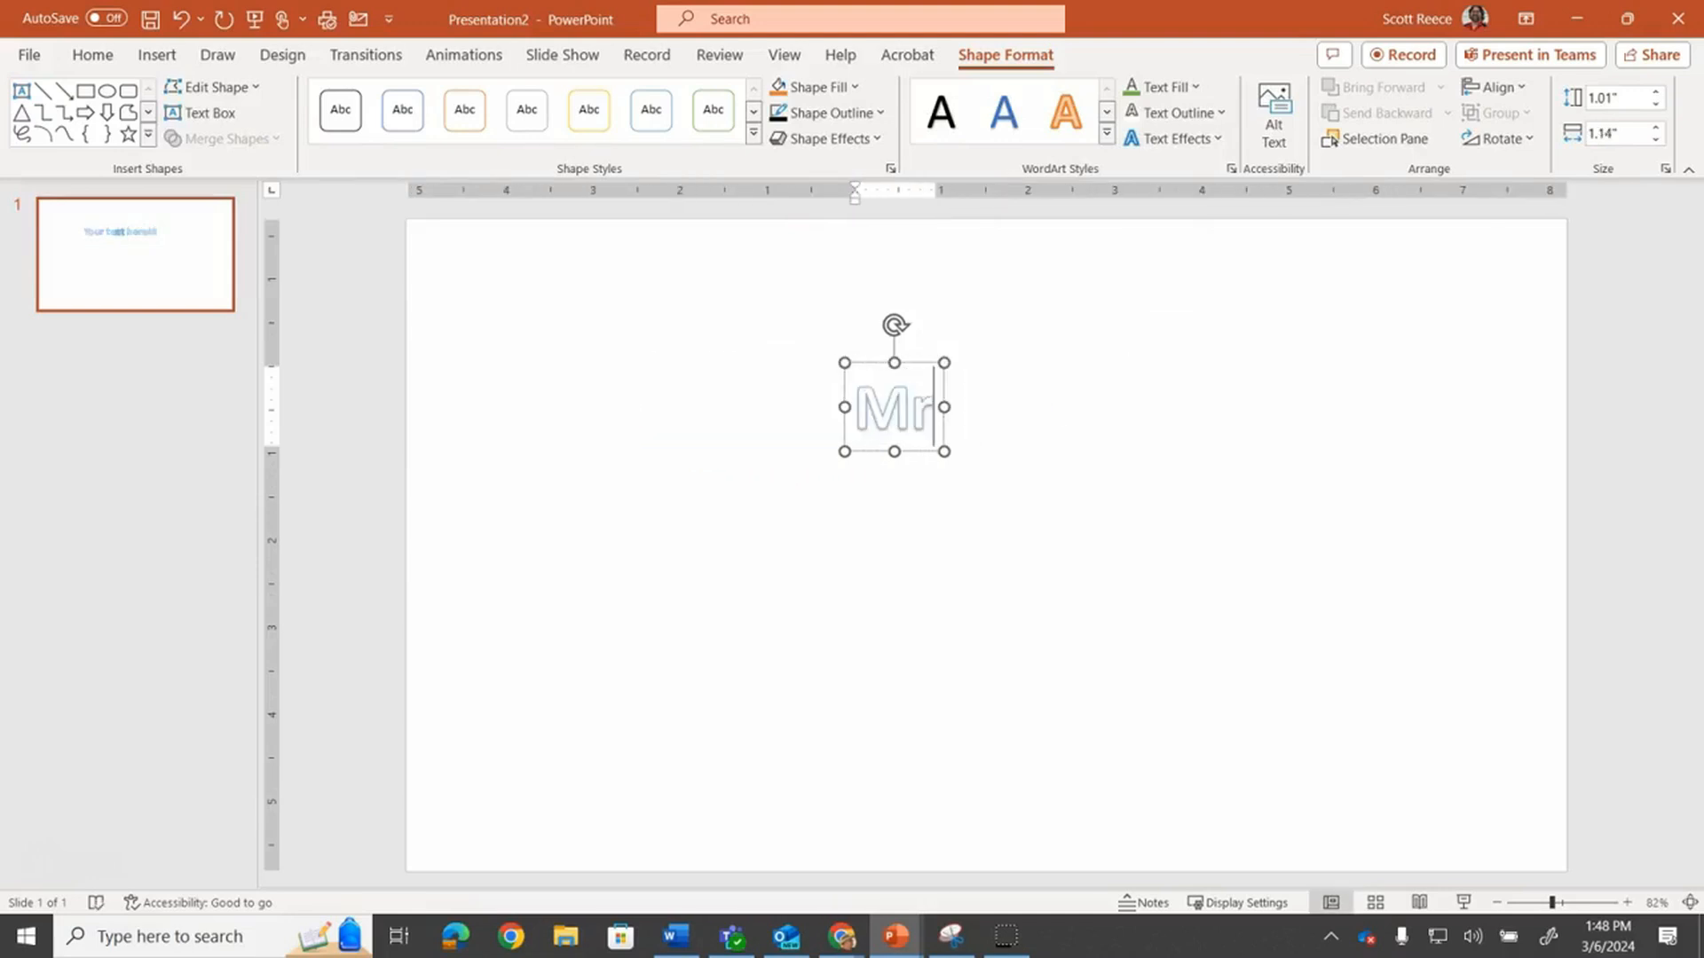
type(". Reece")
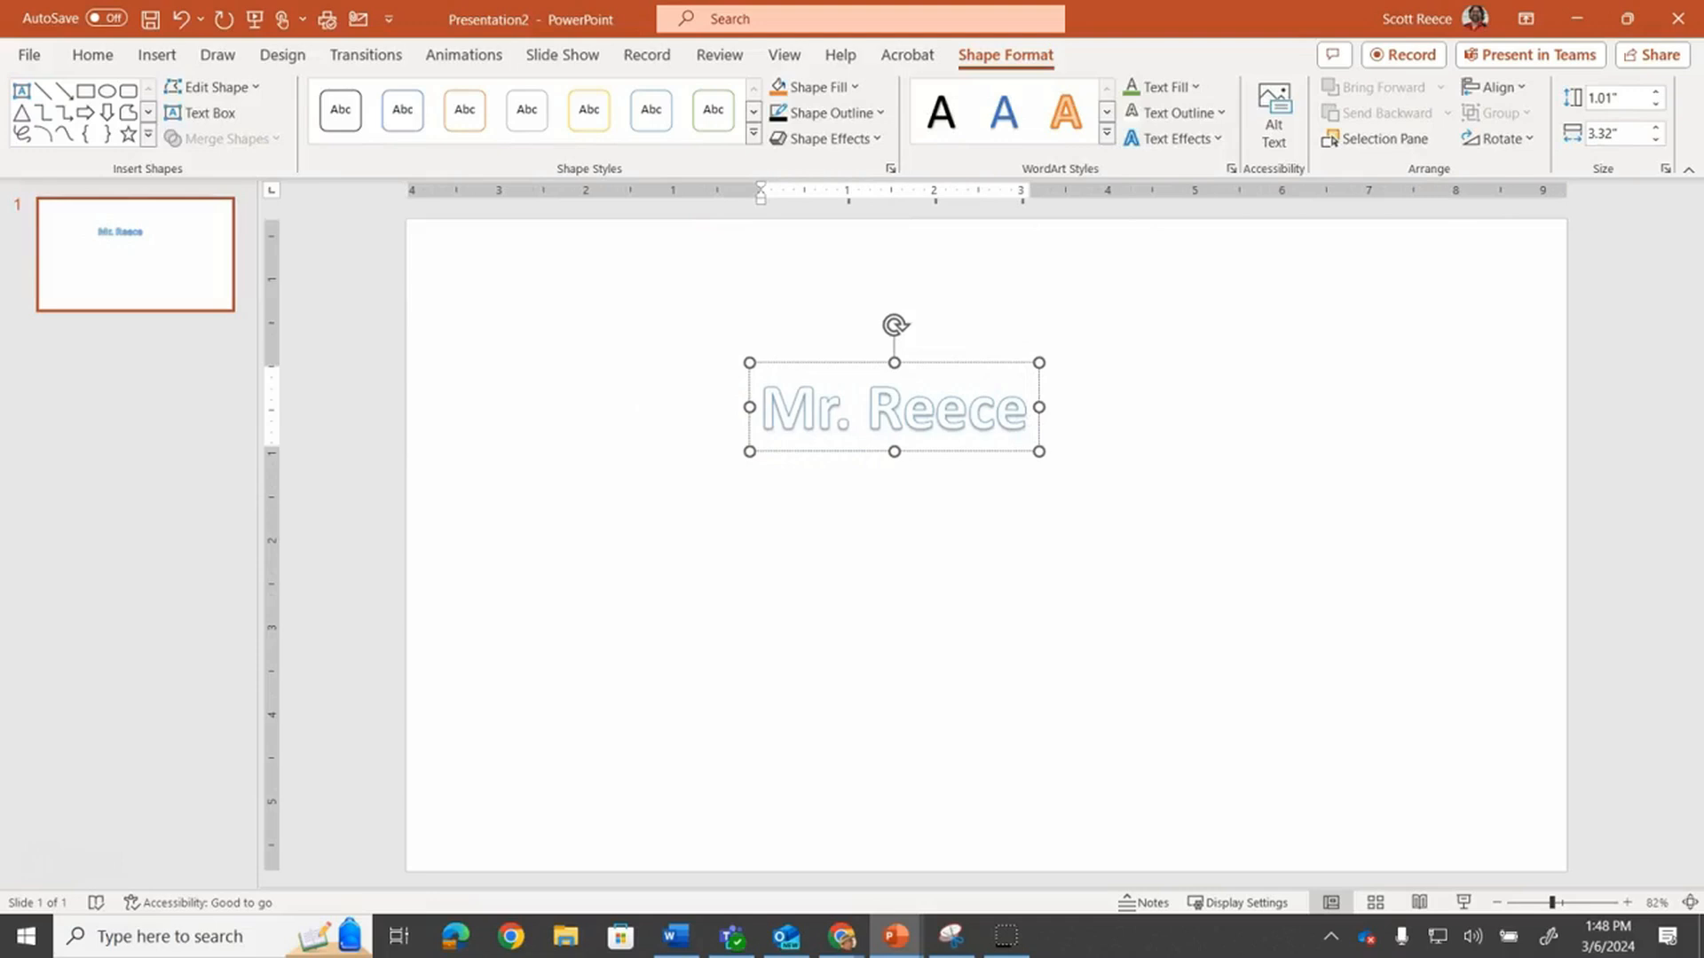
Shift the WordArt slightly right, select its text and set the text fill to standard red
left_click_drag(973, 362, 1021, 360)
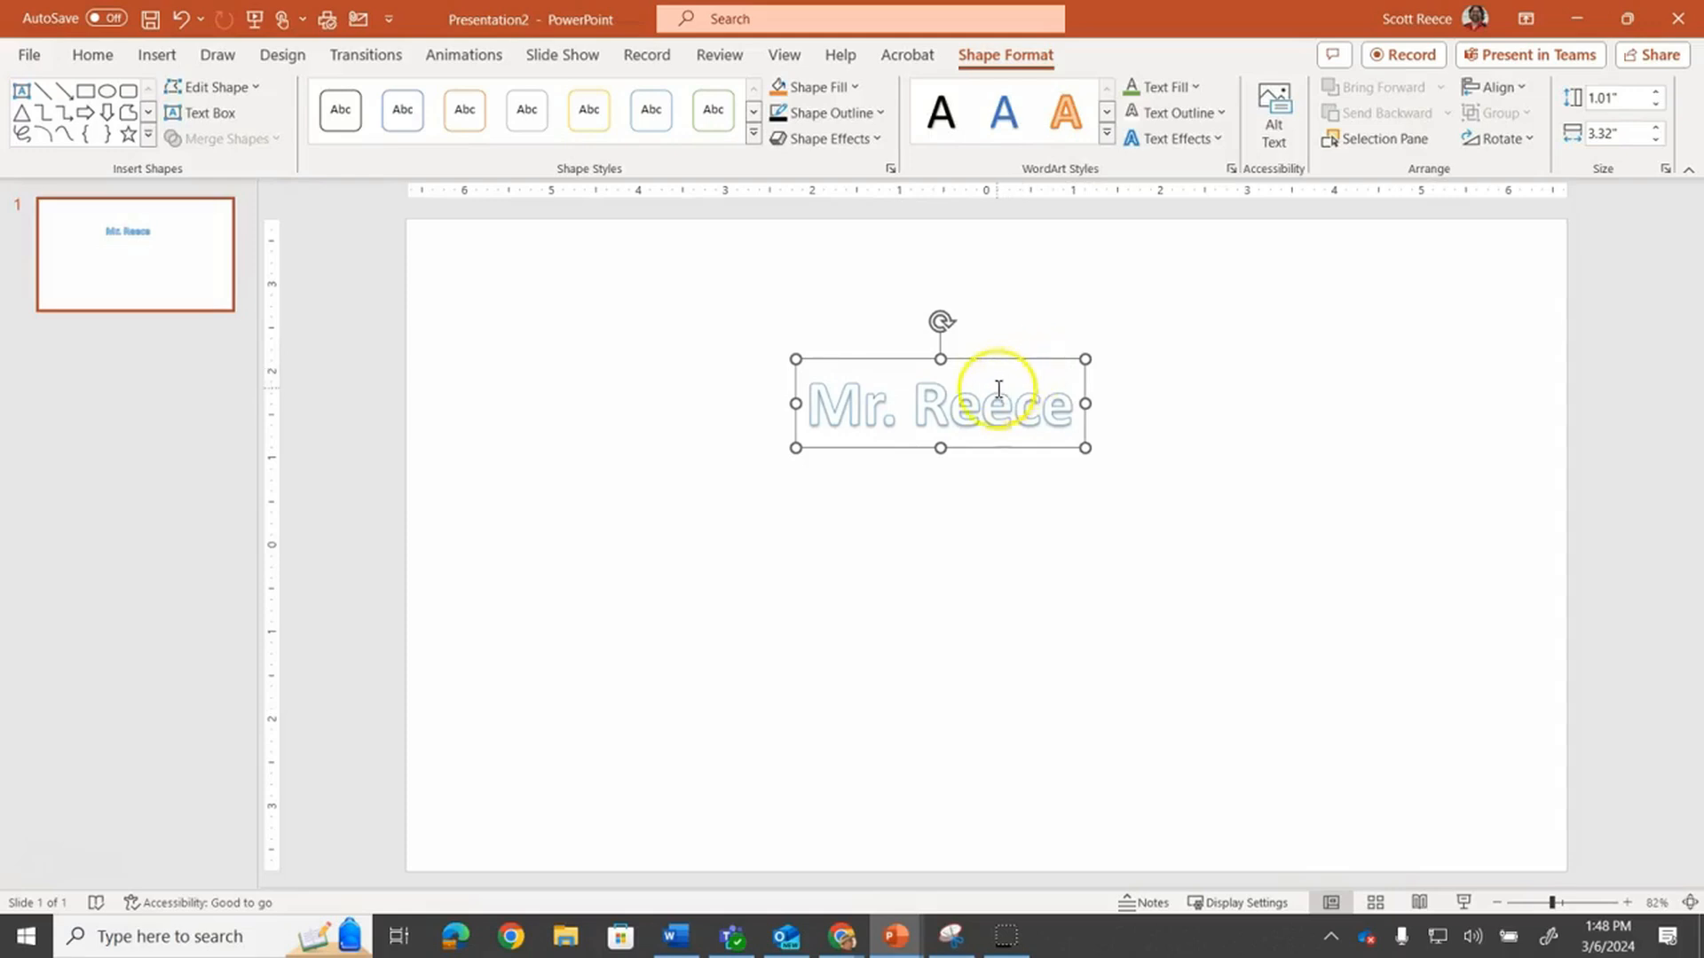
double_click(994, 393)
left_click(962, 394)
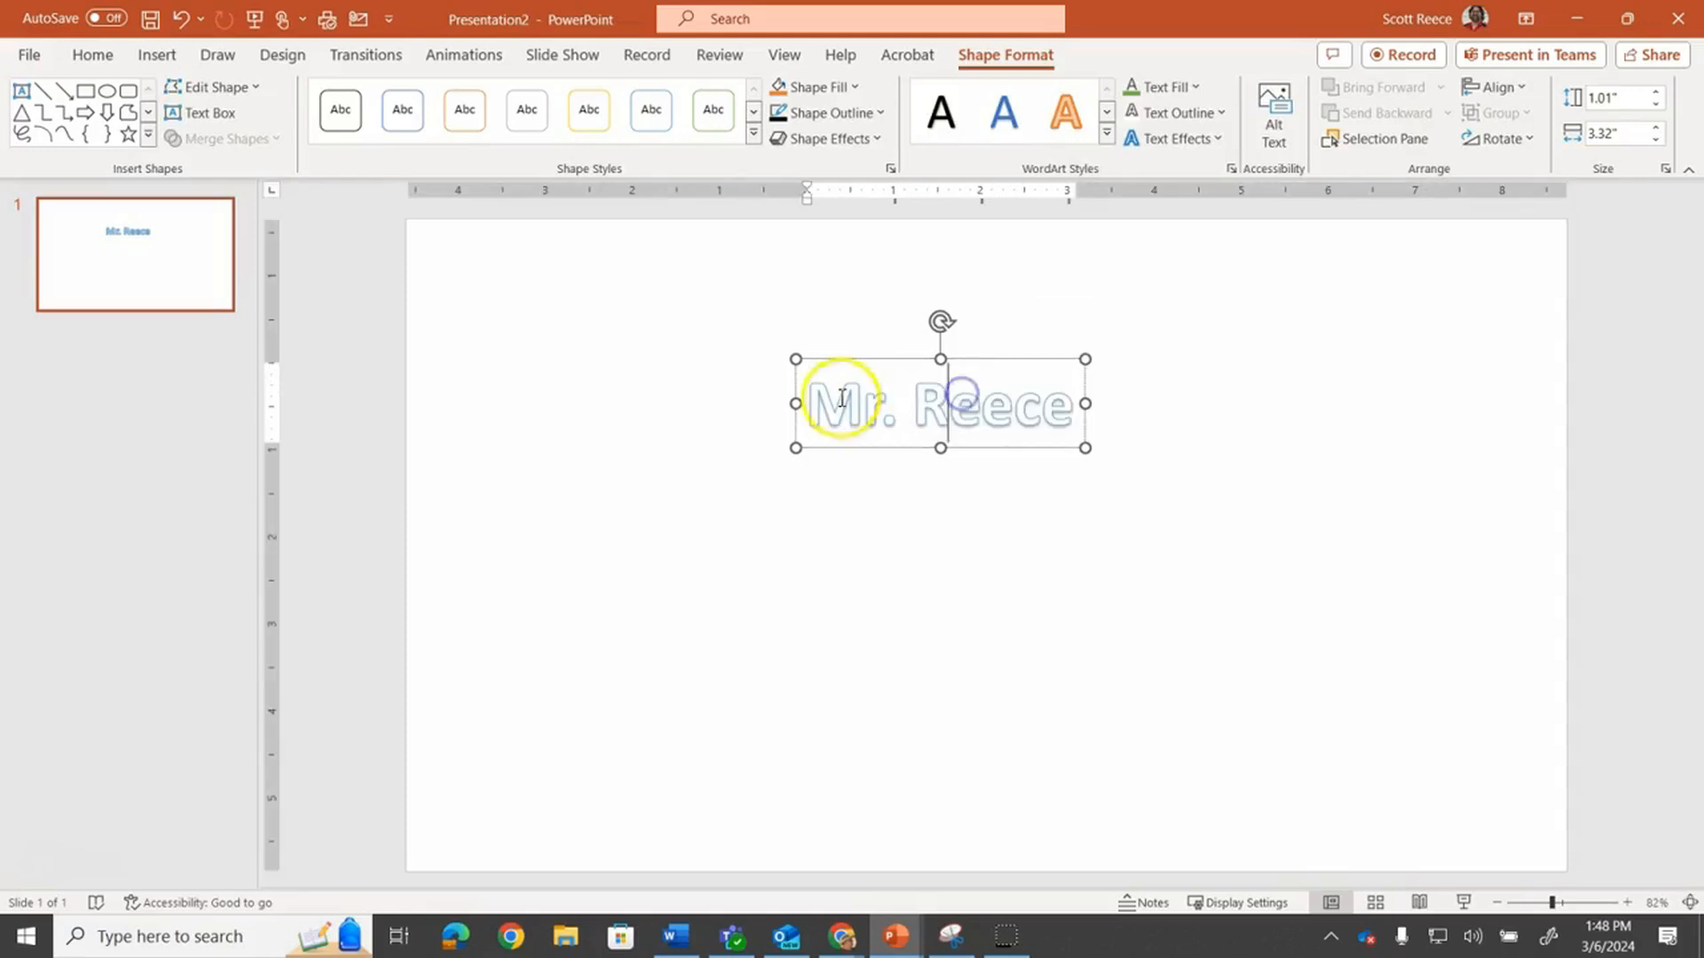
left_click_drag(810, 404, 1065, 408)
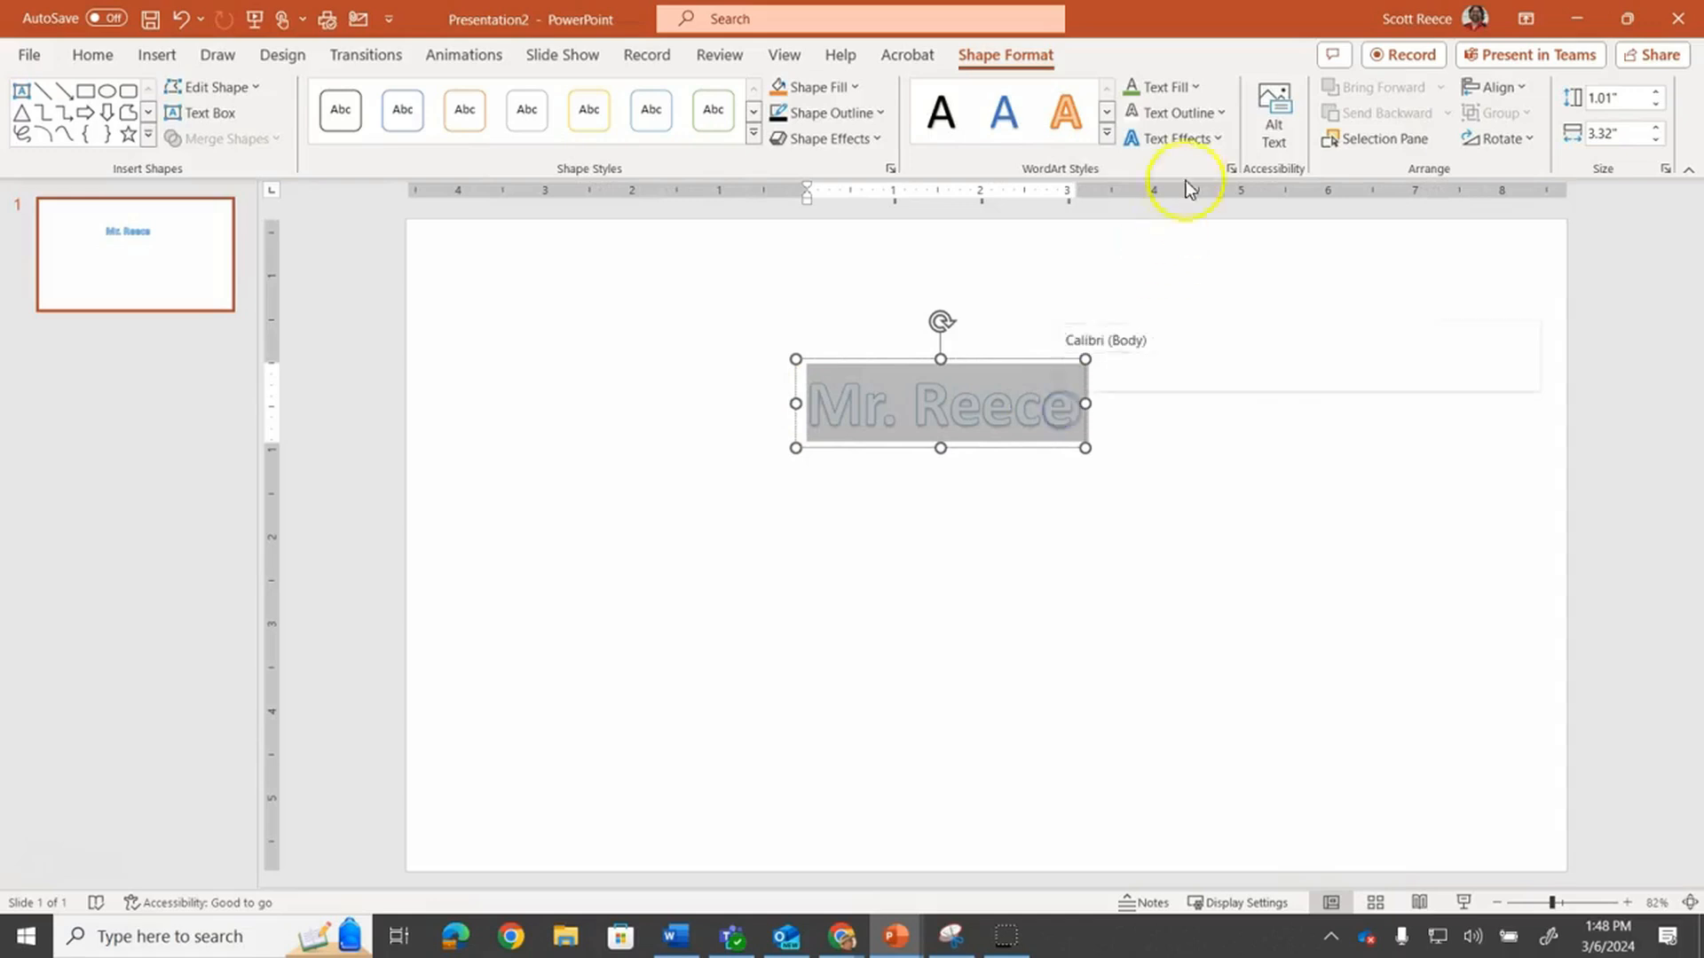
left_click(1176, 84)
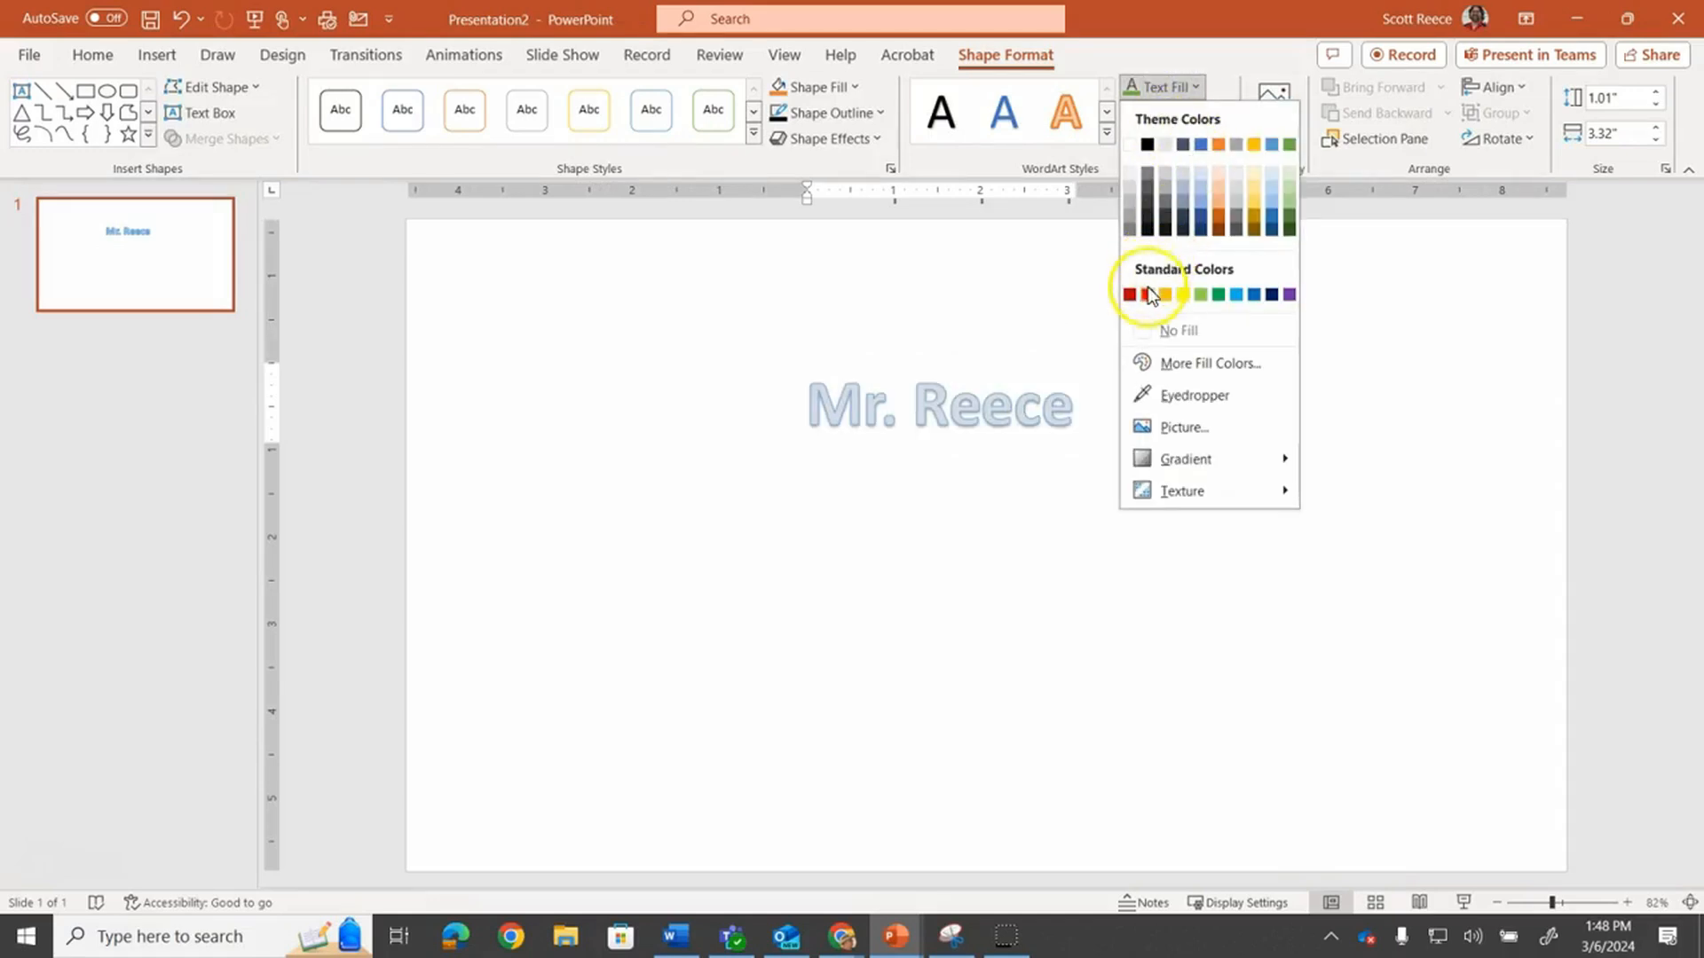
left_click(1148, 294)
Give the WordArt text a black outline with a 3 pt weight
left_click(1164, 113)
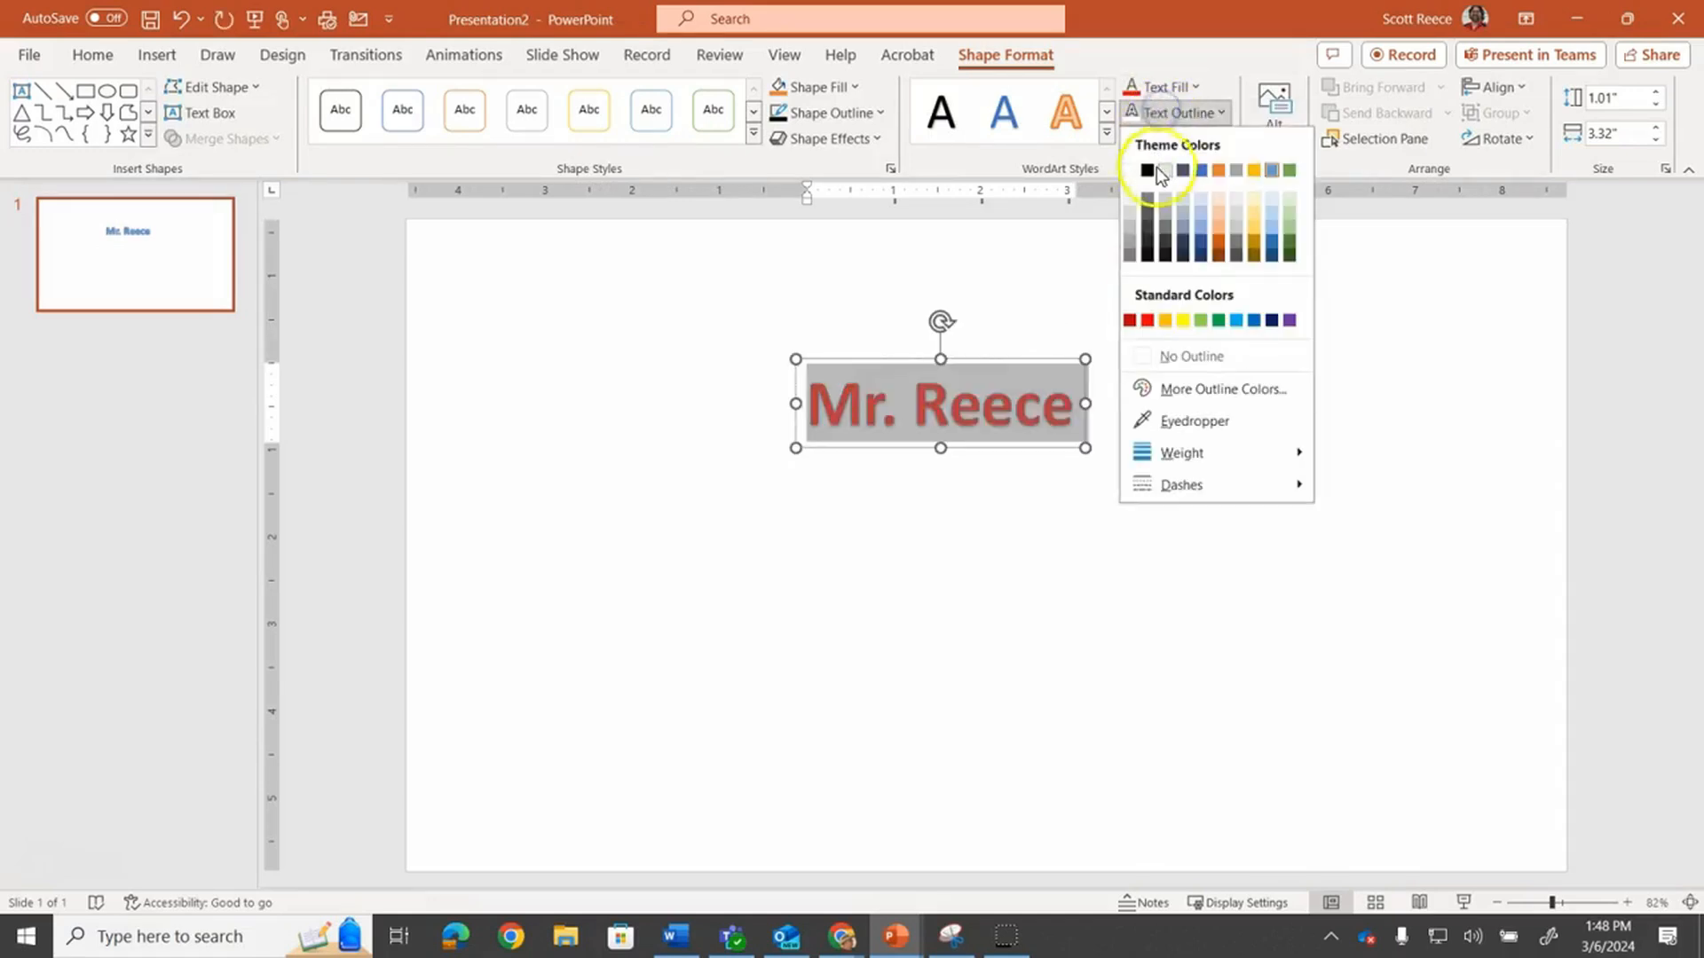
left_click(1147, 169)
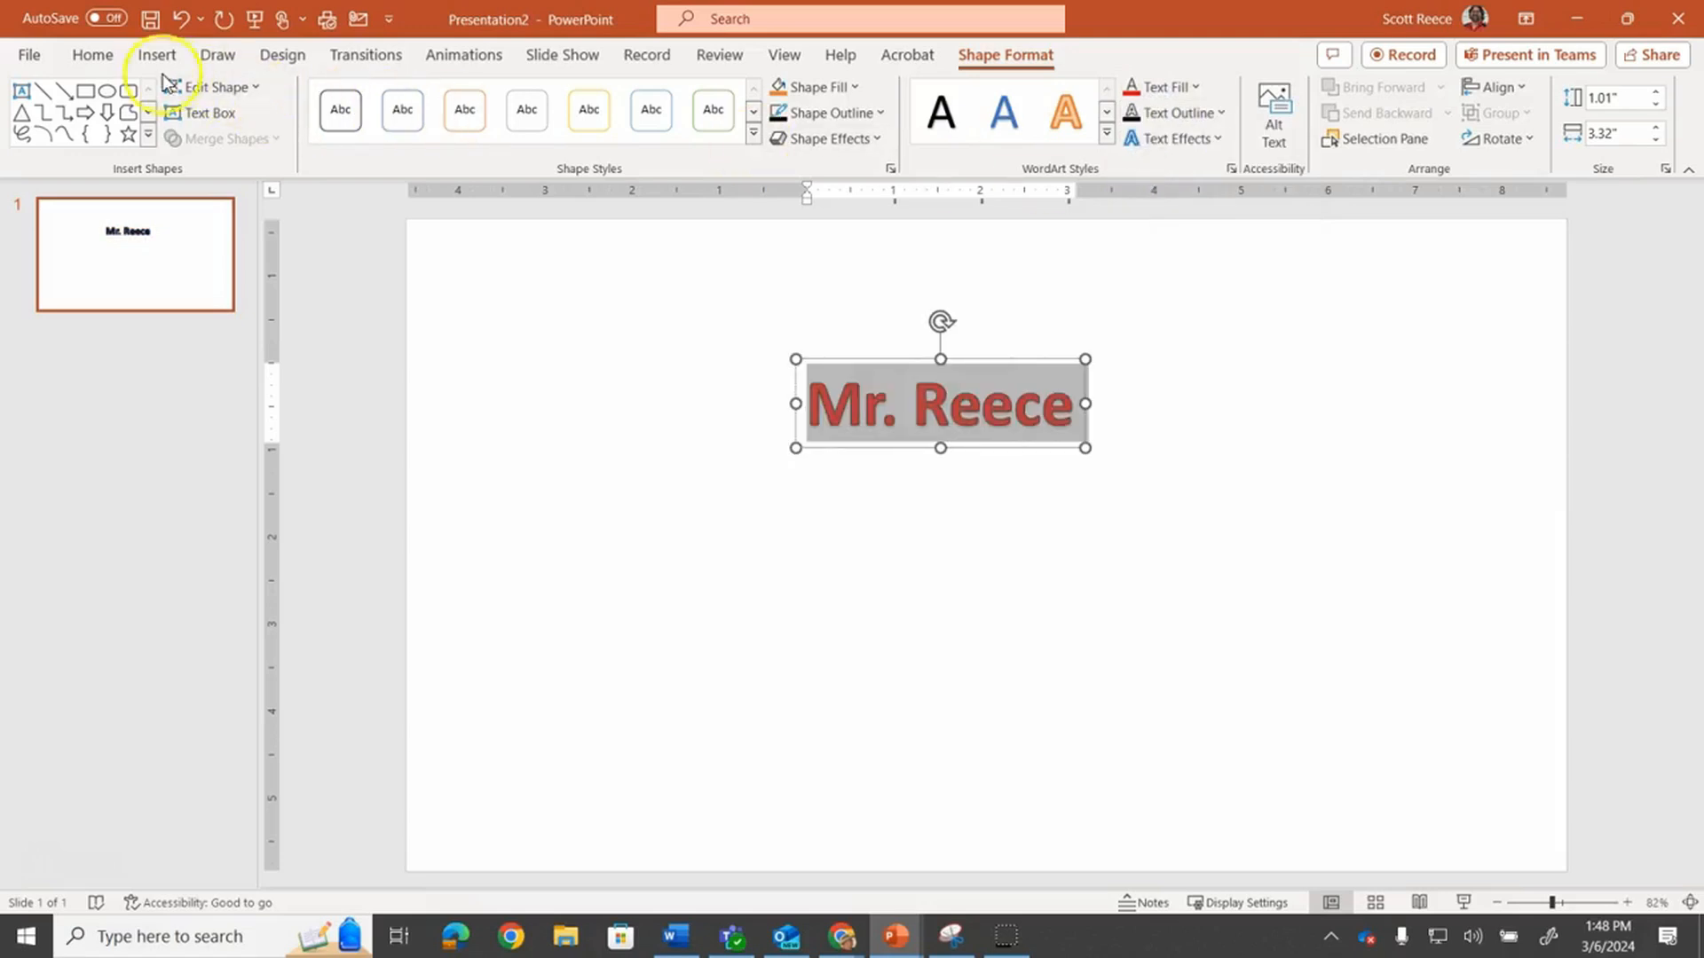
left_click(1212, 112)
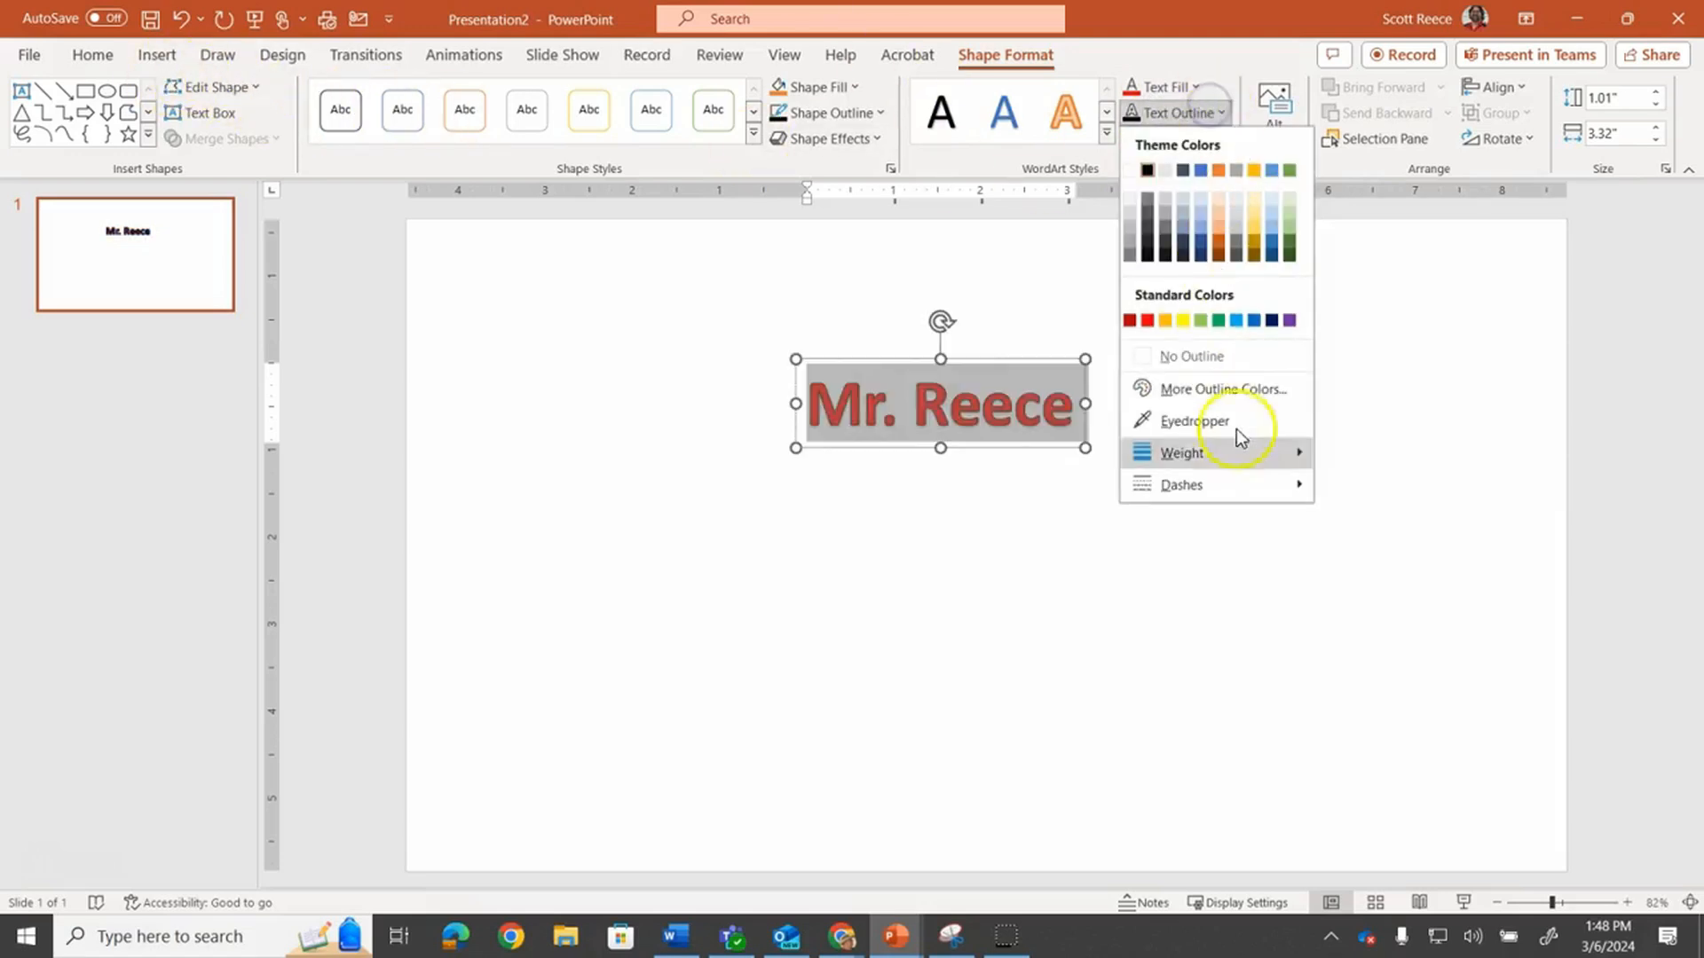
mouse_move(1227, 455)
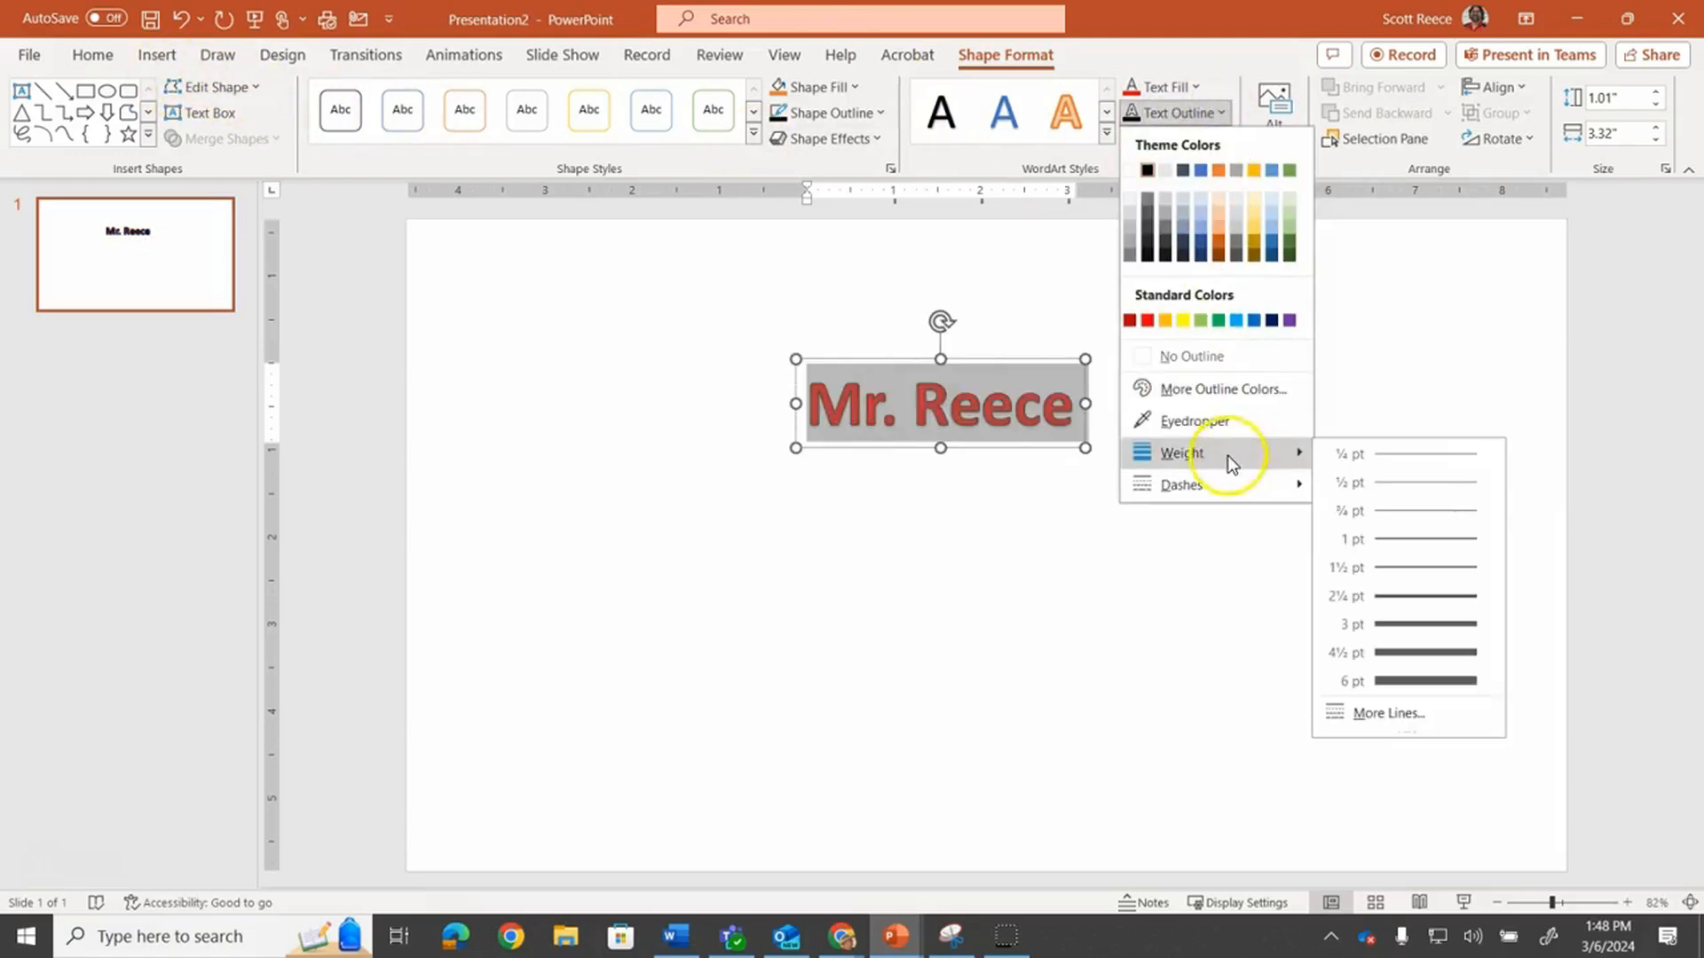
left_click(1397, 623)
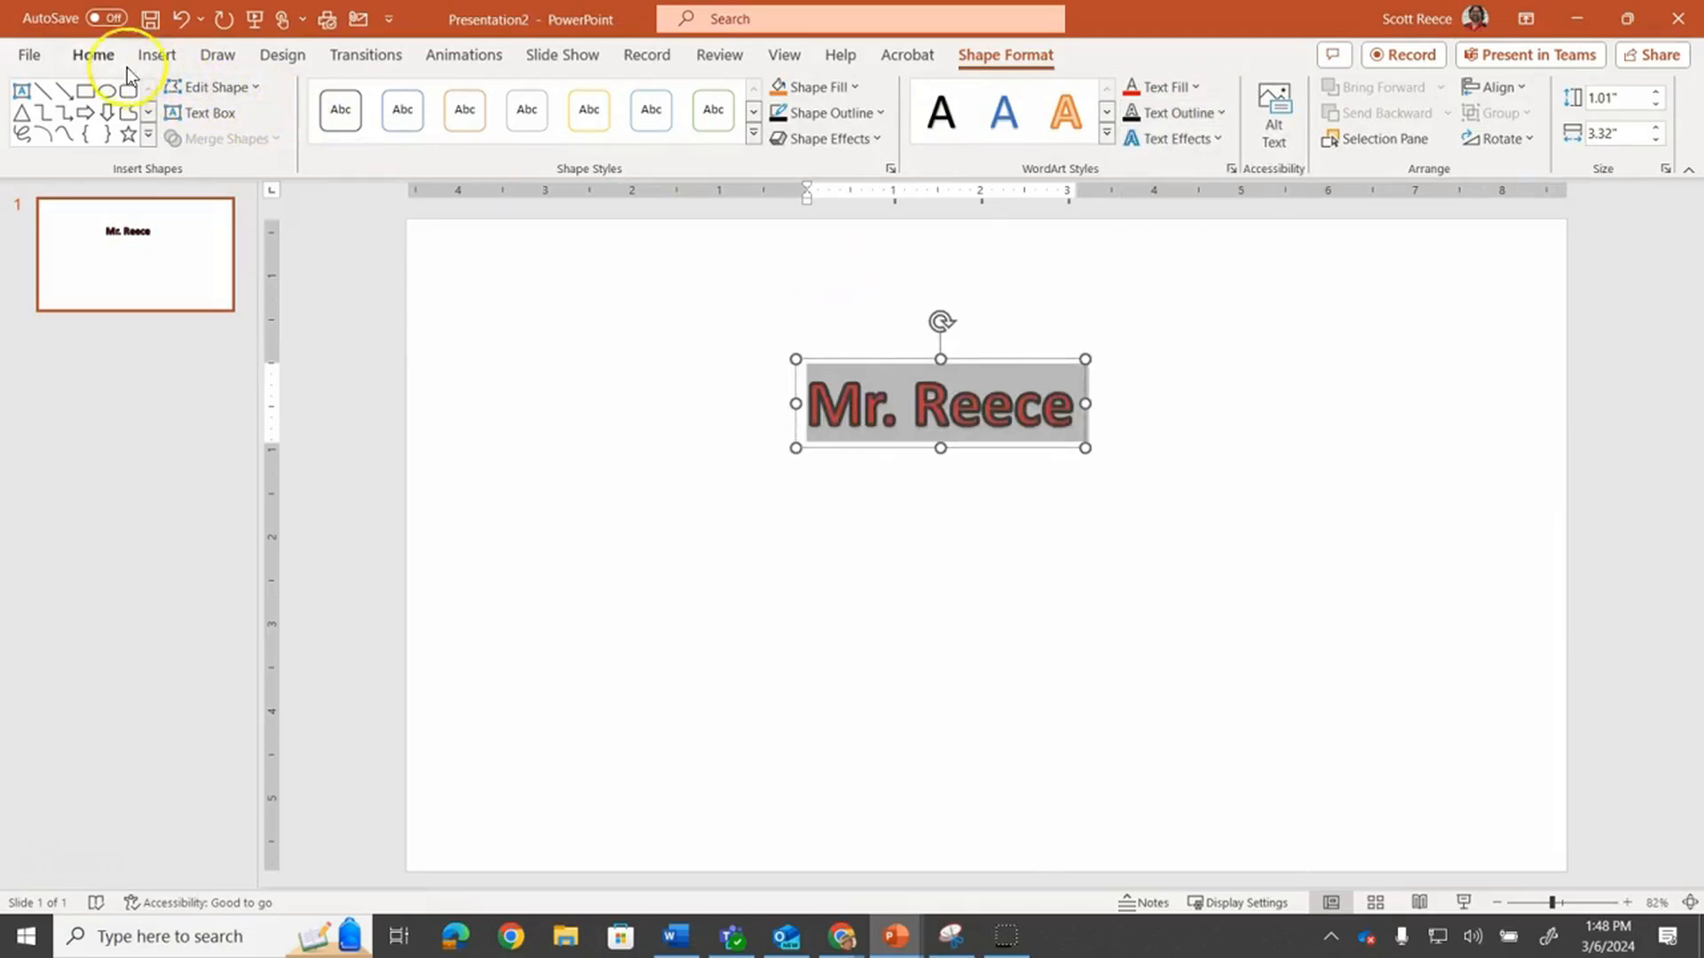
Enlarge the WordArt font to 138 pt and reposition the text box
left_click(96, 55)
left_click(501, 97)
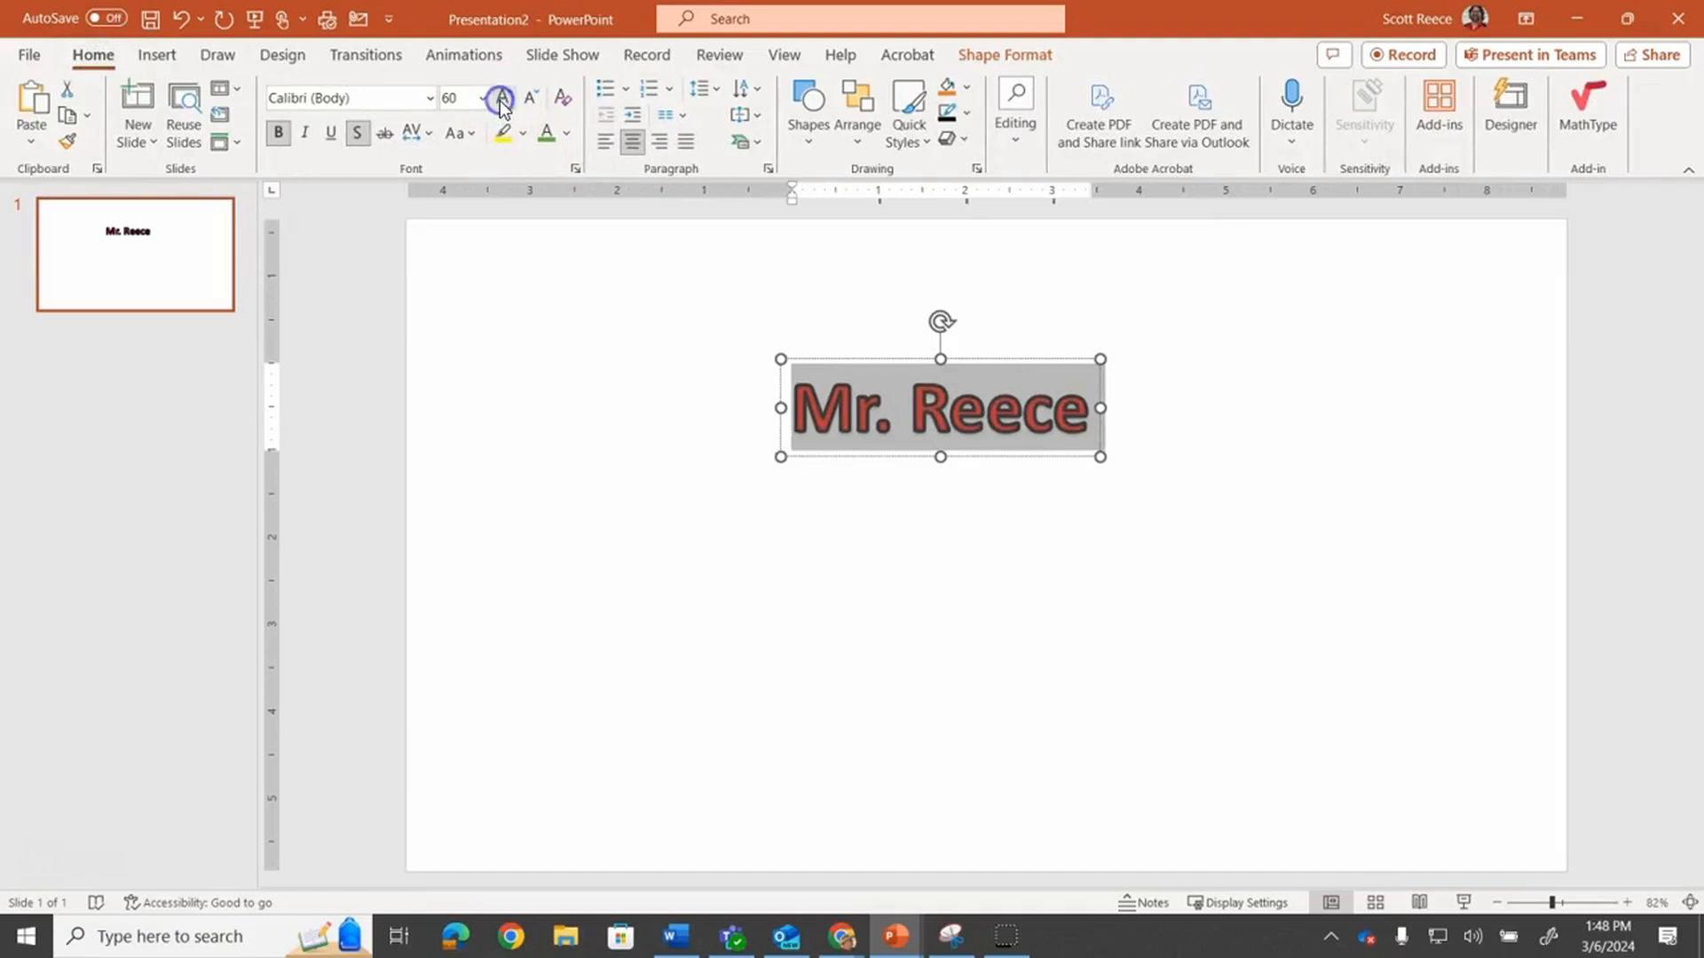
left_click(503, 98)
left_click(502, 98)
left_click(503, 98)
left_click(502, 97)
left_click(502, 98)
left_click(502, 98)
left_click(502, 97)
left_click(502, 98)
left_click_drag(992, 365, 1071, 353)
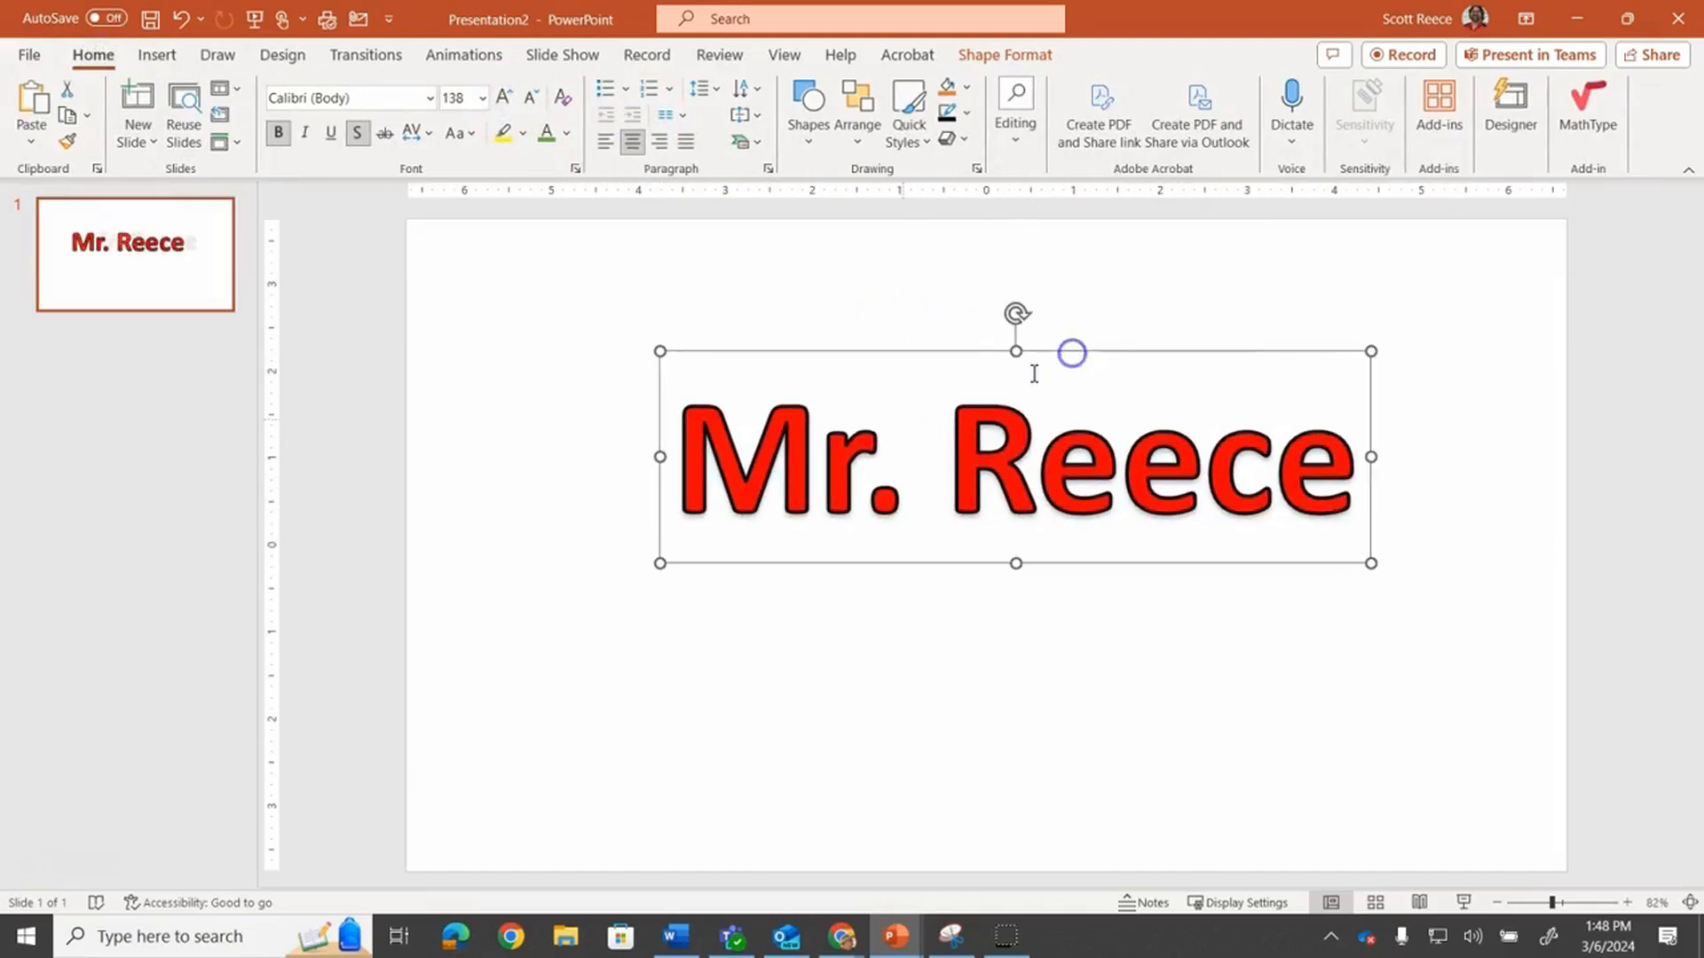
Select the WordArt text and apply a blue glow variation from Text Effects
left_click_drag(674, 456, 1200, 480)
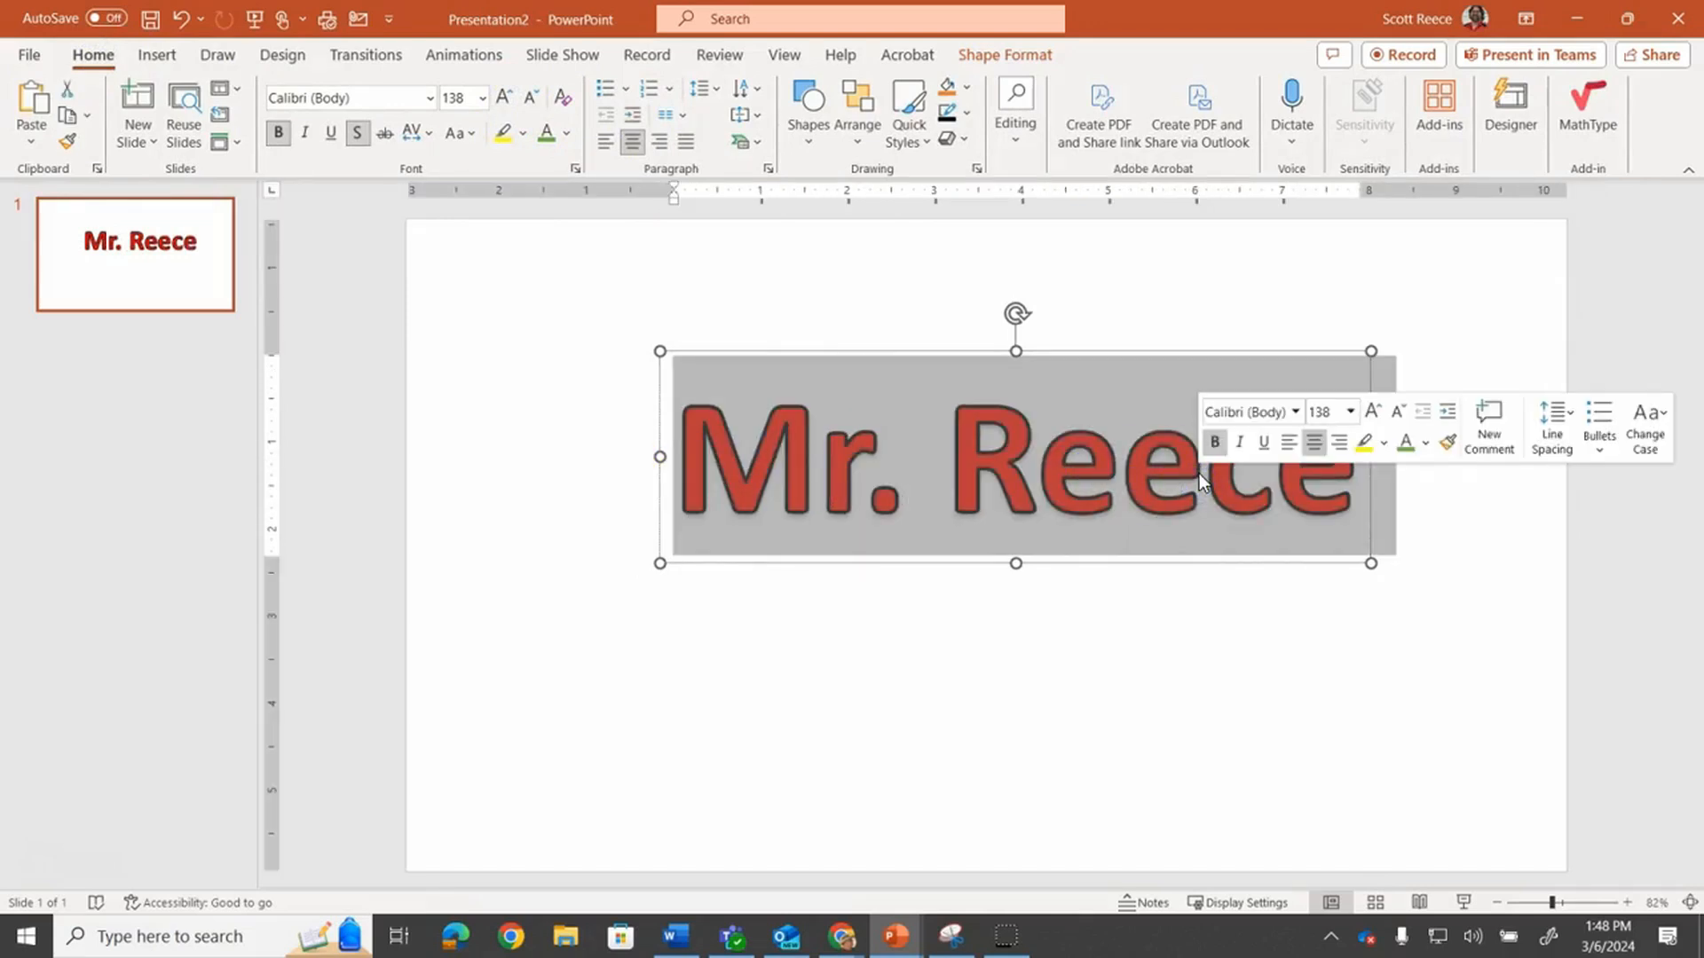
left_click(994, 55)
left_click(1176, 139)
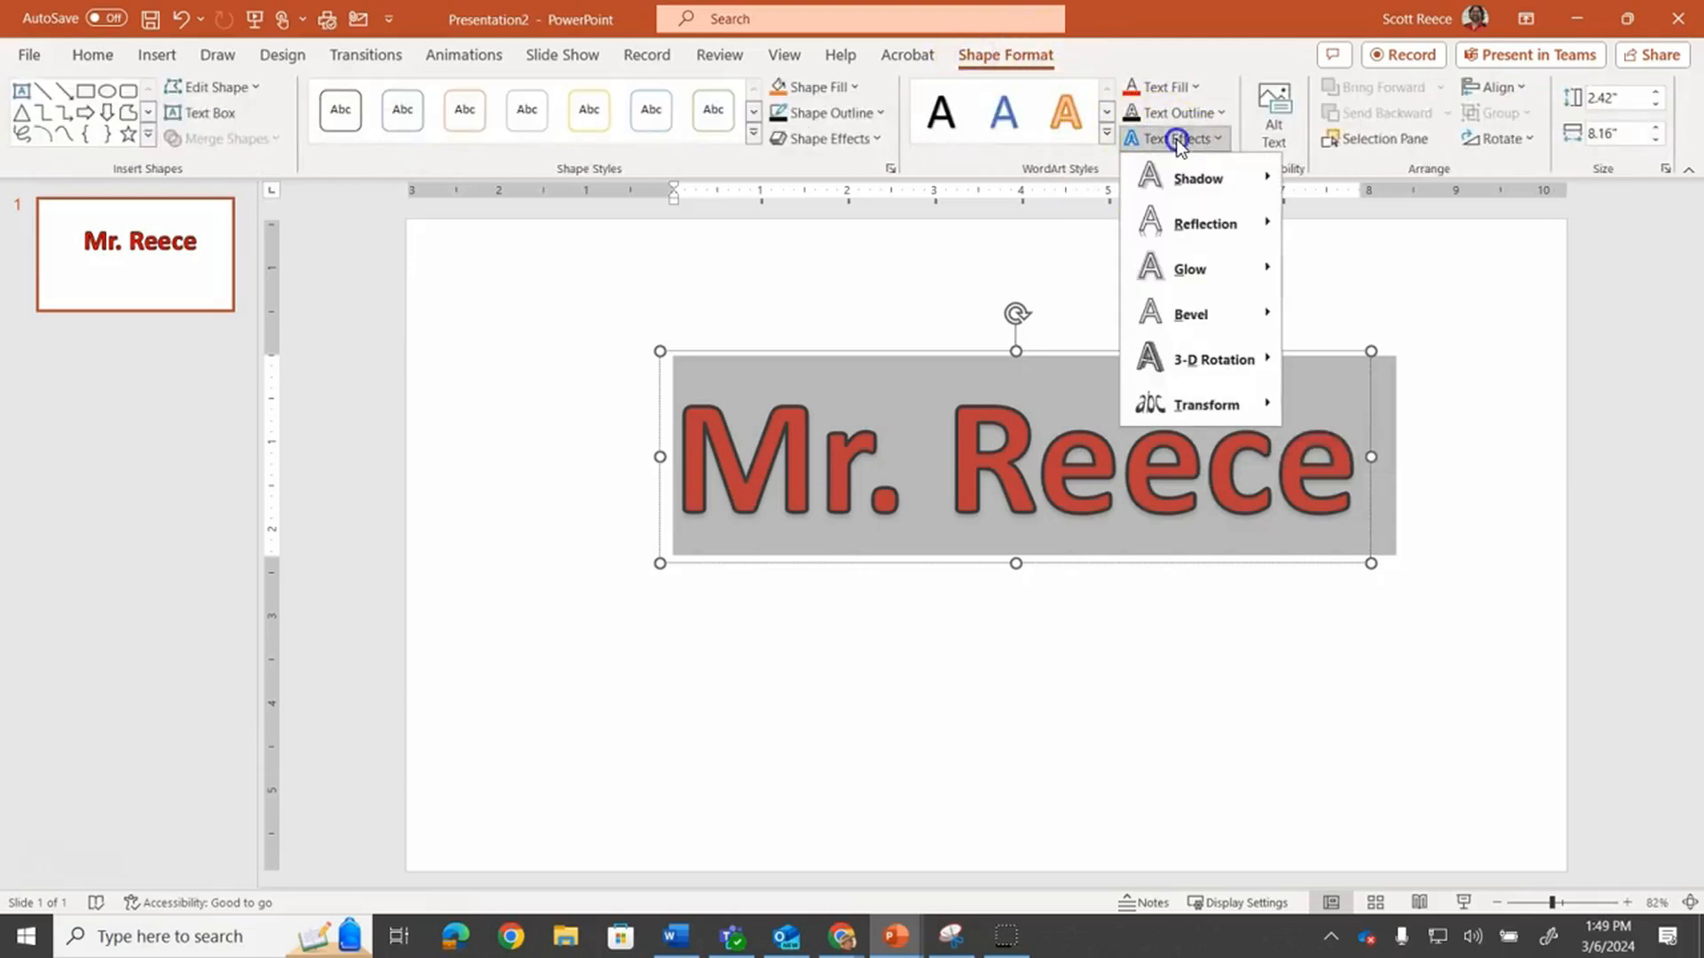
mouse_move(1208, 268)
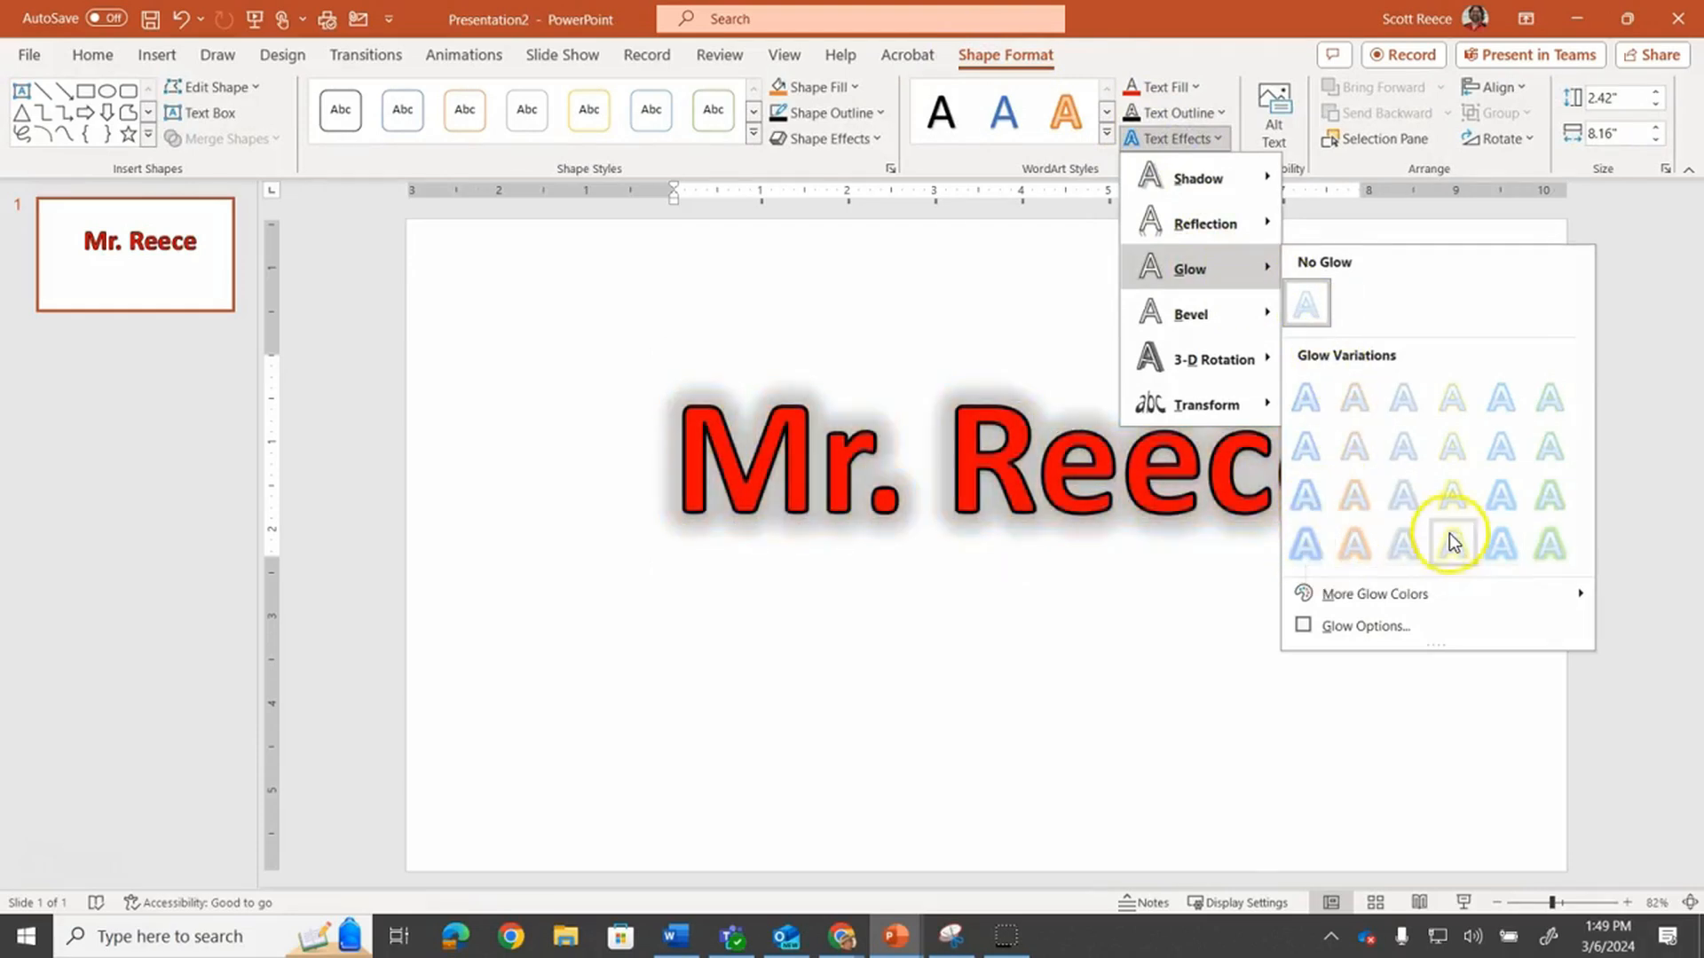
left_click(1319, 548)
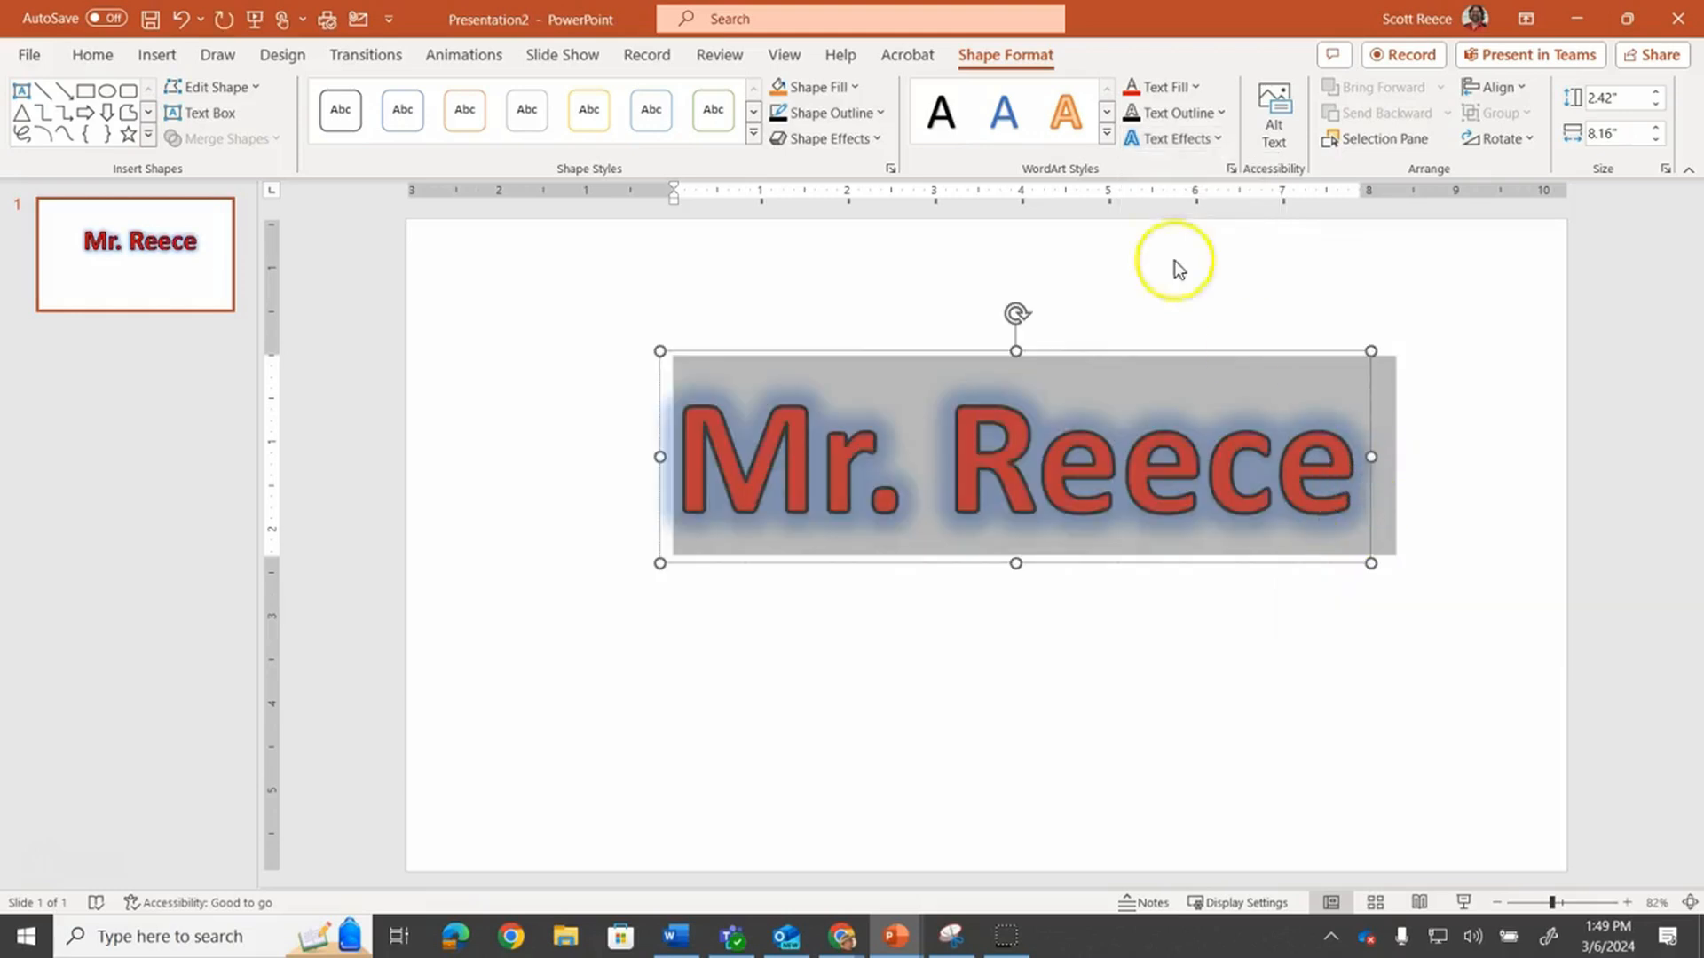
Open the glow options and set the glow colour to grey with 0% transparency
left_click(1177, 139)
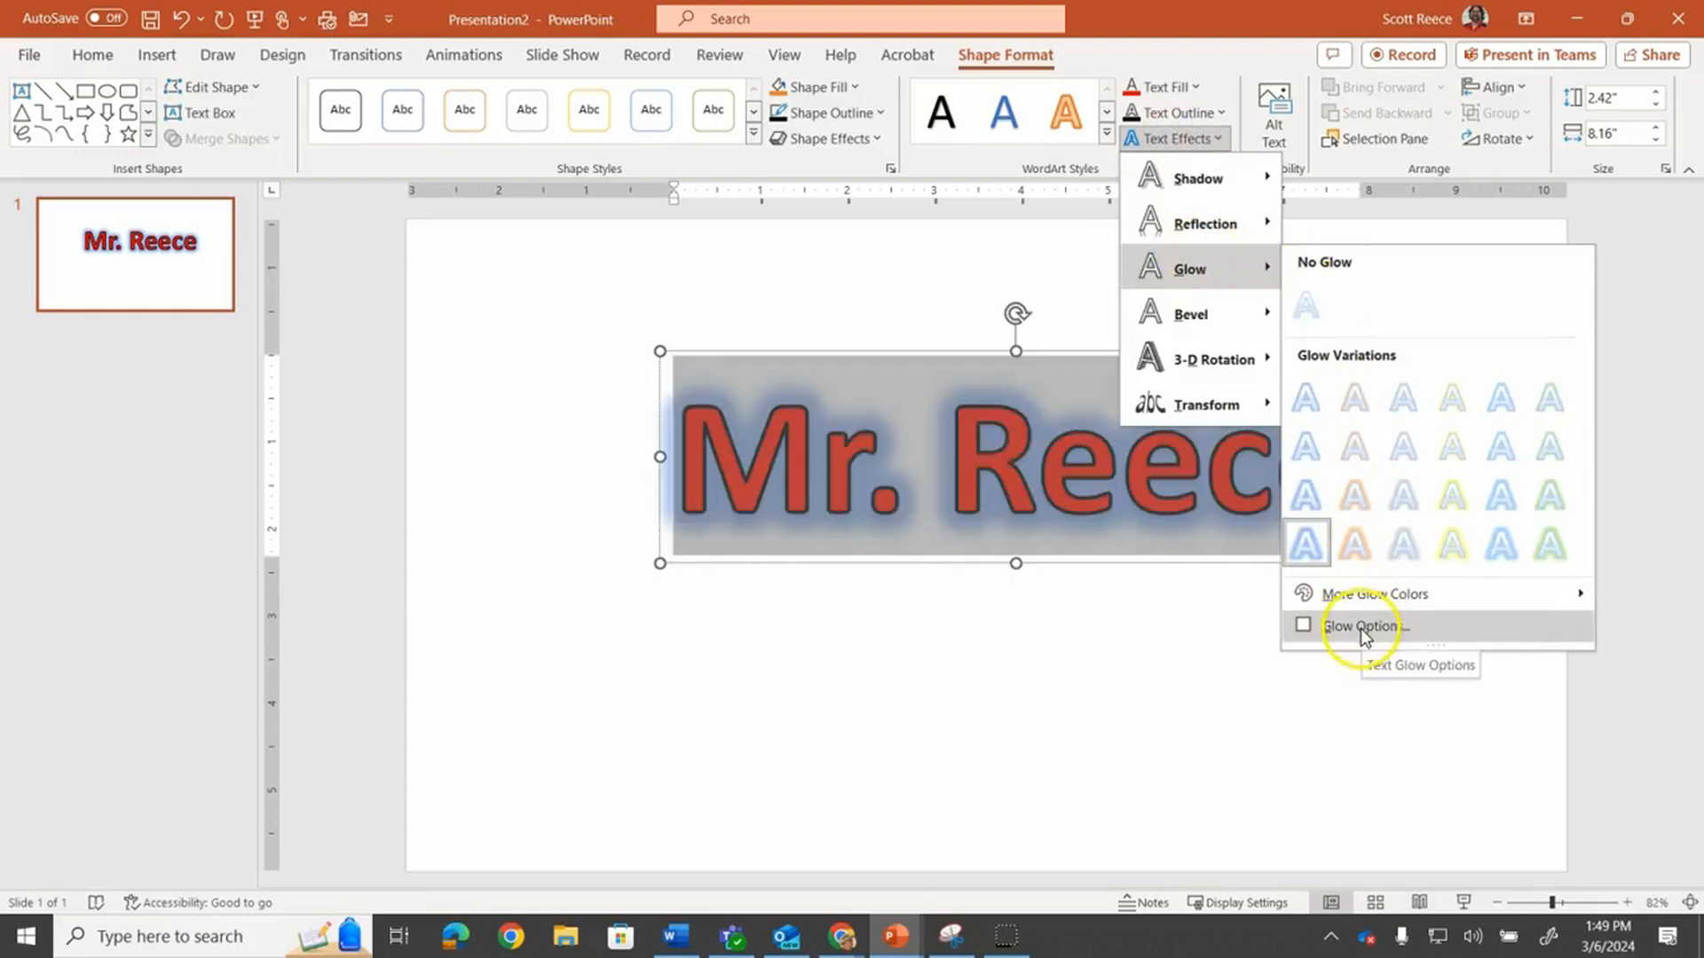
left_click(1360, 629)
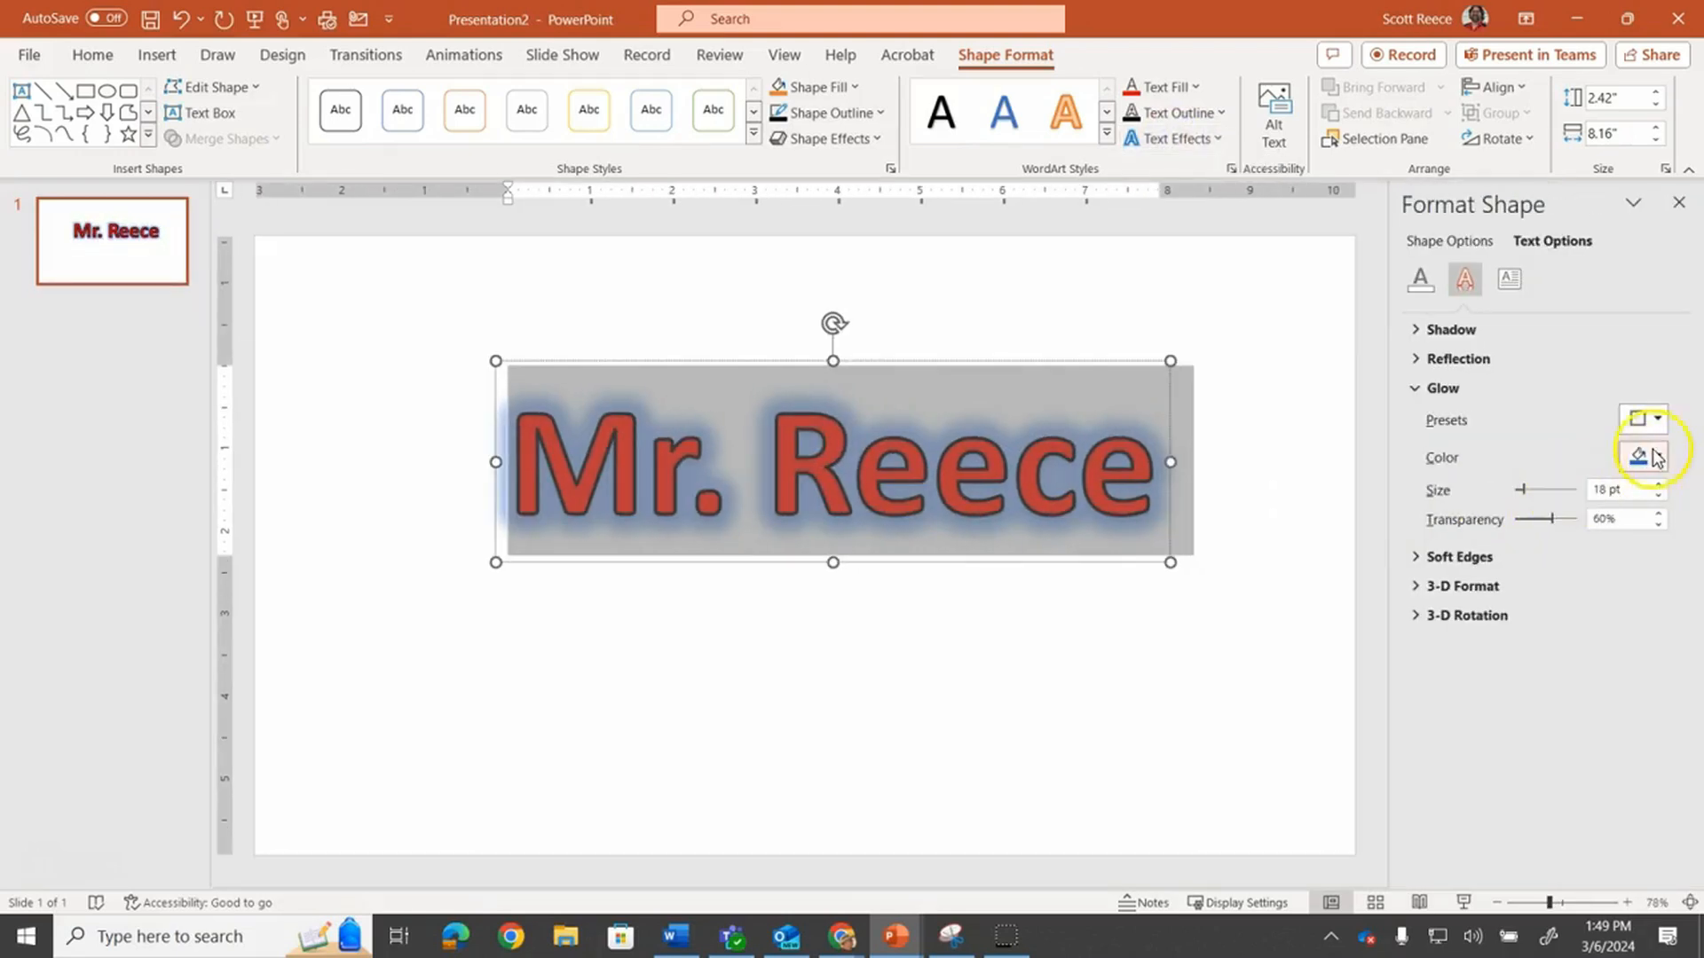
left_click(1658, 457)
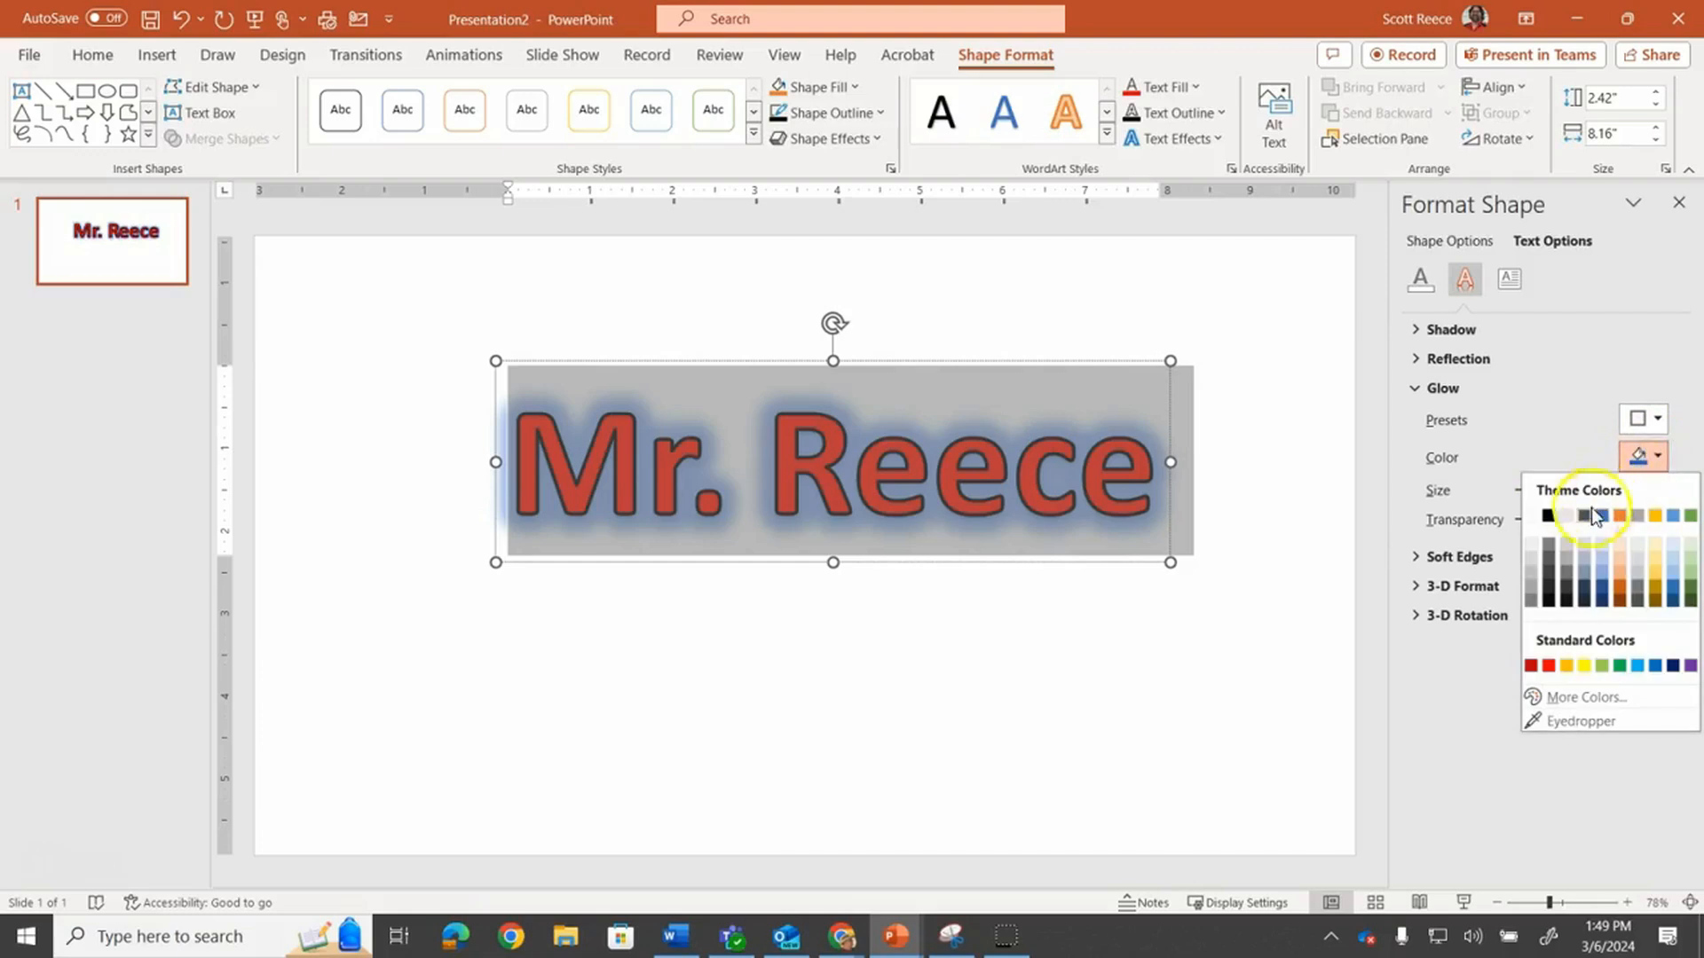
left_click(1568, 563)
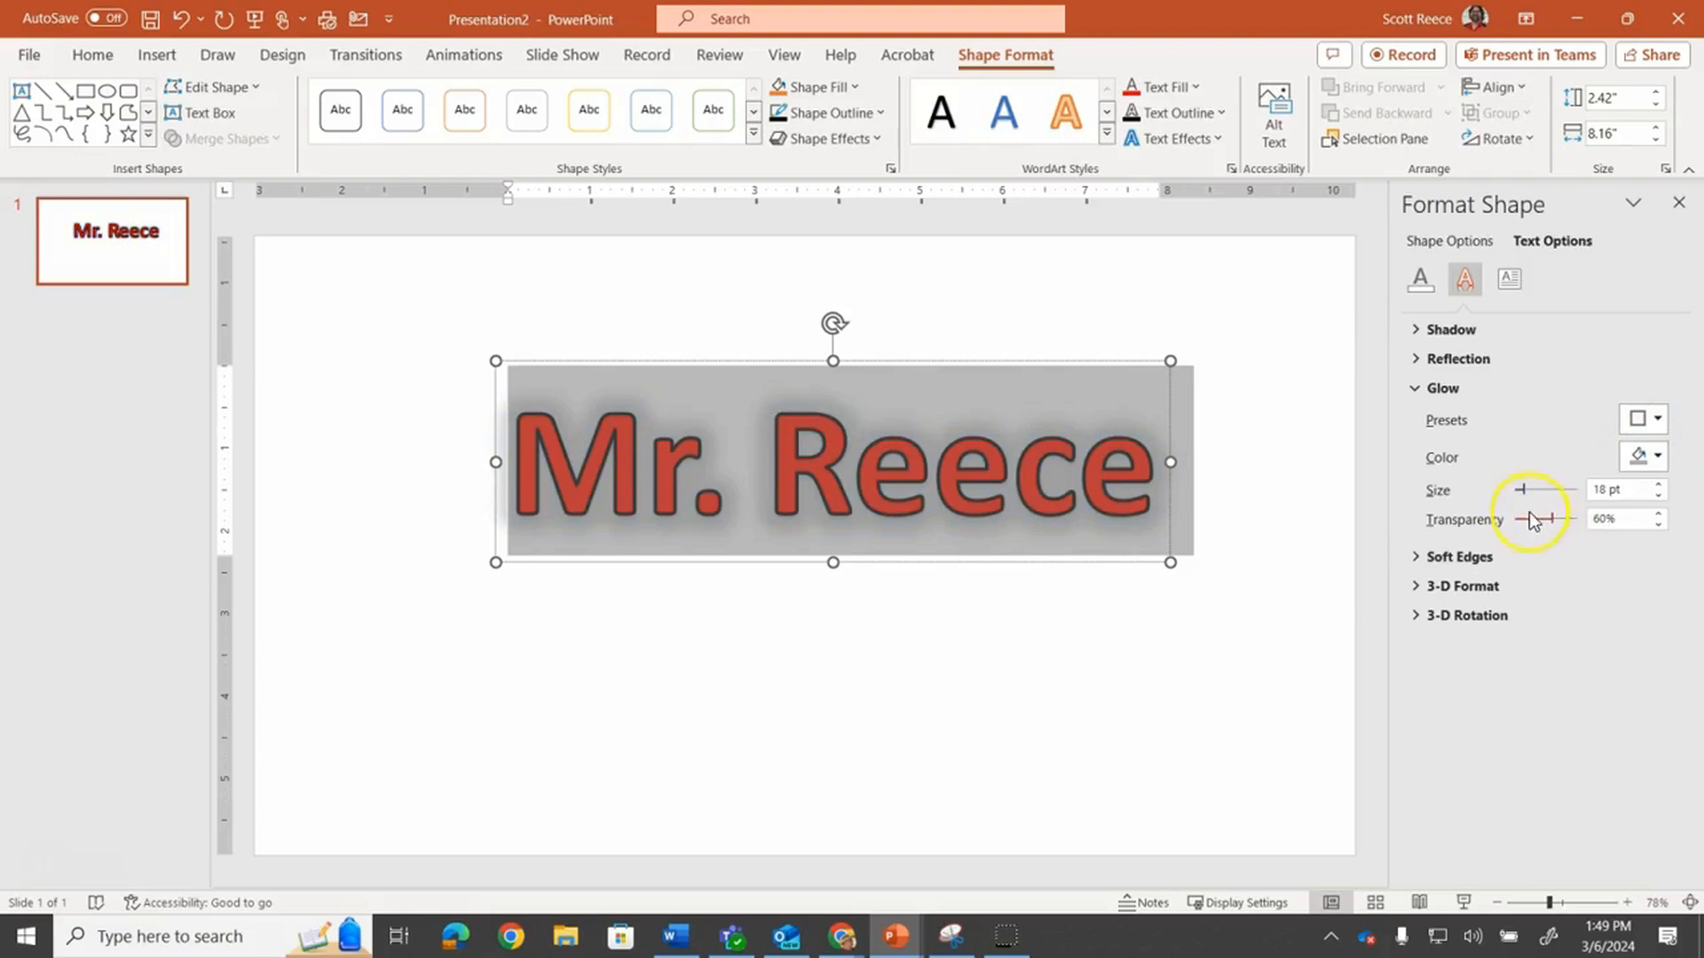
left_click_drag(1550, 522, 1528, 527)
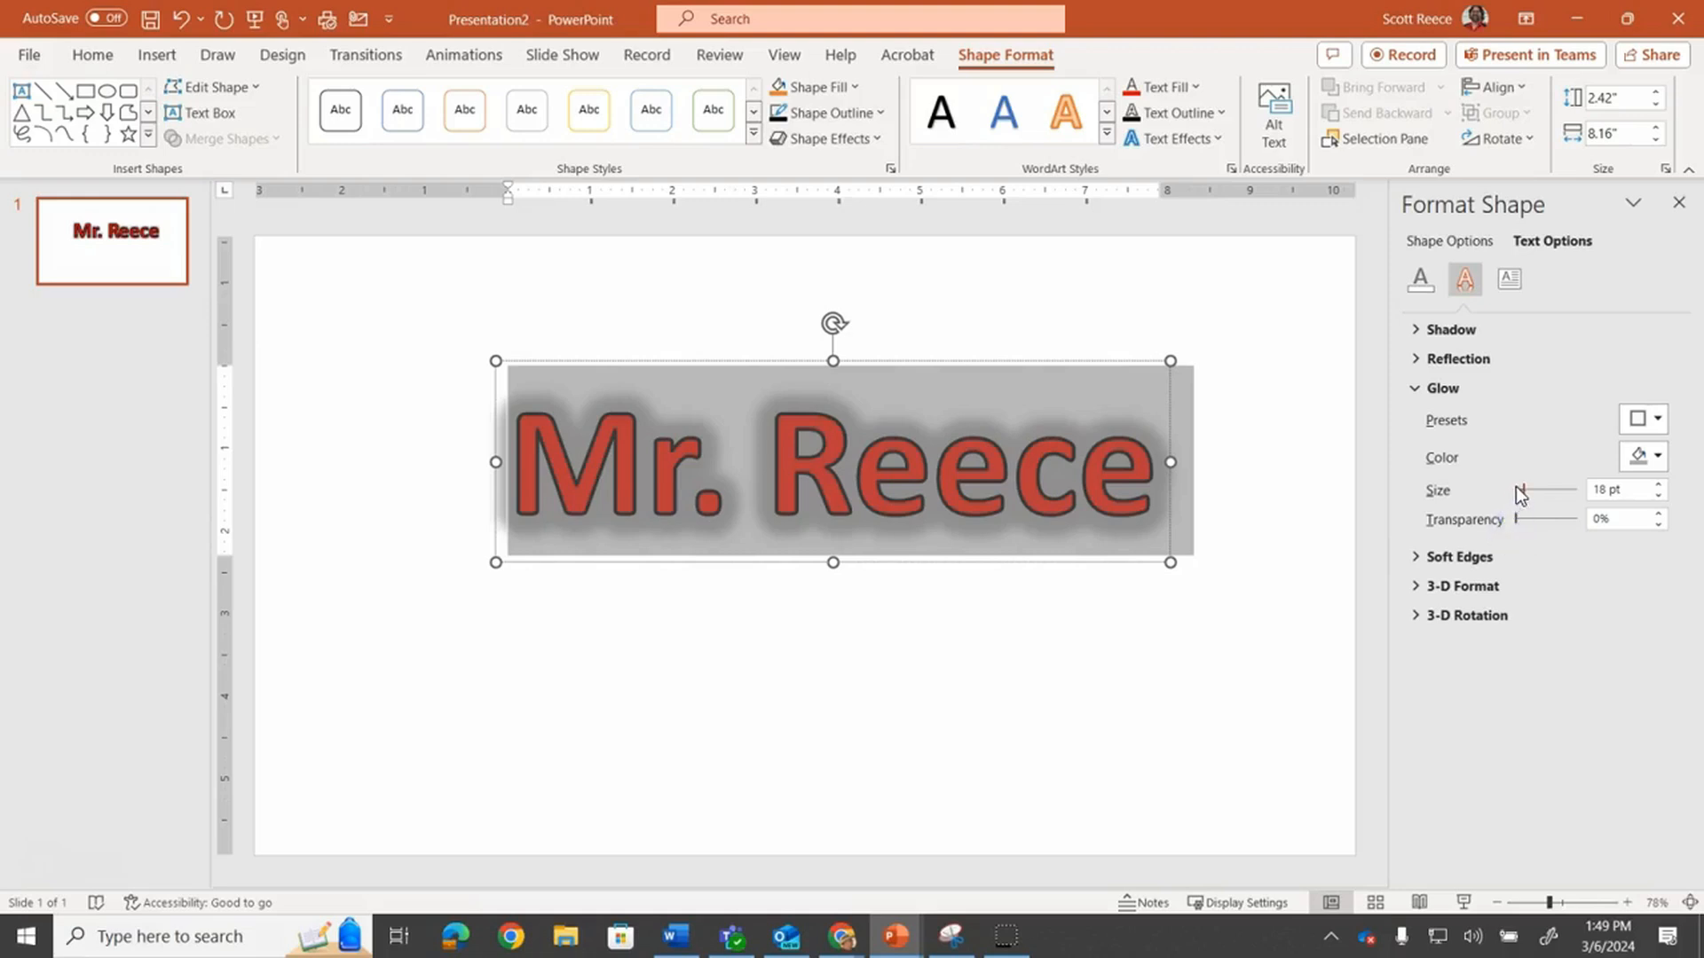
Set the glow size to 11 pt
left_click(1411, 556)
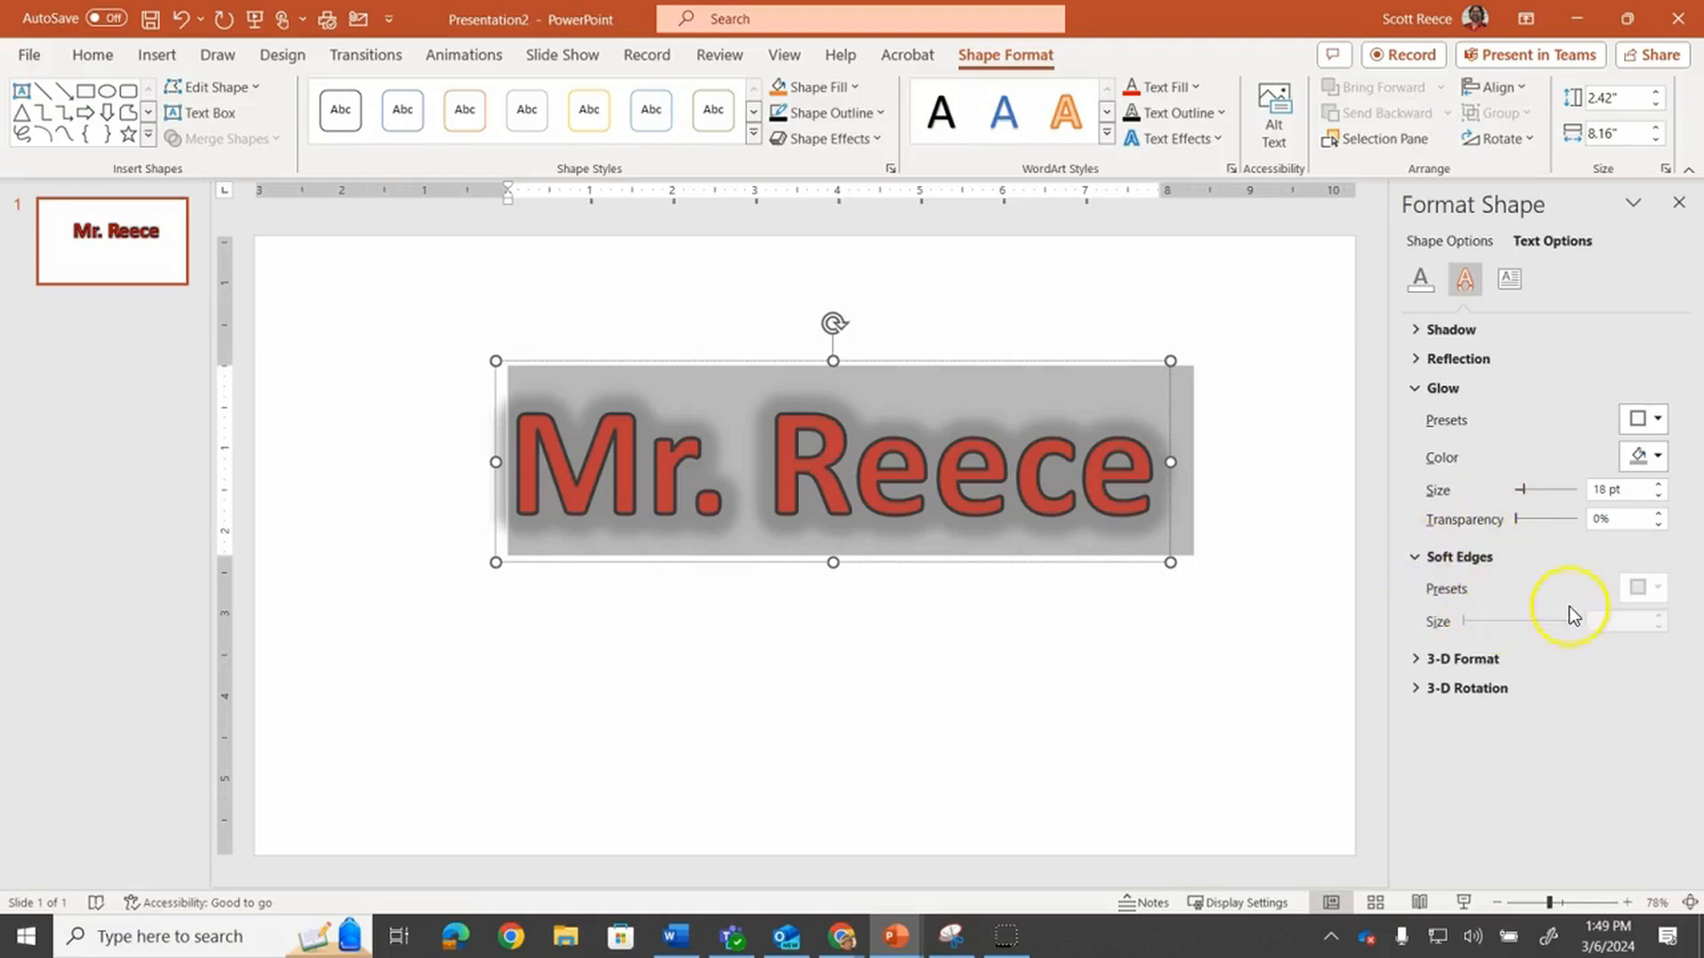
left_click(1420, 657)
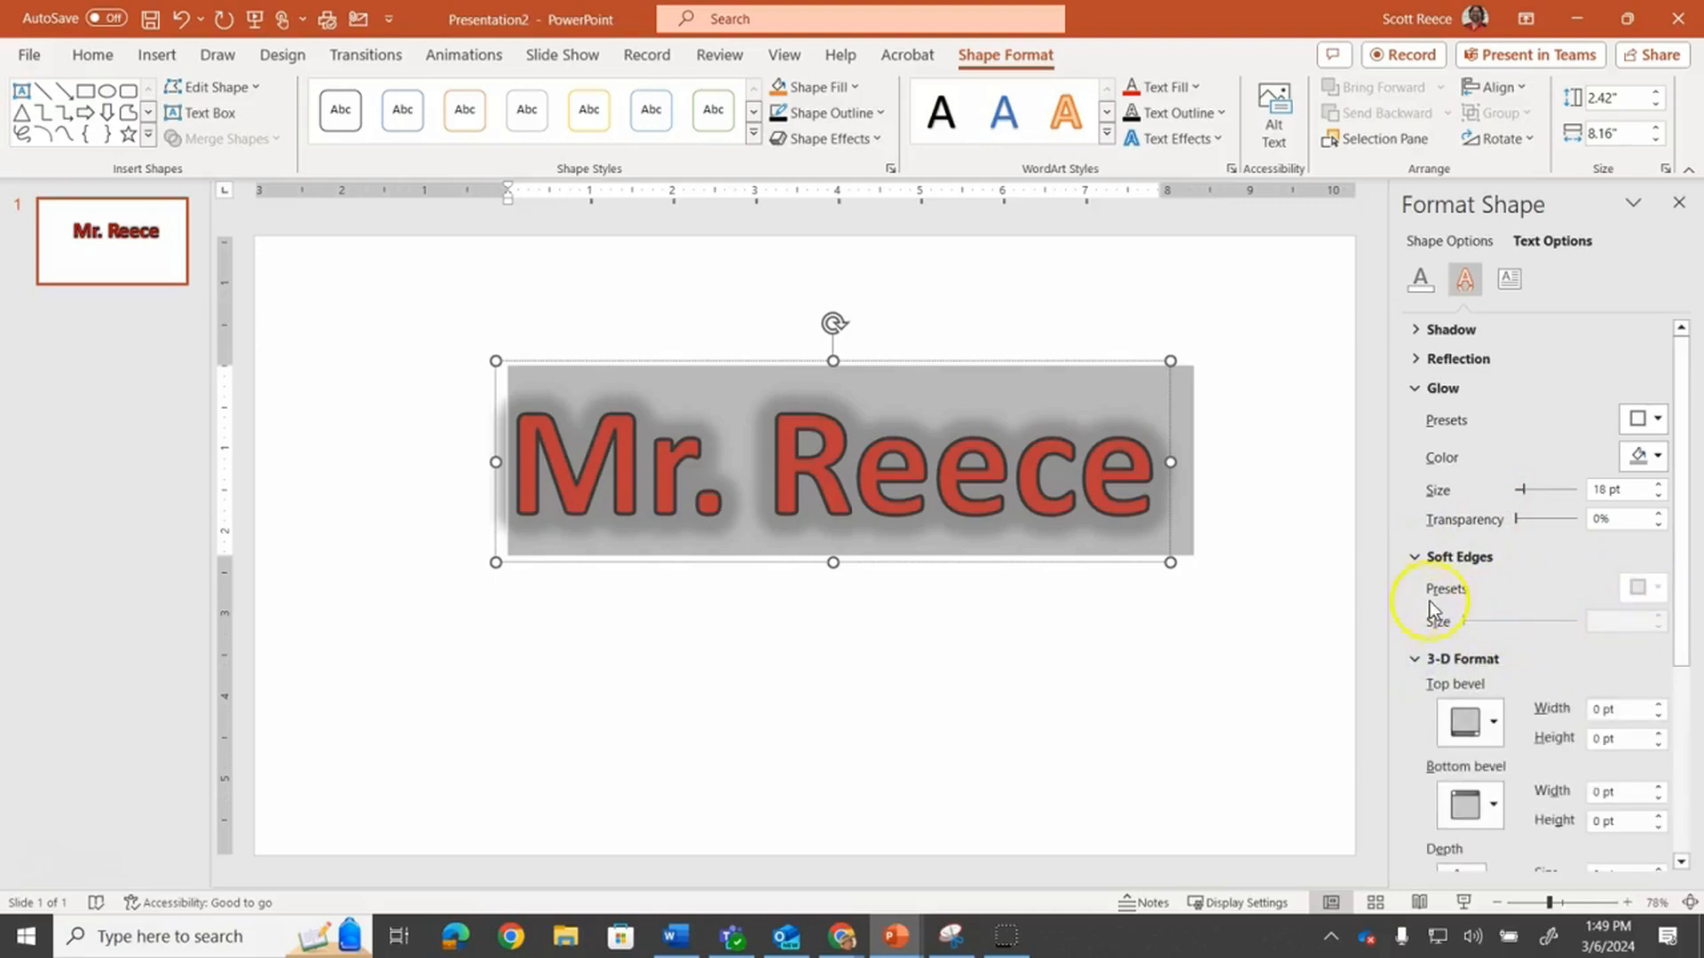
left_click(1417, 559)
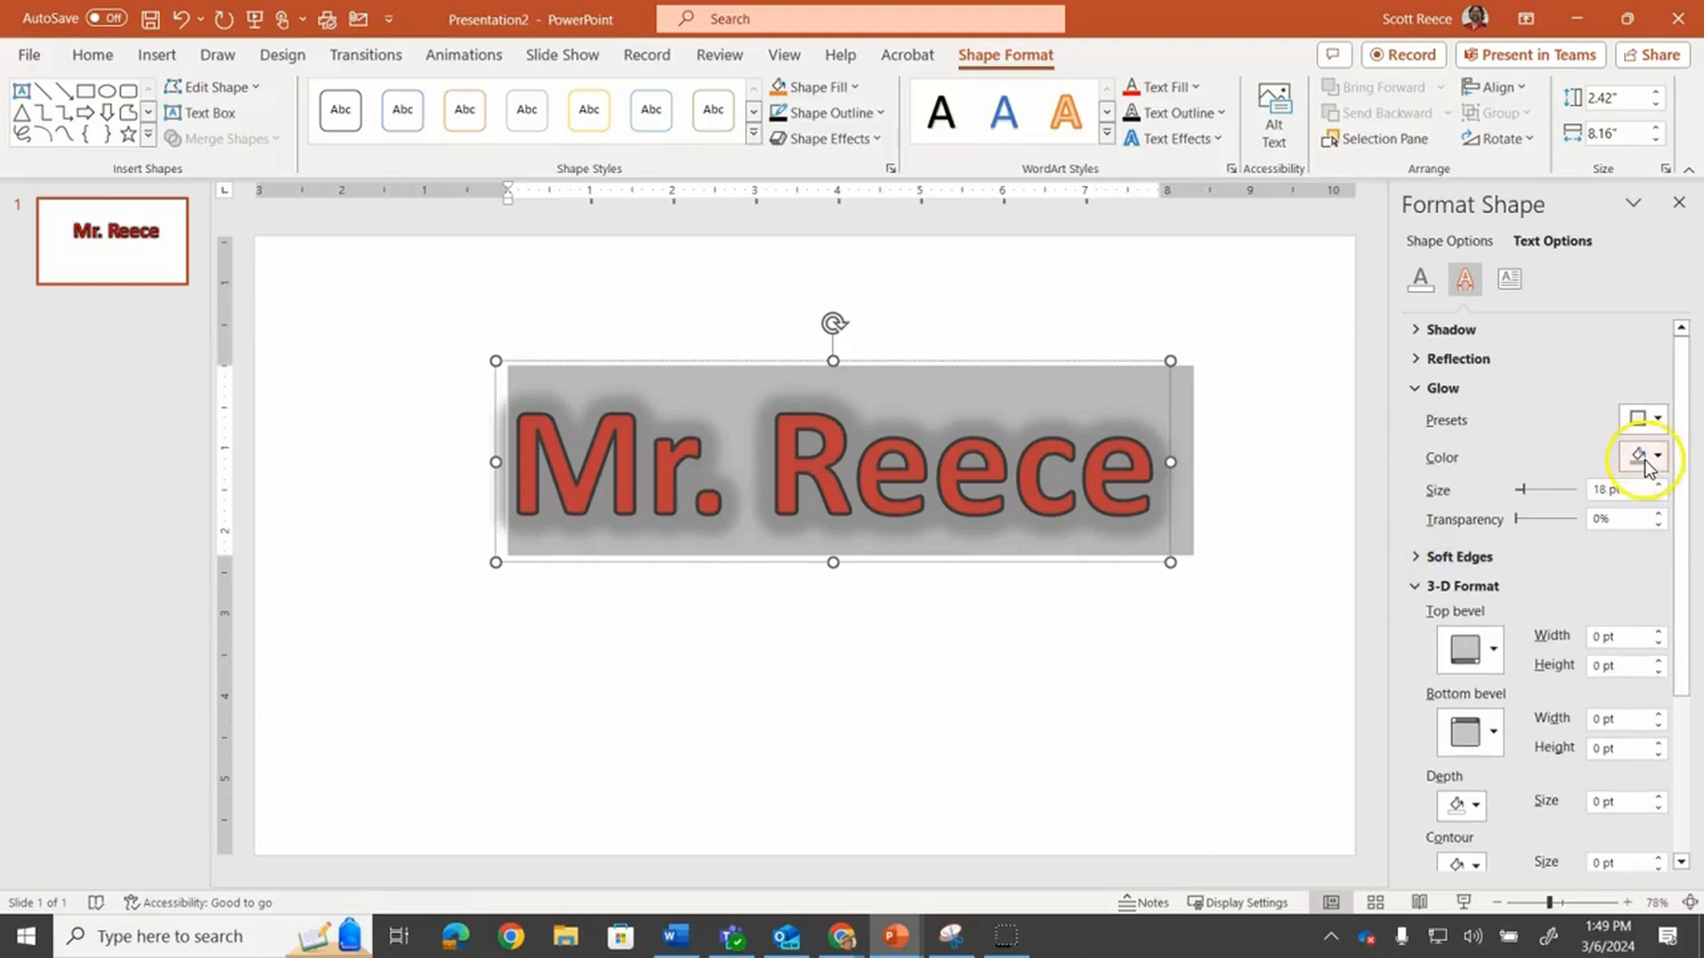
left_click_drag(1521, 491, 1521, 499)
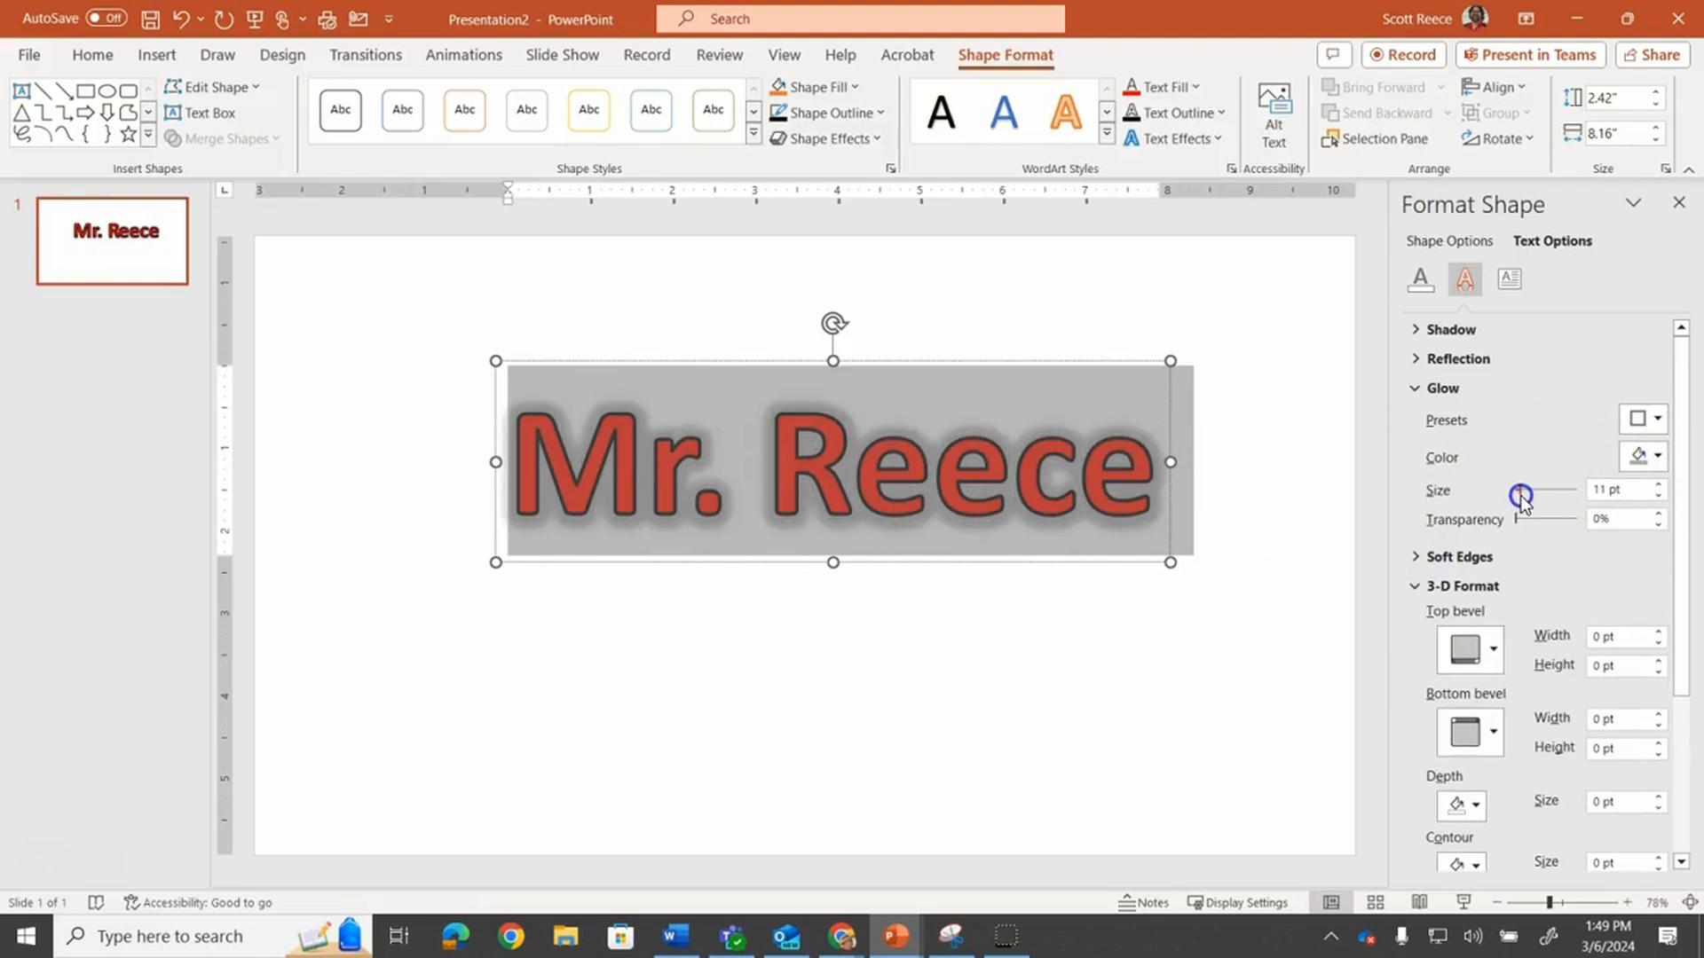
Insert the picture 'Raider Teasley T clear' from this device and move it to the slide's left side
left_click(1276, 442)
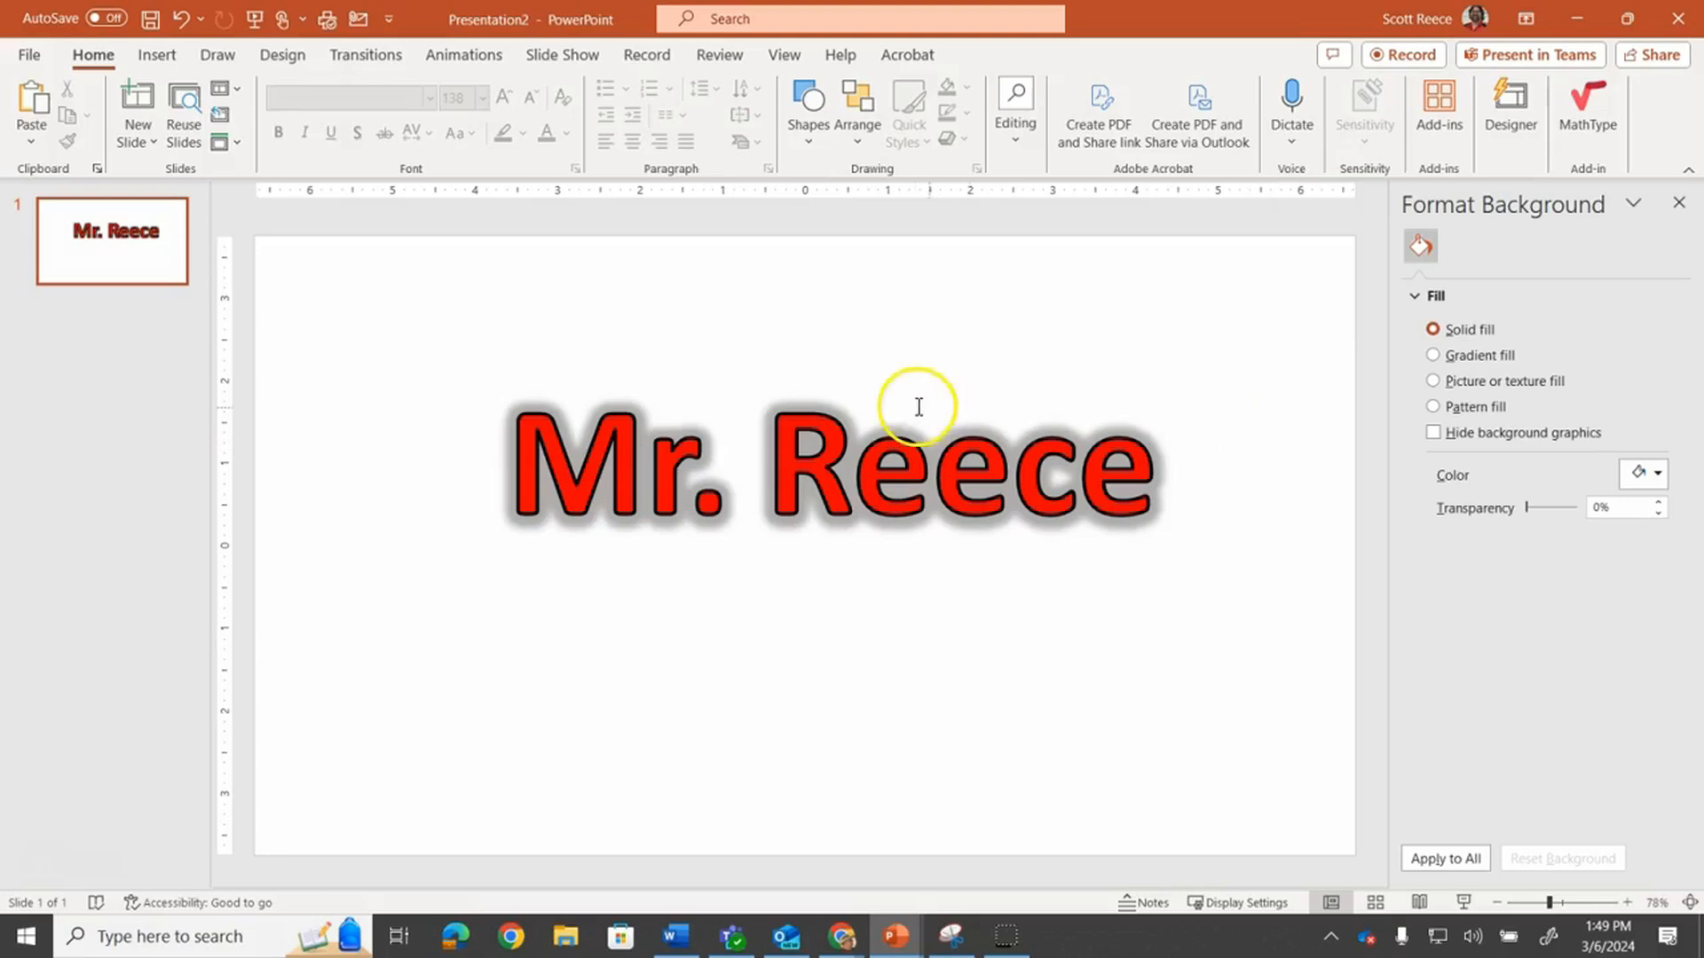
left_click(148, 58)
left_click(215, 140)
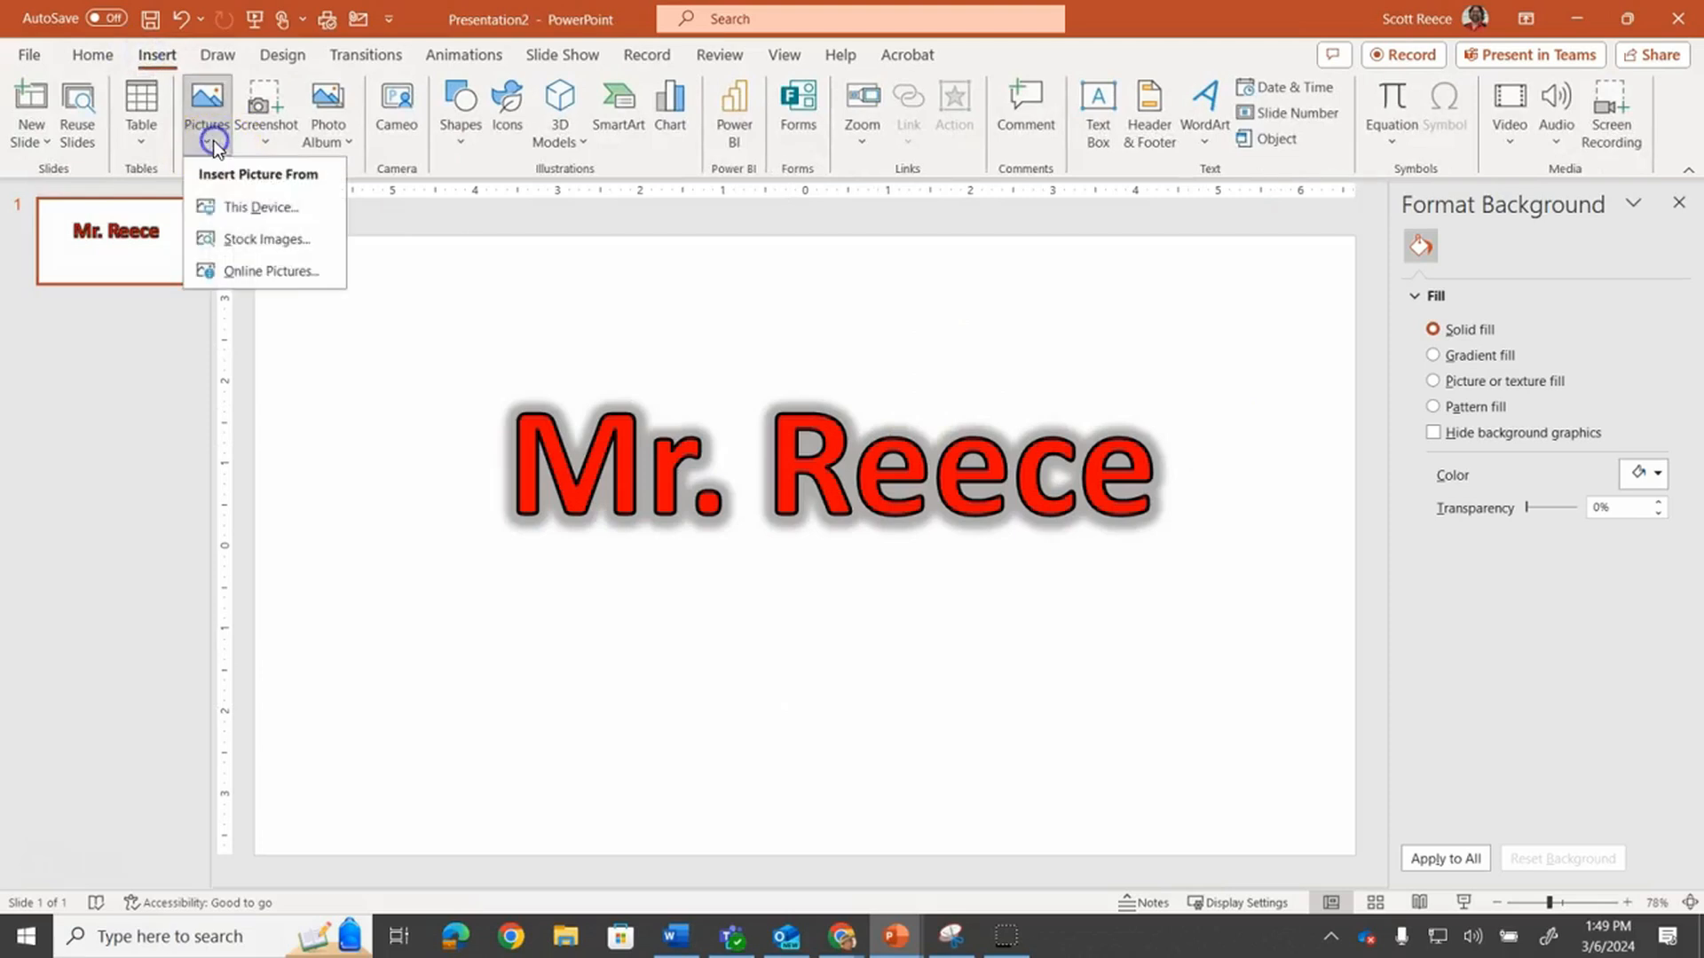
left_click(217, 194)
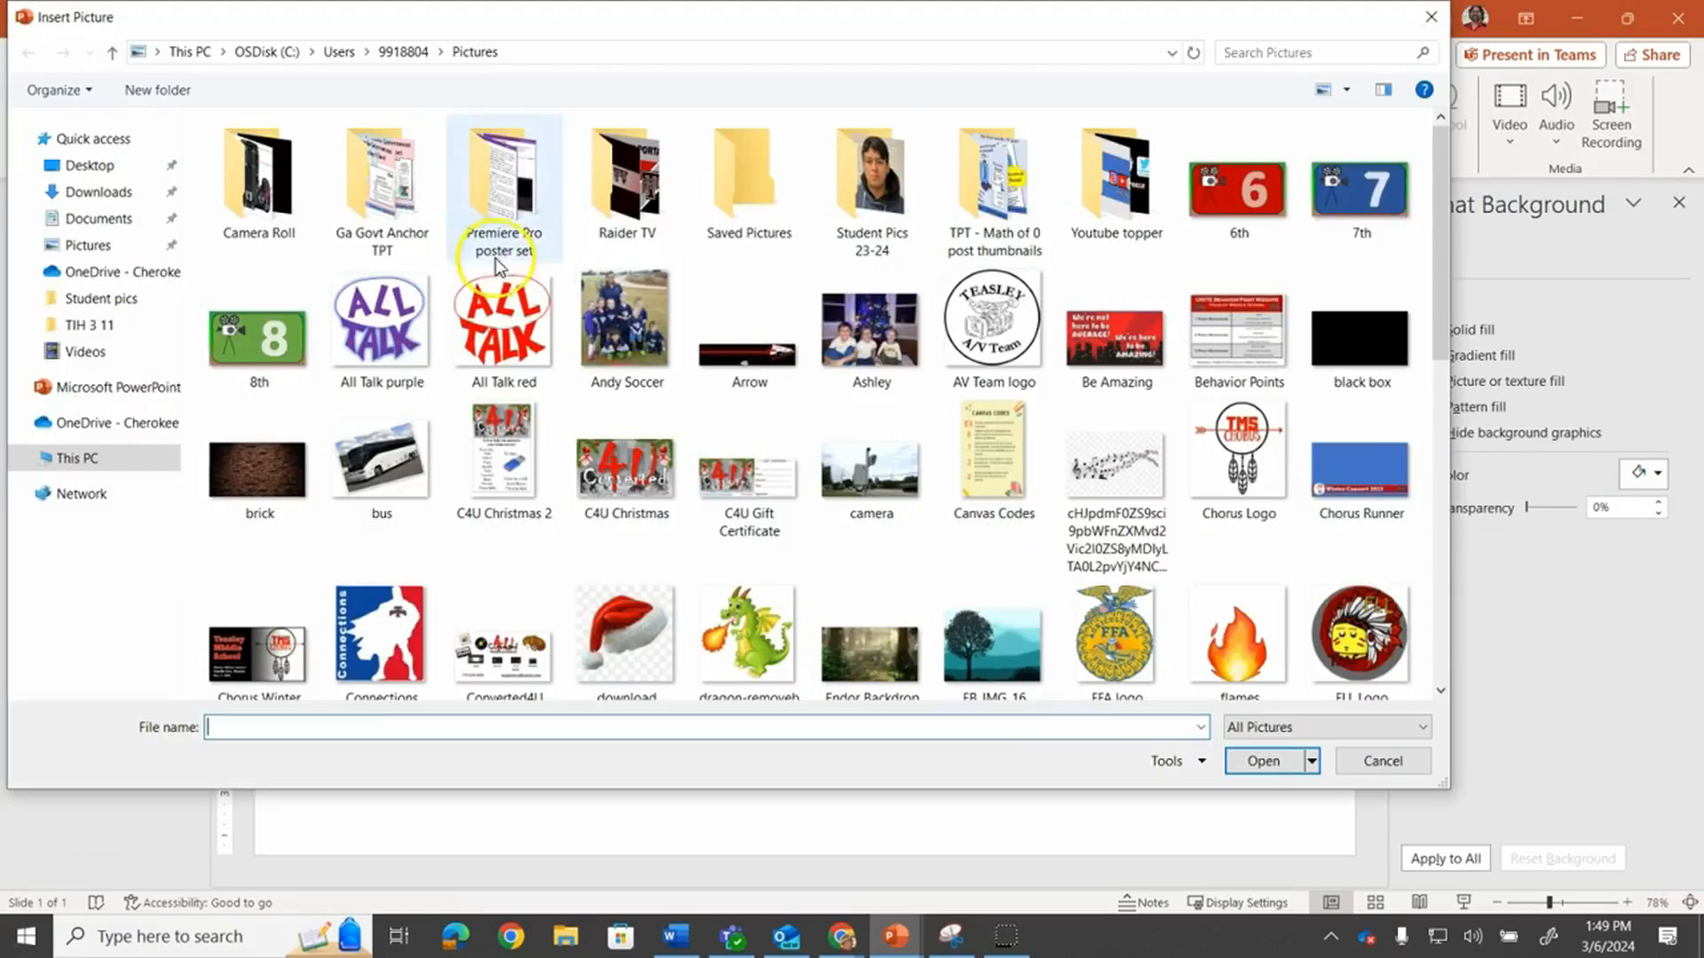
scroll(661, 524, "down", 10)
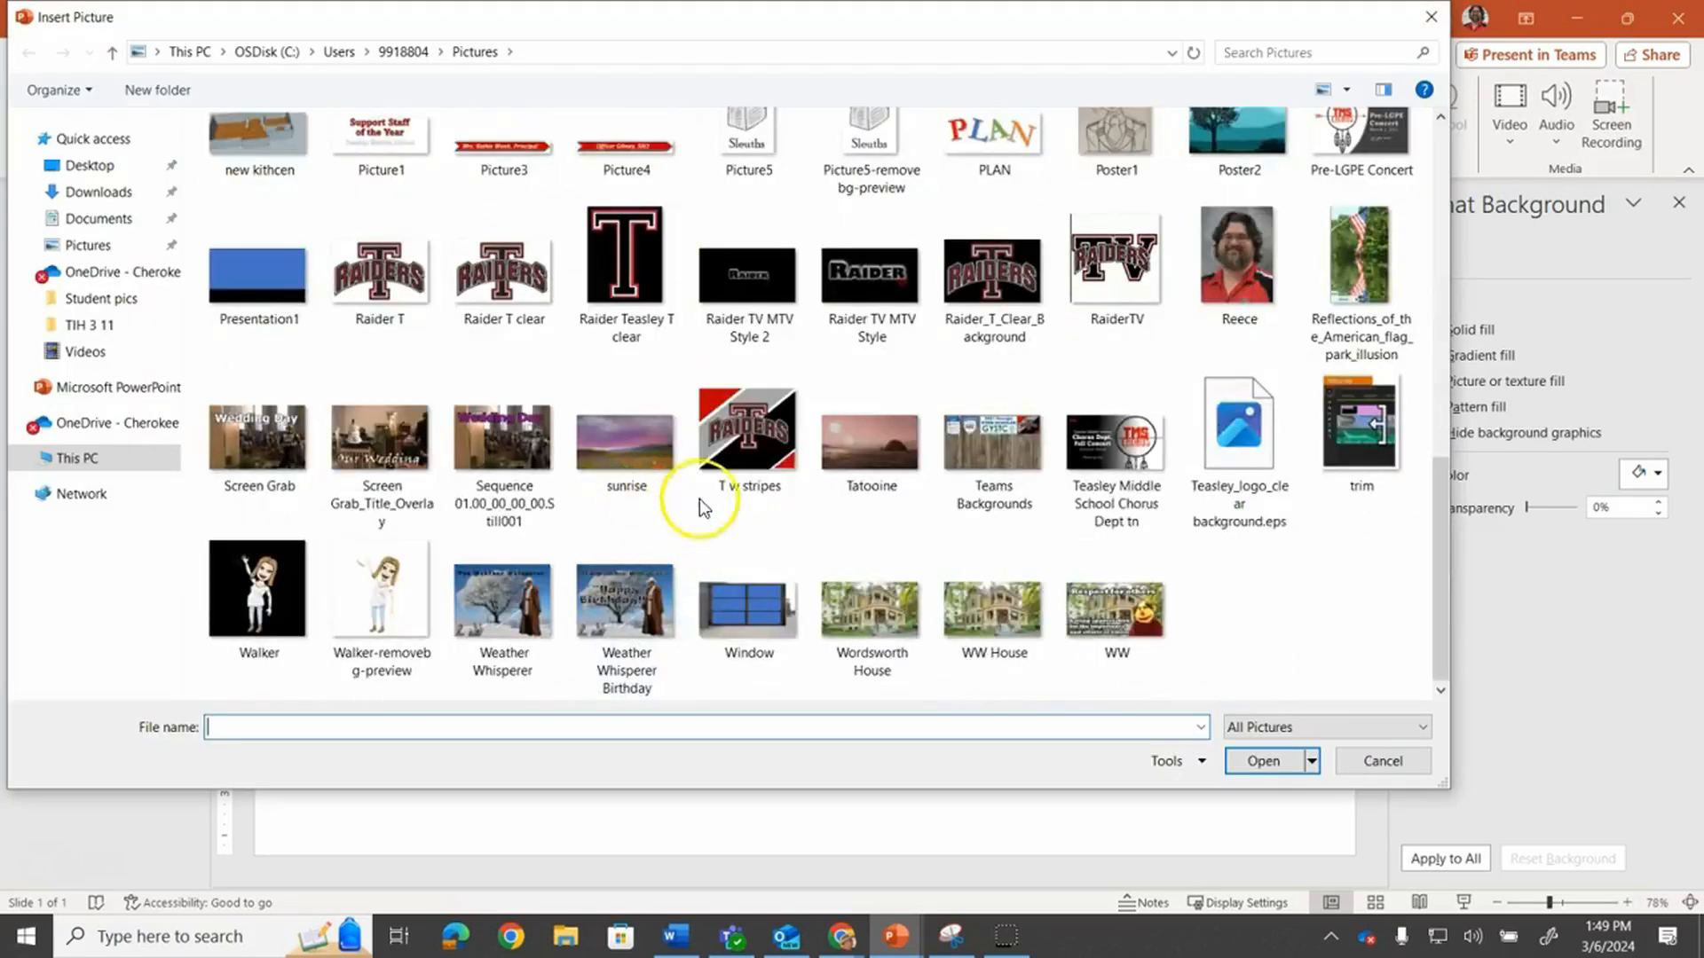
left_click(634, 286)
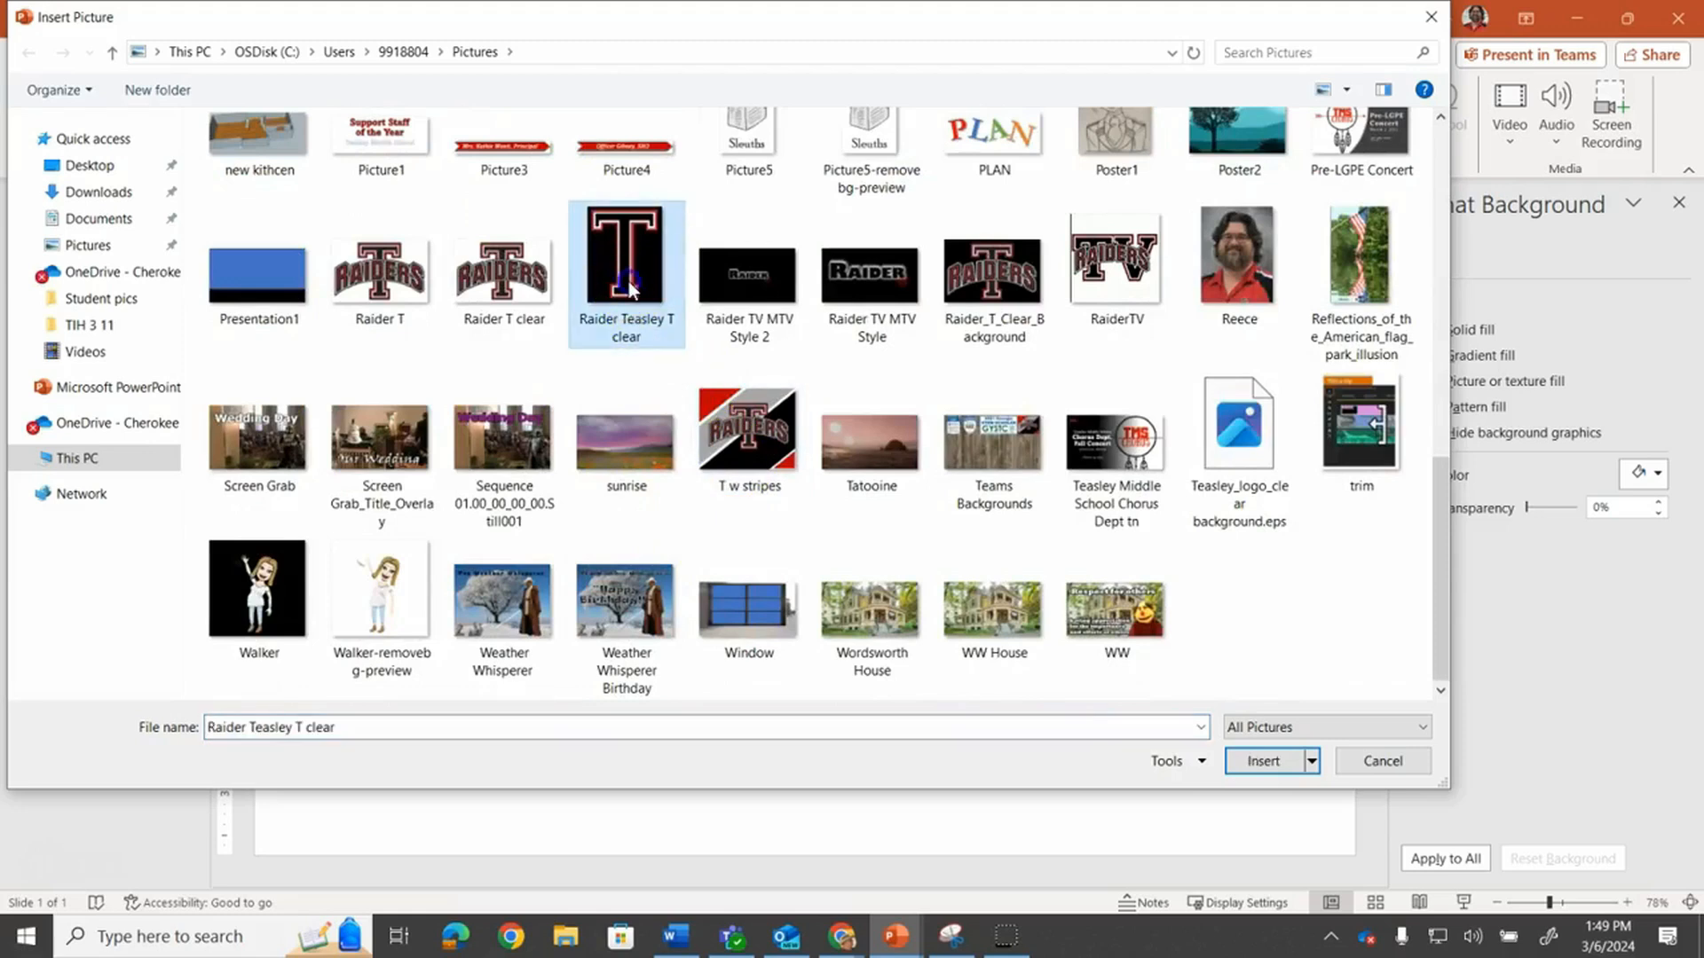
double_click(630, 287)
left_click_drag(845, 544, 466, 499)
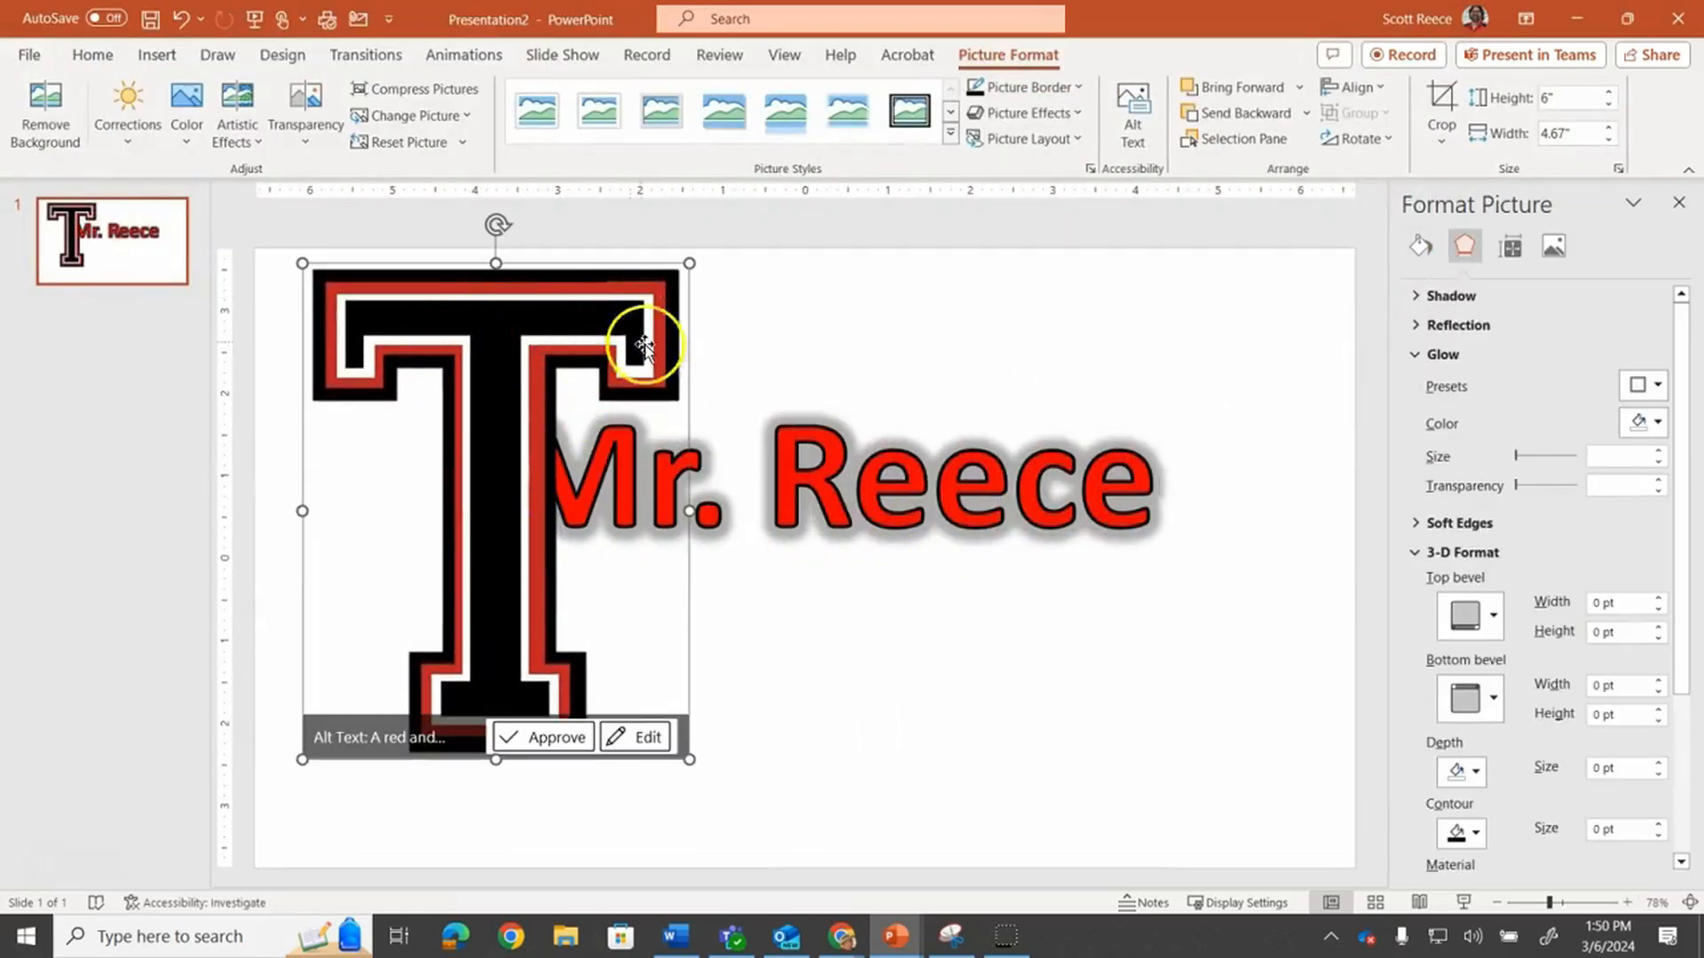
Move the WordArt to the right of the T picture and change its text fill to white
left_click(839, 471)
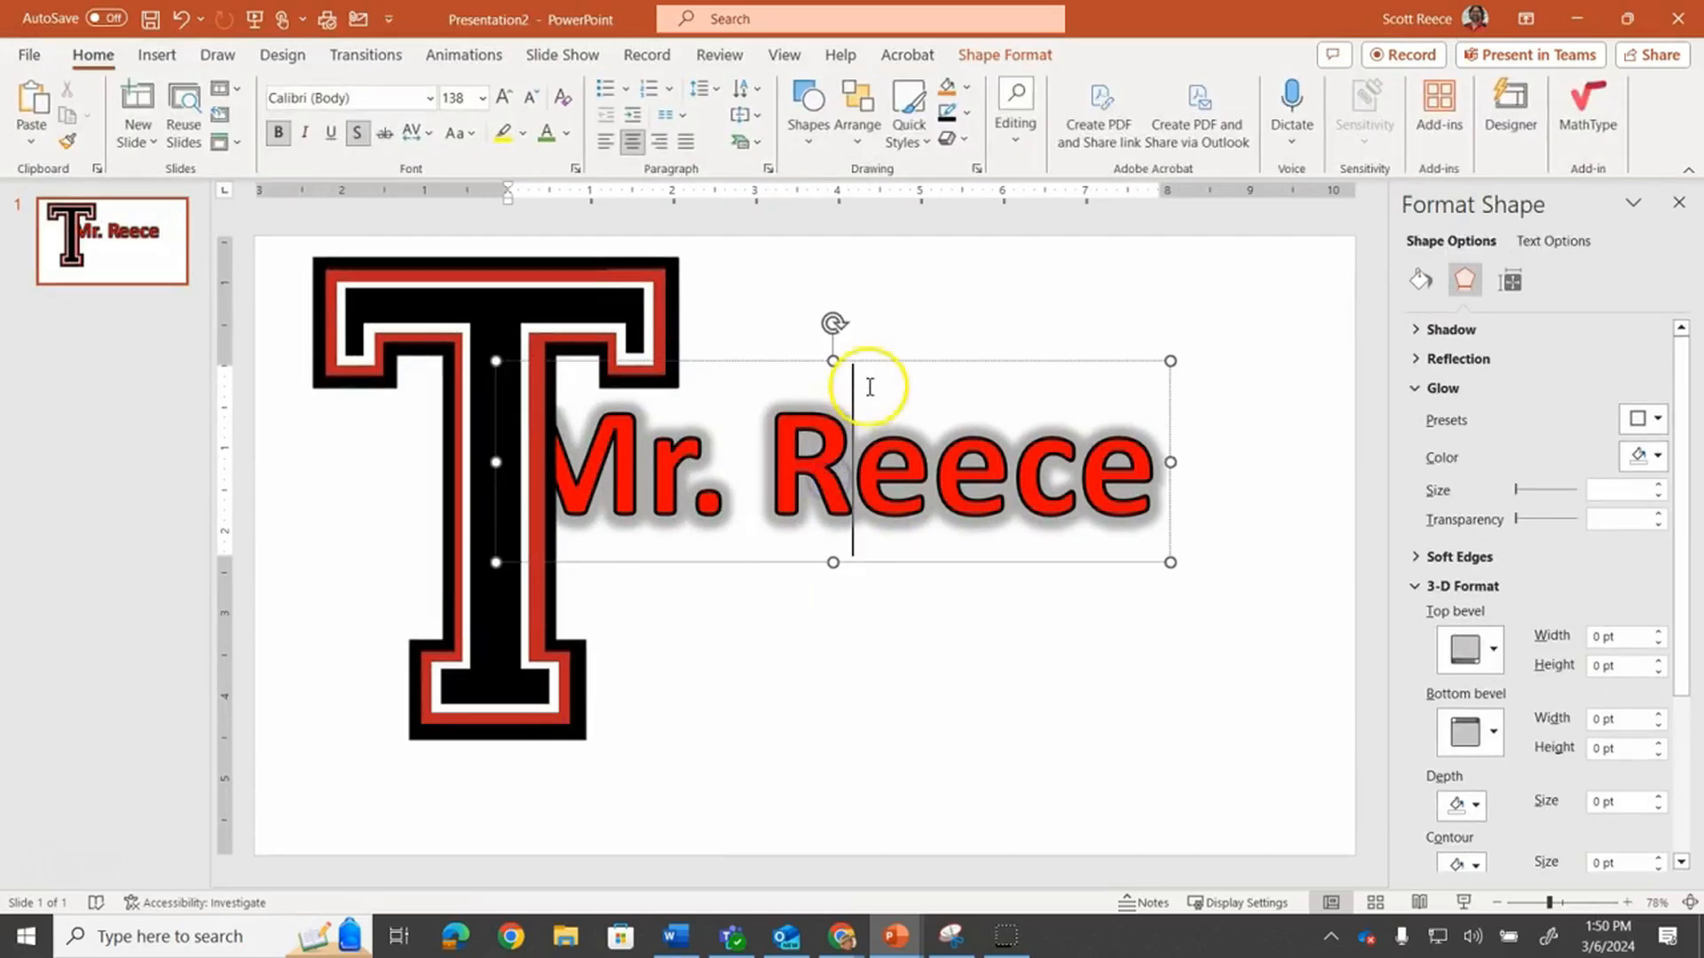
left_click_drag(876, 363, 1000, 386)
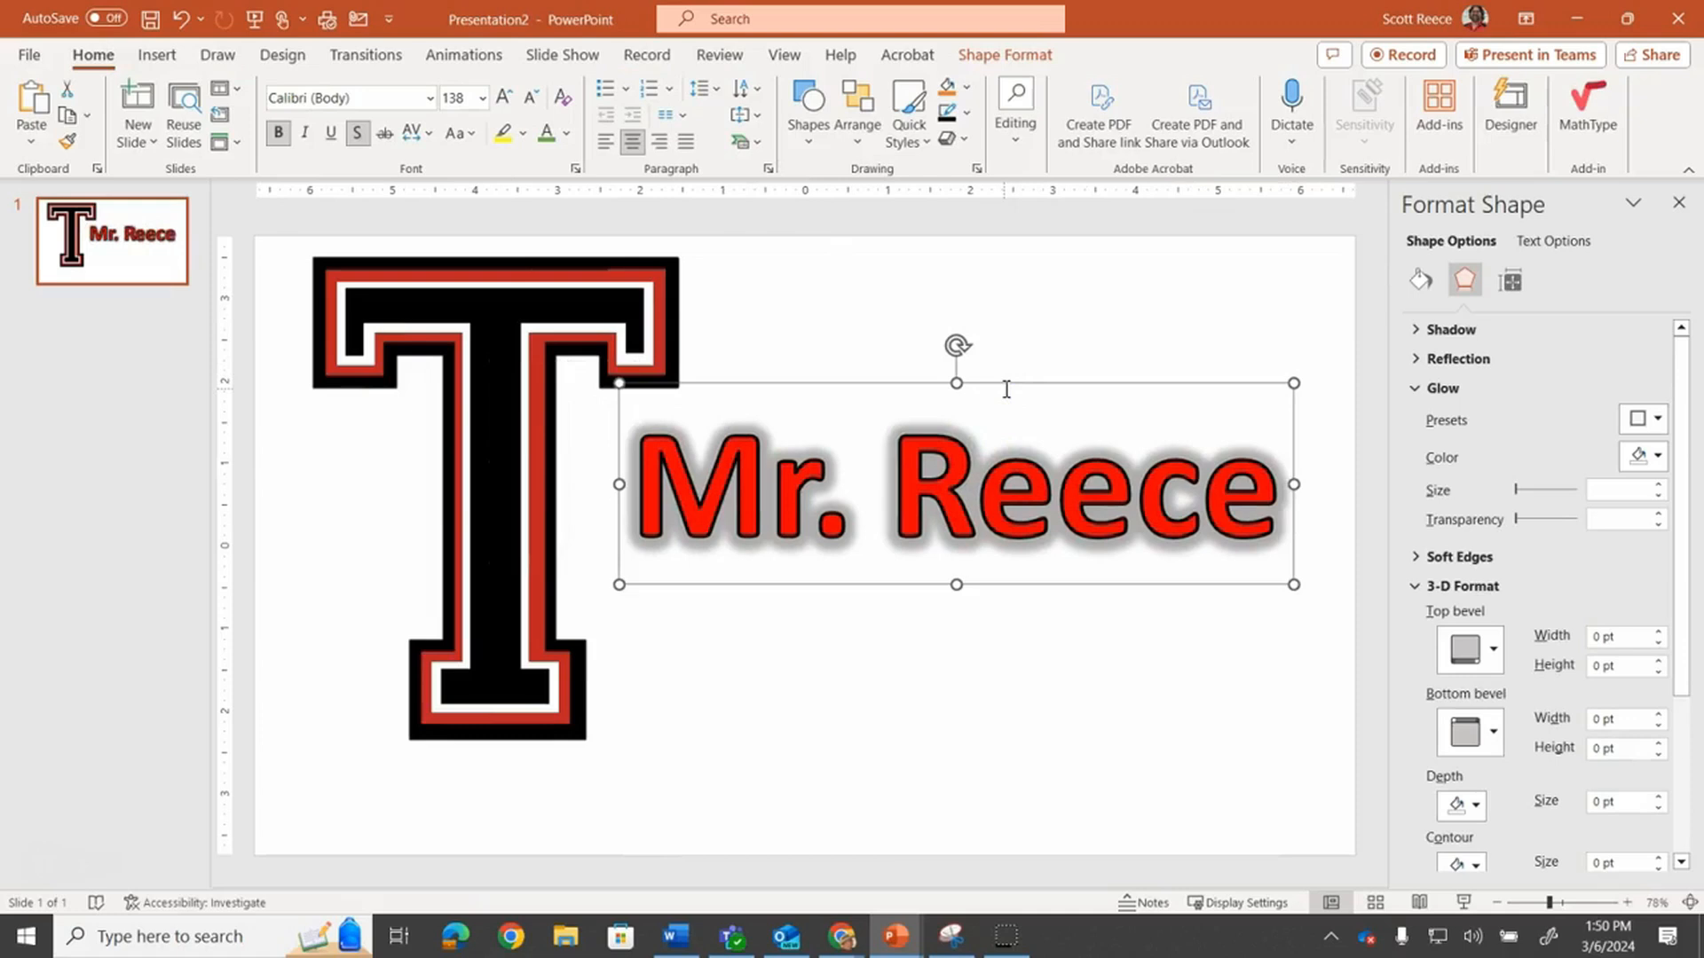
left_click(638, 463)
triple_click(761, 482)
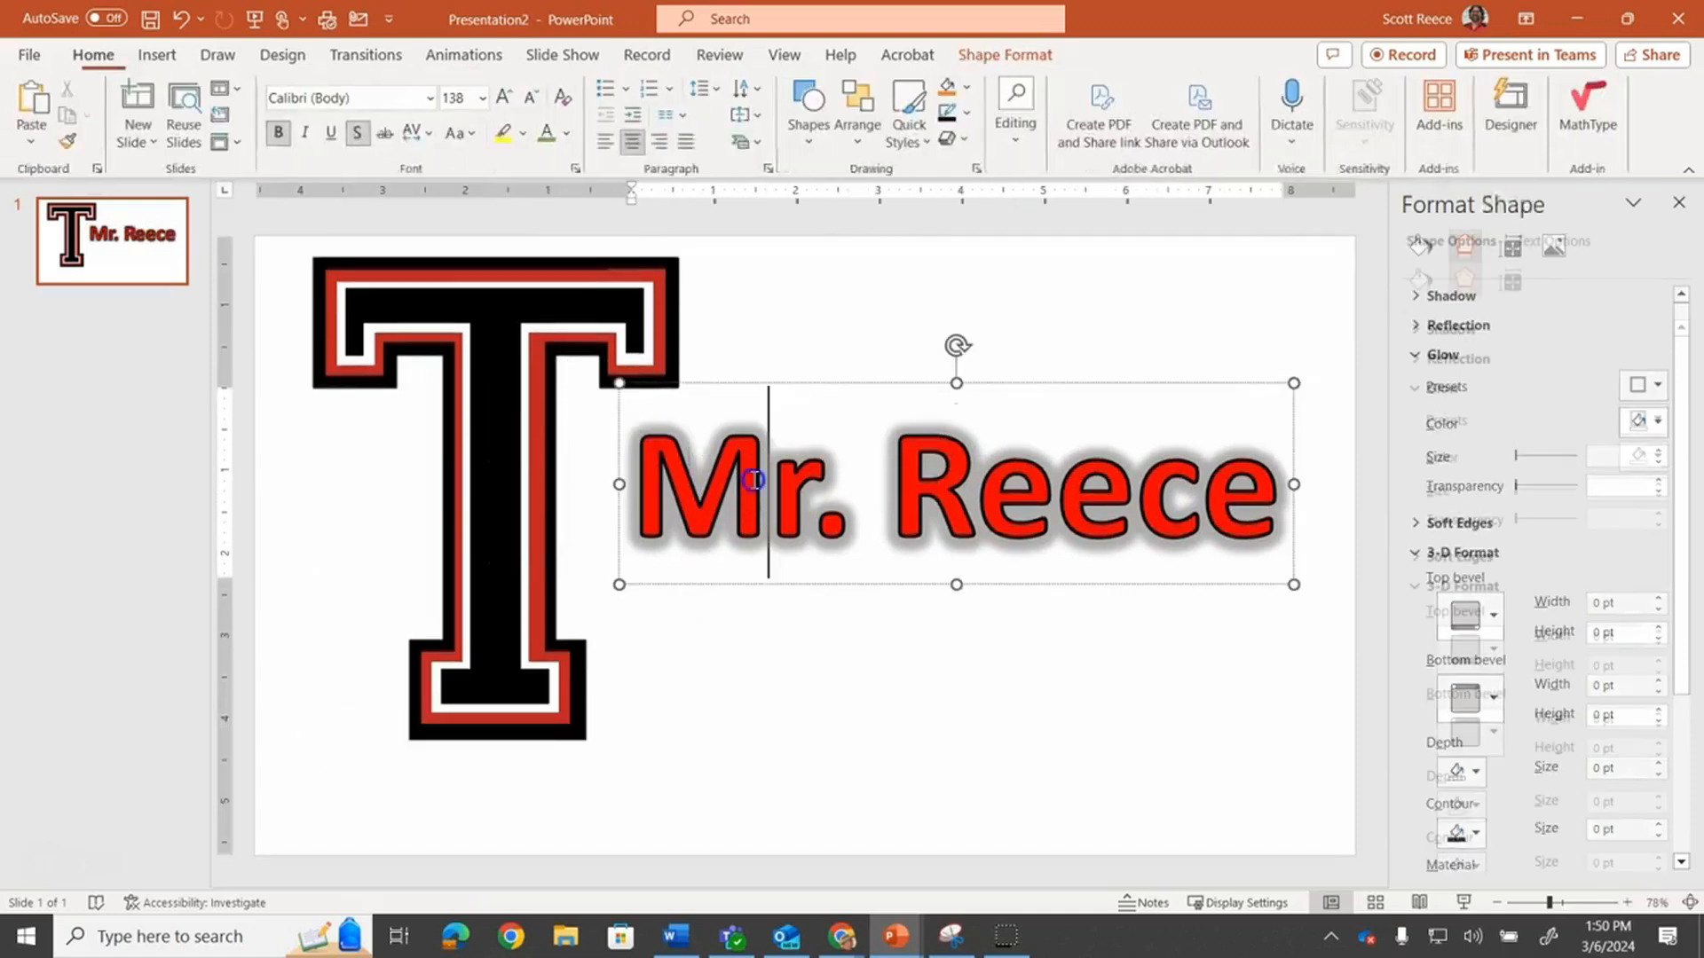
left_click(1047, 56)
left_click(1157, 88)
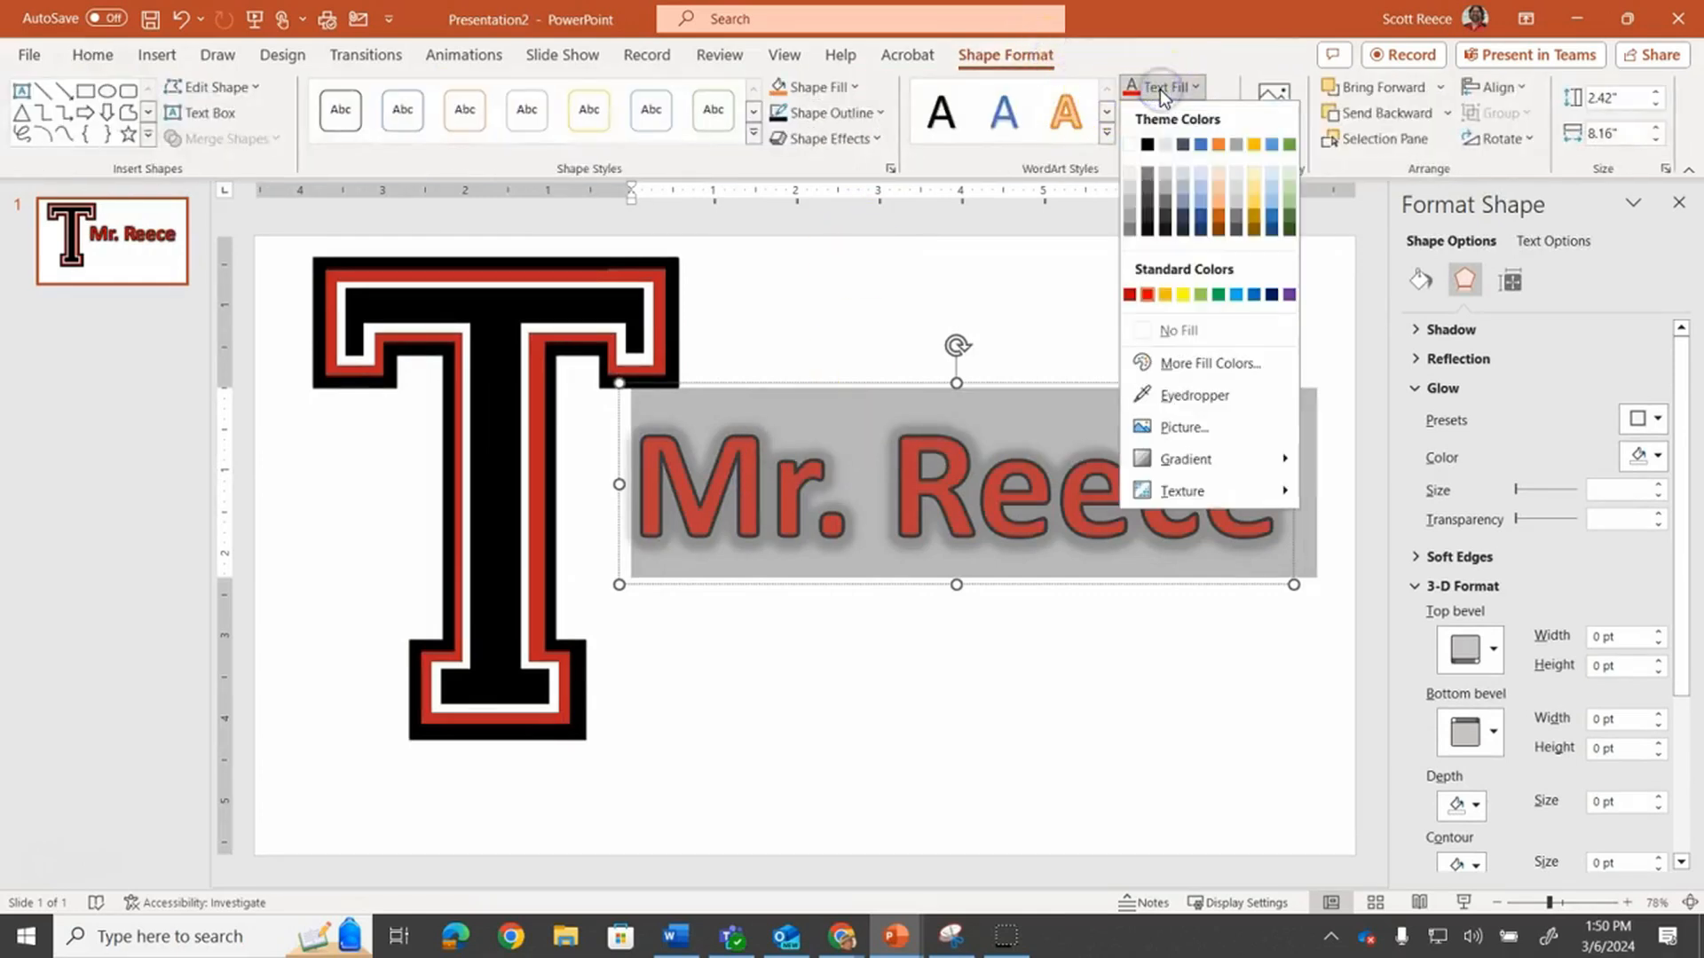
left_click(1130, 143)
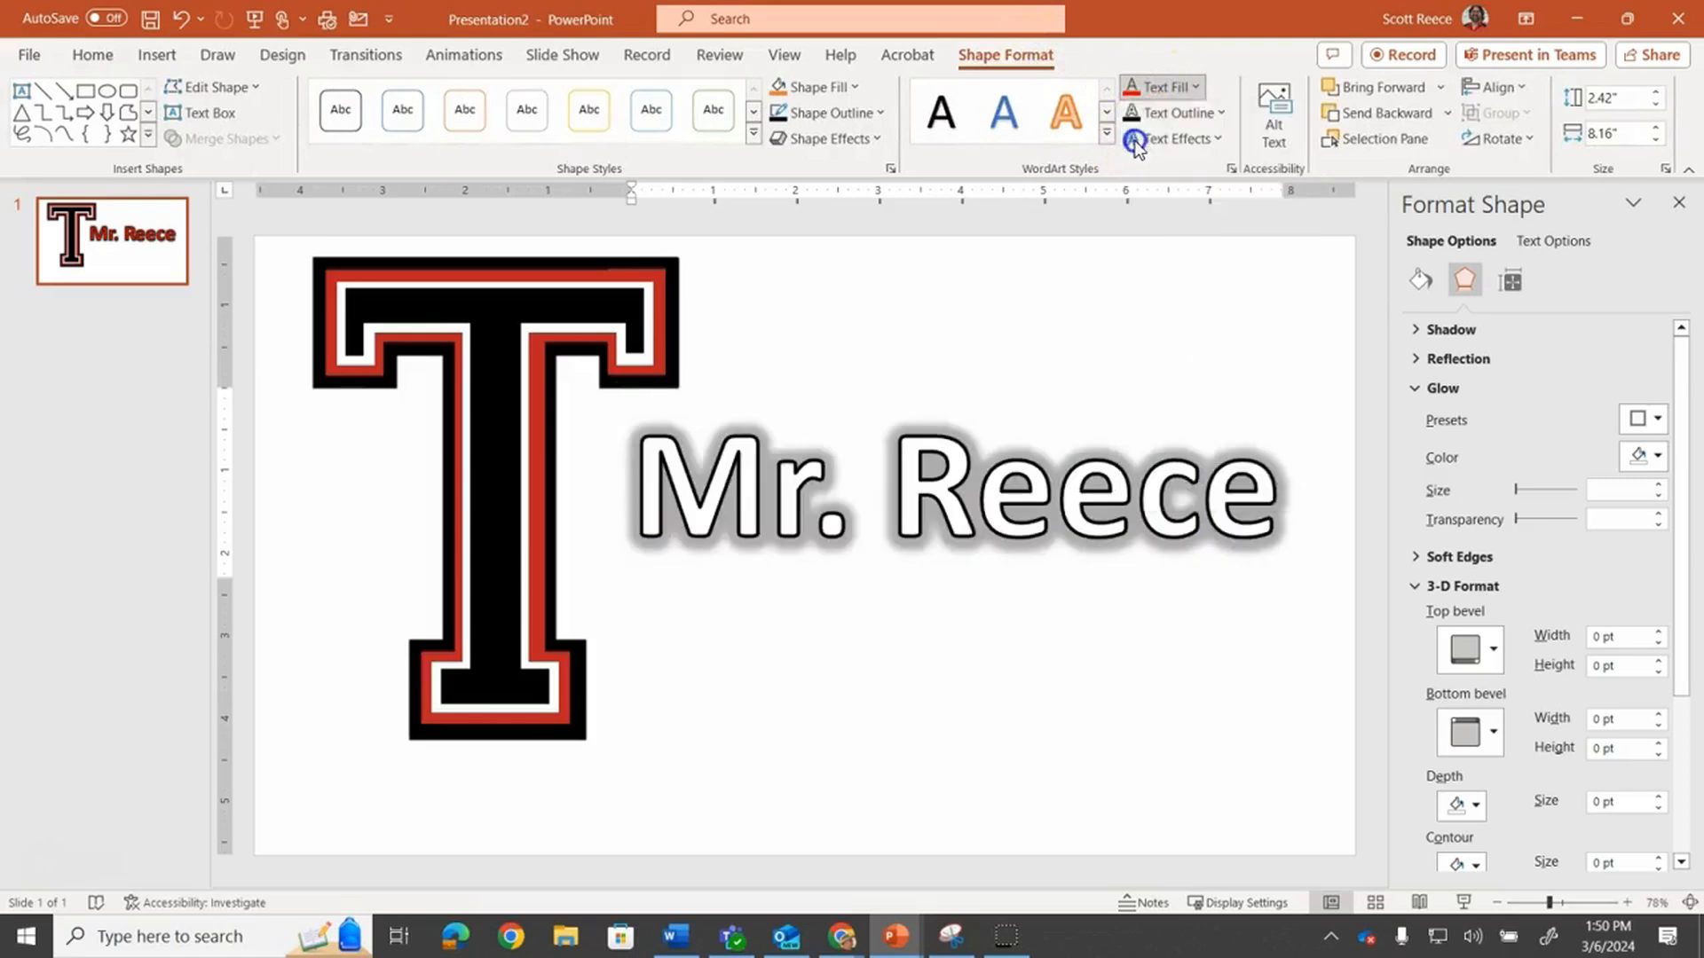
Set the WordArt text outline colour to black
left_click(1153, 112)
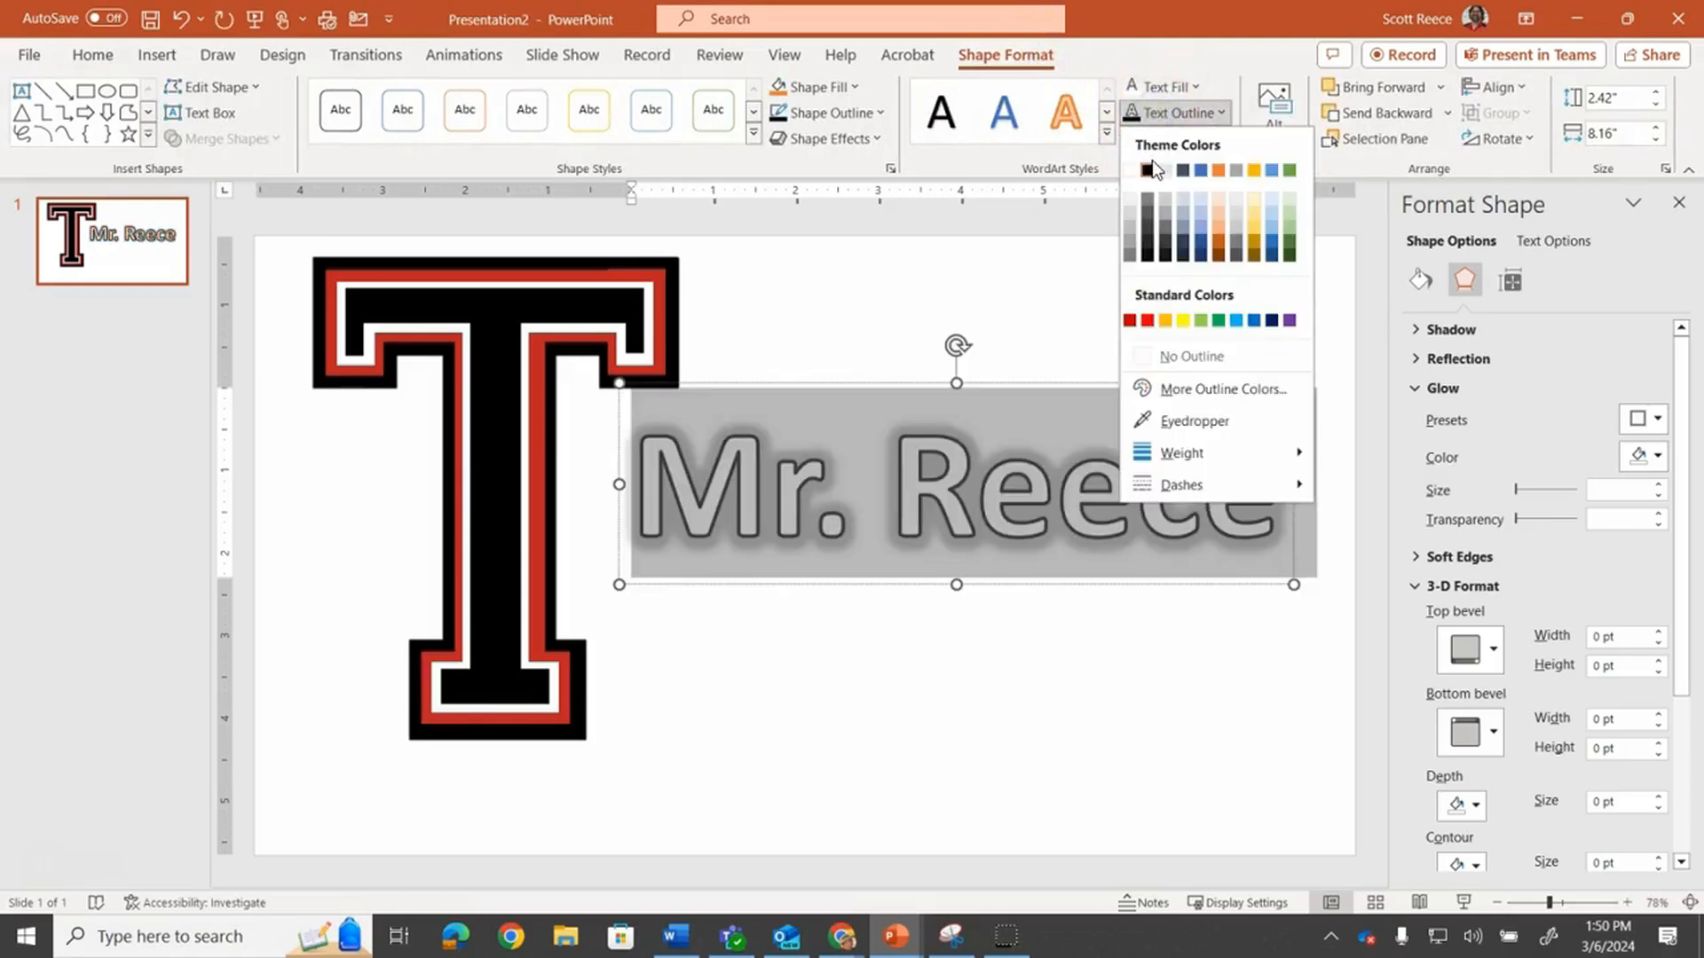
left_click(1150, 168)
Change the WordArt text's glow colour to red
left_click(1214, 140)
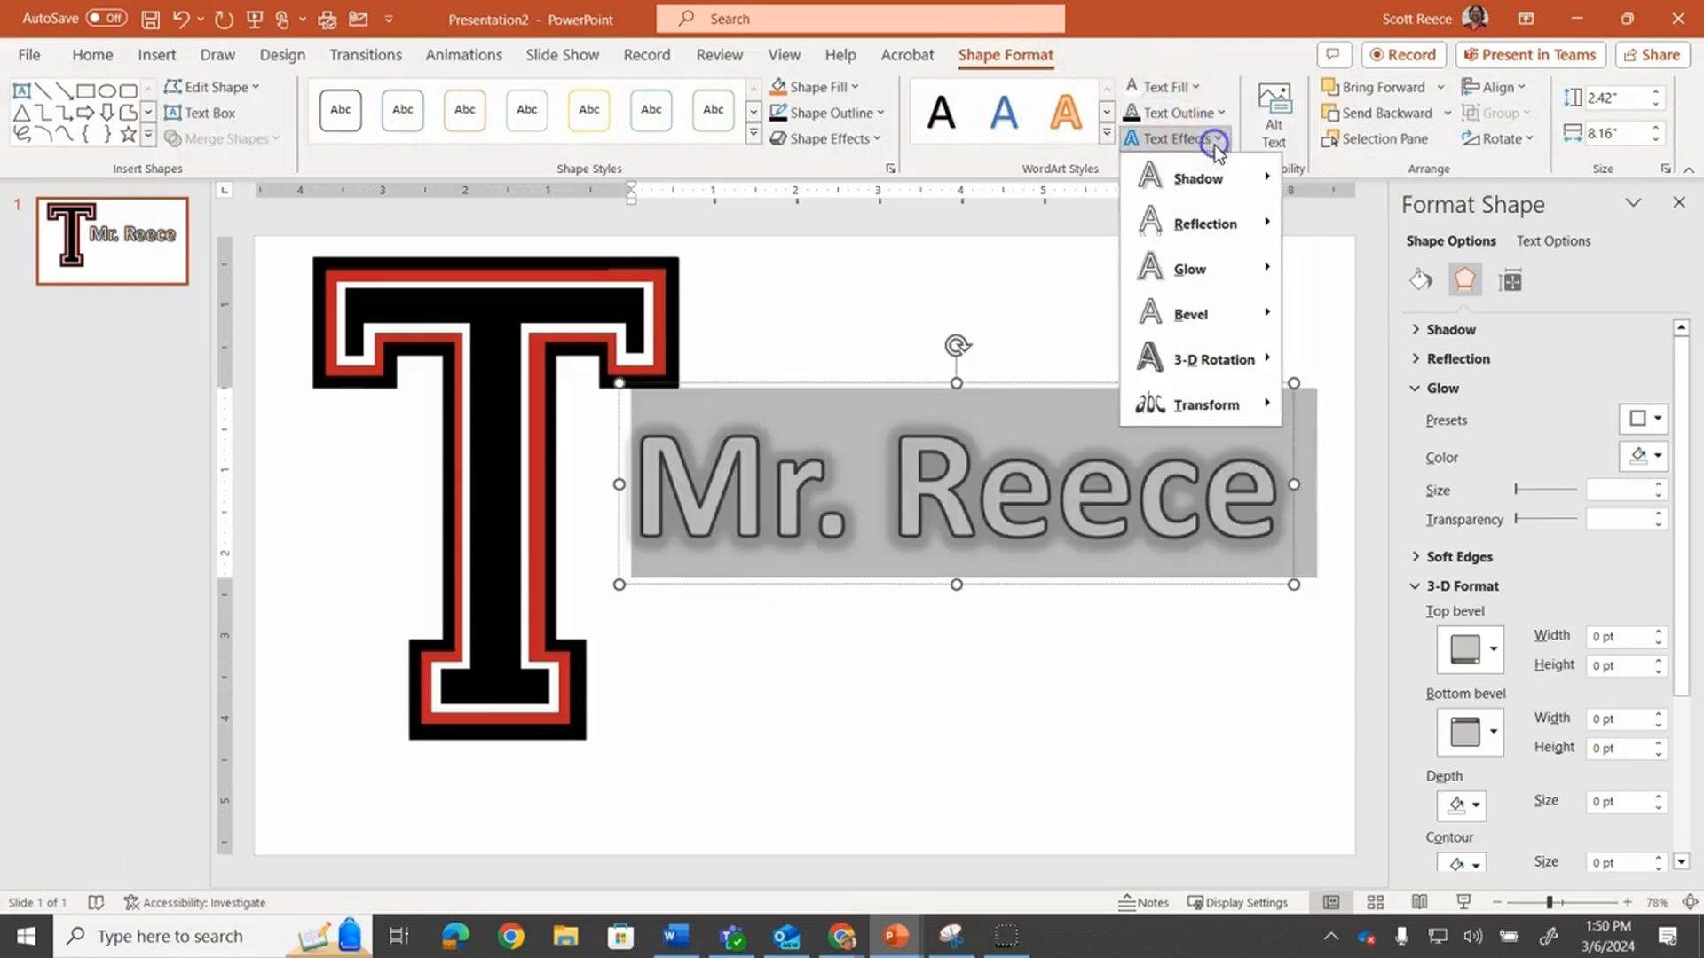
left_click(1658, 457)
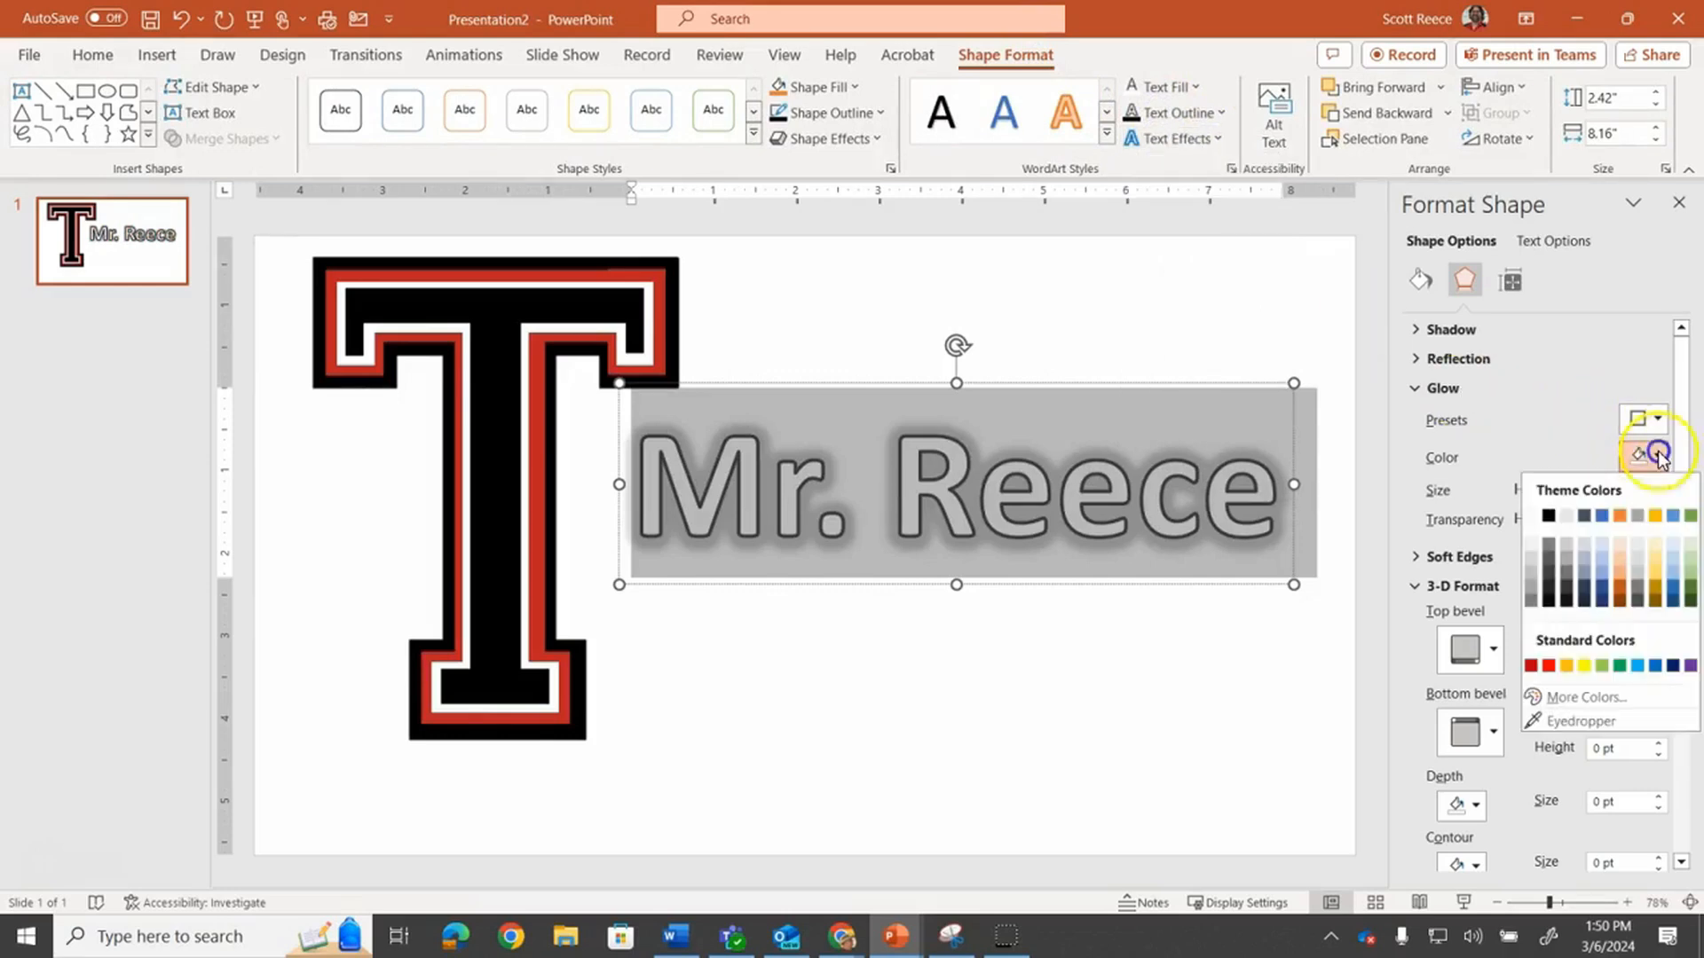
left_click(1550, 668)
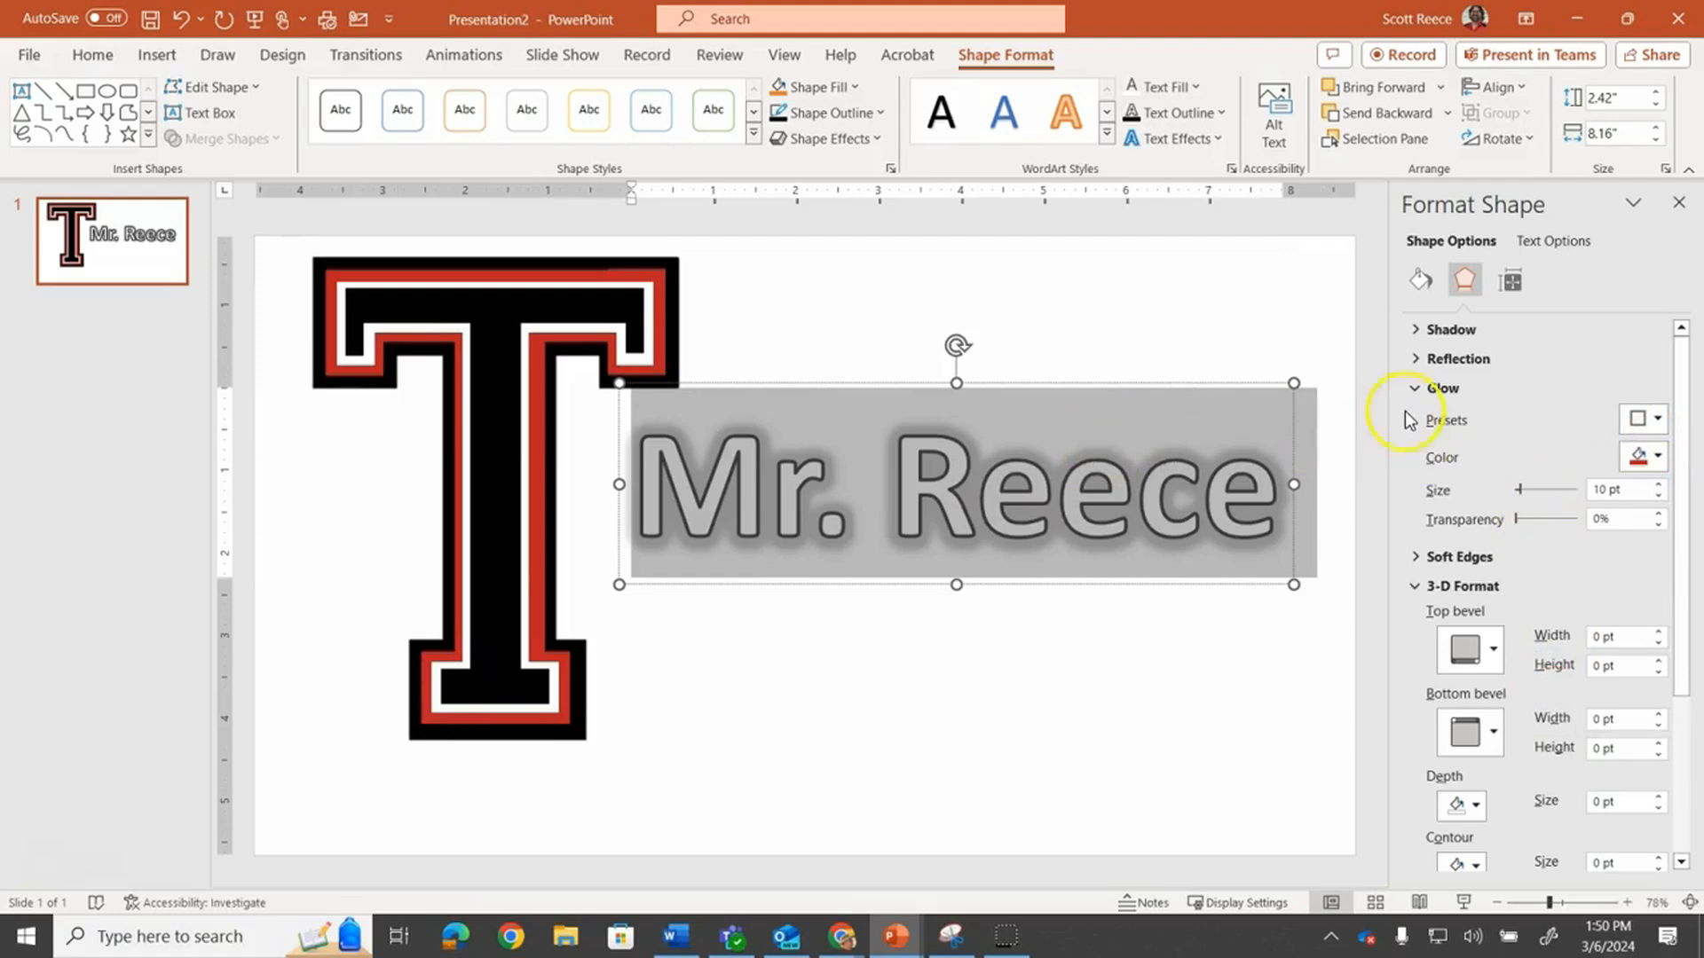
left_click(1159, 460)
left_click(1532, 248)
left_click(1658, 457)
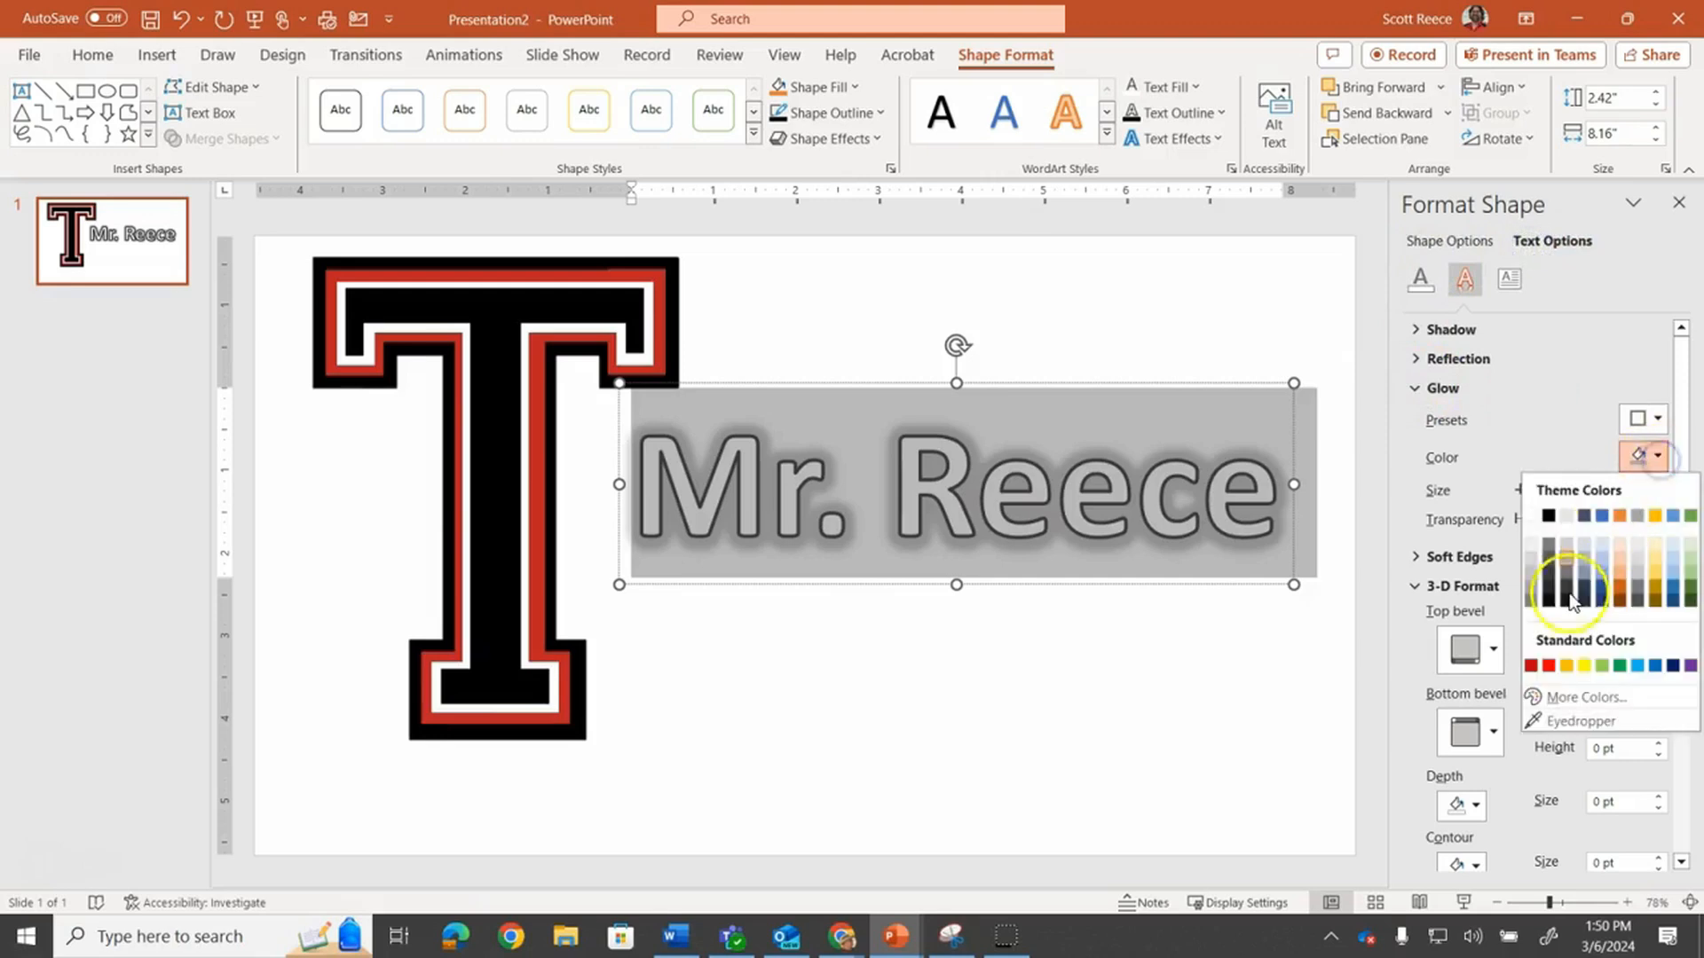
left_click(1551, 667)
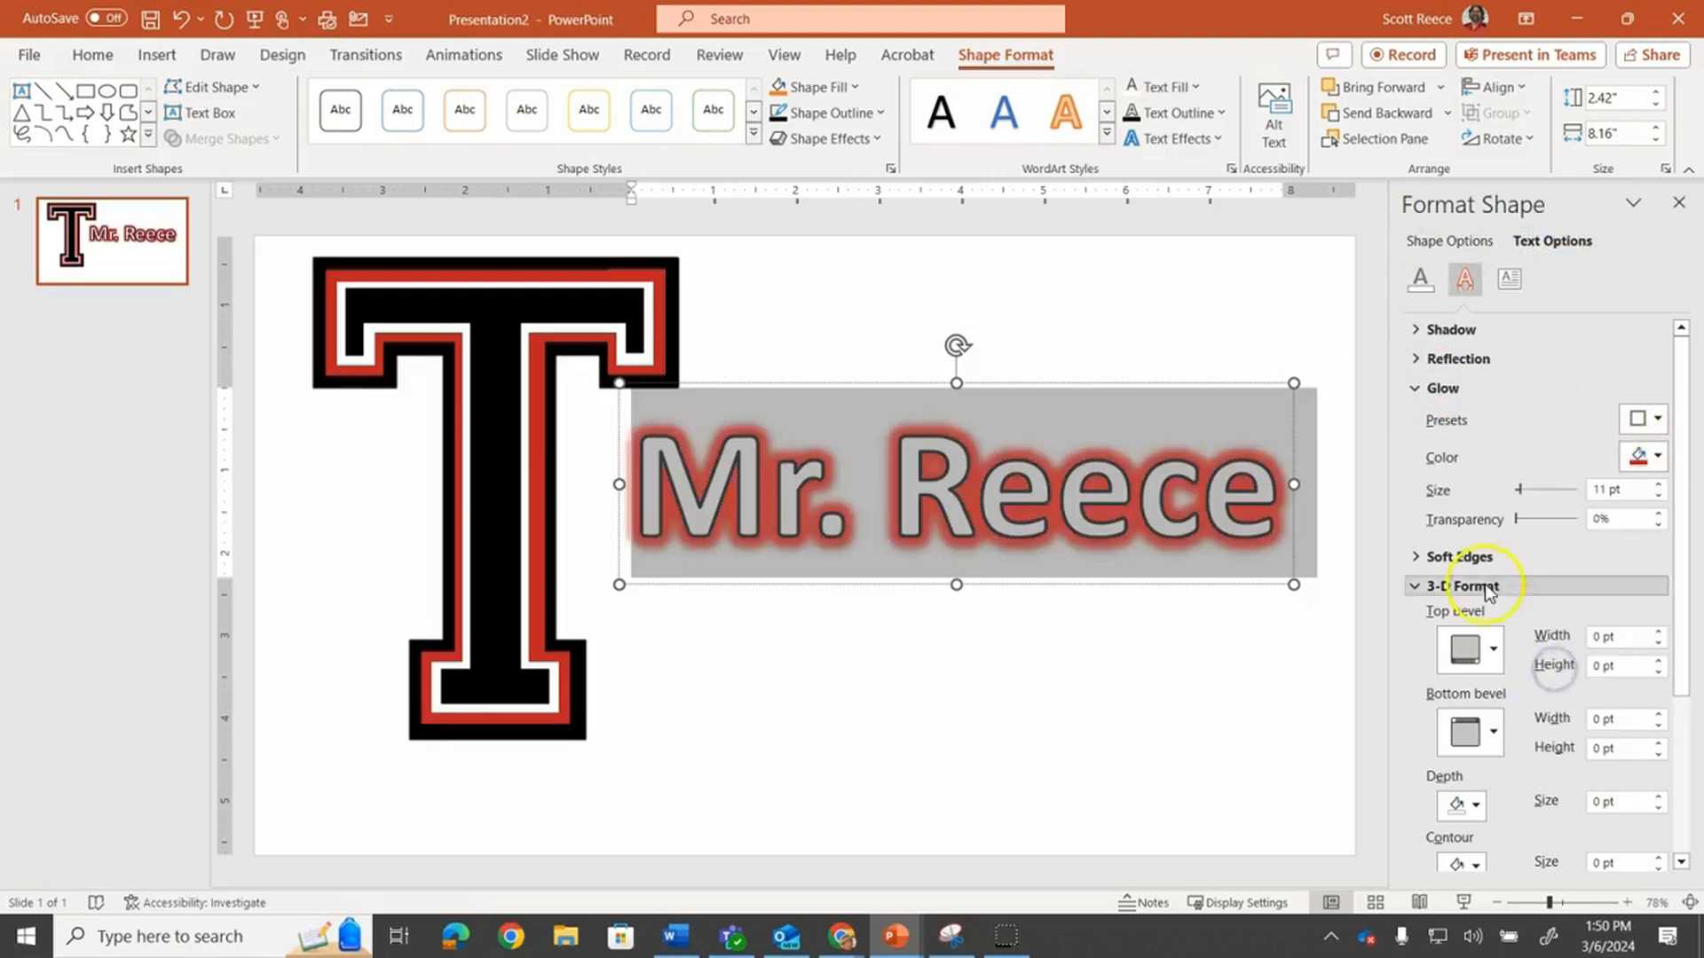
Reduce the WordArt text glow size to 3 pt
left_click(1299, 346)
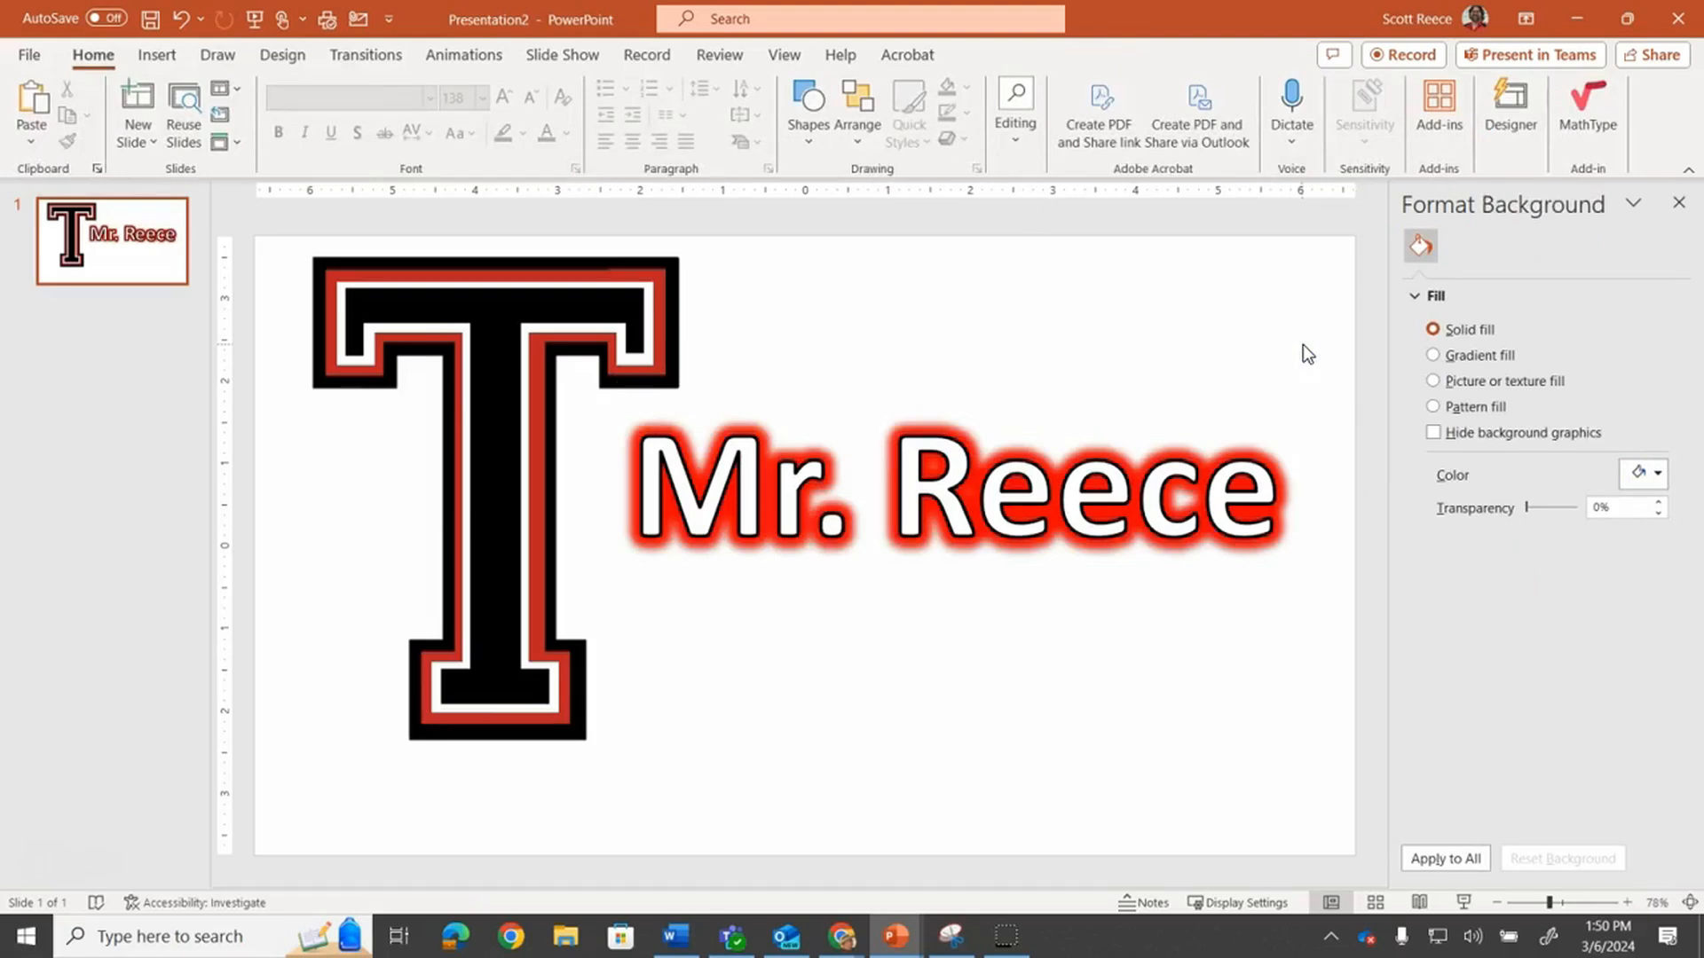
left_click(1243, 456)
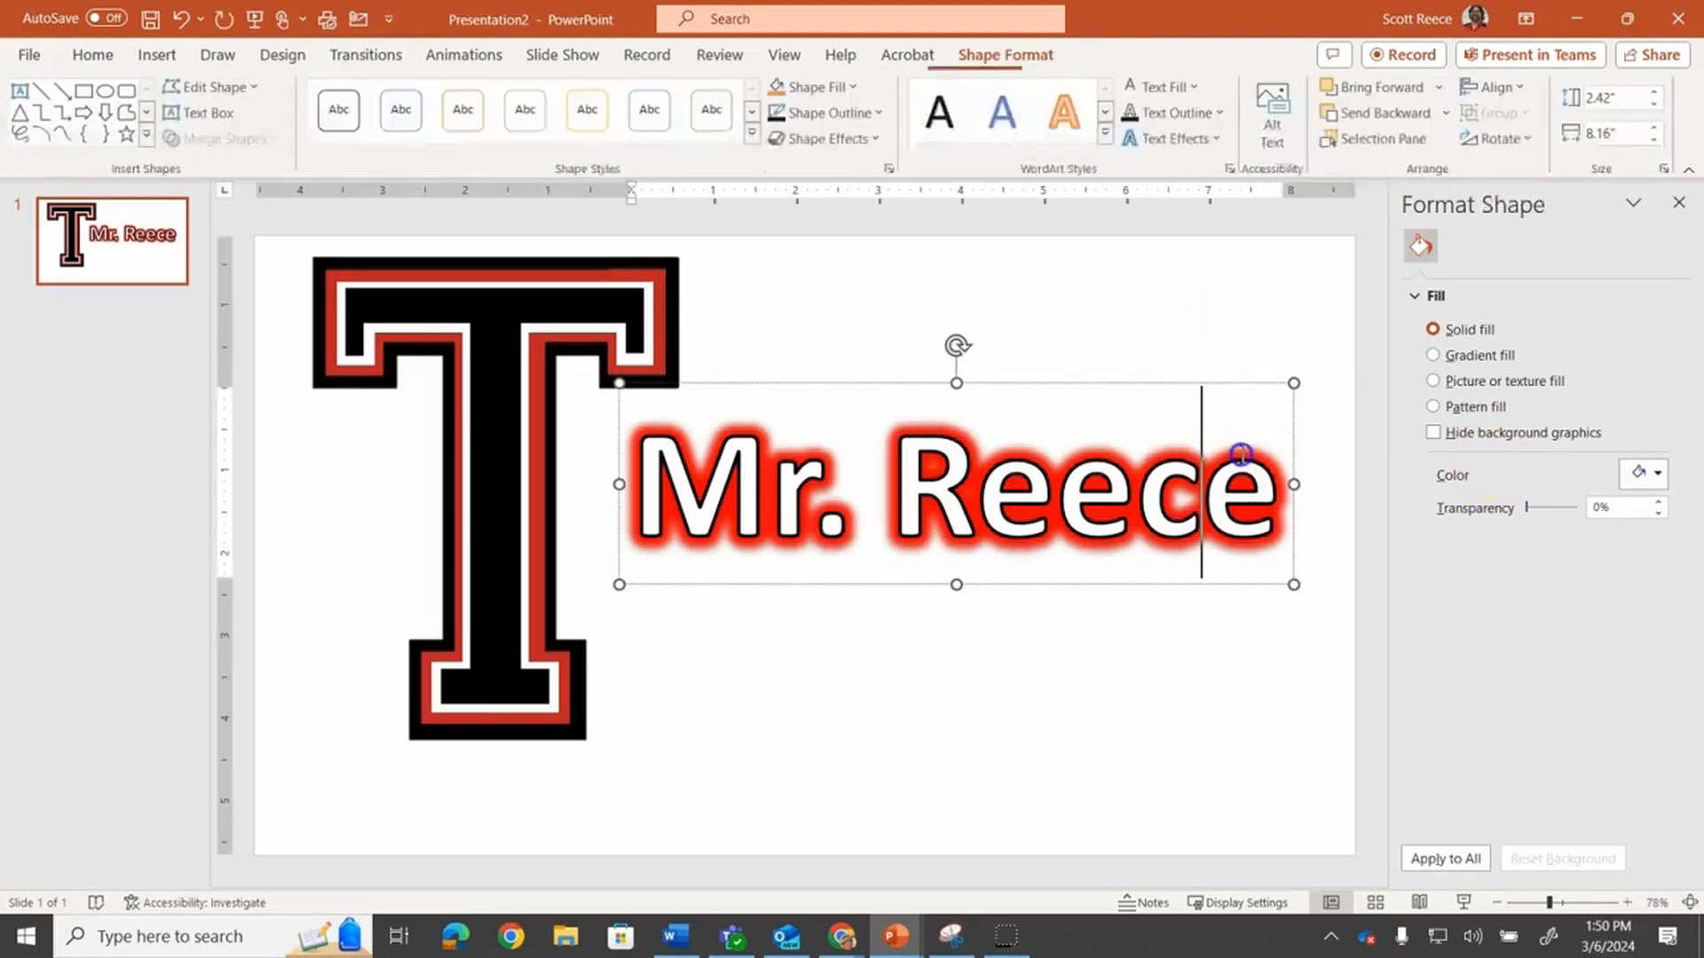
left_click(1540, 241)
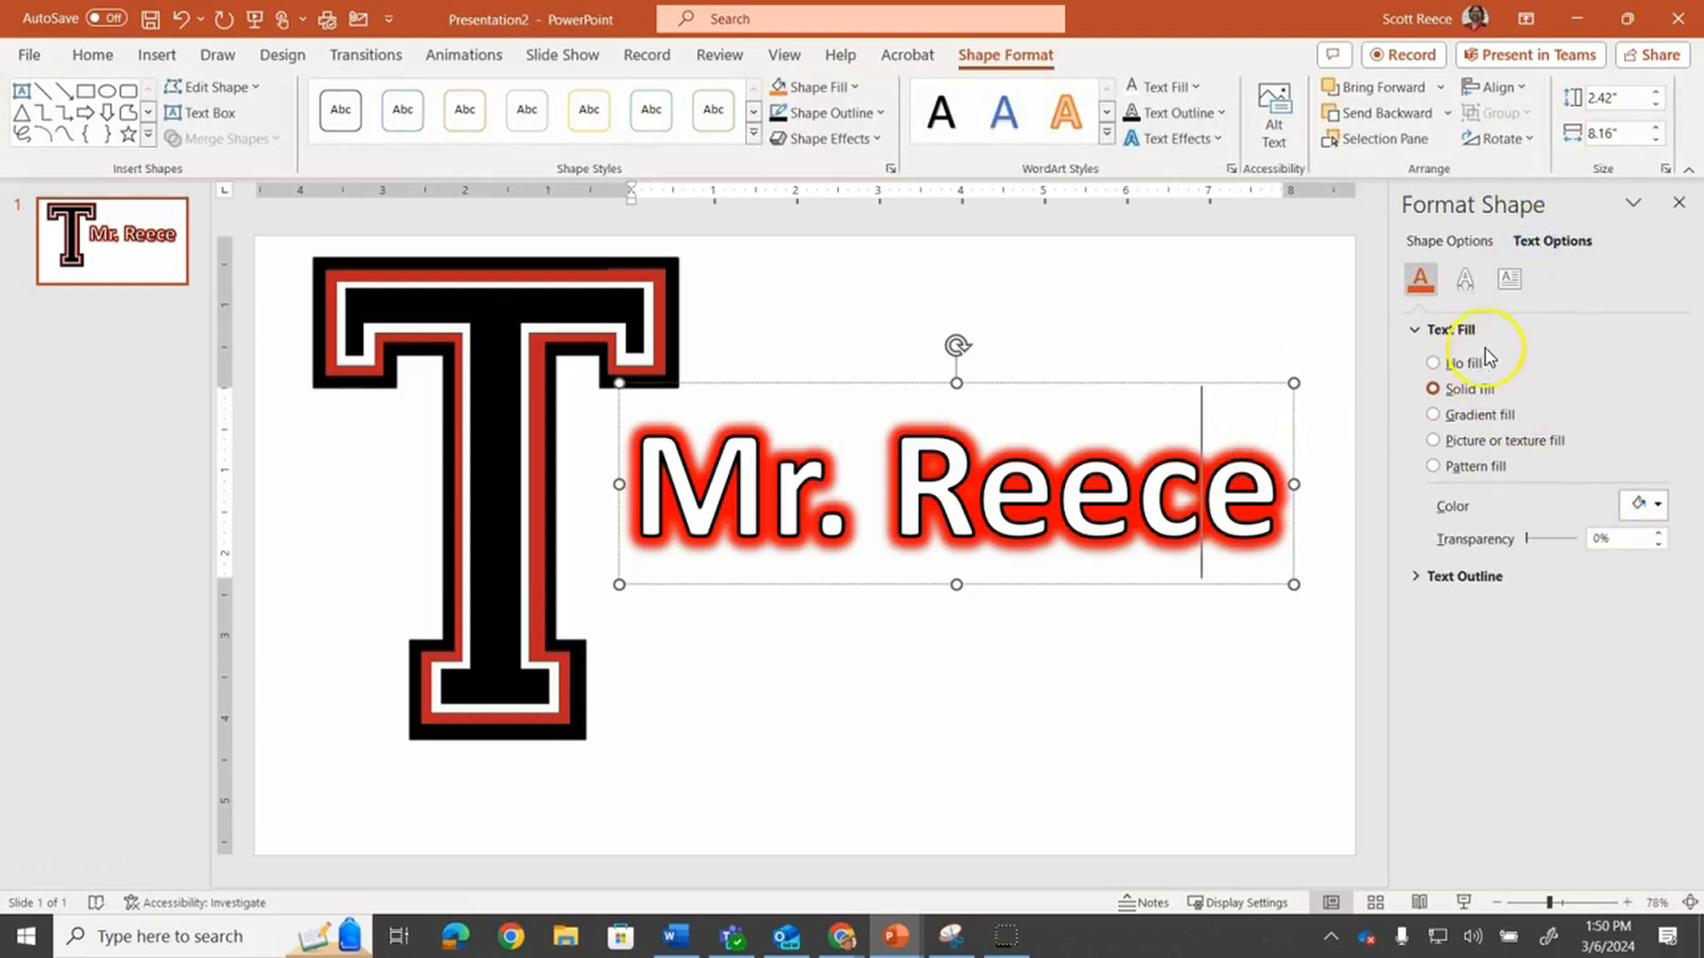
left_click(1471, 275)
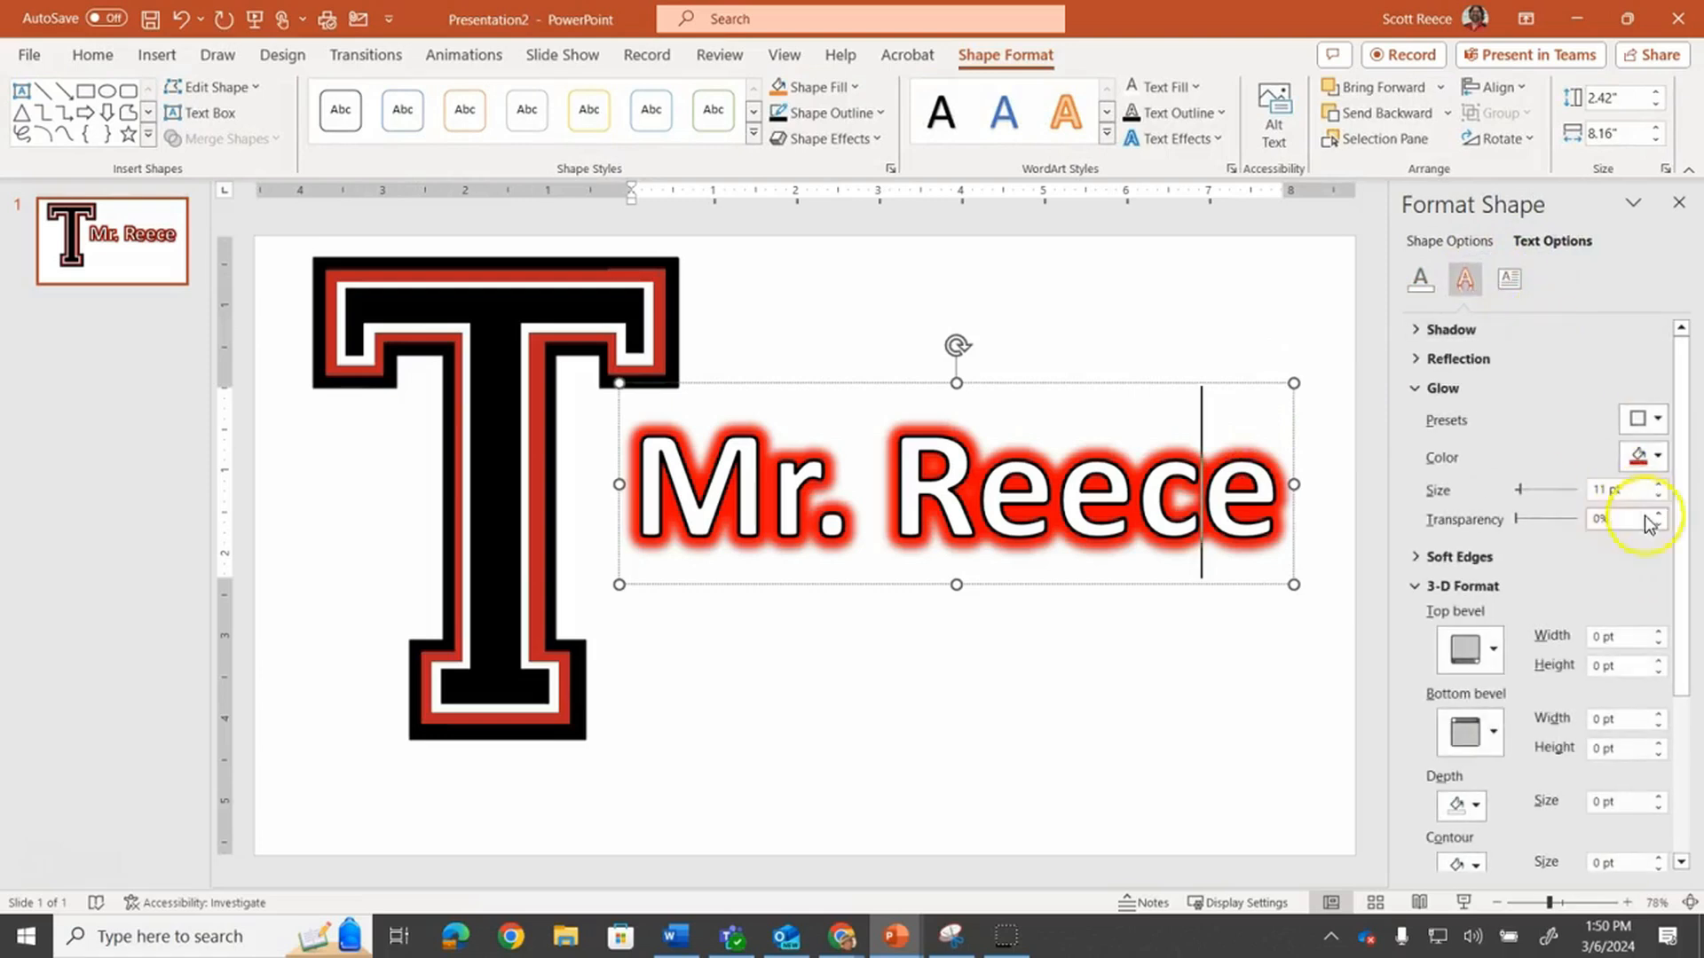
left_click_drag(1523, 491, 1521, 502)
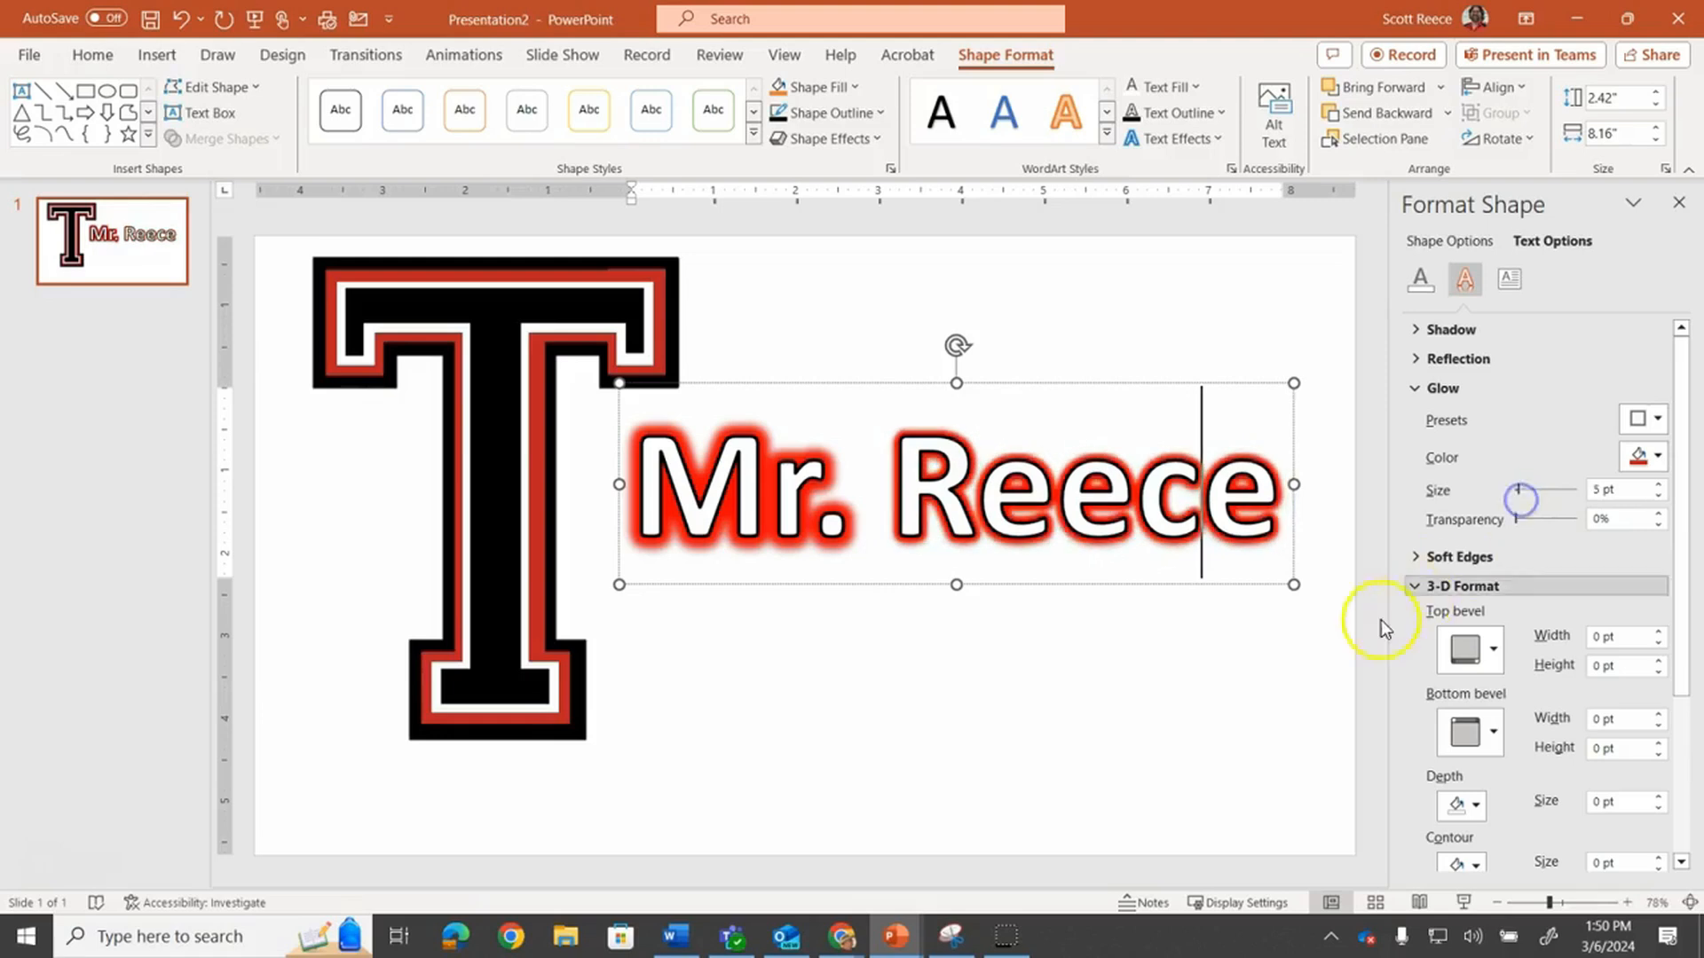
left_click(1210, 646)
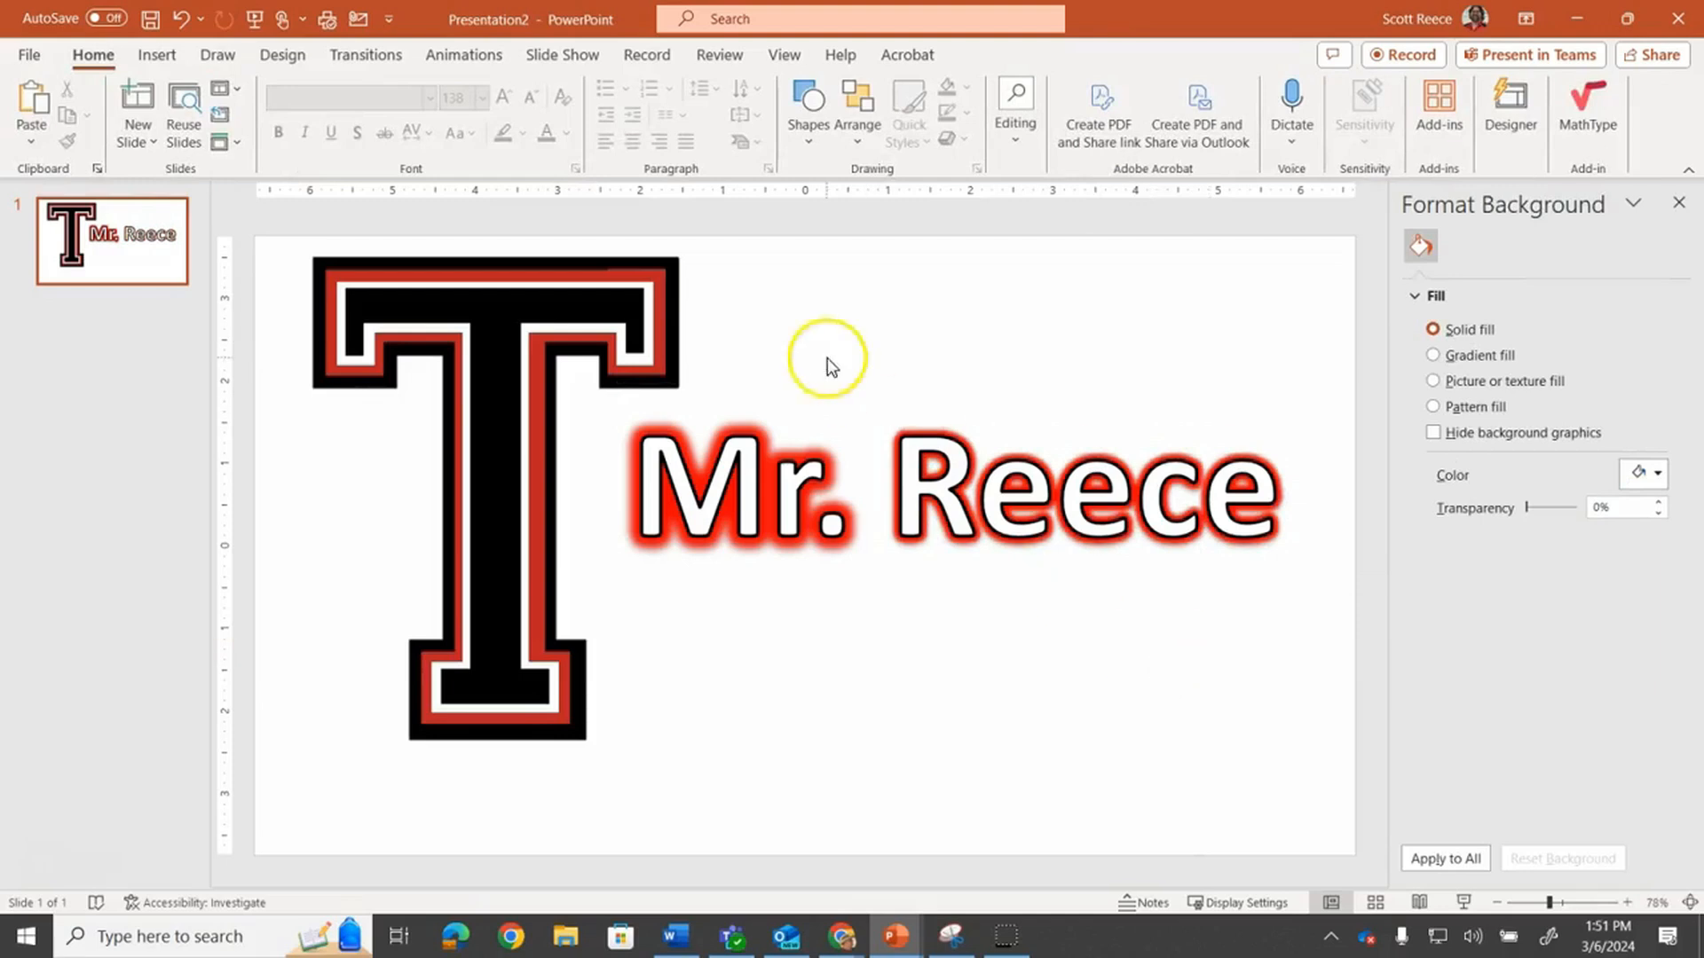
Clear the slide by deleting the T picture and the WordArt, and close the formatting pane
left_click(823, 418)
left_click(675, 306)
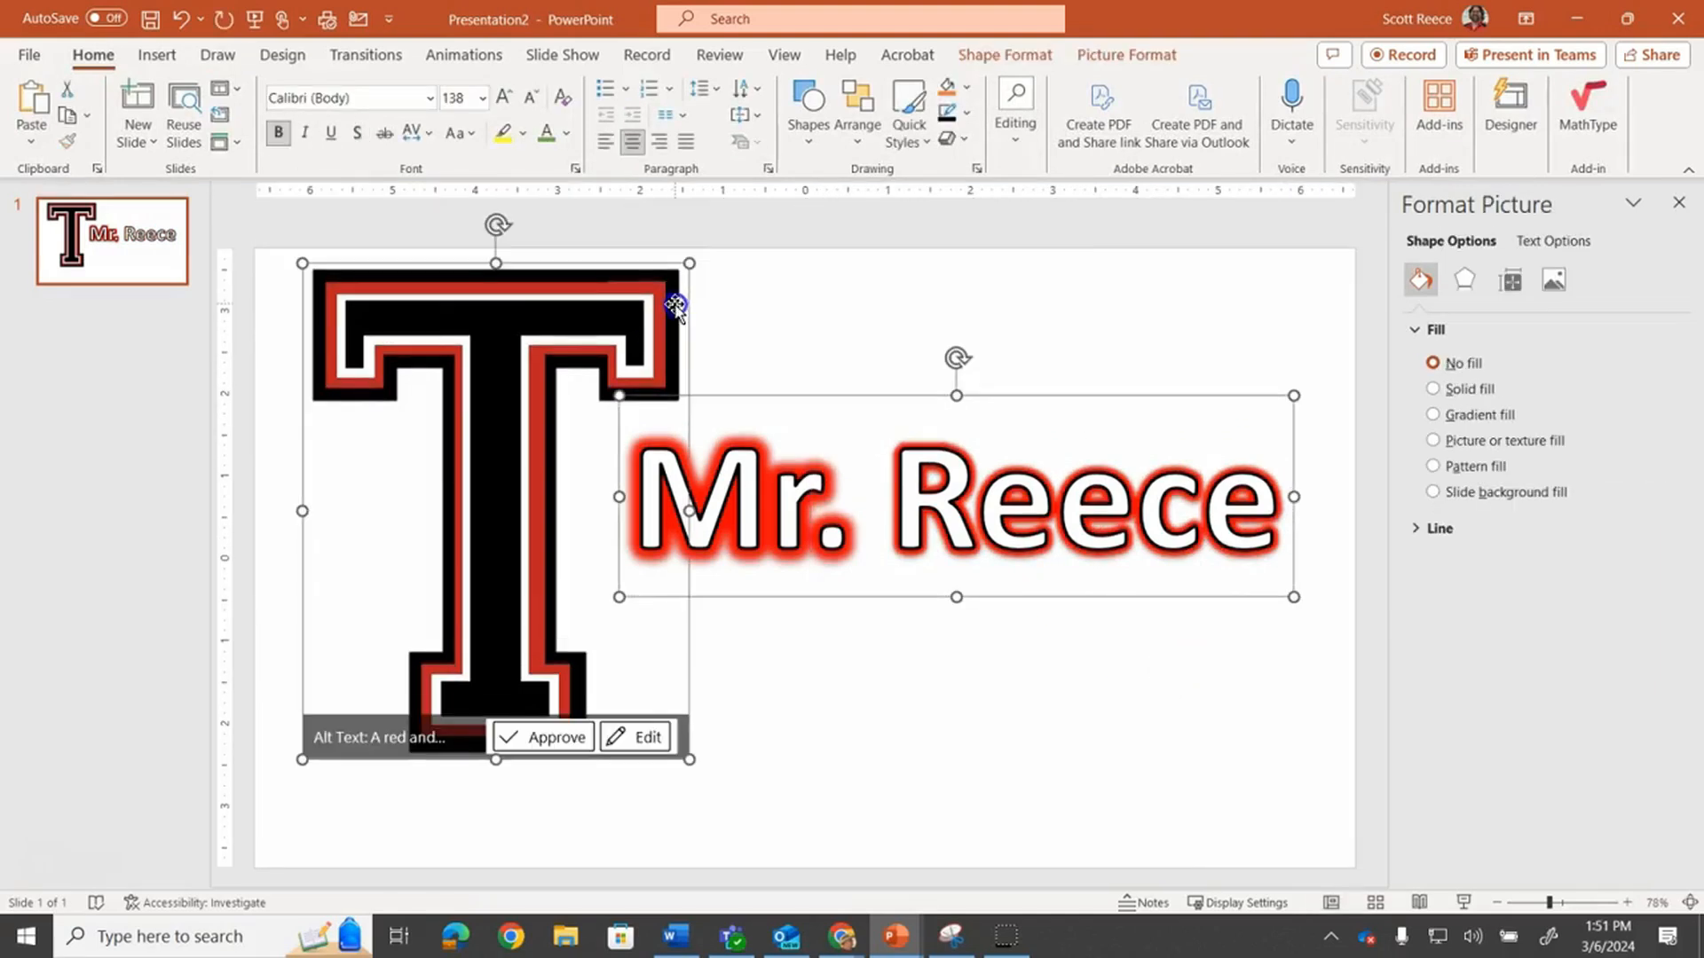
key("Delete")
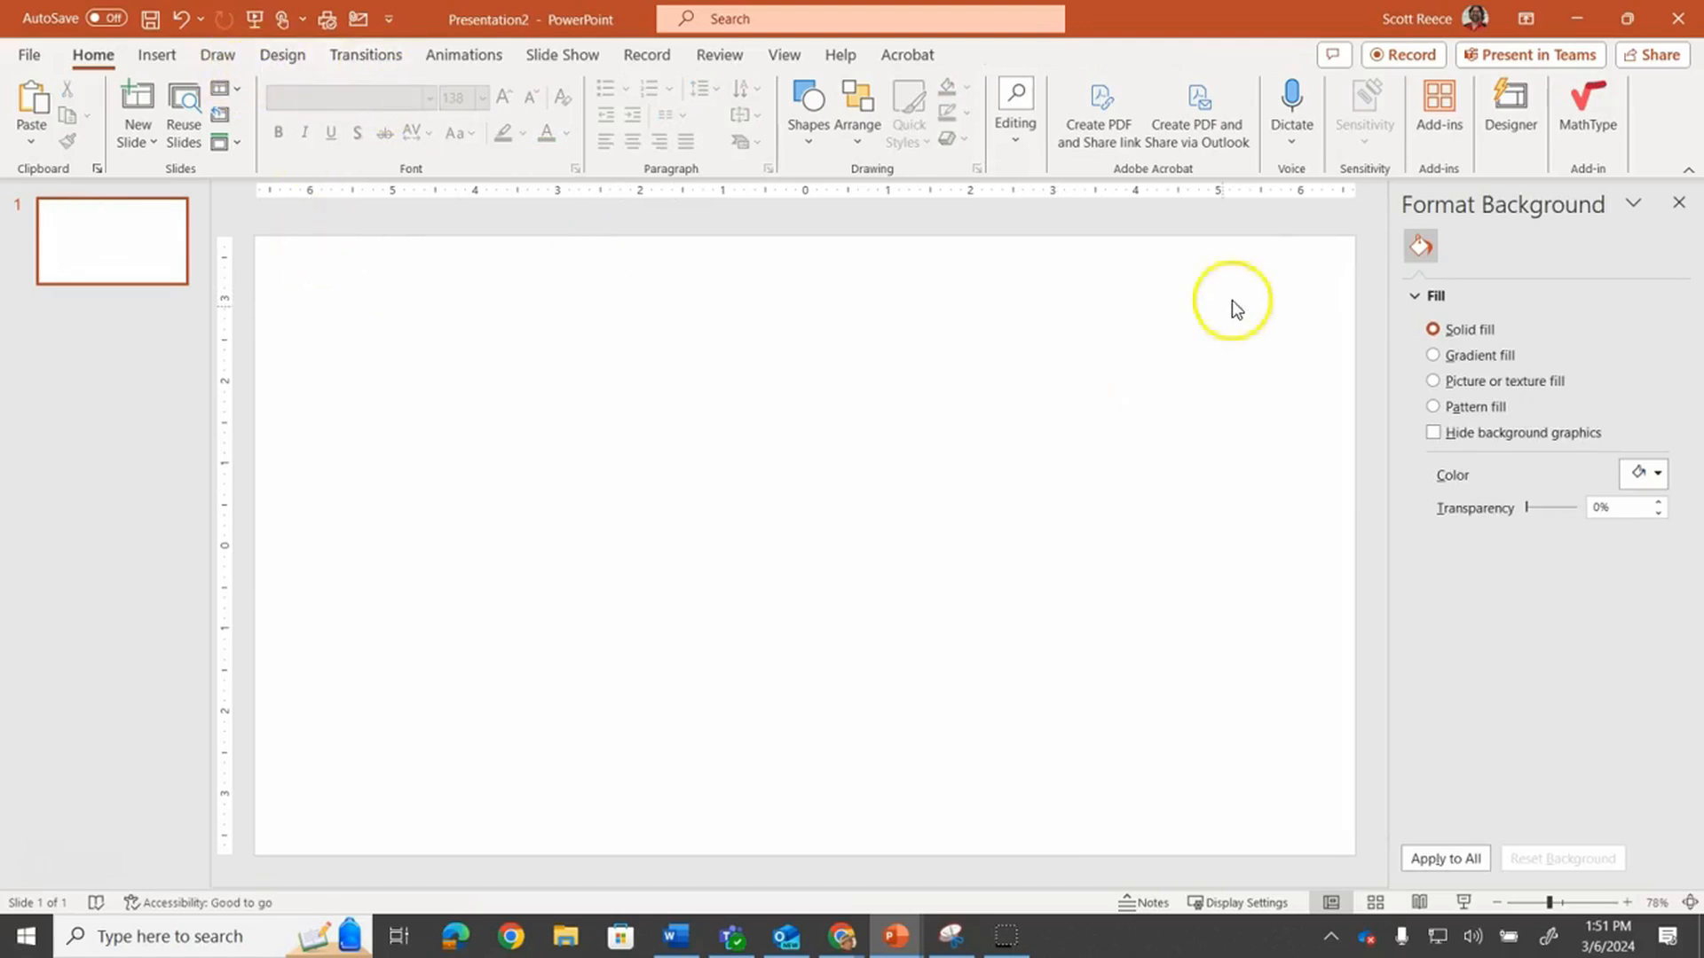
left_click(1678, 203)
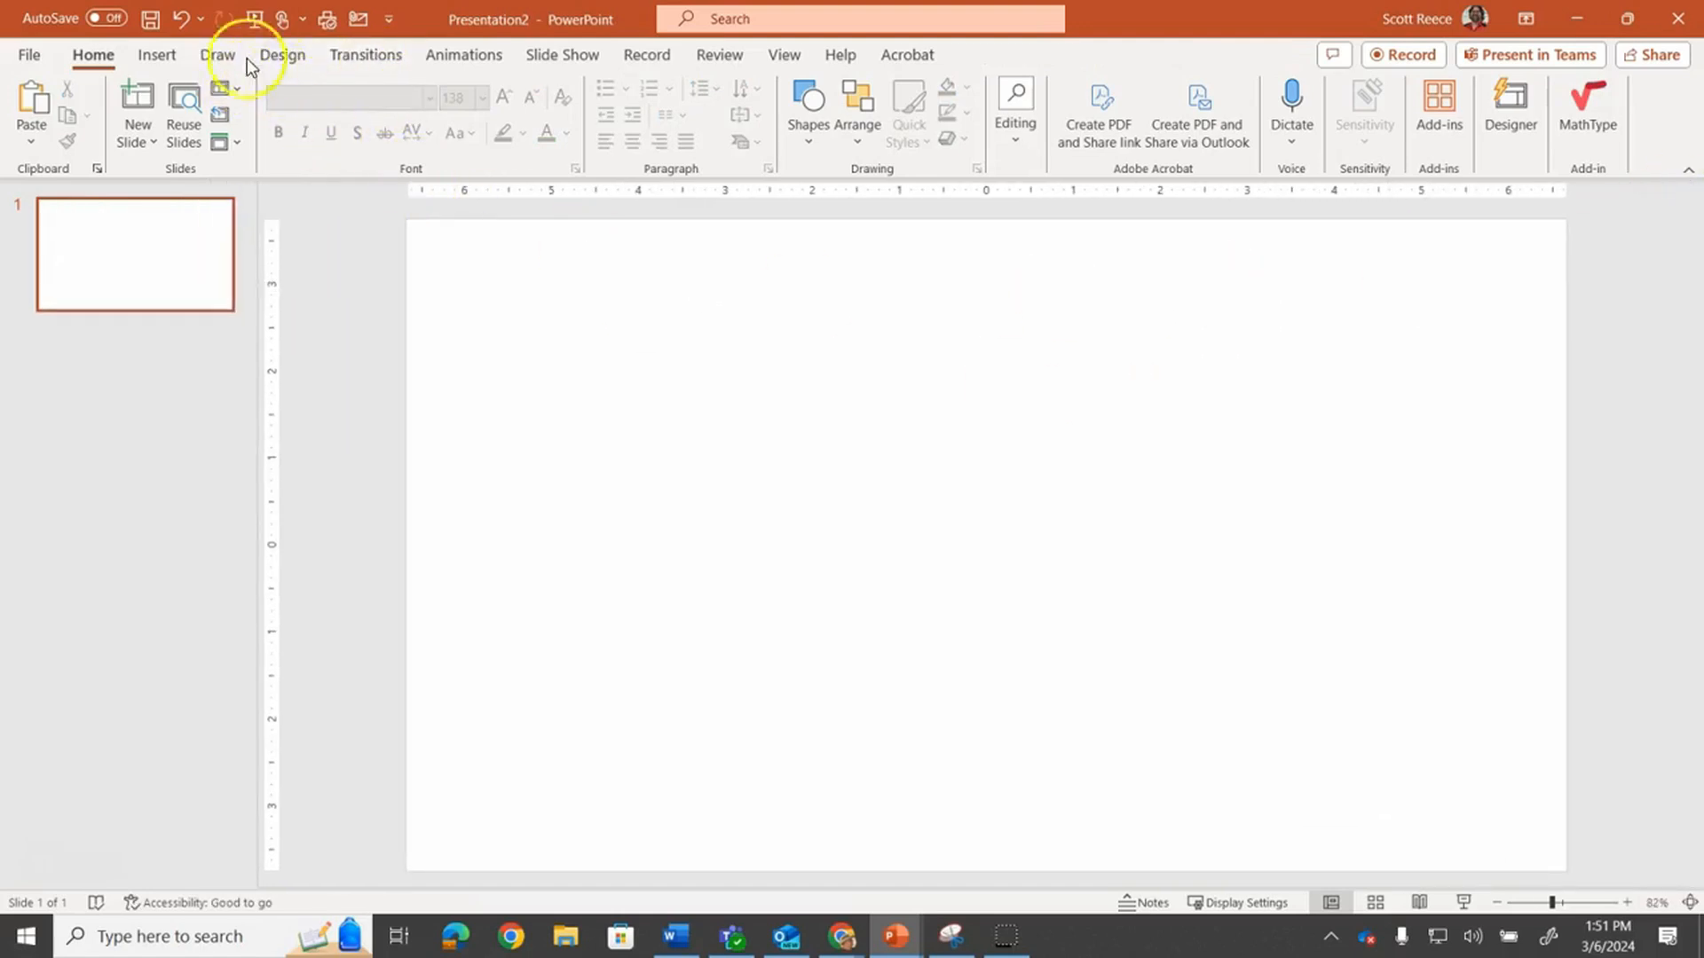
Draw a rectangle covering the whole slide and apply the black shape style to it
left_click(173, 53)
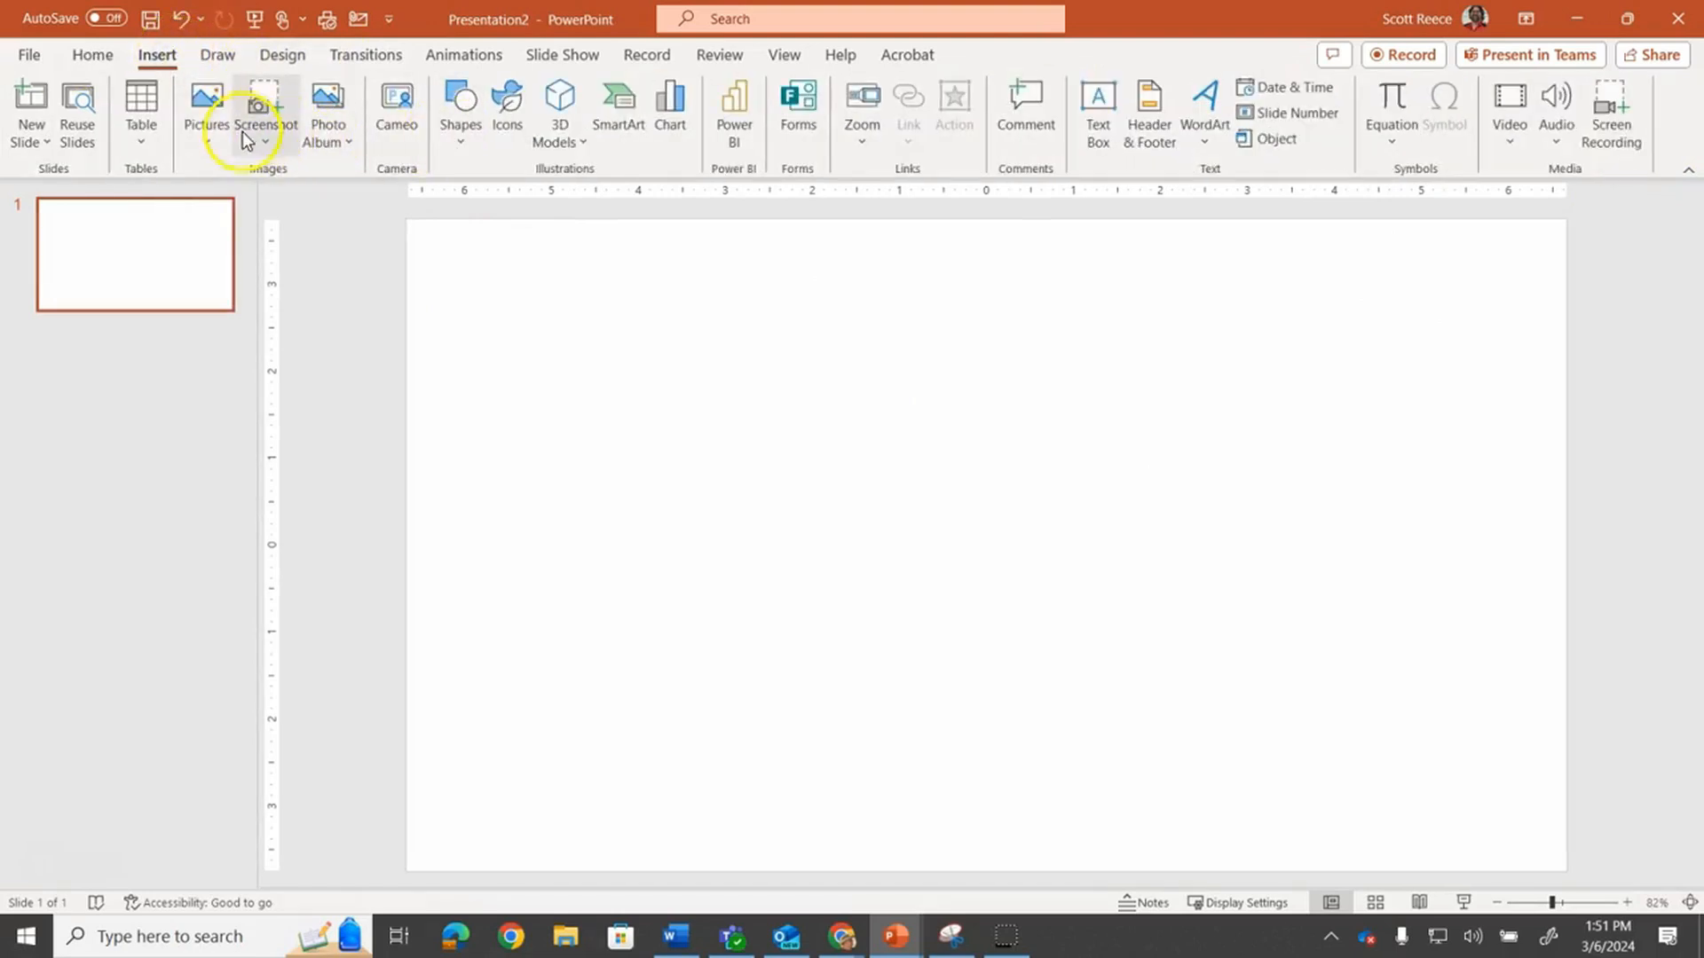
left_click(458, 111)
left_click(510, 199)
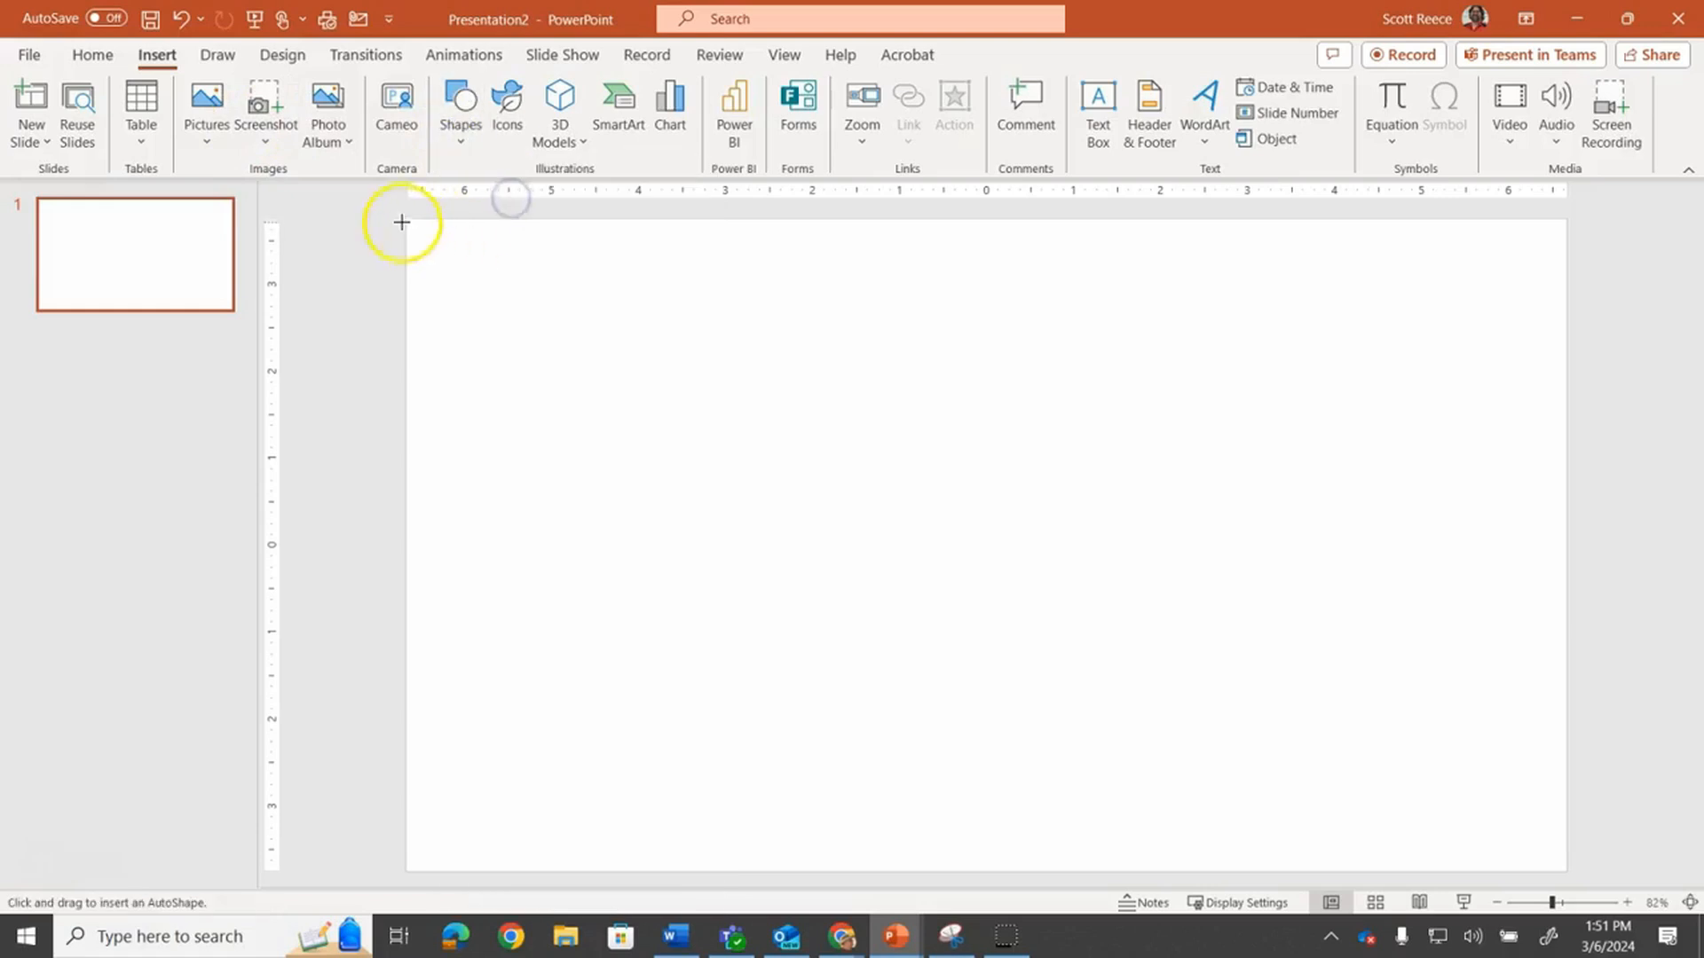
left_click_drag(408, 219, 1566, 870)
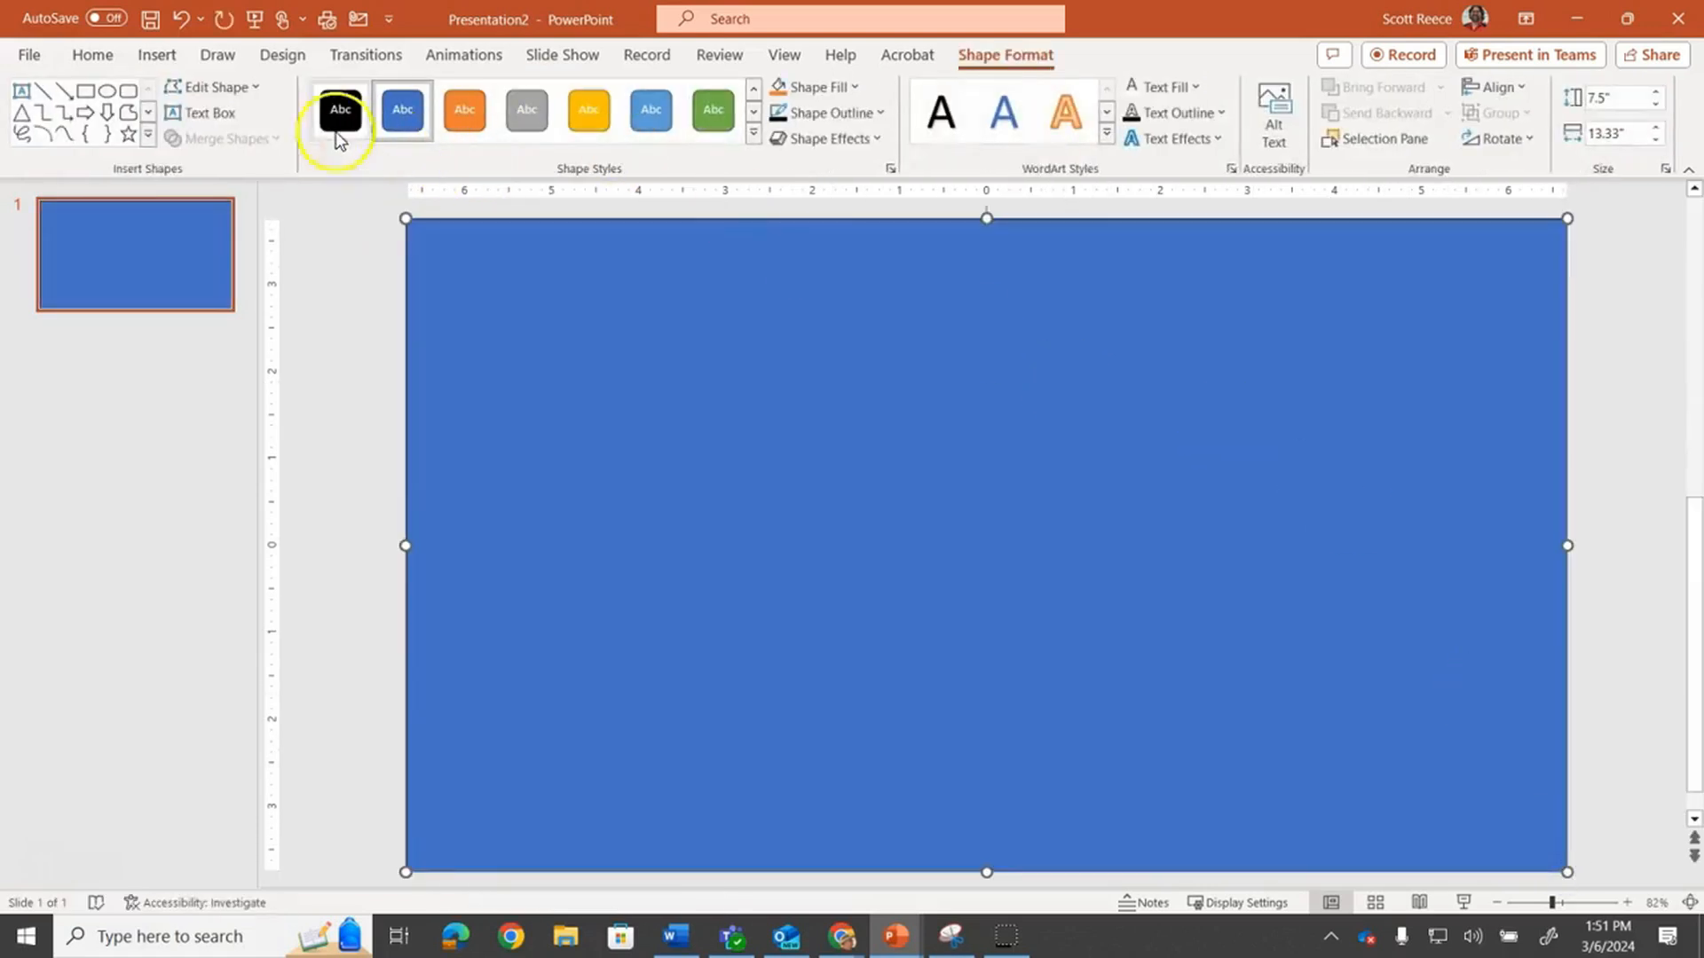
left_click(335, 113)
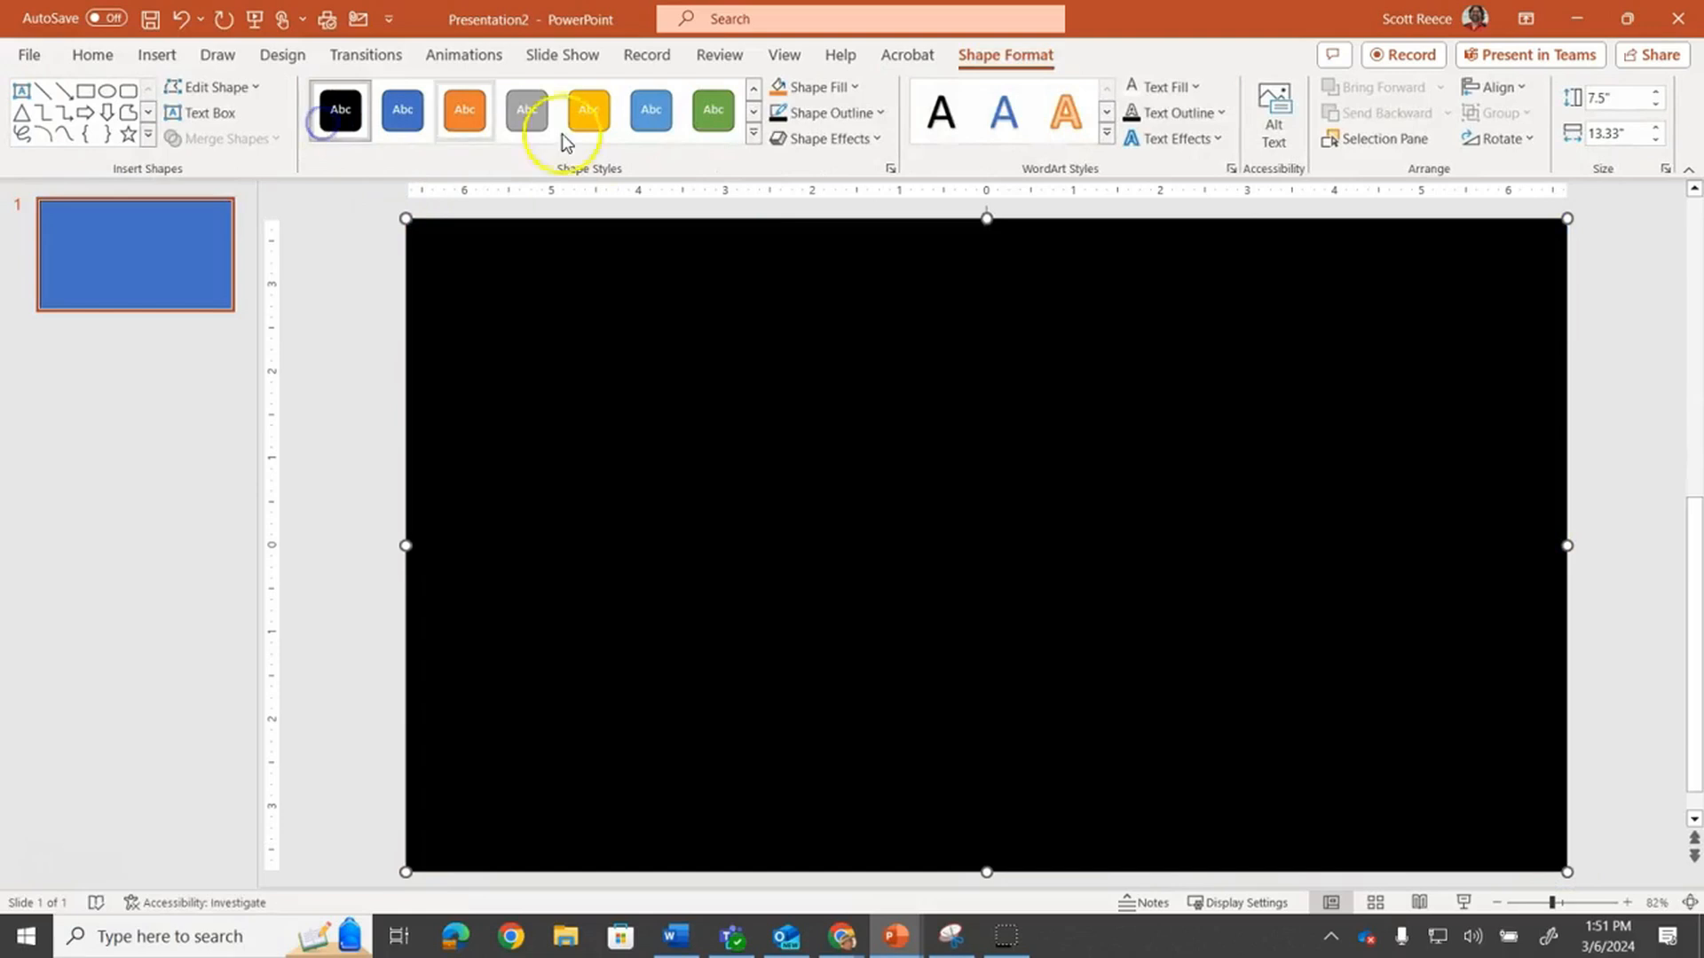
Insert a WordArt text box with white text reading BEACH
left_click(170, 56)
left_click(1209, 133)
left_click(1232, 233)
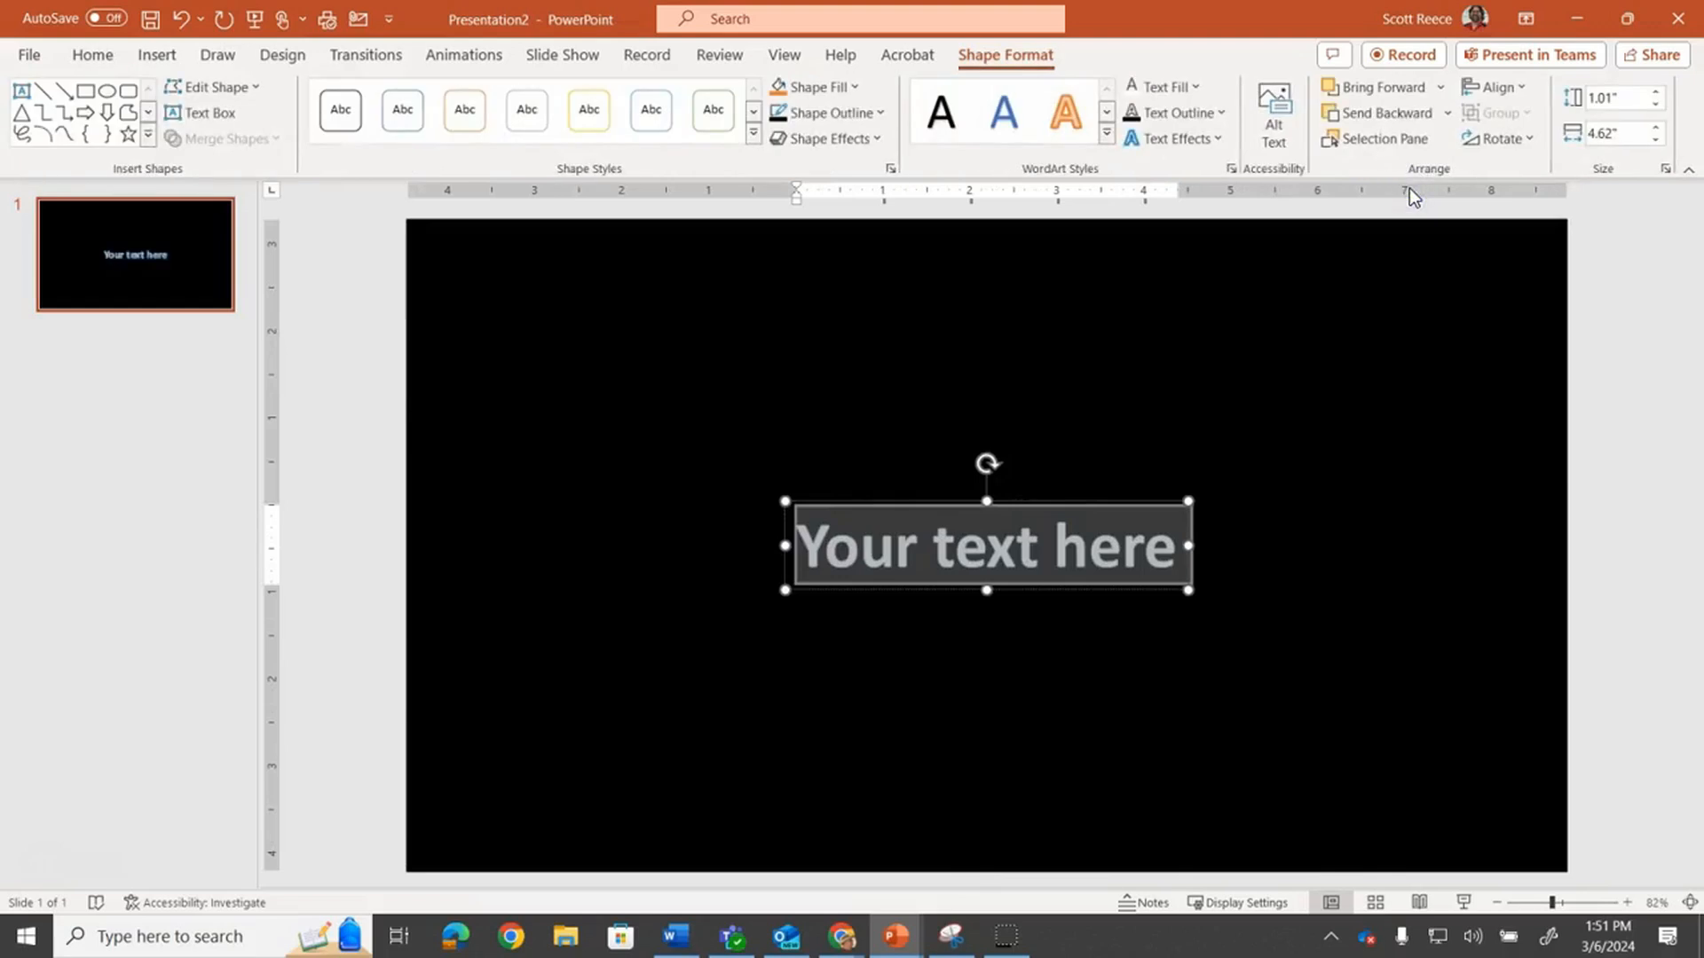
type("BEACH")
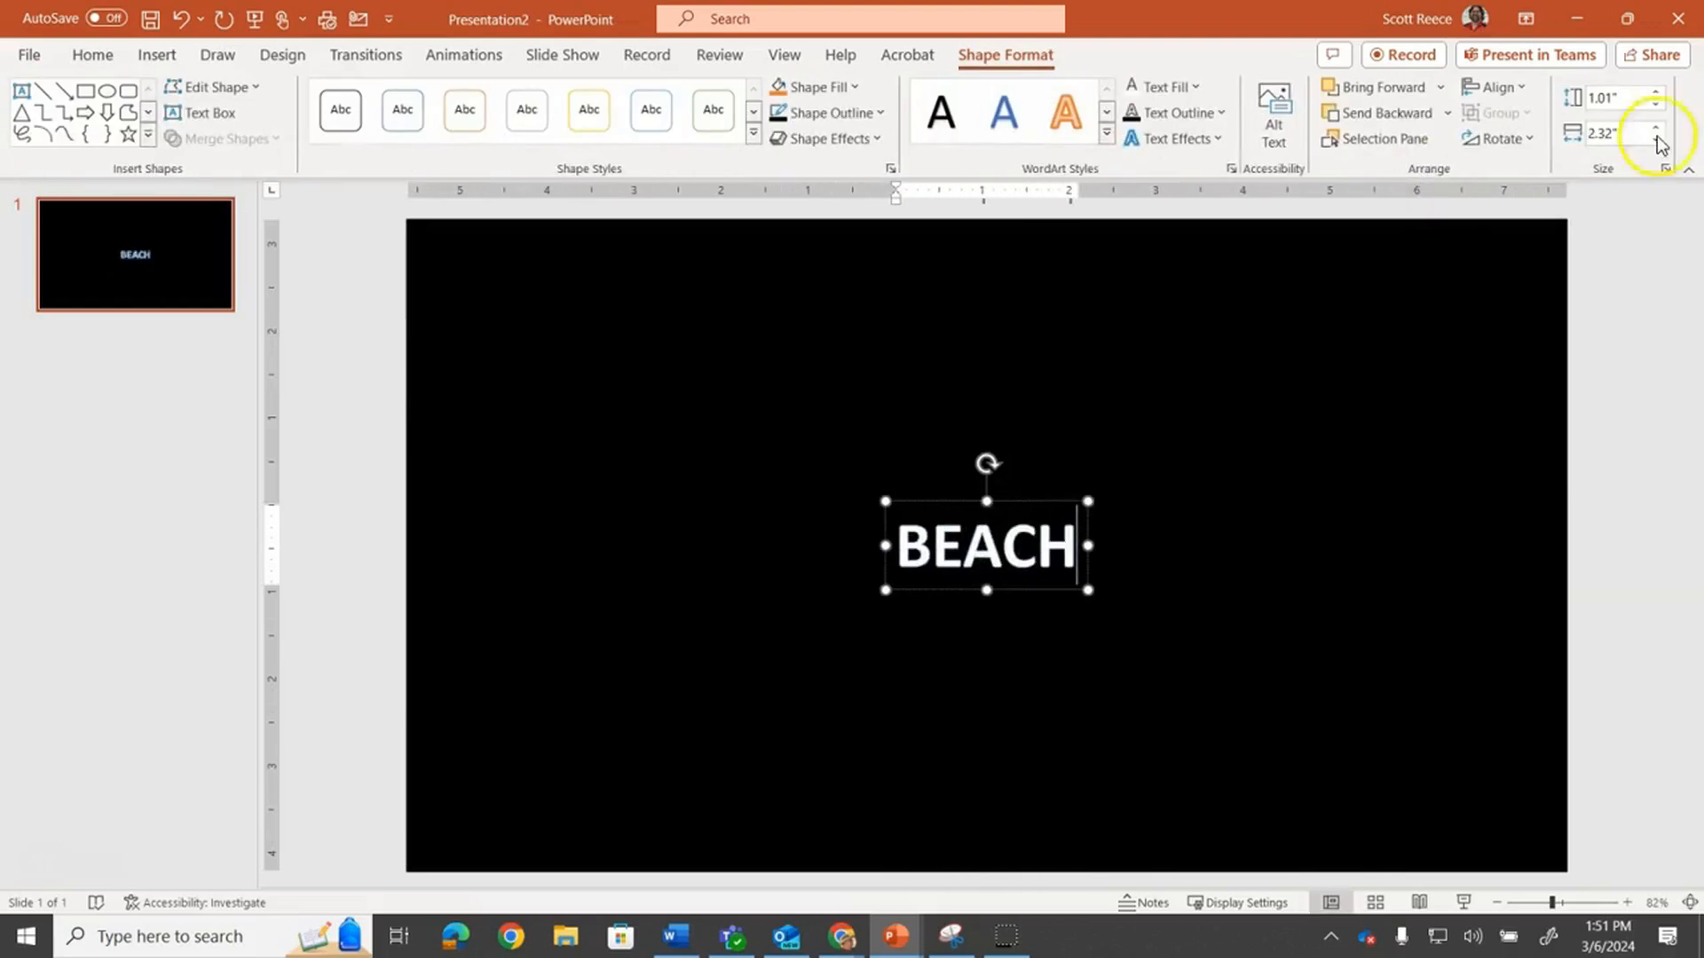
Move the BEACH WordArt toward the top of the slide and enlarge its font size to 166 pt
left_click(1024, 503)
left_click_drag(1027, 504, 742, 320)
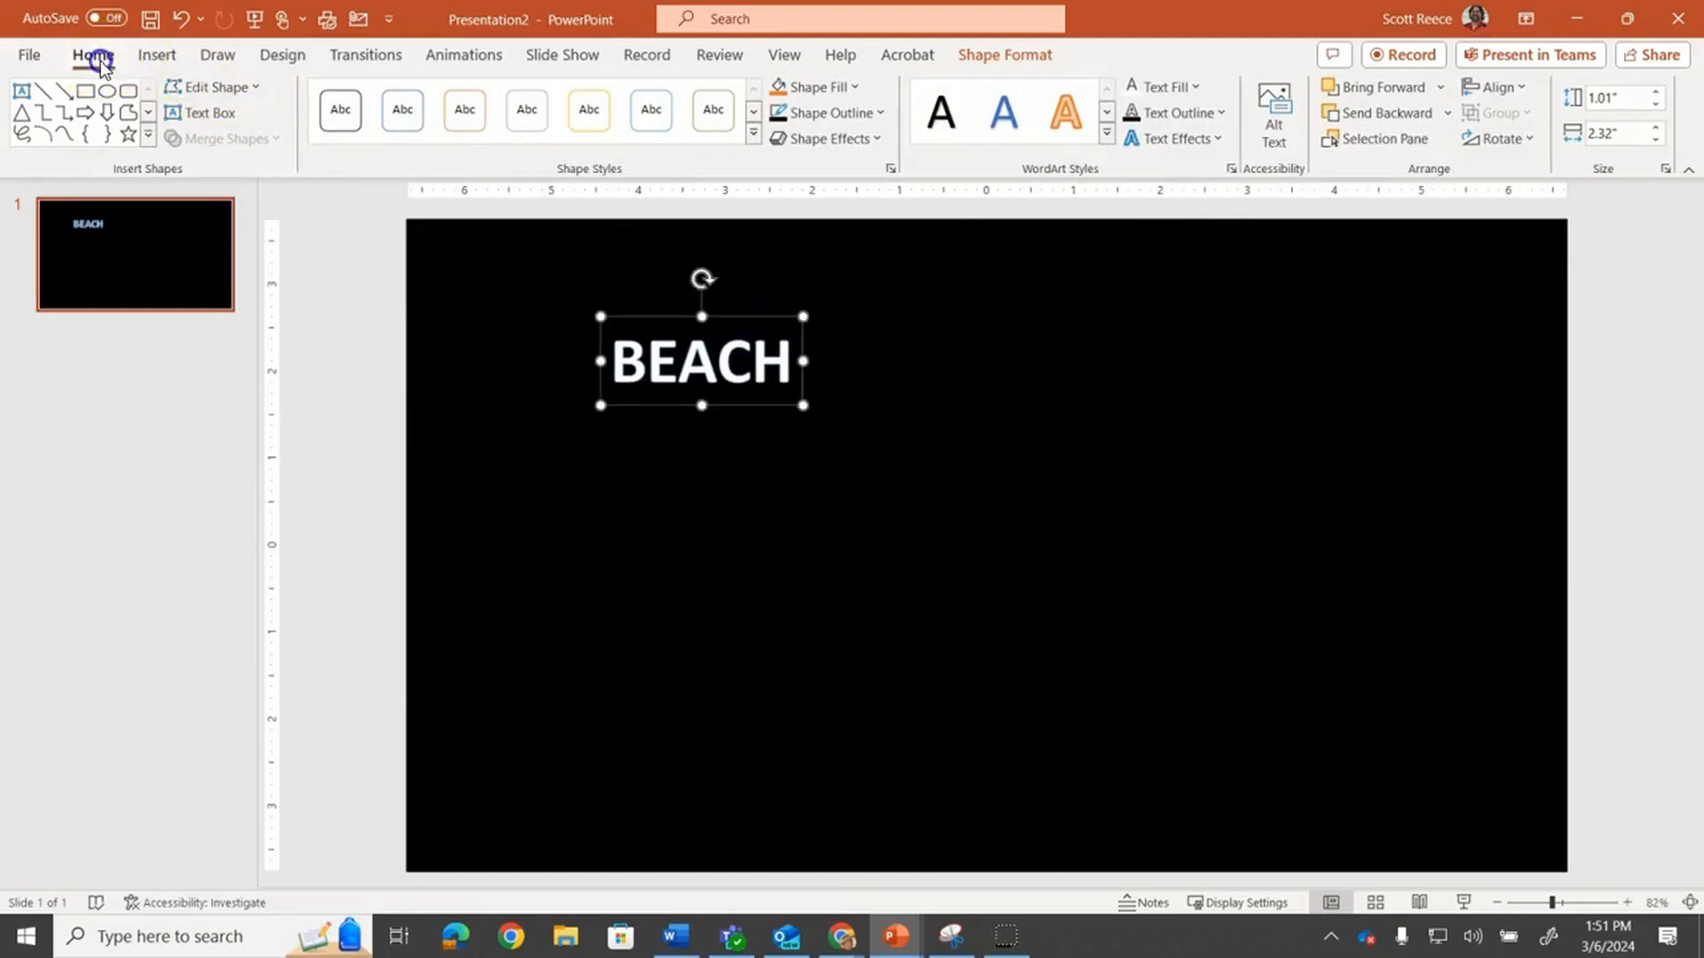
left_click(92, 55)
left_click(507, 98)
left_click(507, 98)
left_click(507, 98)
left_click(507, 98)
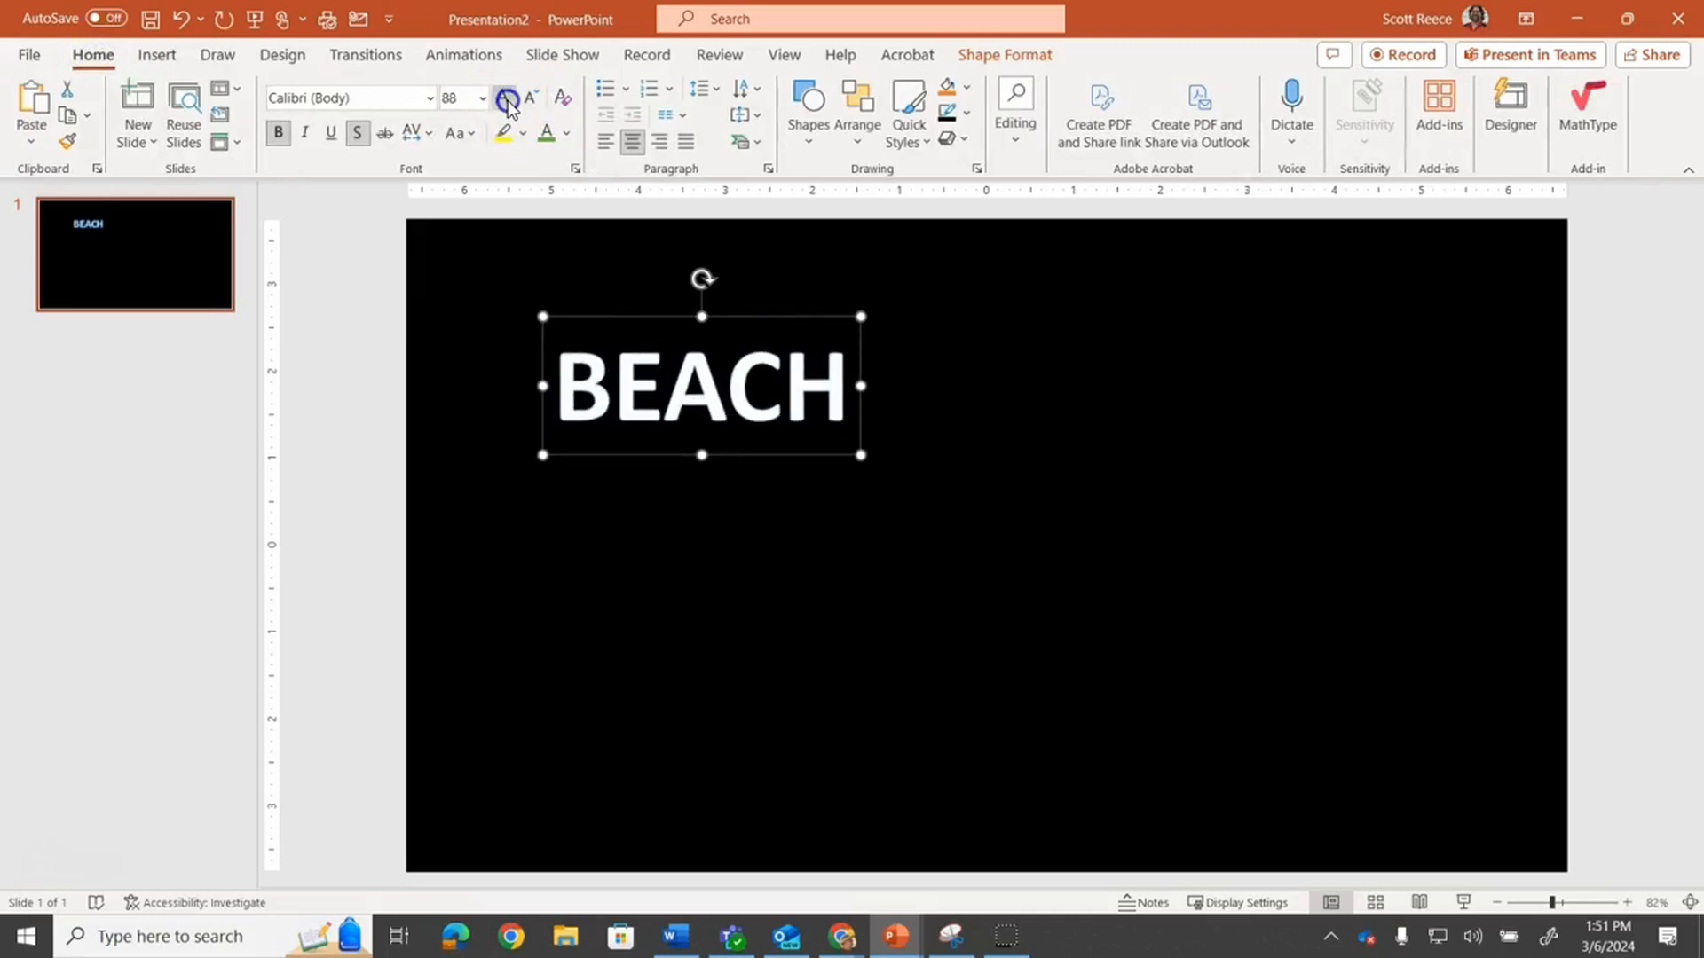
left_click(507, 98)
left_click(507, 97)
left_click_drag(753, 322, 1038, 257)
Resize the black rectangle into a band just framing the BEACH text
left_click(1058, 648)
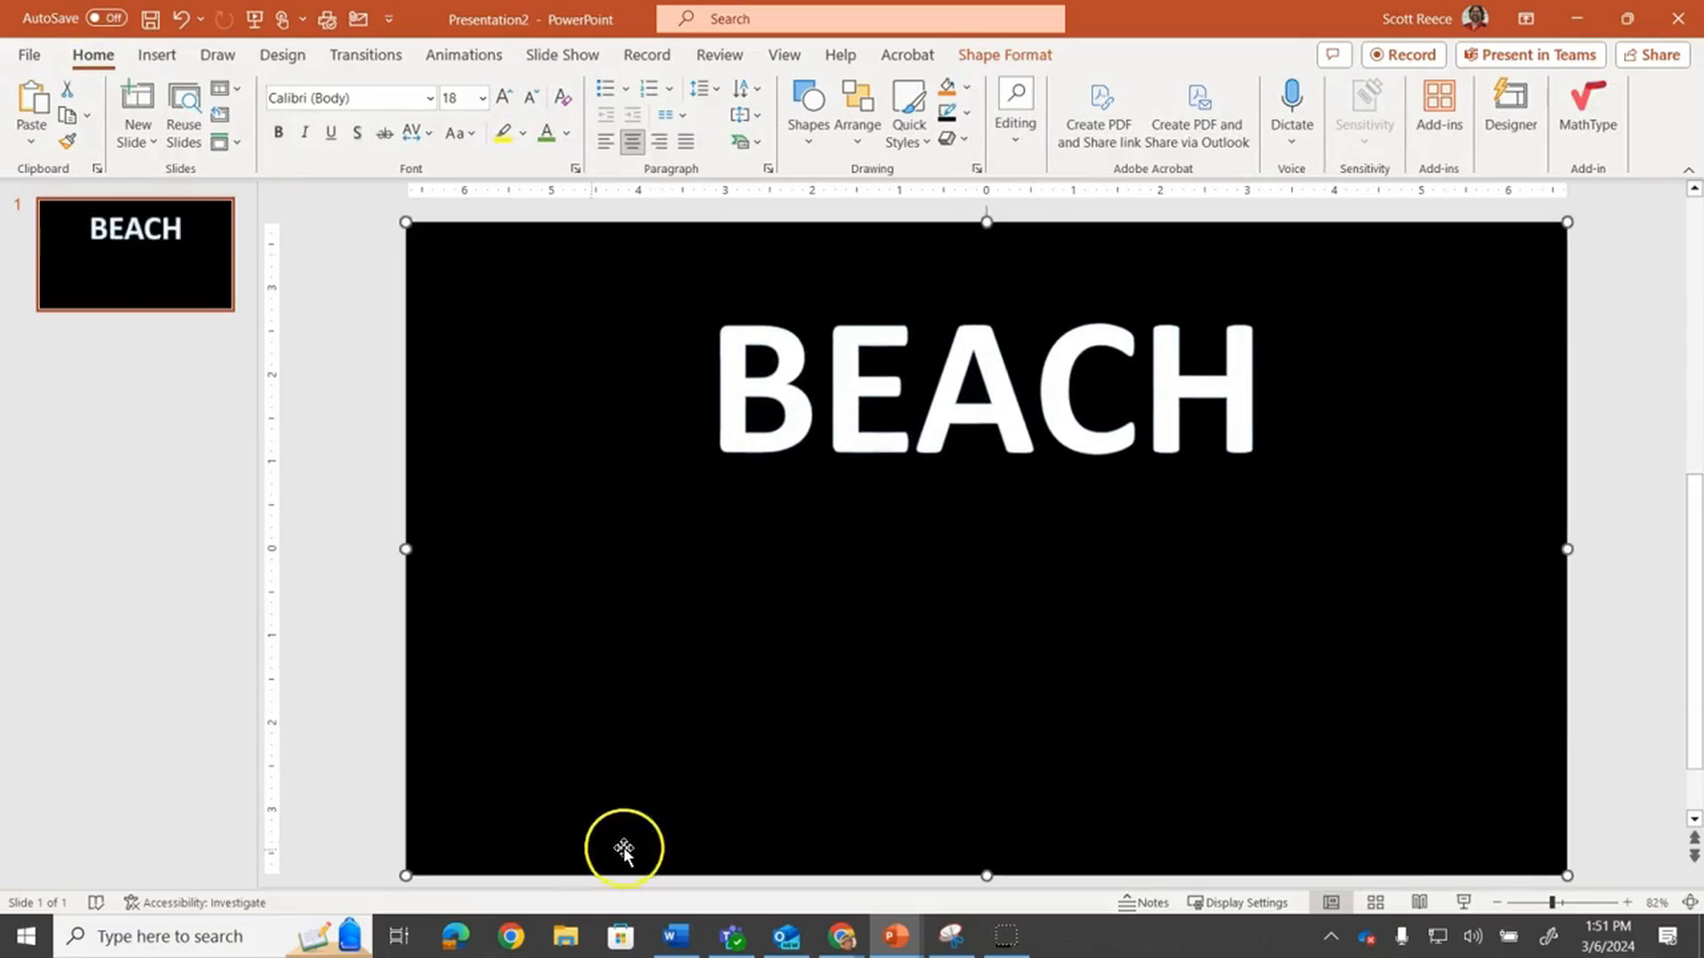
left_click_drag(407, 877, 672, 514)
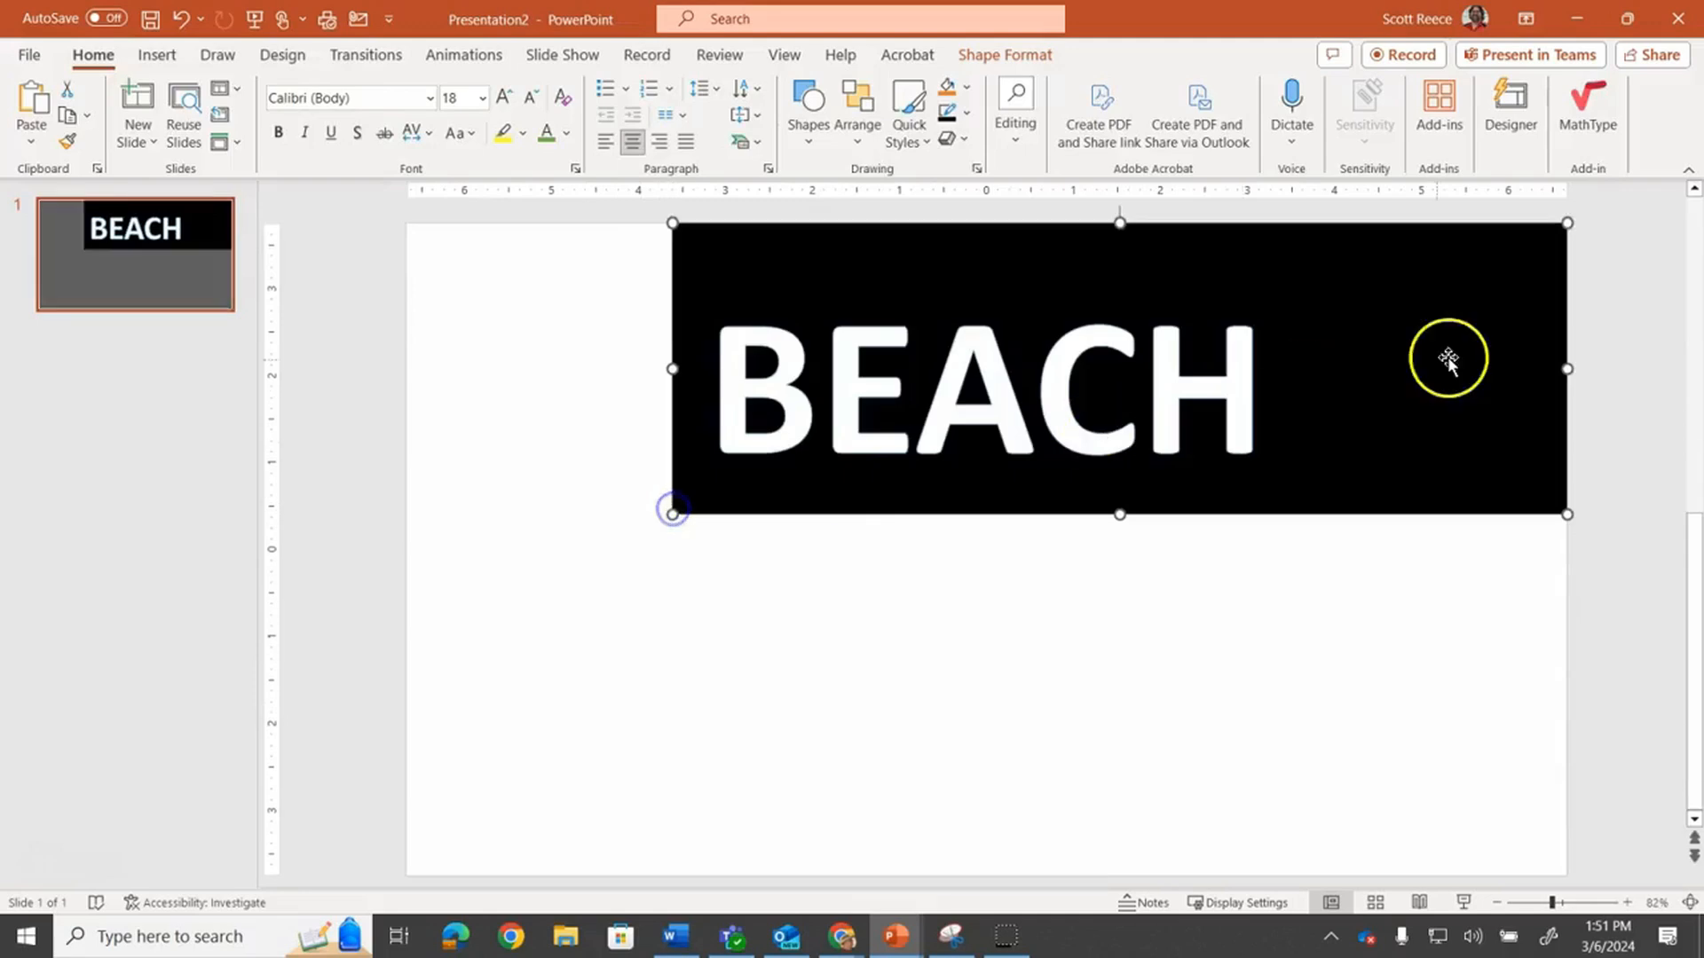
left_click_drag(1566, 220, 1321, 262)
Change the BEACH text colour to green
left_click(1069, 346)
double_click(1069, 347)
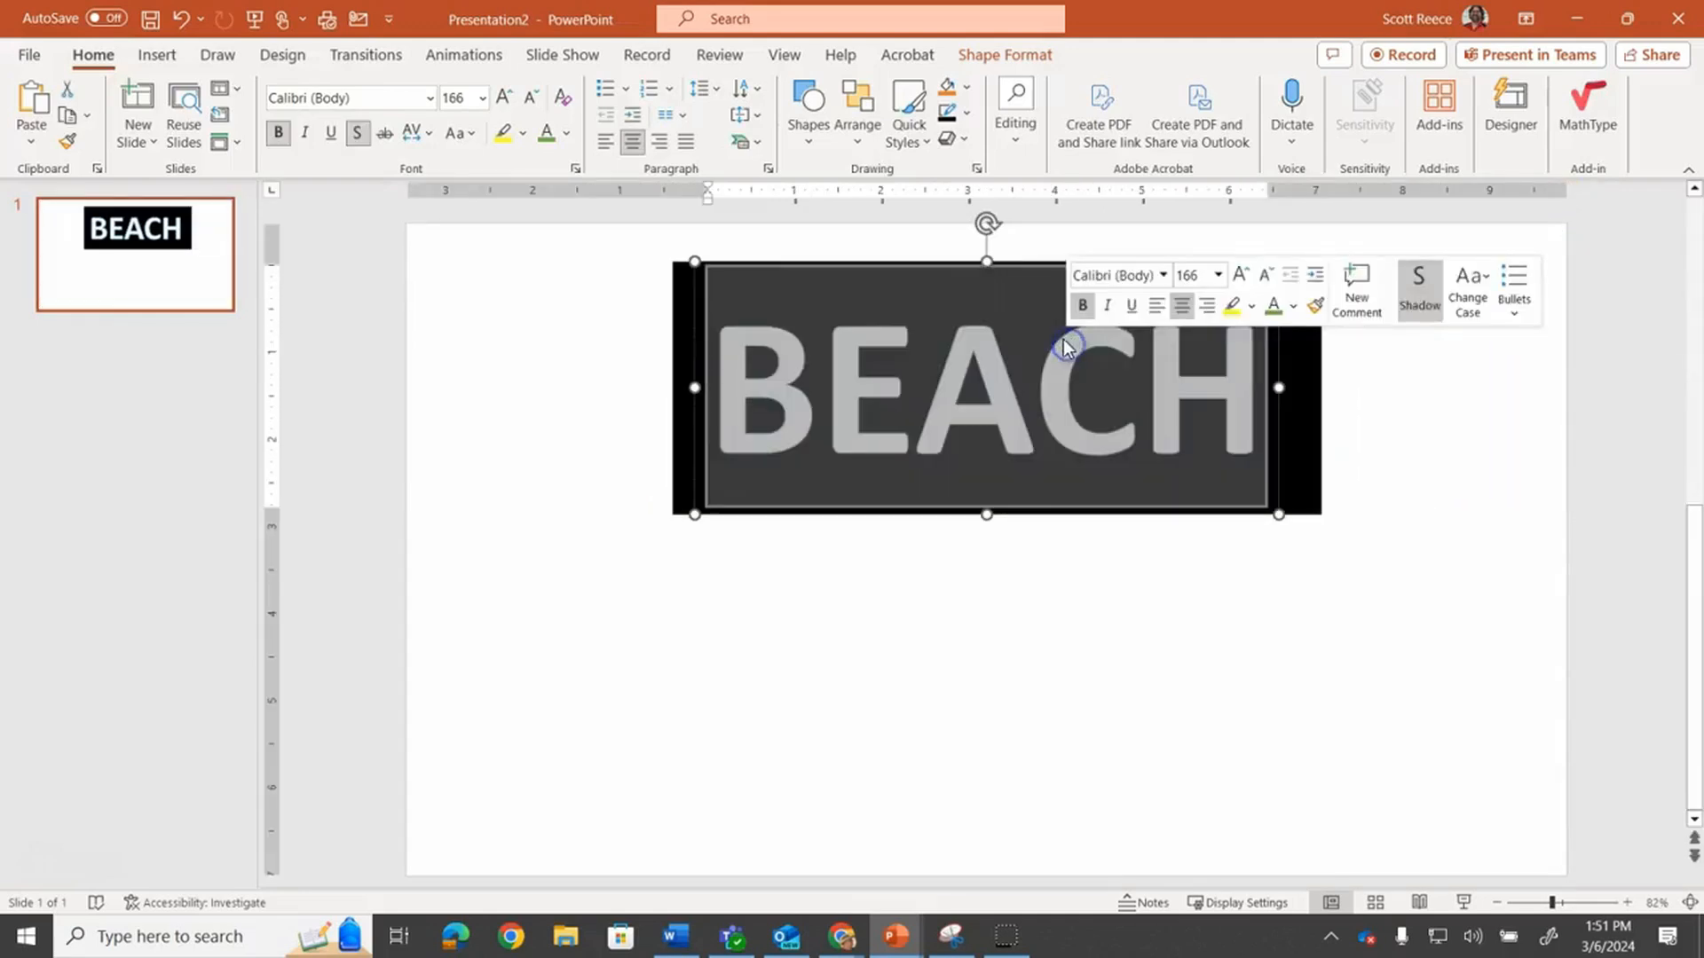
left_click(547, 133)
left_click(1494, 542)
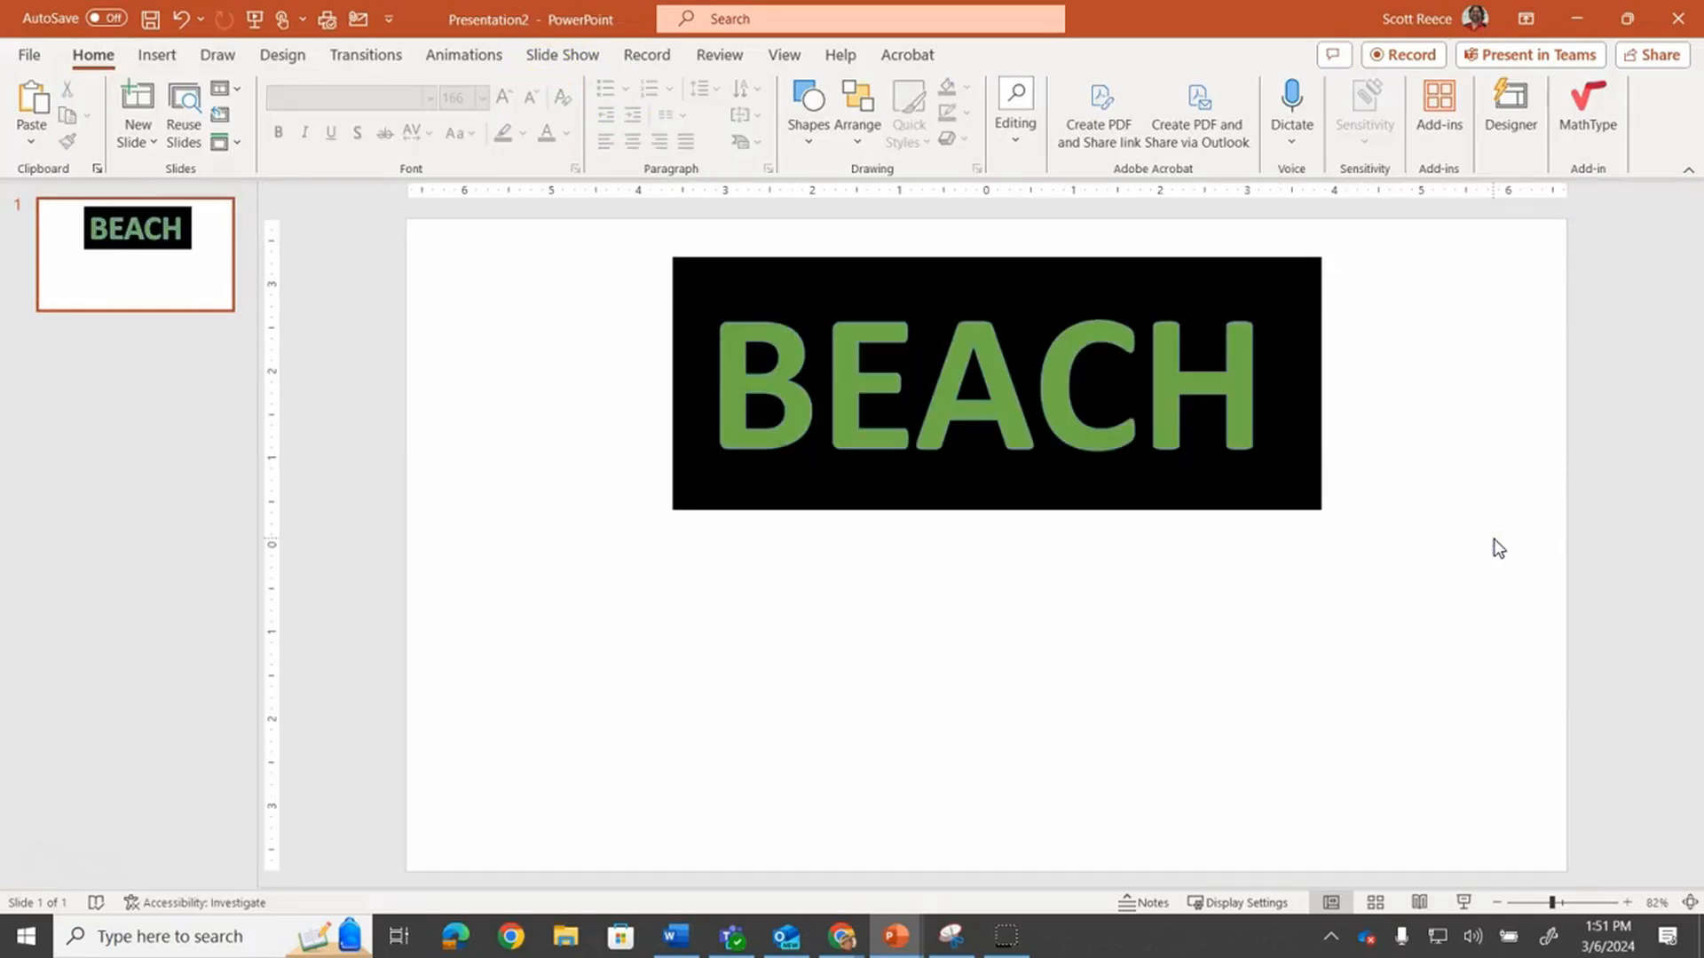
Bring up the Snipping Tool capture of the outlined BEACH, then delete the BEACH WordArt and rectangle from the slide
left_click(952, 936)
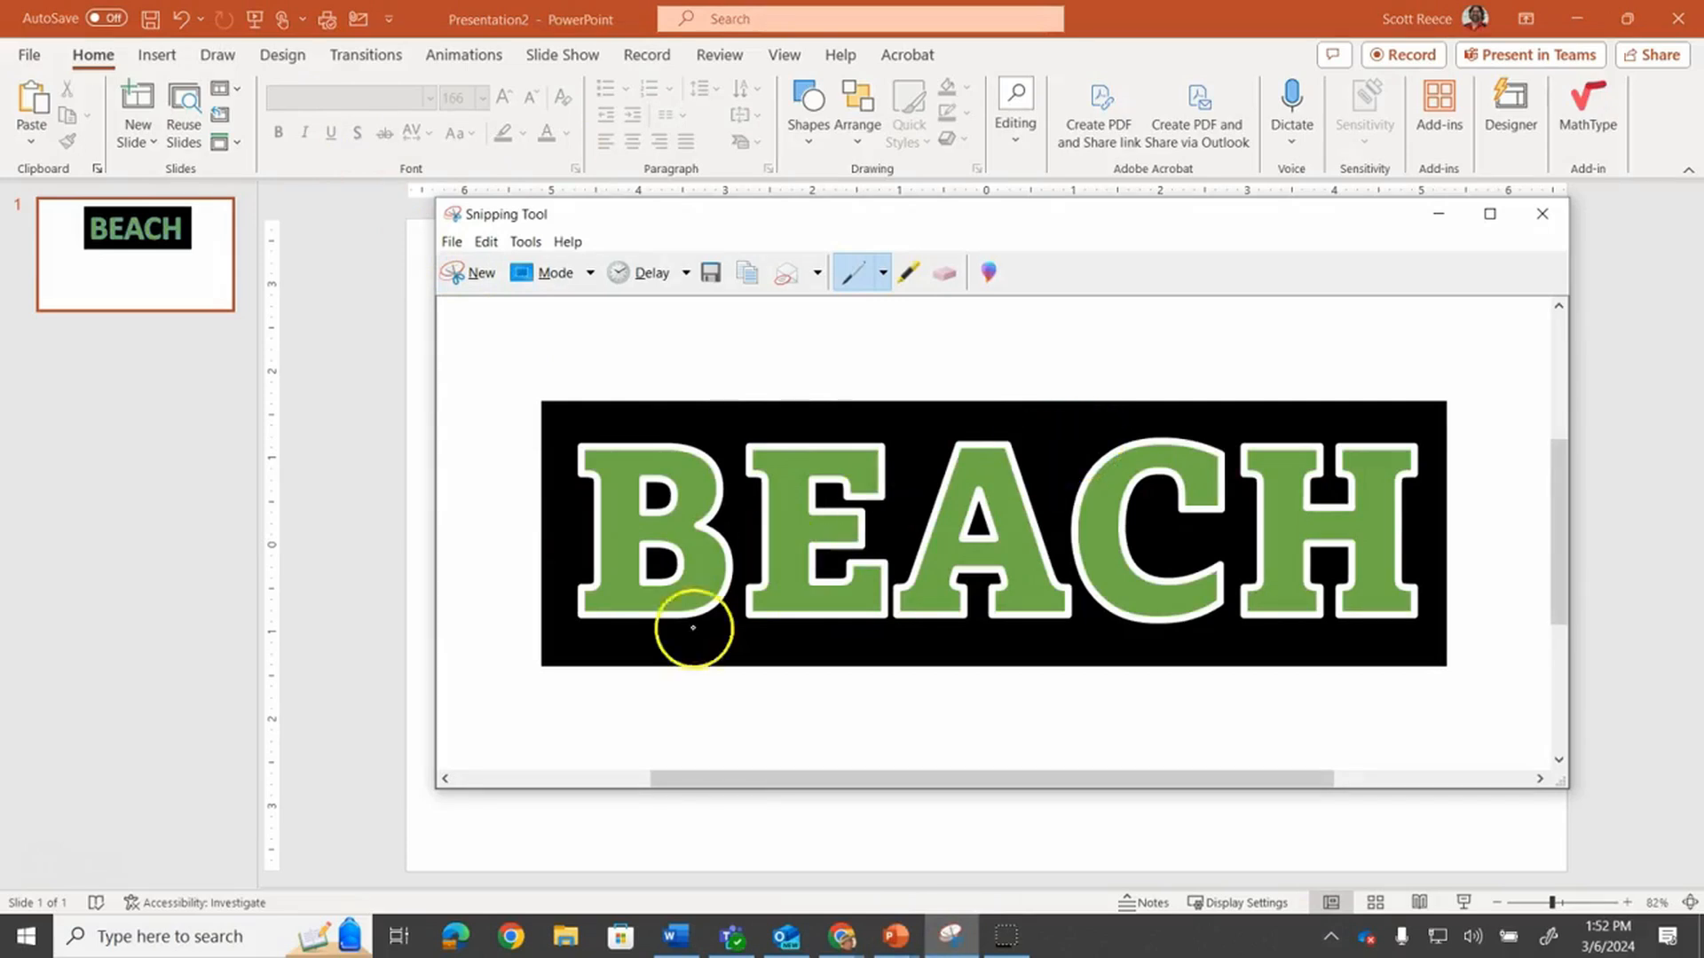
left_click(736, 847)
left_click(904, 444)
left_click(685, 449)
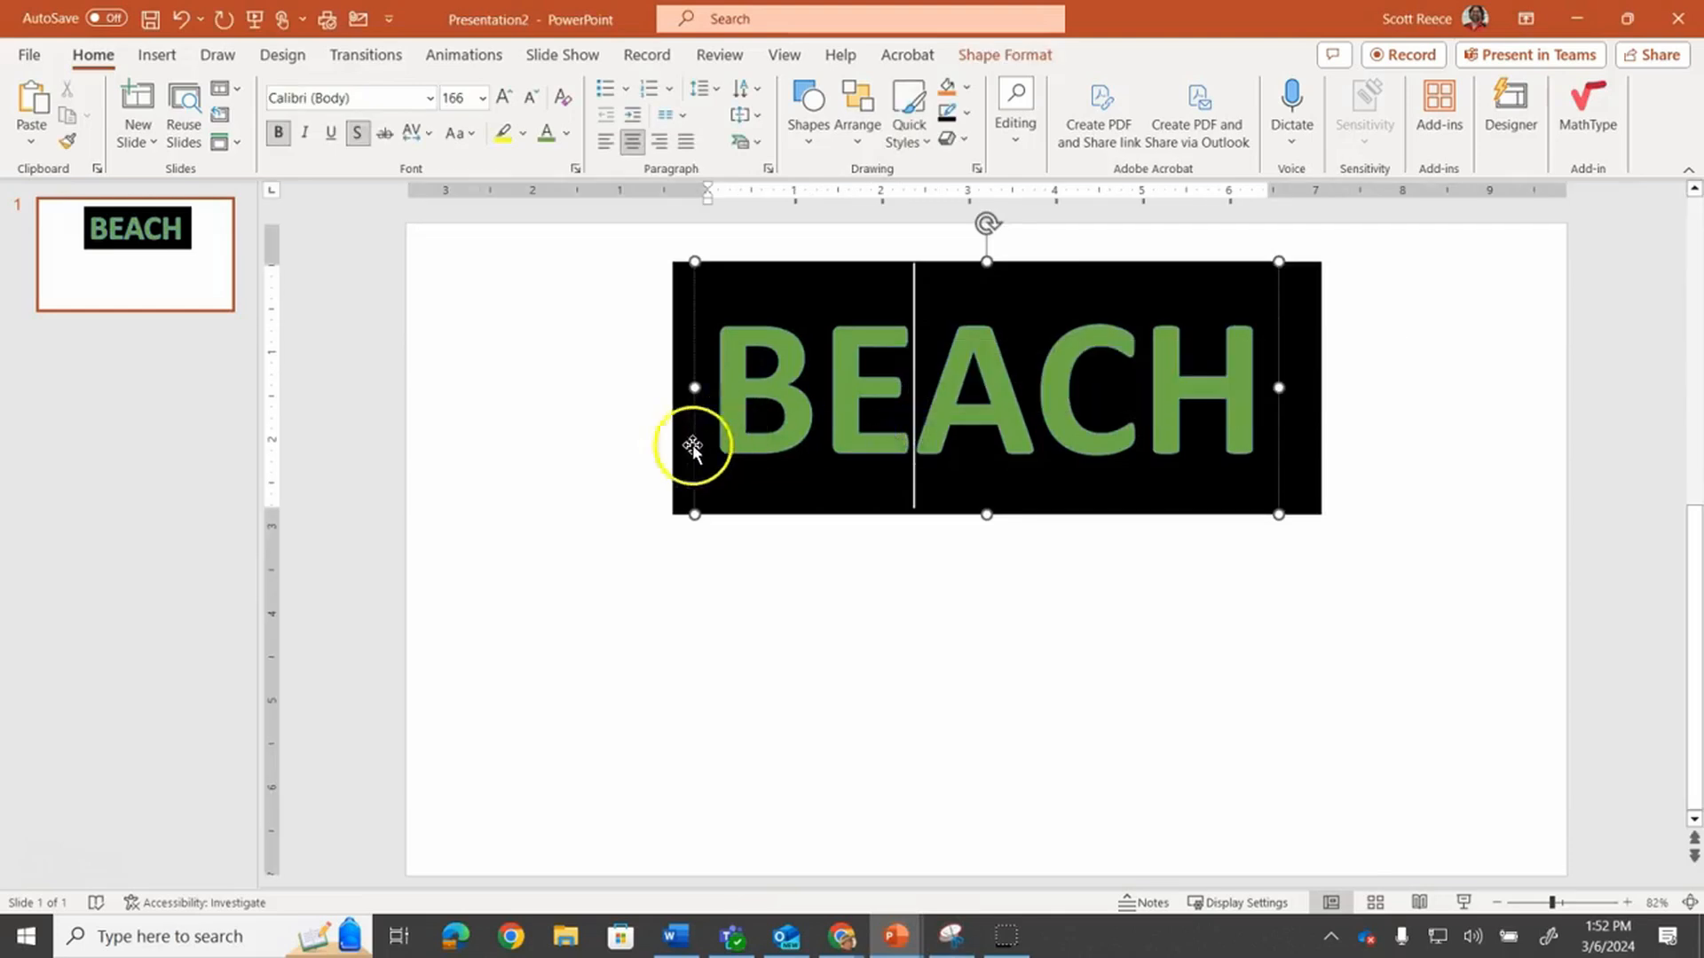
key("Delete")
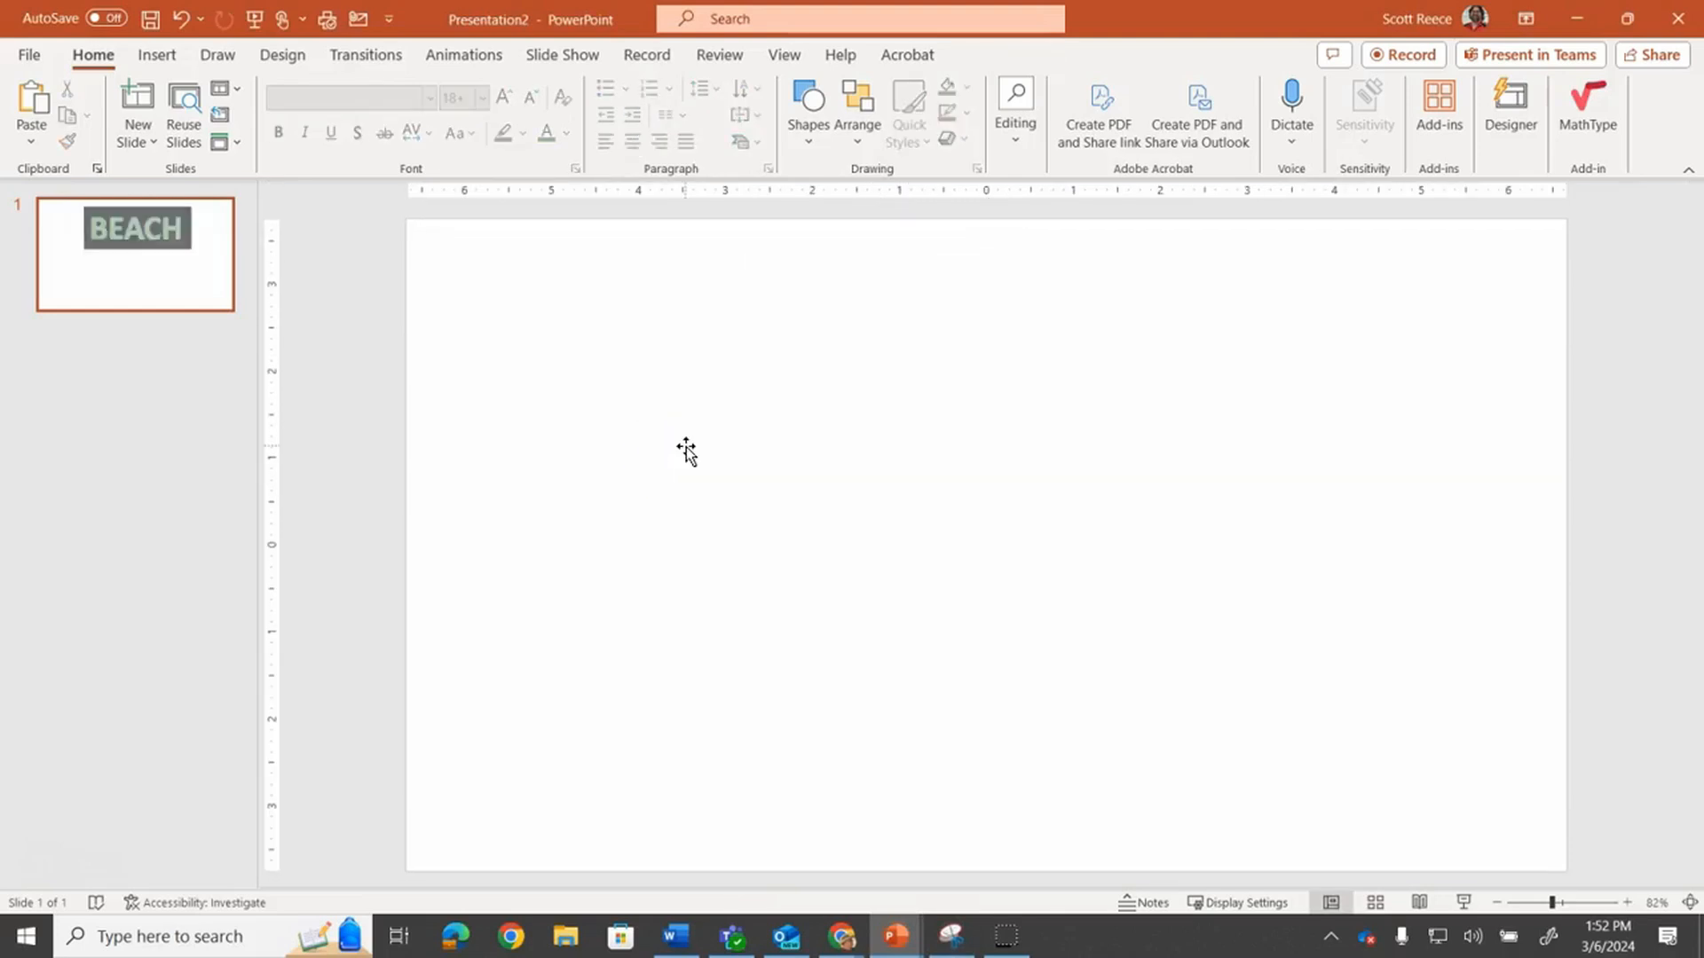
Paste the captured BEACH image and stretch it to fill the entire slide
key("ctrl+v")
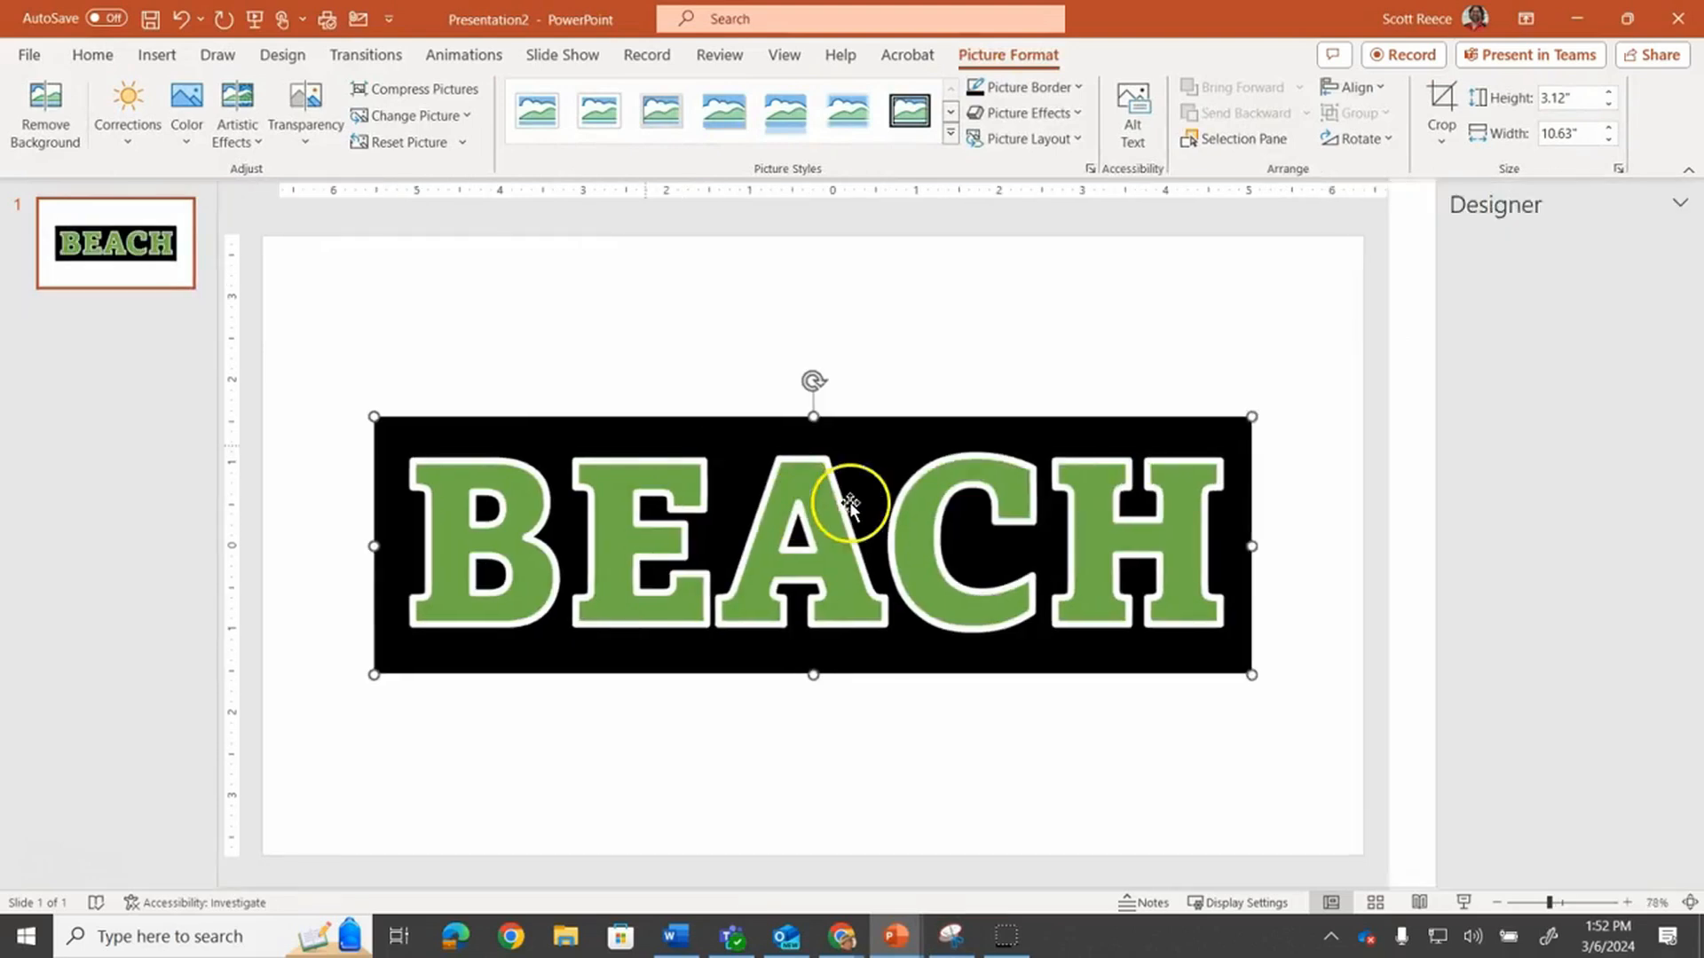
left_click_drag(787, 456, 674, 306)
left_click_drag(1132, 385, 1352, 382)
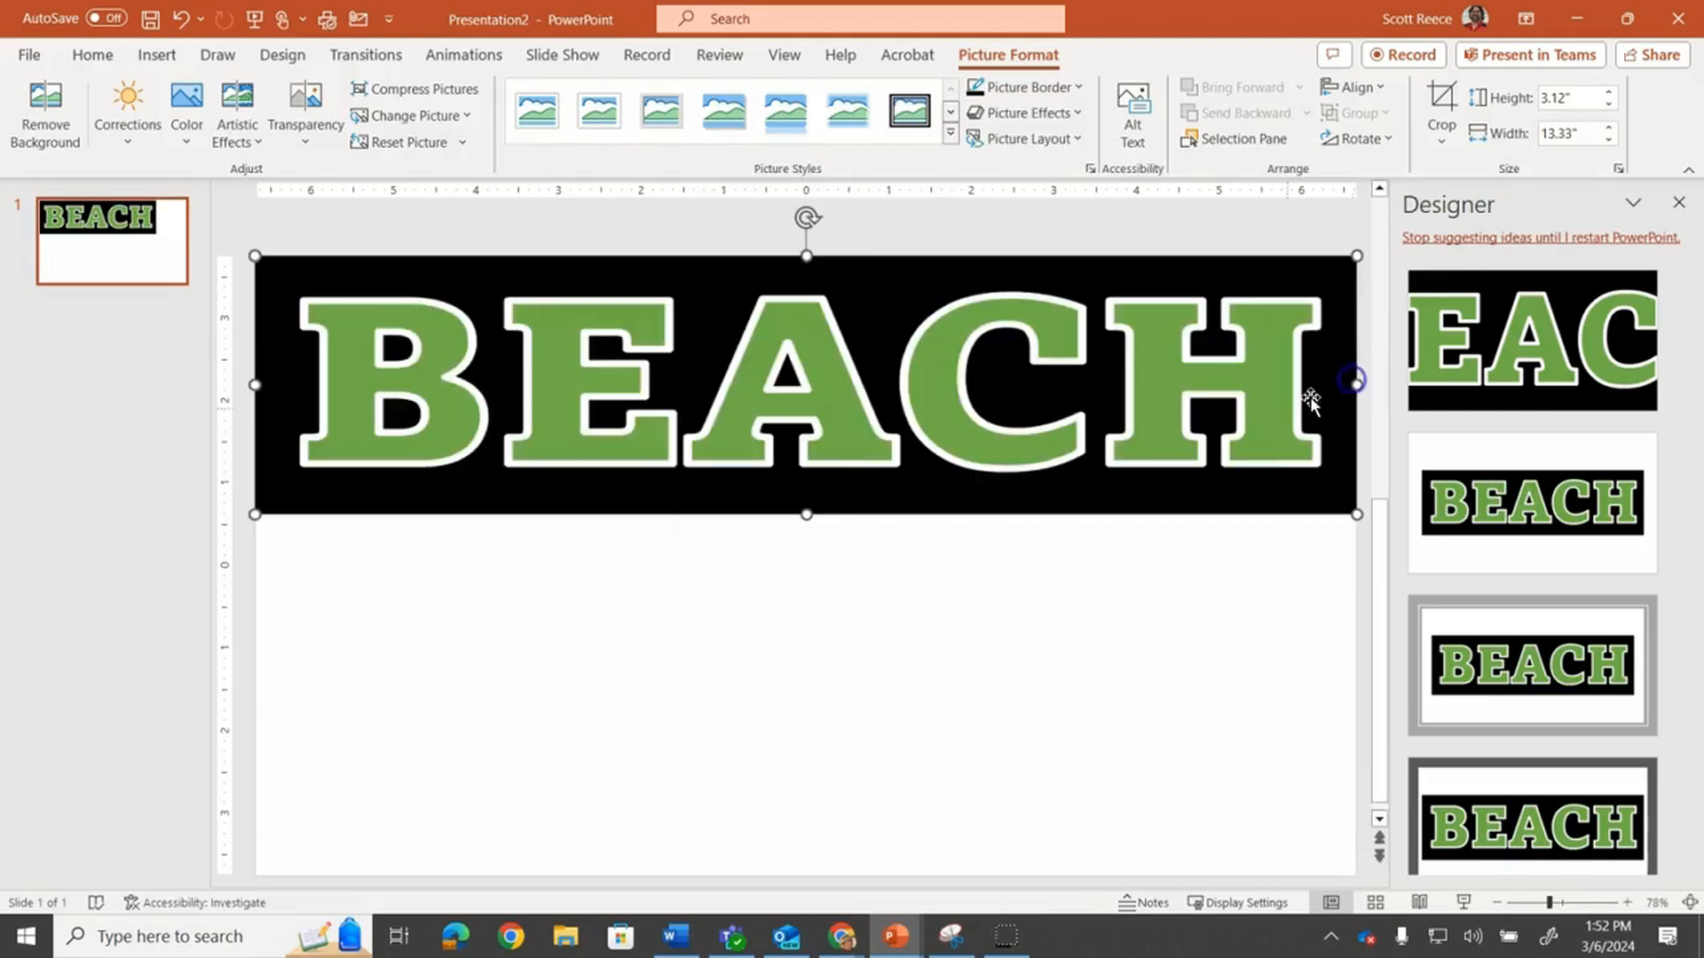
left_click_drag(809, 515, 855, 855)
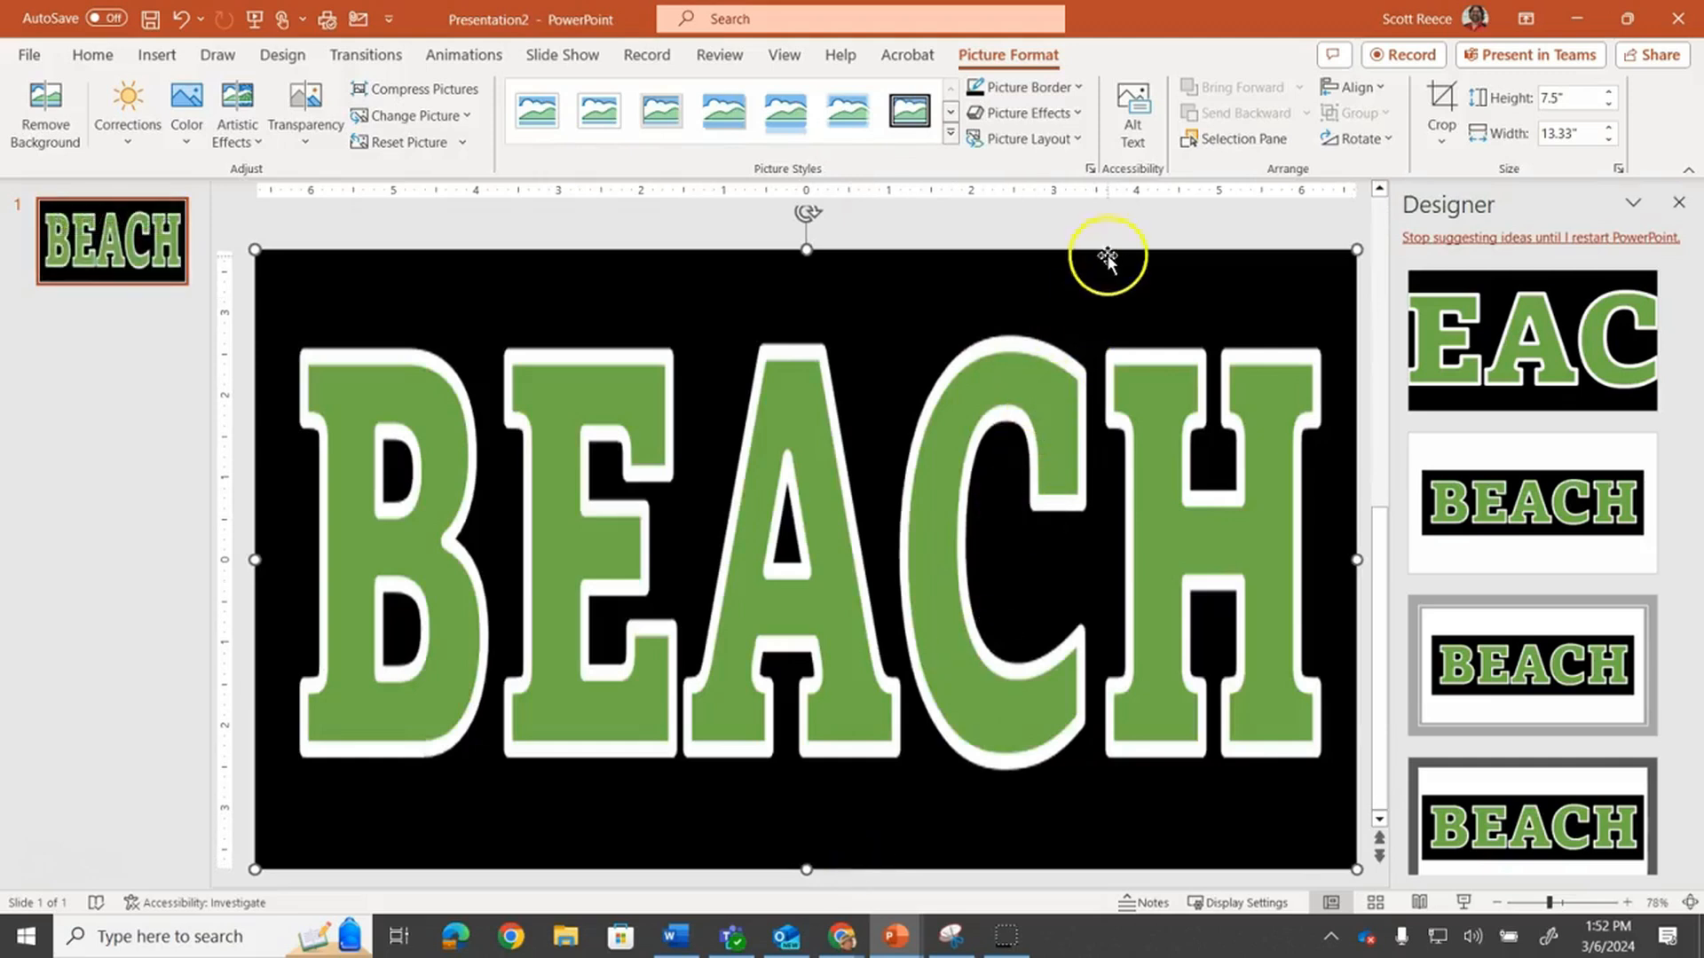
Switch to the 'sma' presentation open in Google Chrome
left_click(1111, 233)
mouse_move(830, 939)
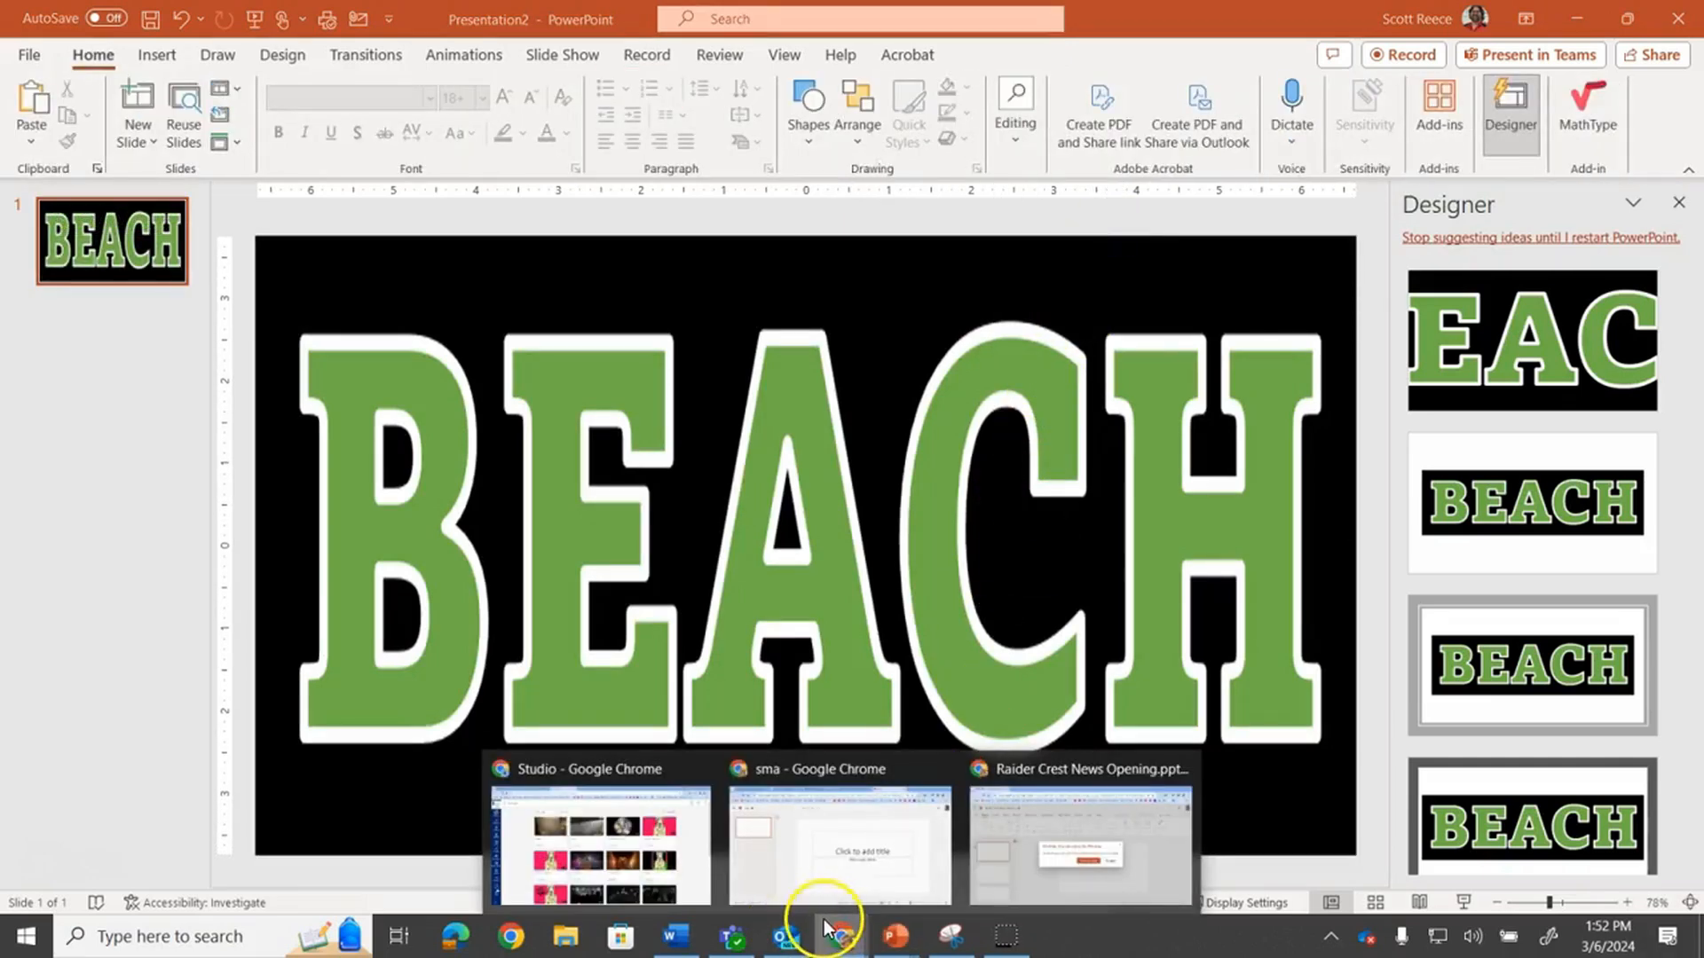
left_click(882, 828)
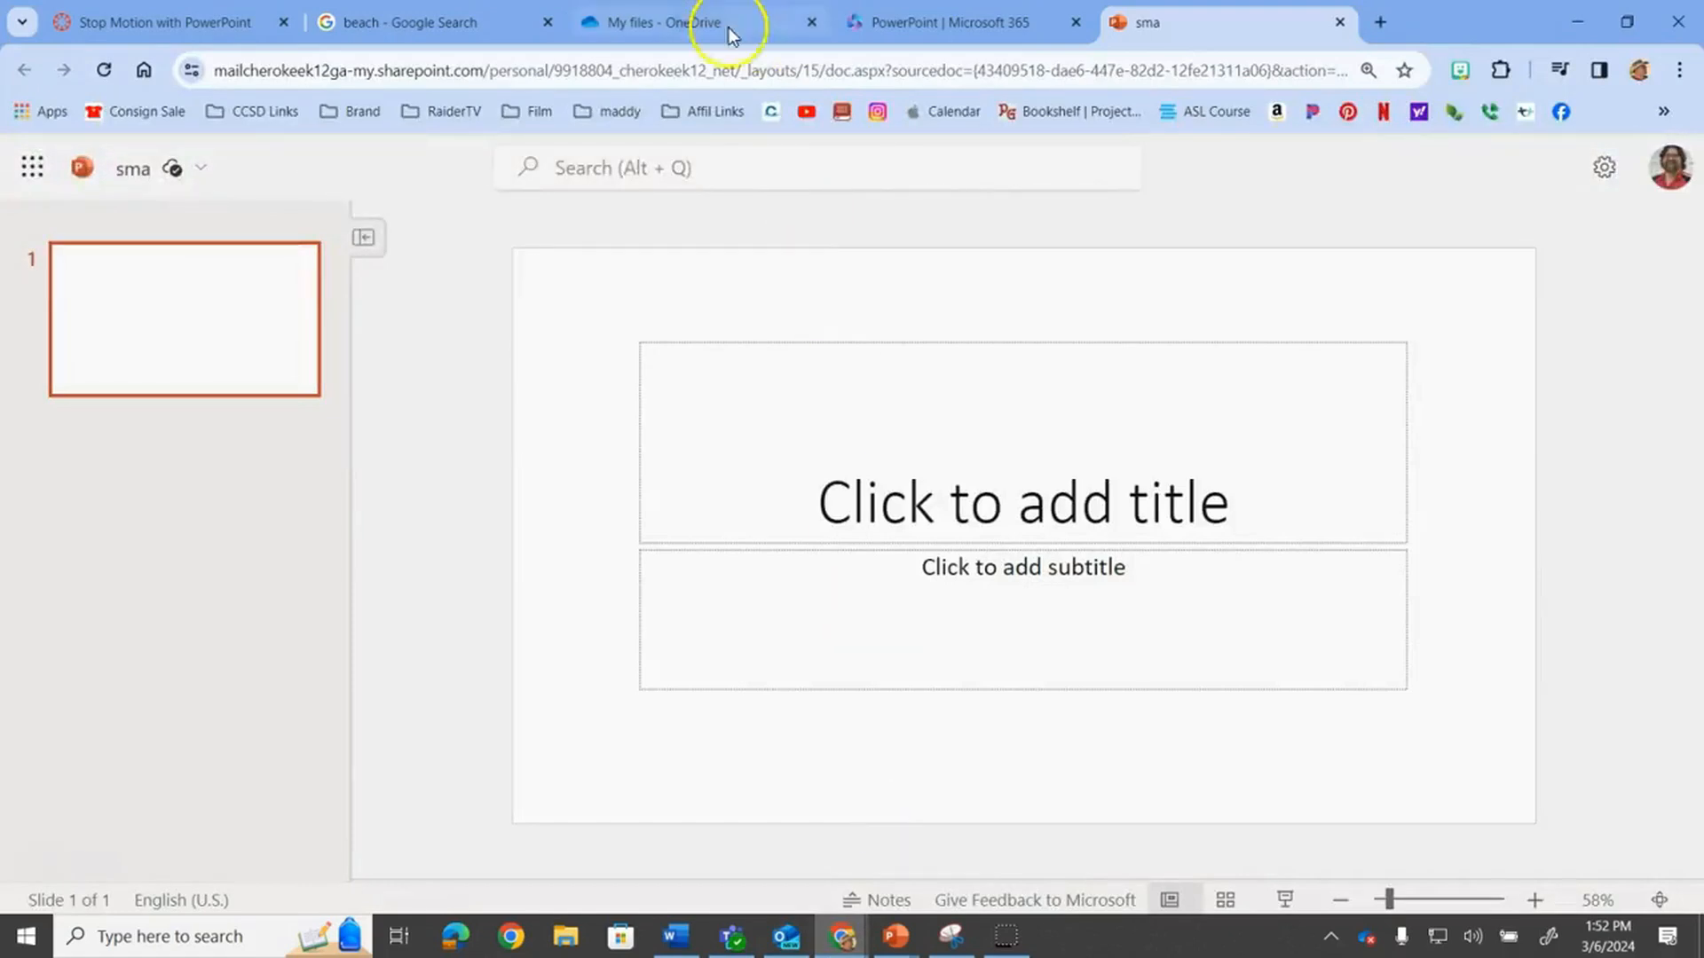
Copy the Wikipedia beach photo from the Google image results and switch to Presentation2 in PowerPoint
left_click(449, 22)
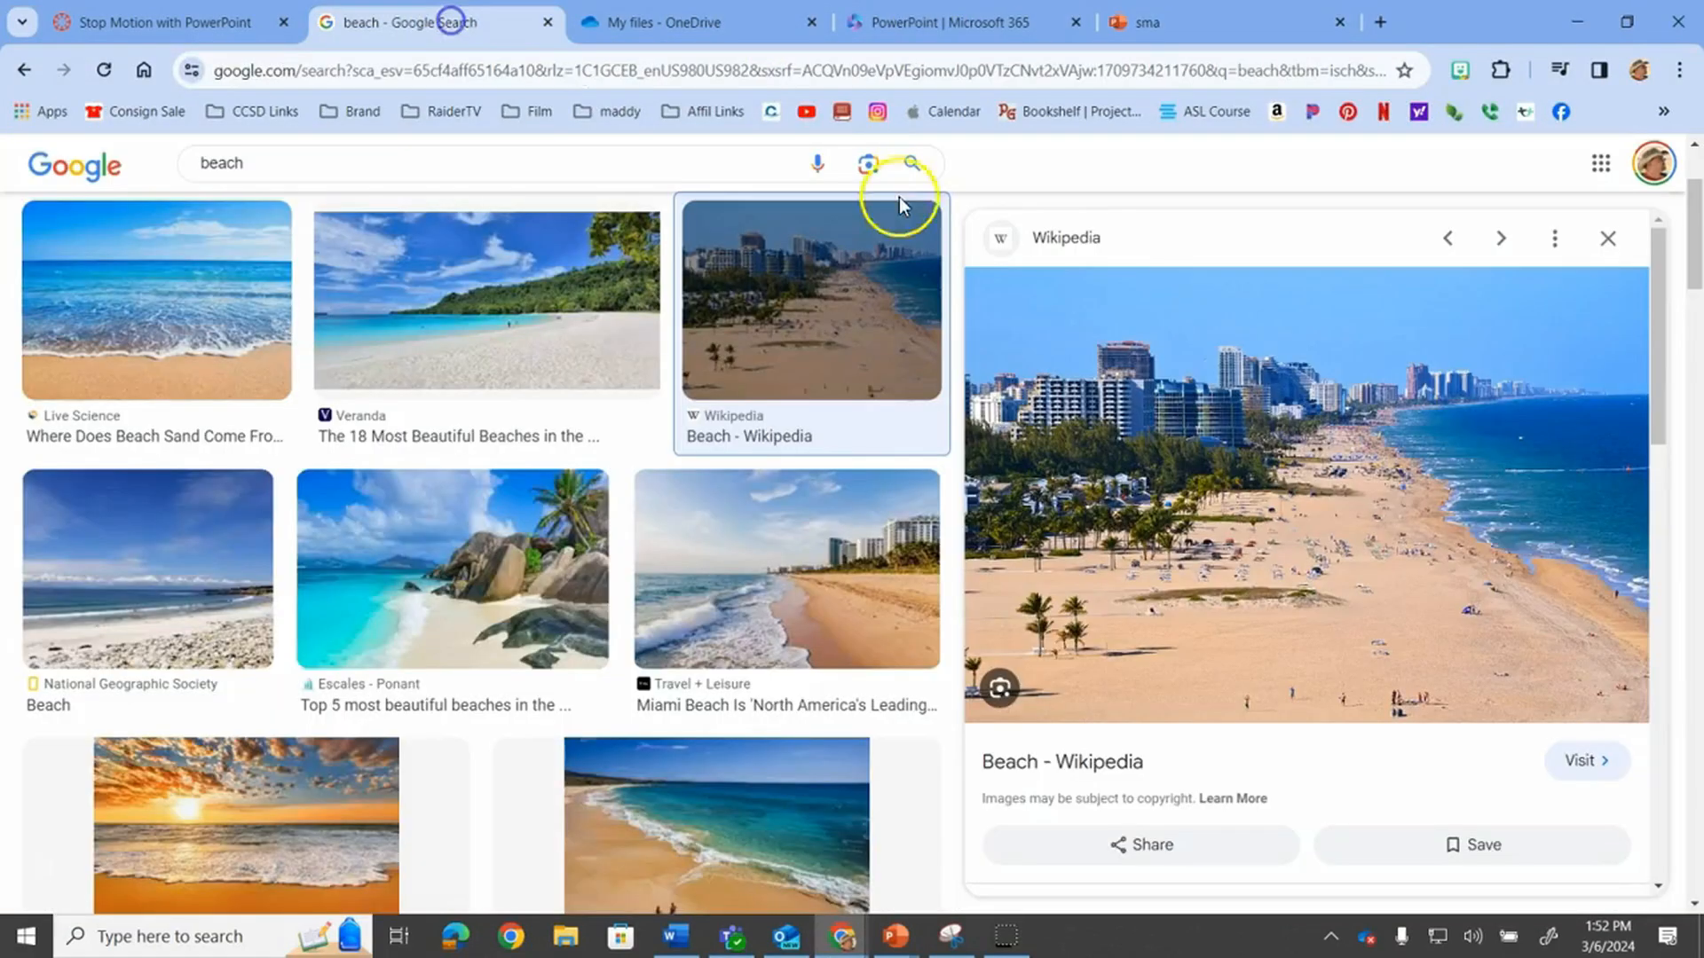
right_click(1168, 408)
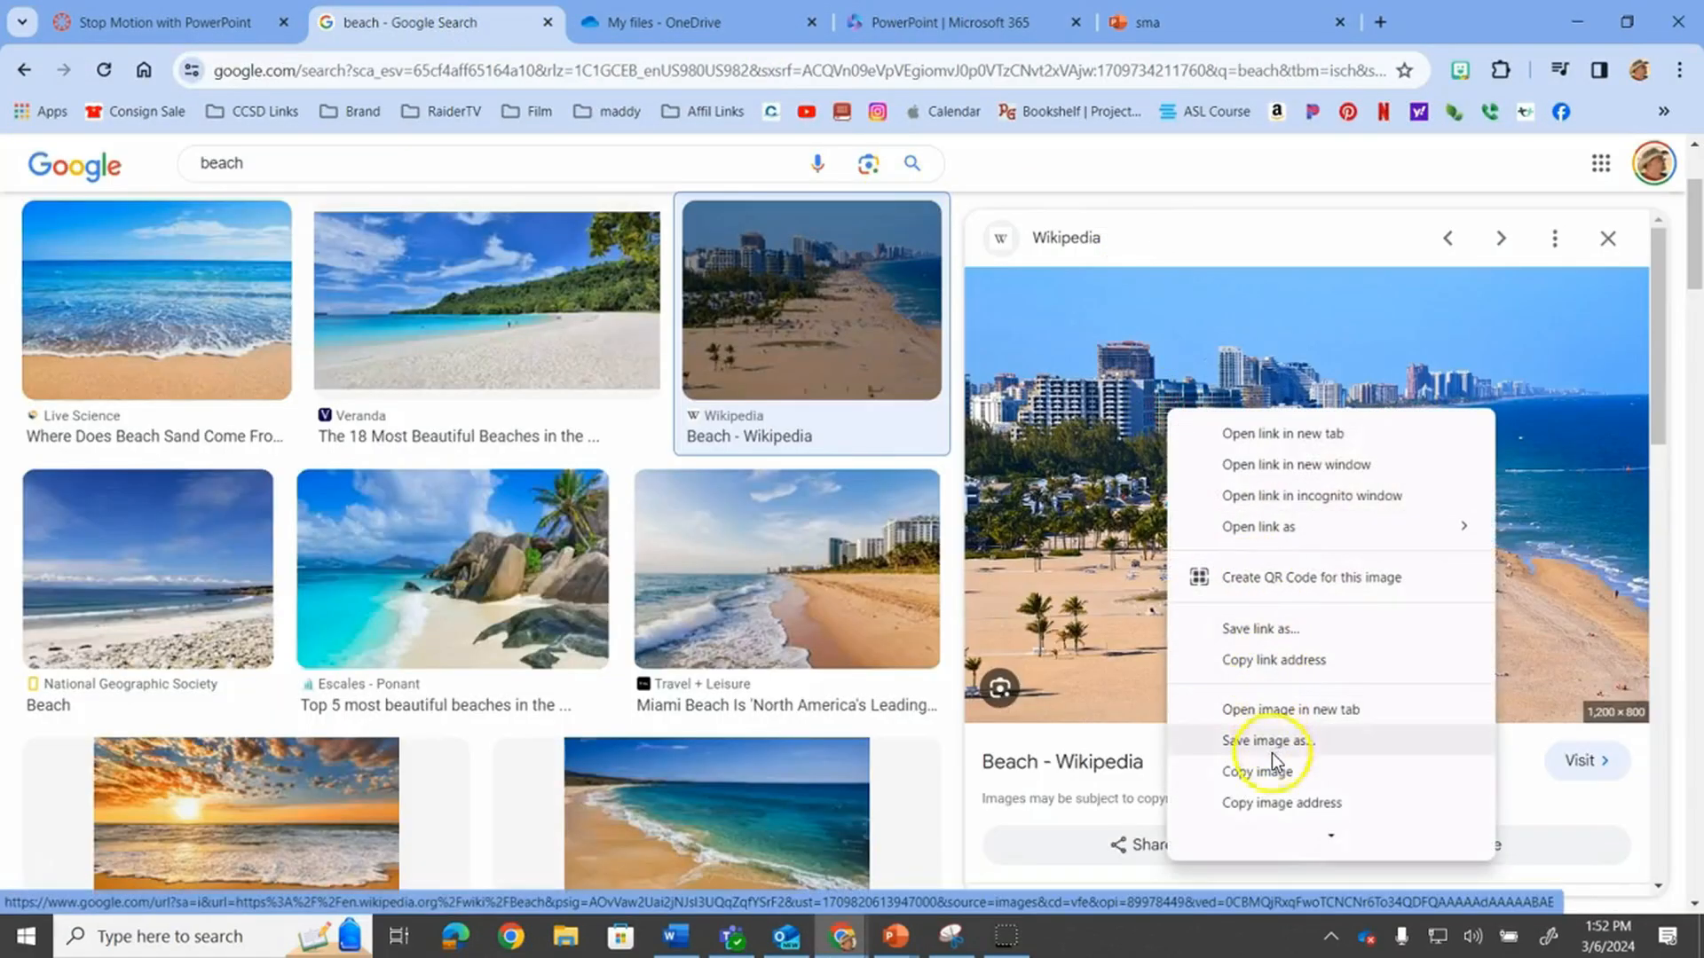
left_click(1269, 771)
mouse_move(897, 934)
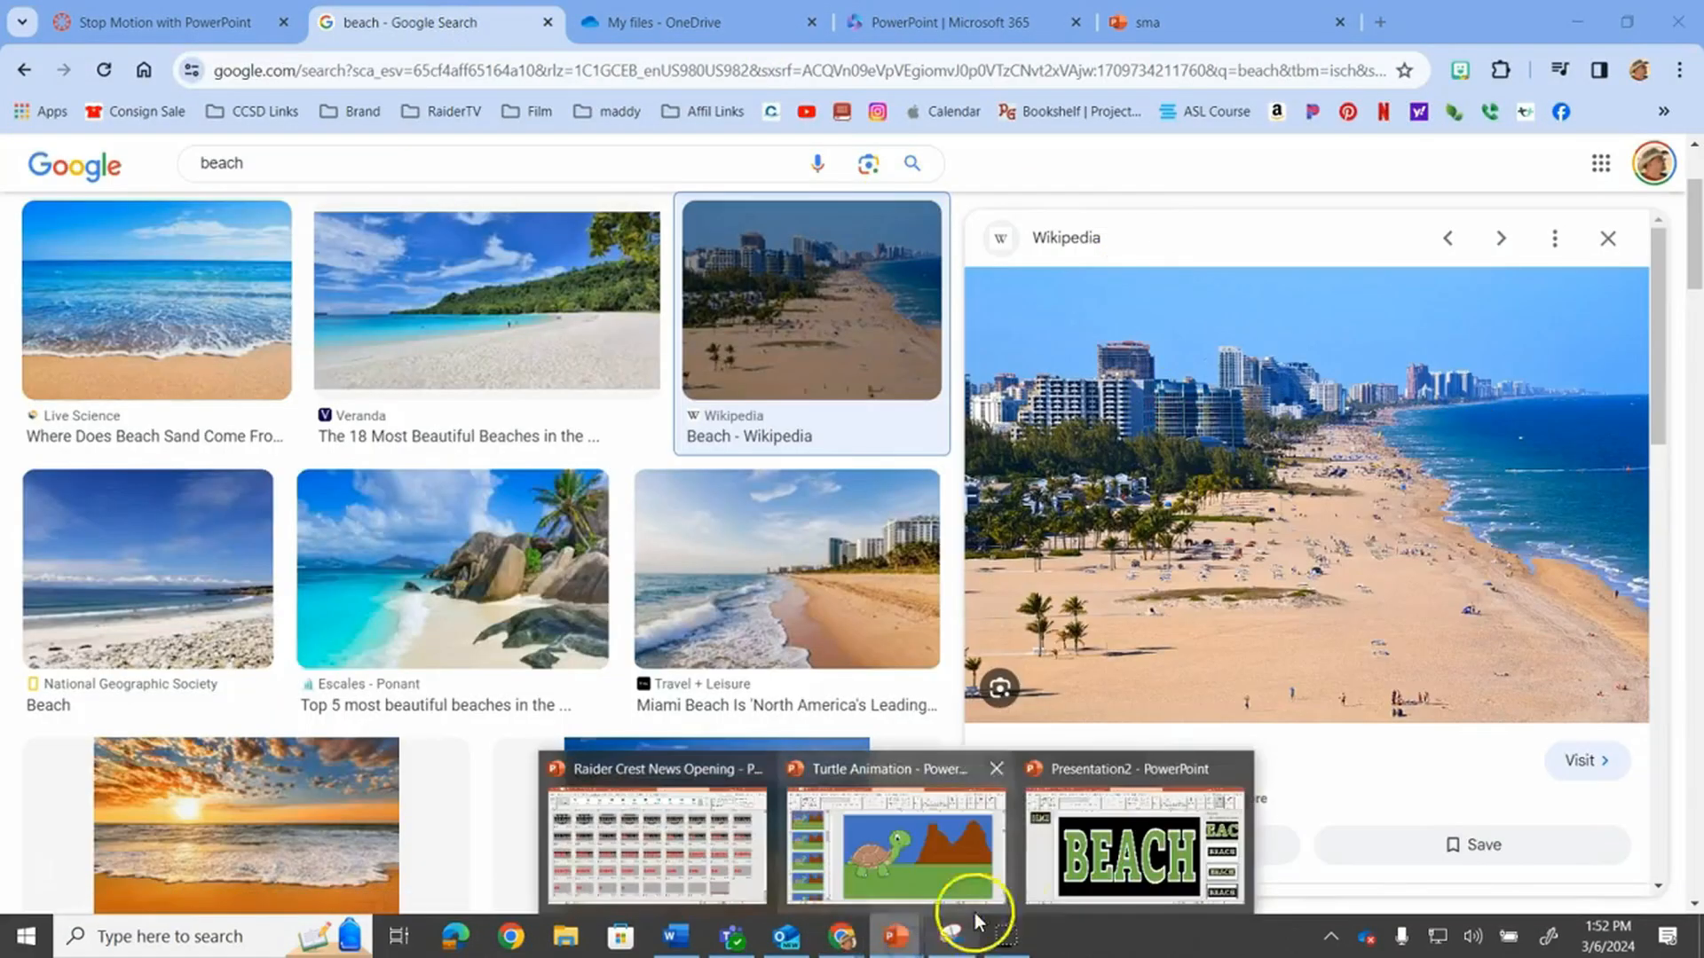
left_click(1081, 883)
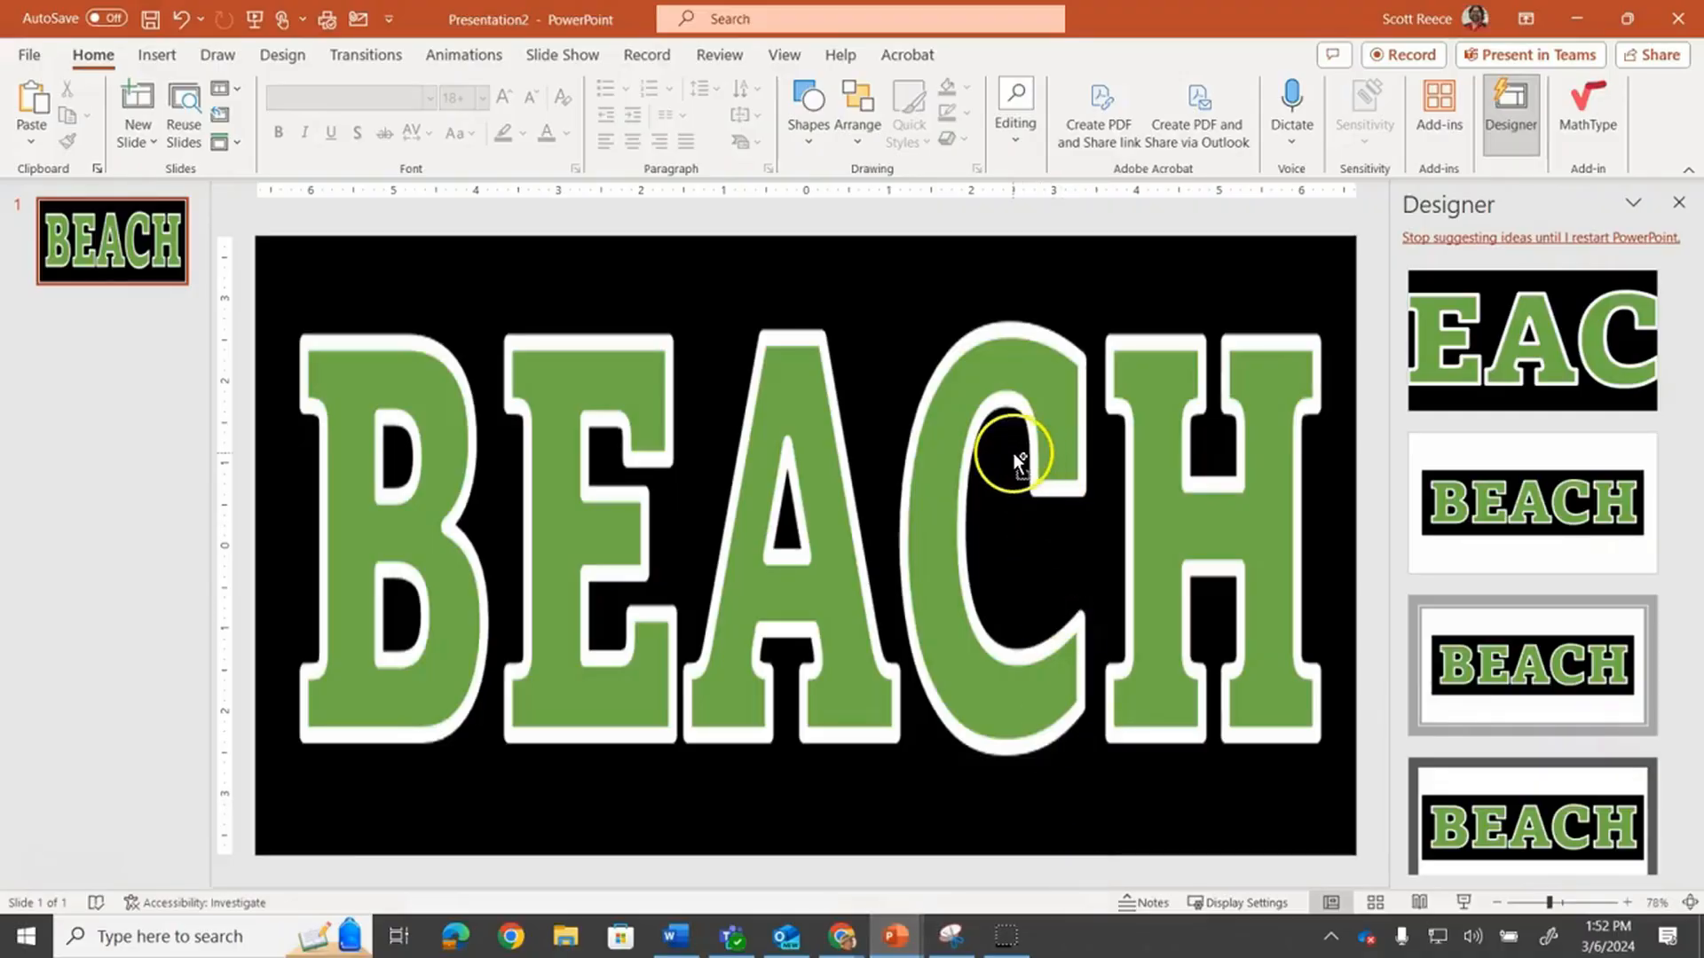
Paste the beach photo onto the slide and stretch it to the full slide width
key("ctrl+v")
left_click_drag(342, 561, 255, 560)
left_click_drag(1272, 560, 1363, 559)
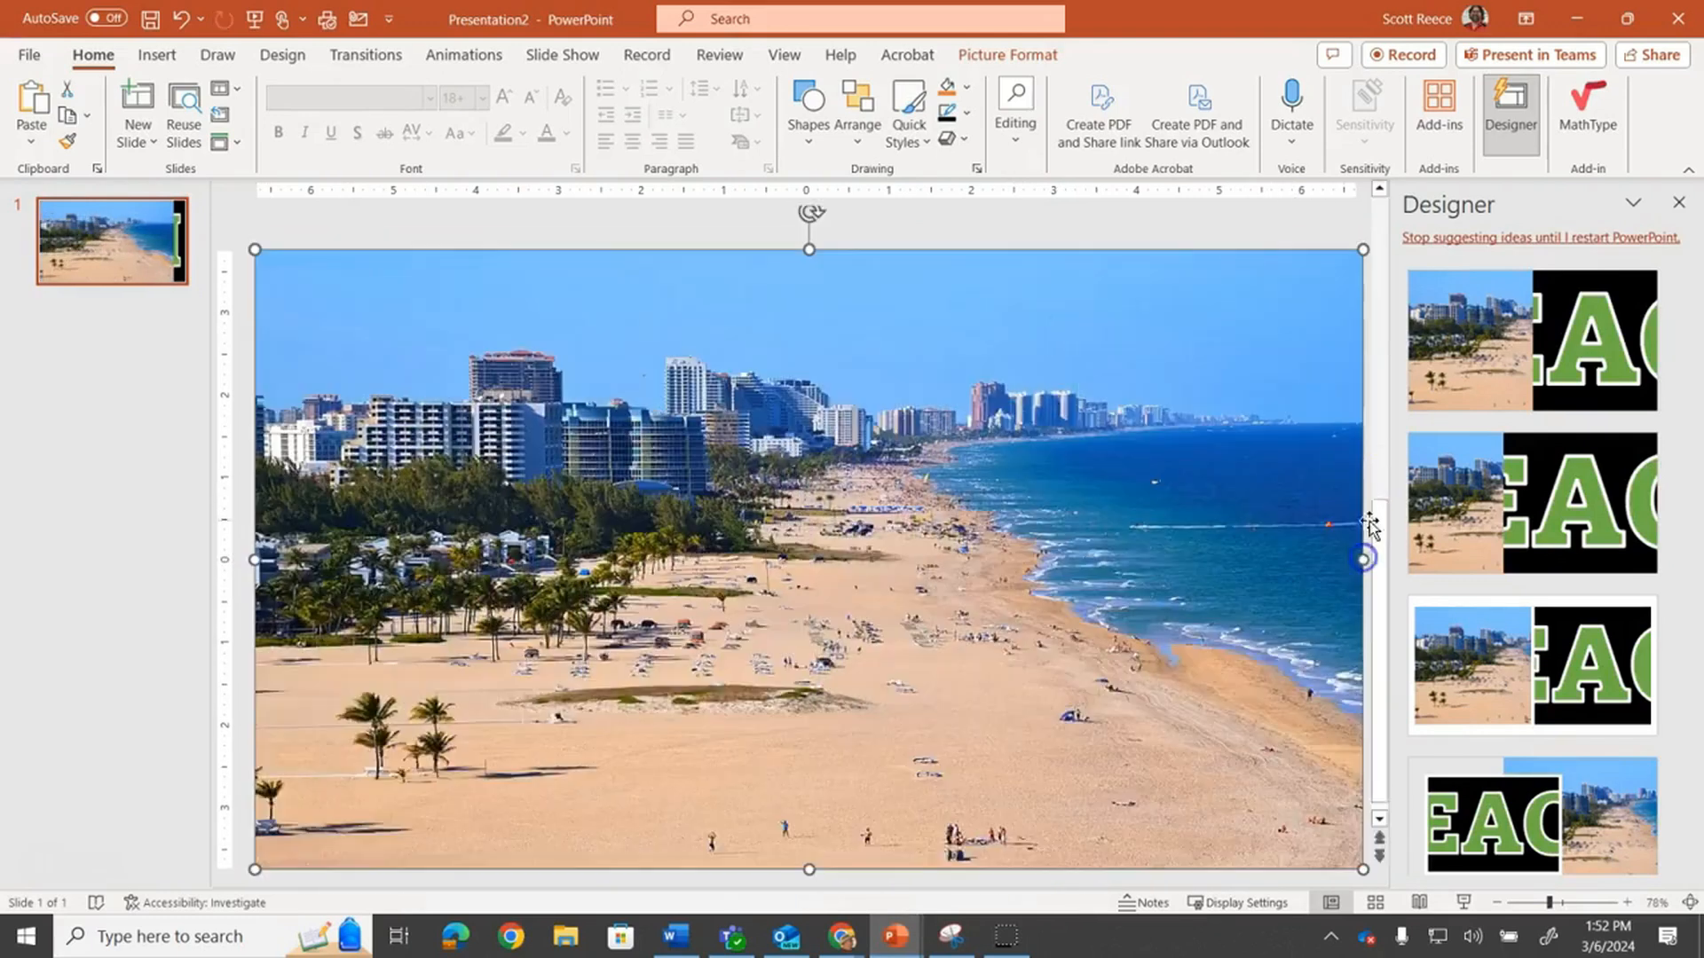
Send the beach photo to the back, behind the BEACH picture
left_click(874, 120)
left_click(912, 238)
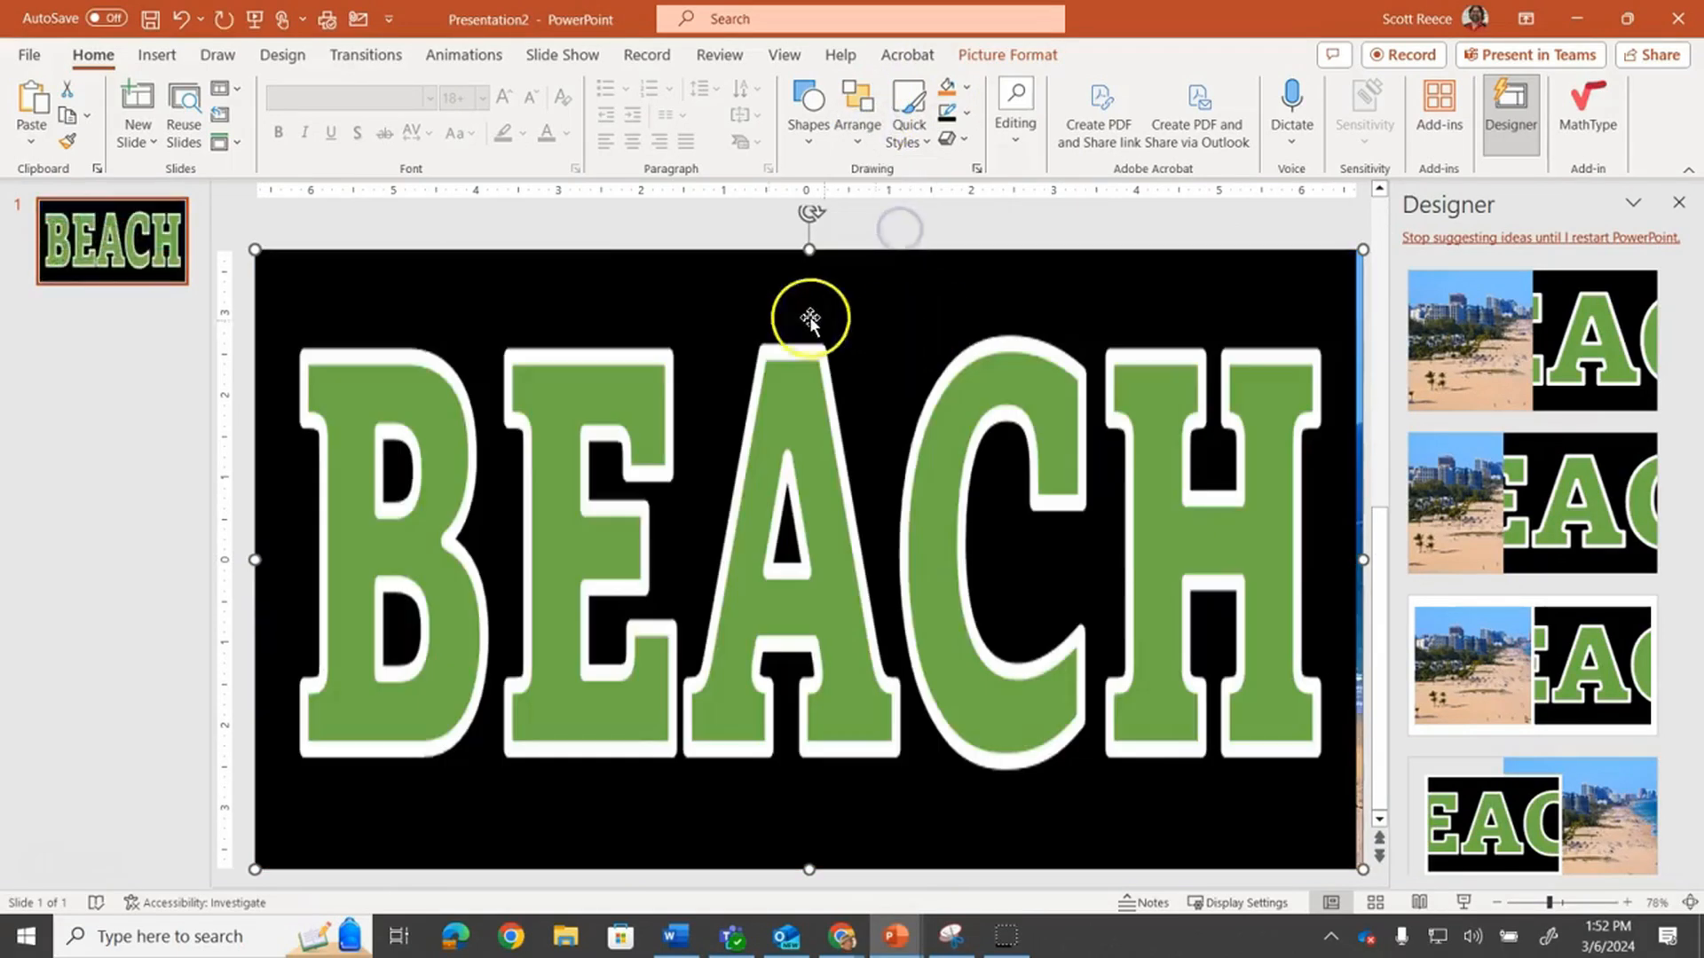
Set the green letter fill of the BEACH picture as its transparent colour
left_click(638, 285)
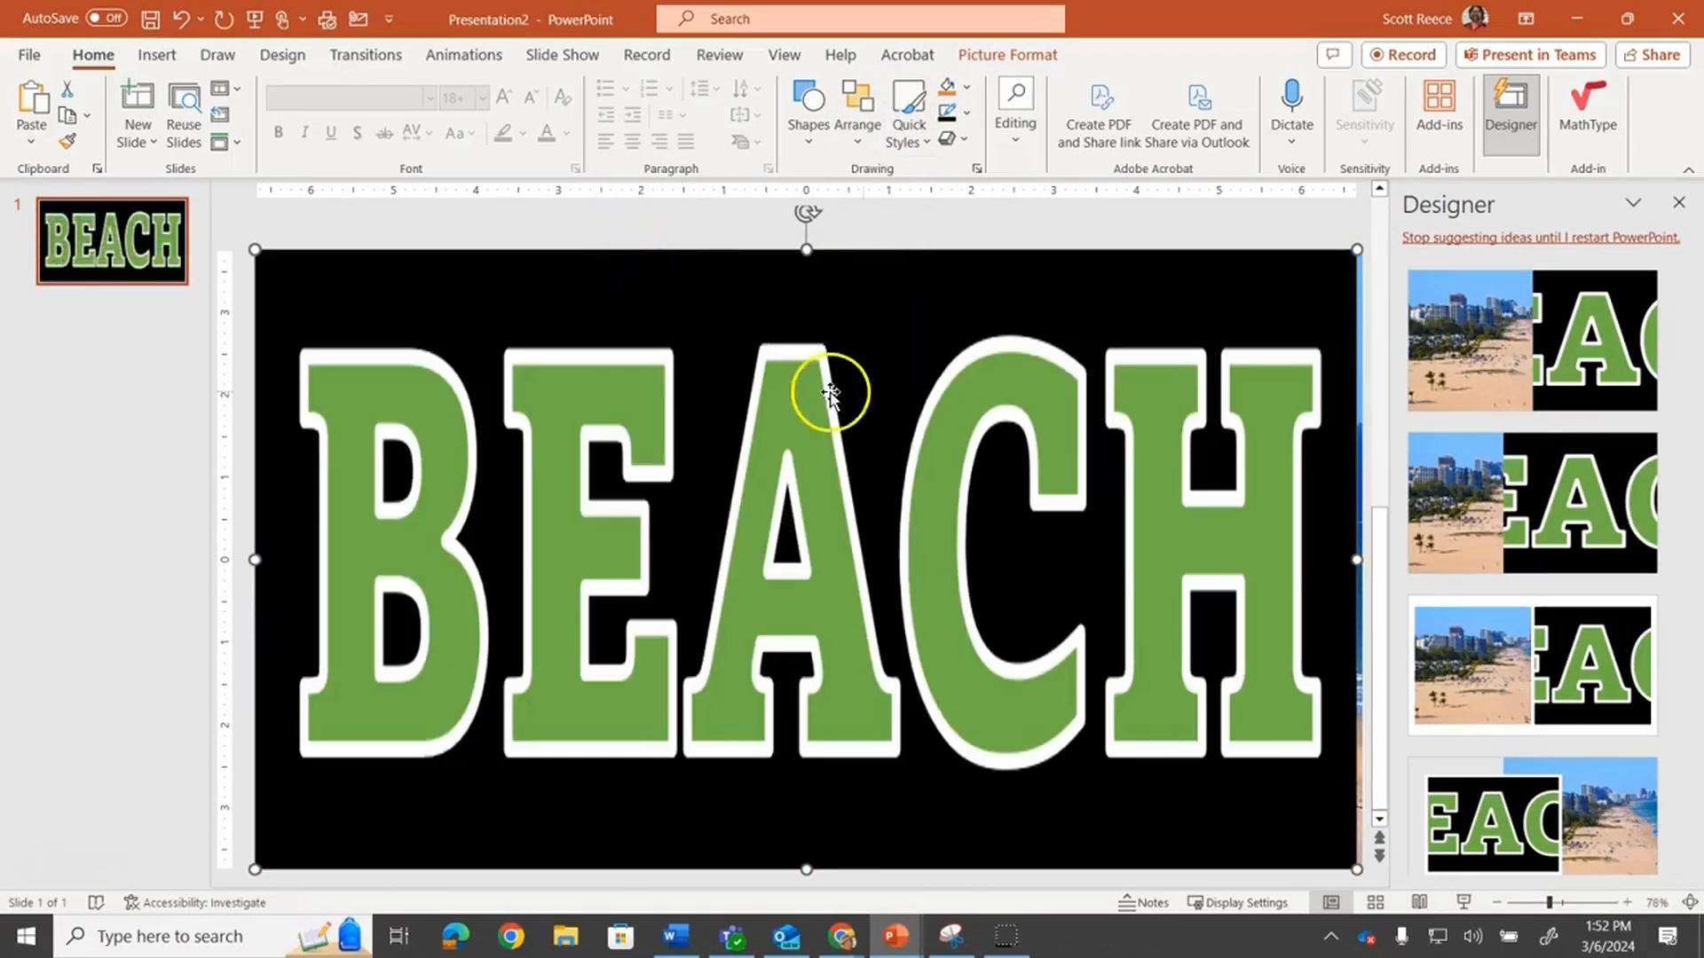
left_click(985, 59)
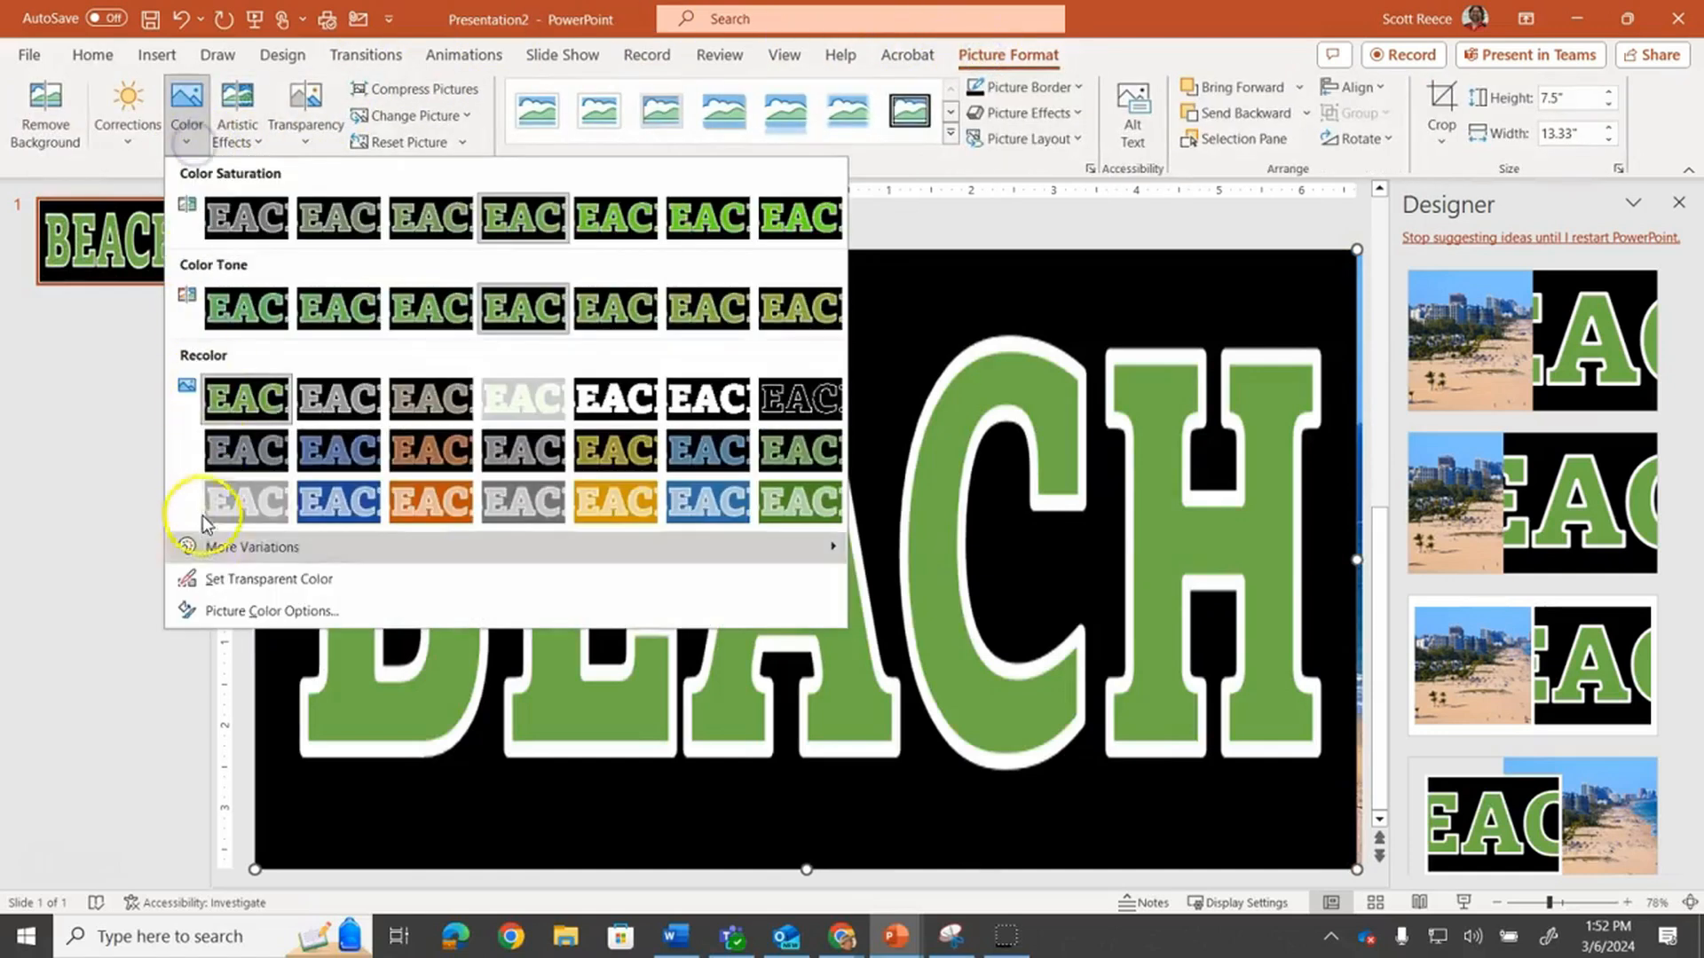
left_click(191, 578)
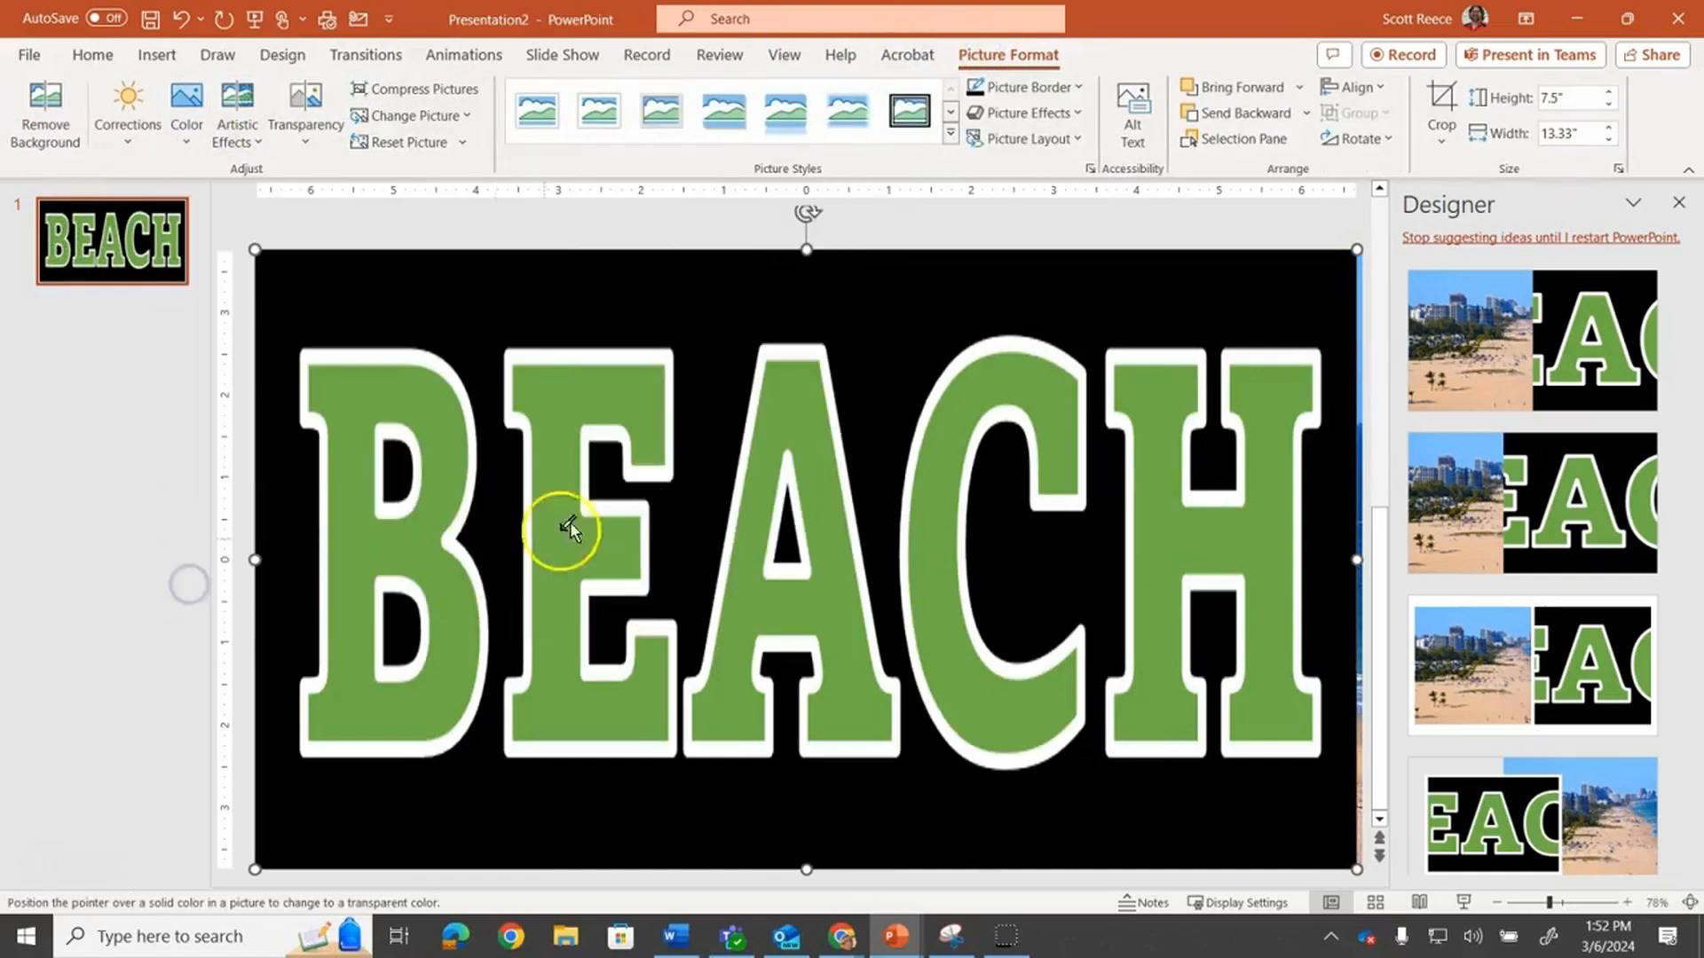
left_click(815, 401)
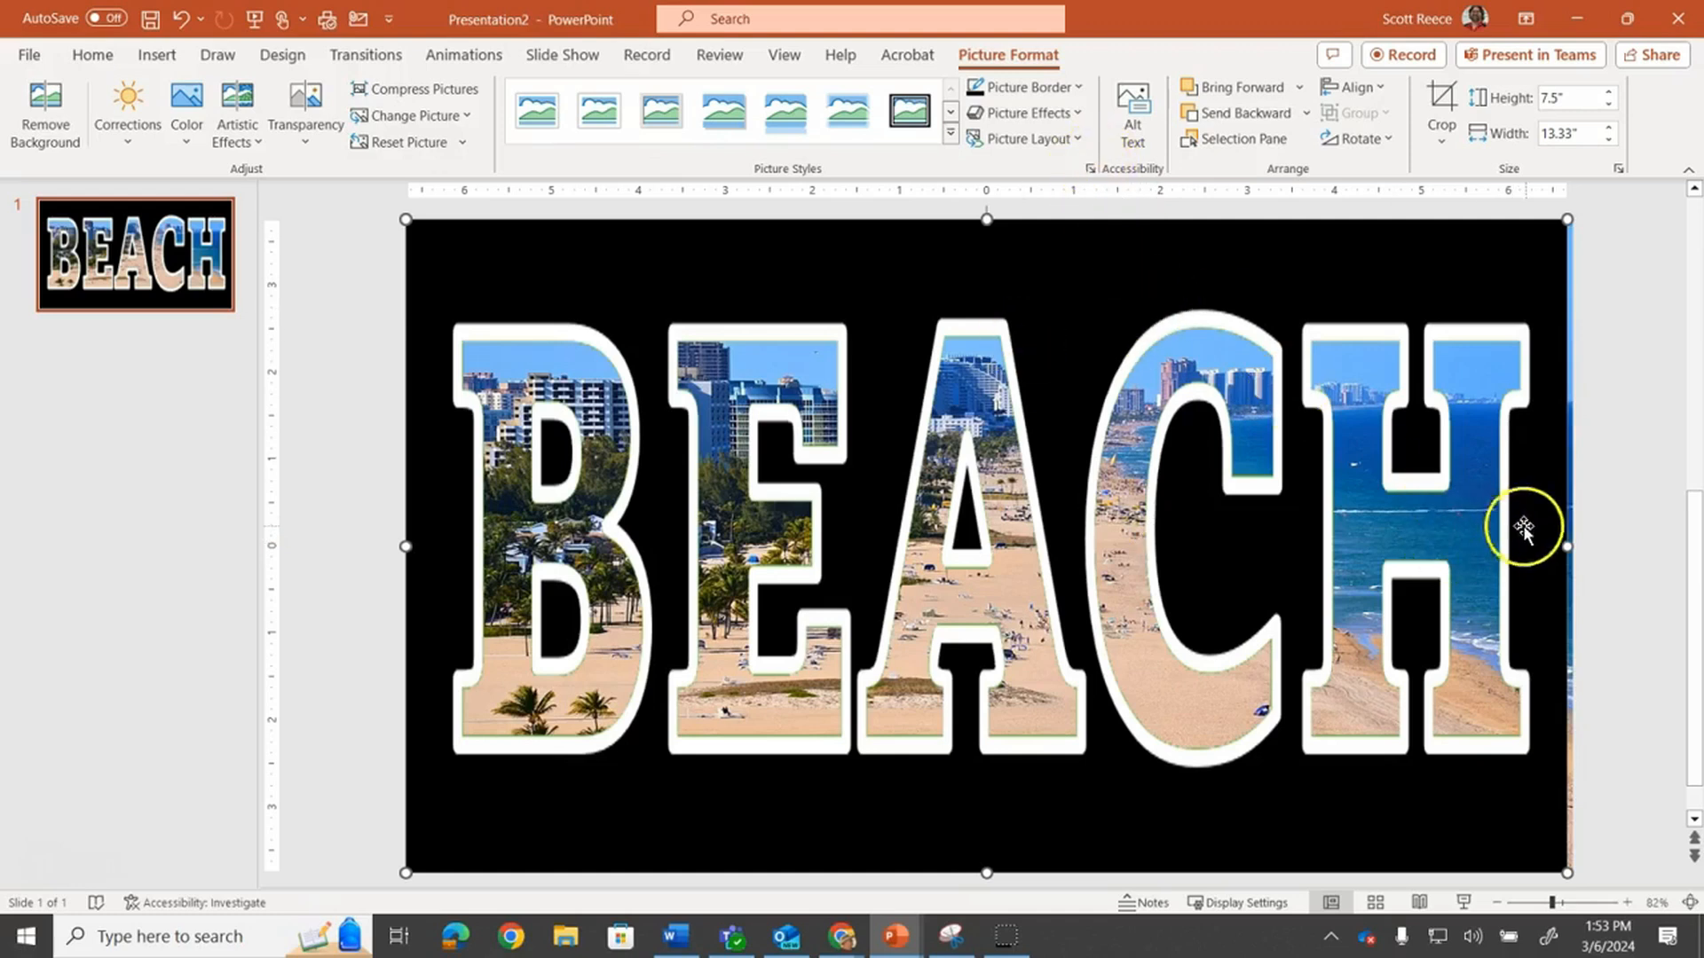
Preview the slide in Slide Show view and return to editing
left_click(1568, 548)
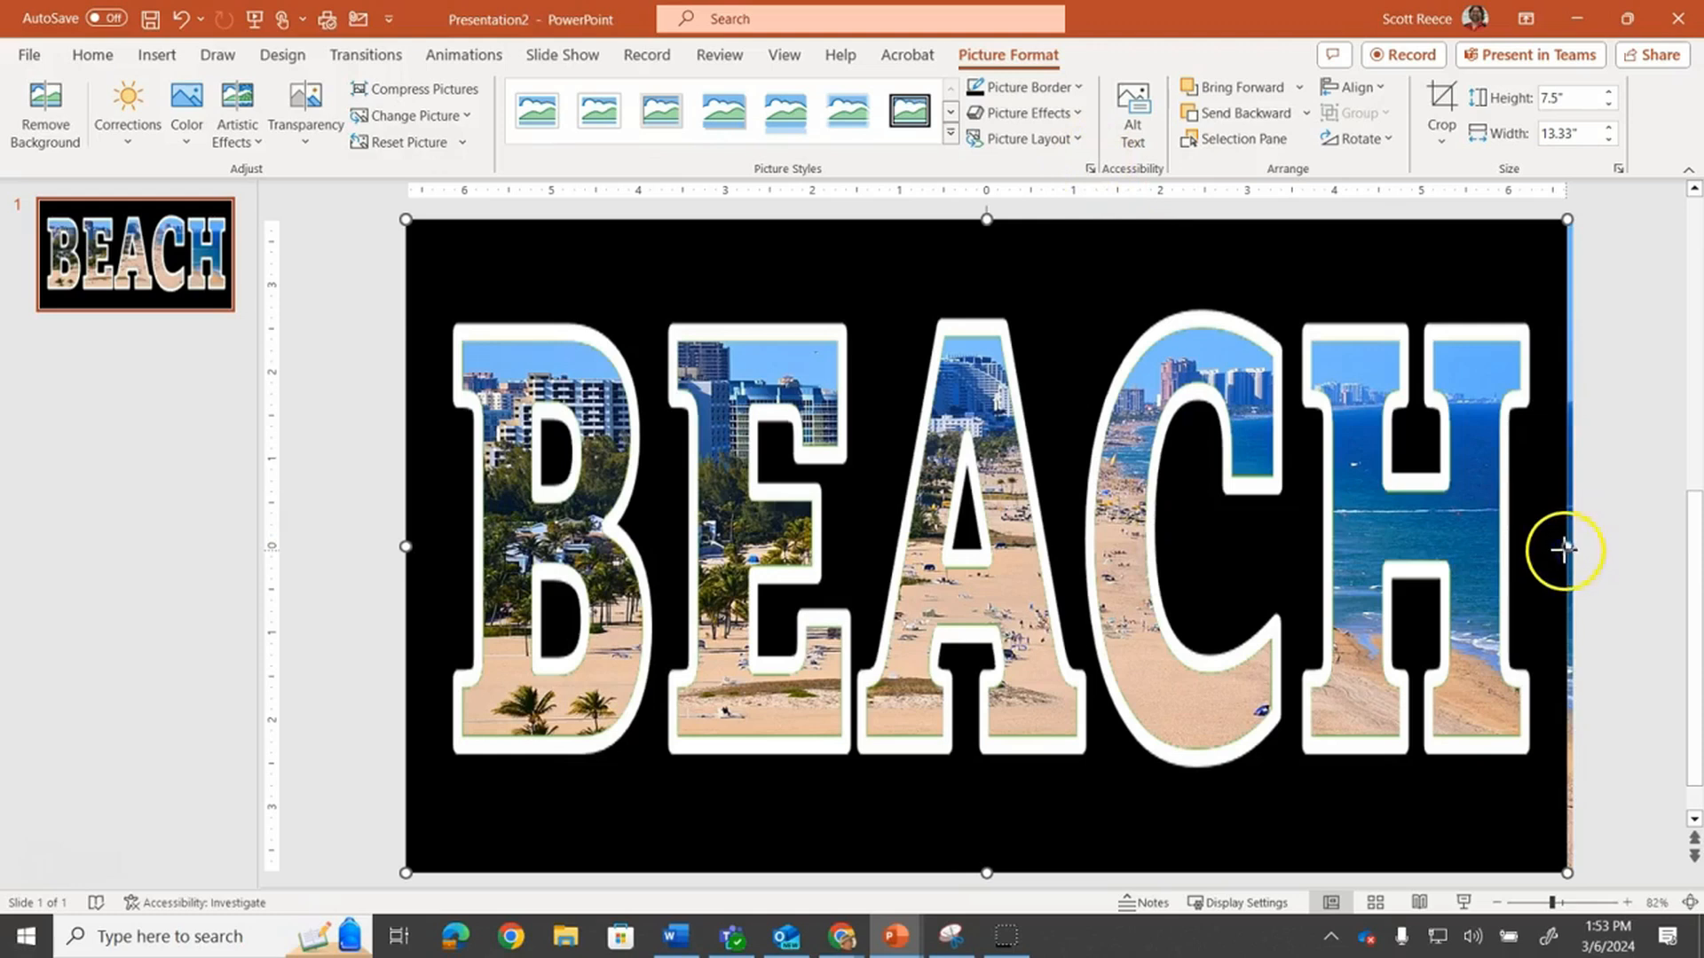
left_click(1463, 902)
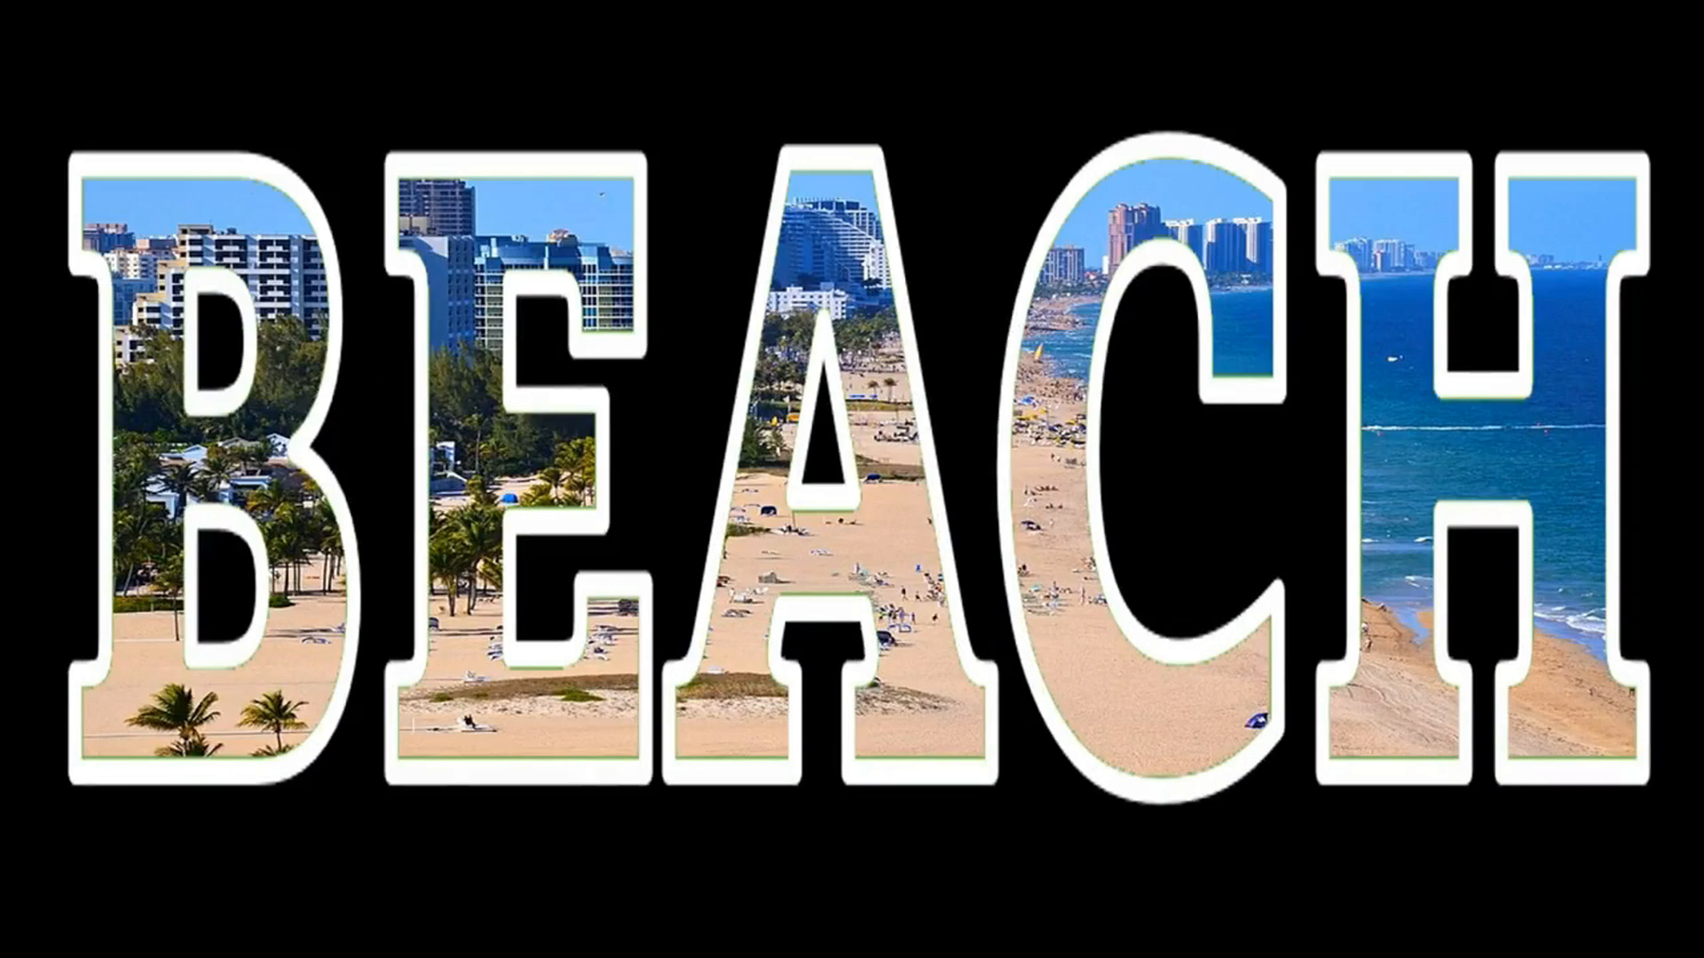
key("Escape")
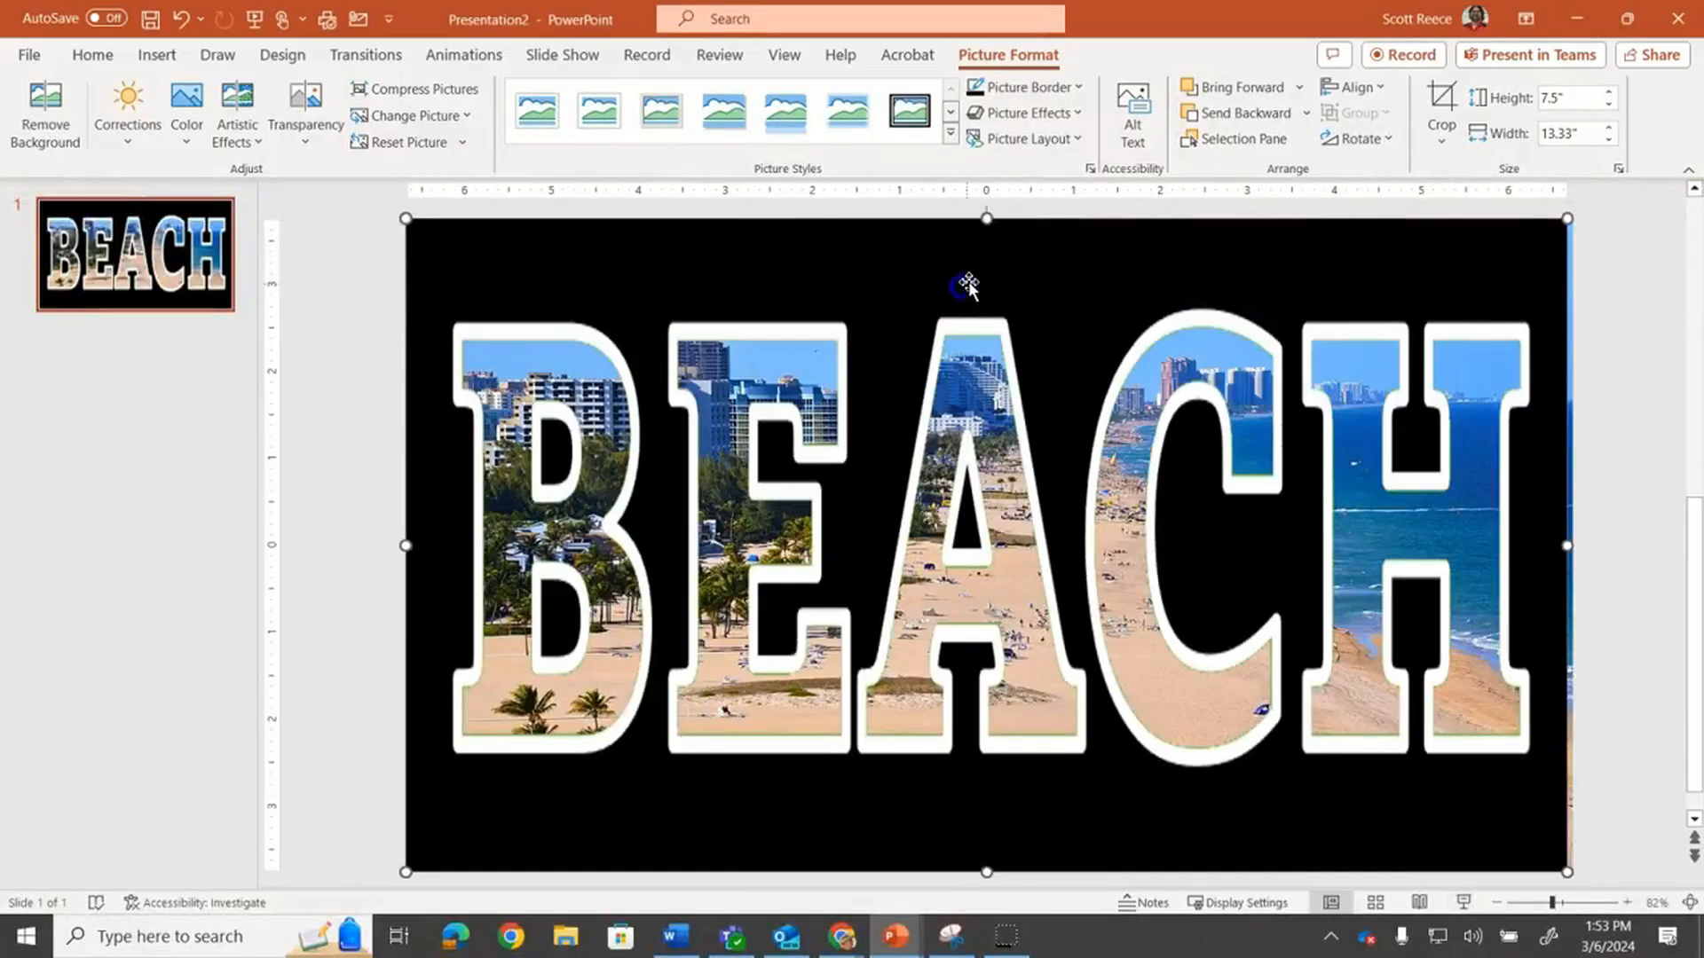
Delete the BEACH picture from the slide
left_click(1019, 278)
key("Delete")
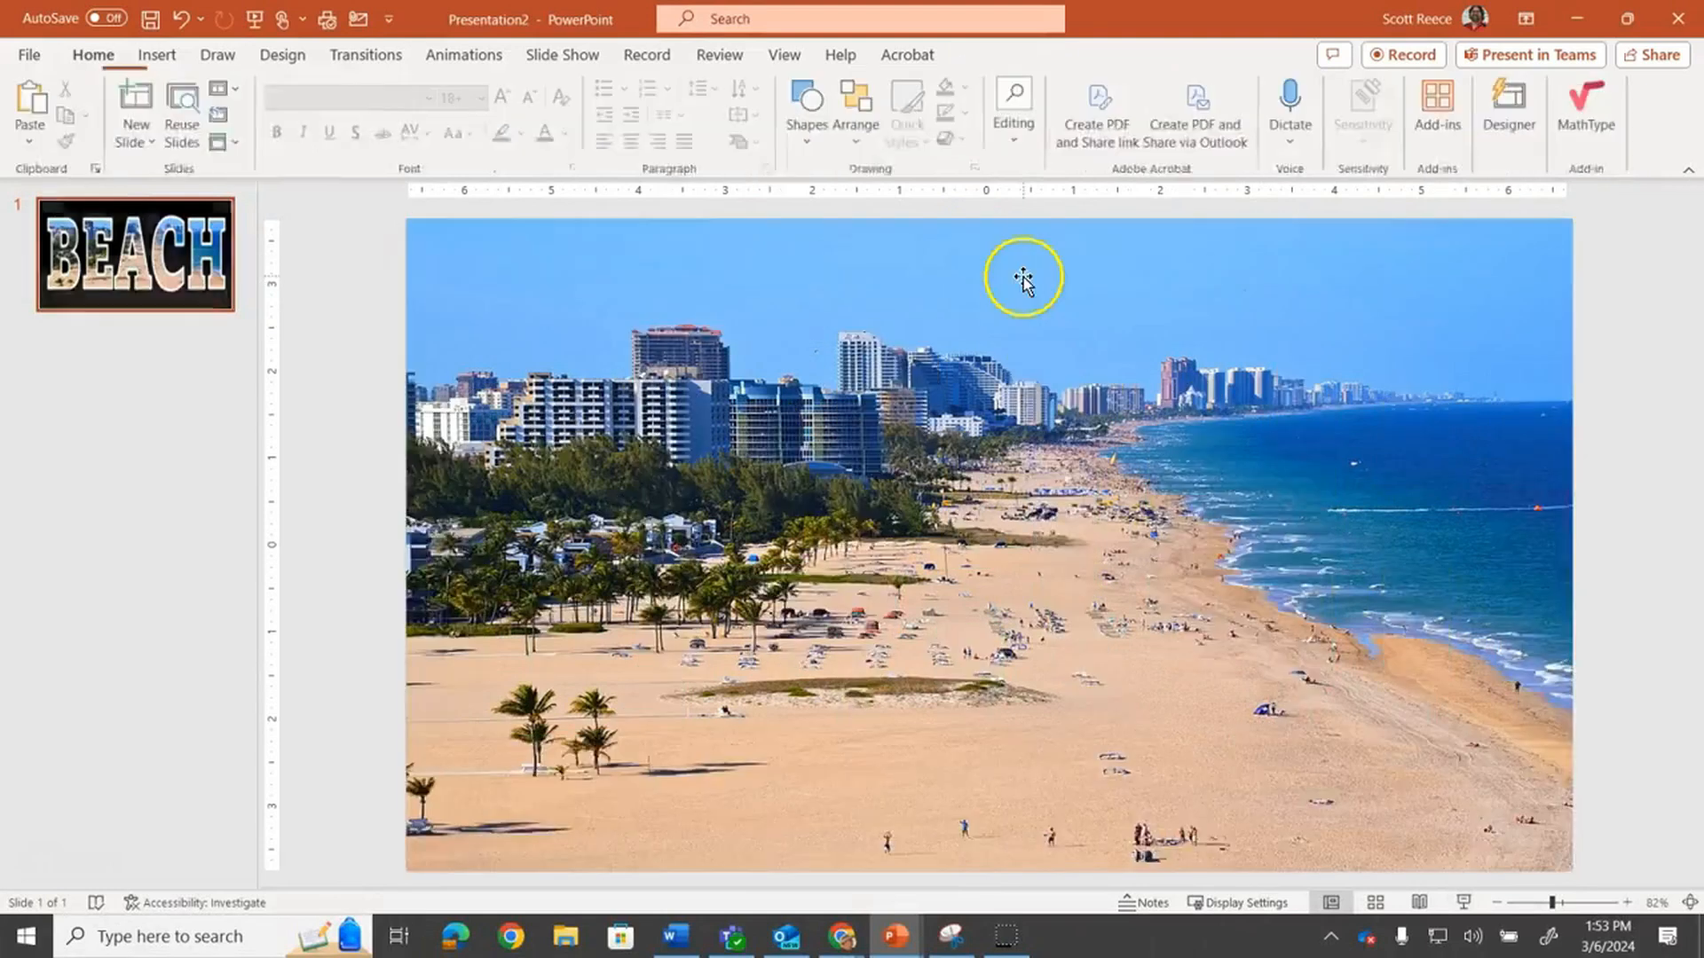
Draw a rectangle covering the whole slide and apply the black shape style to it
left_click(156, 53)
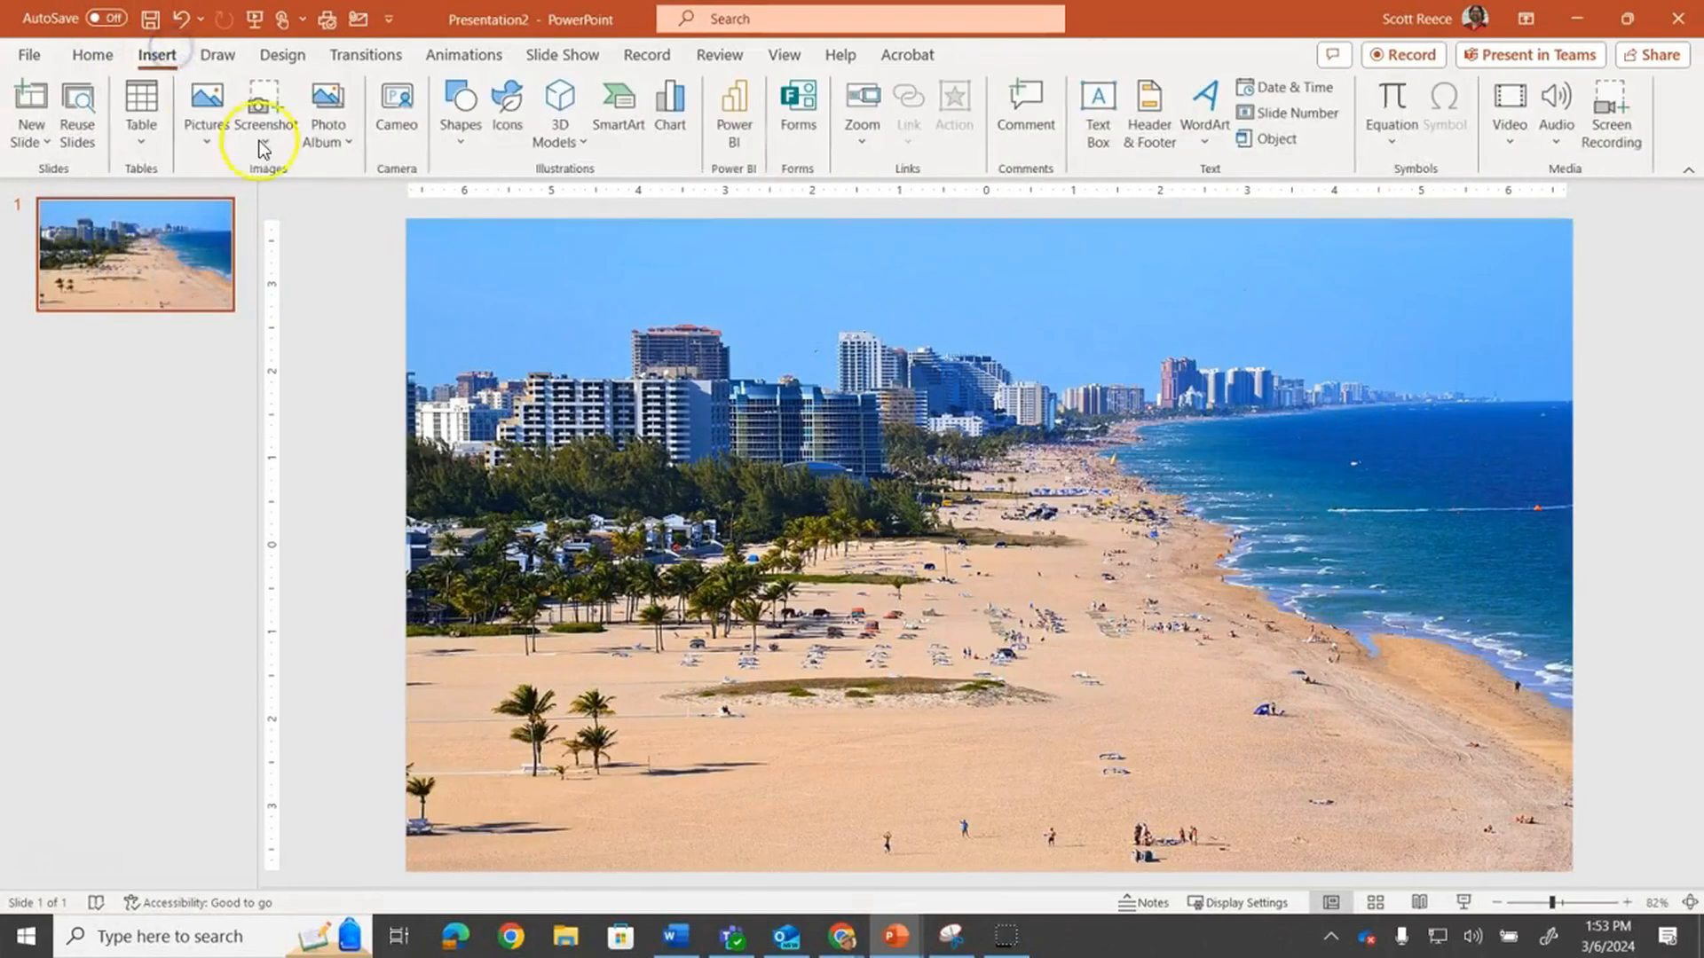
left_click(476, 149)
left_click(514, 200)
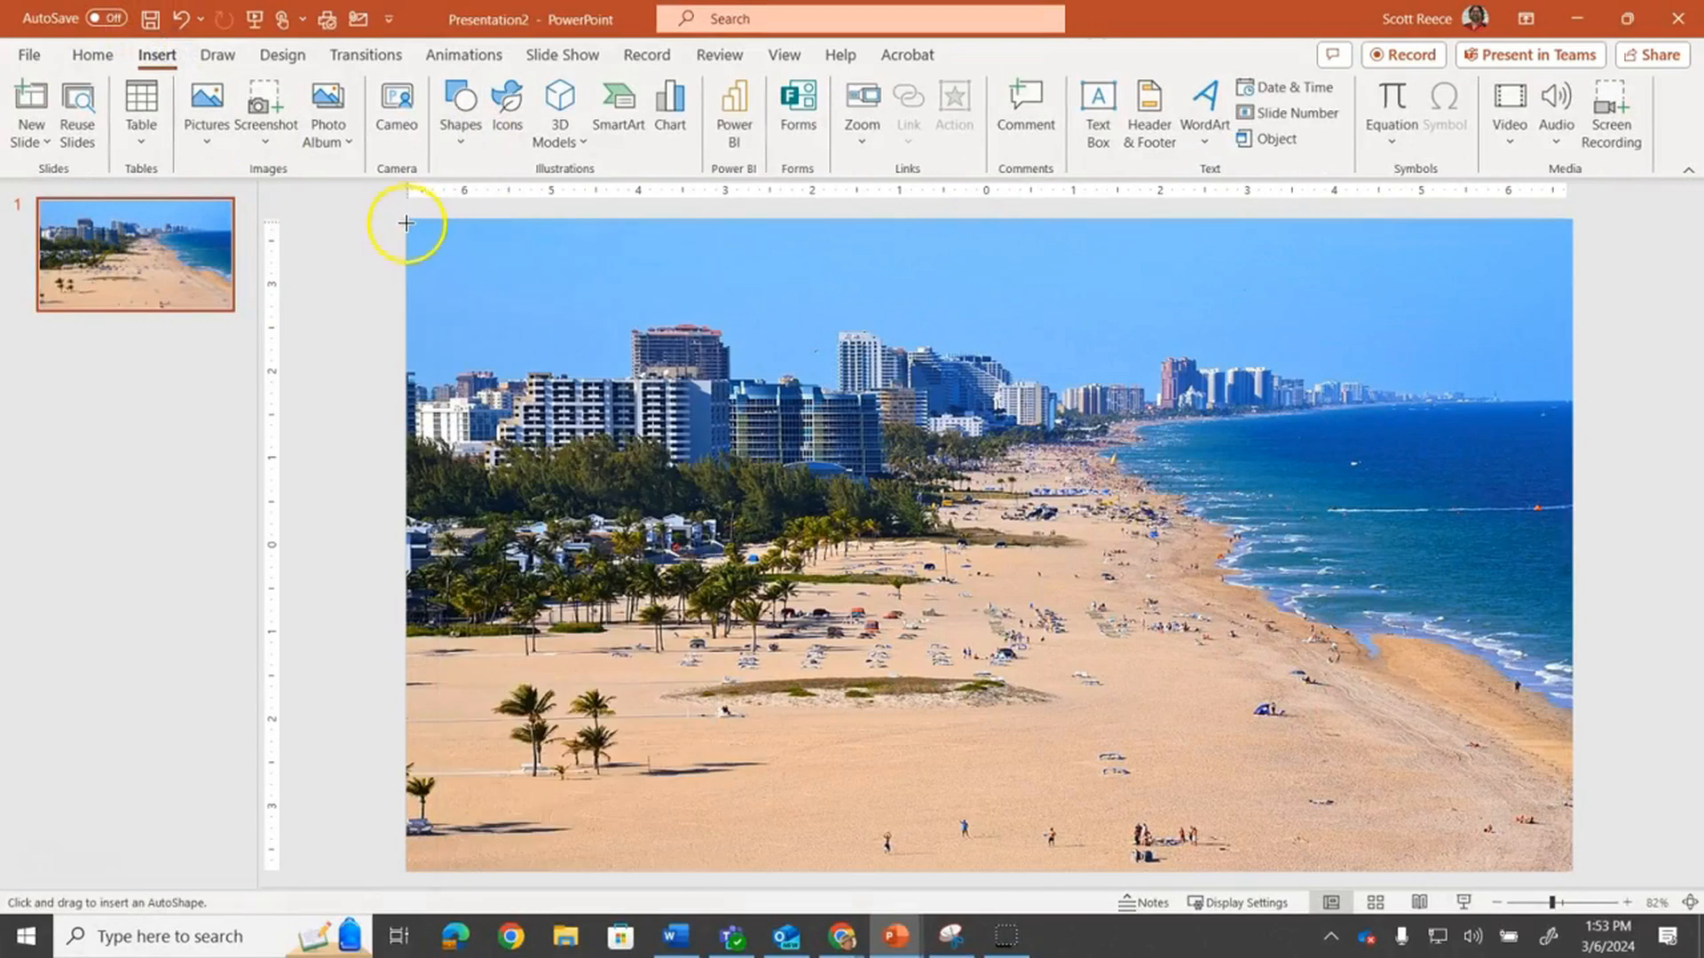
left_click_drag(409, 220, 1569, 868)
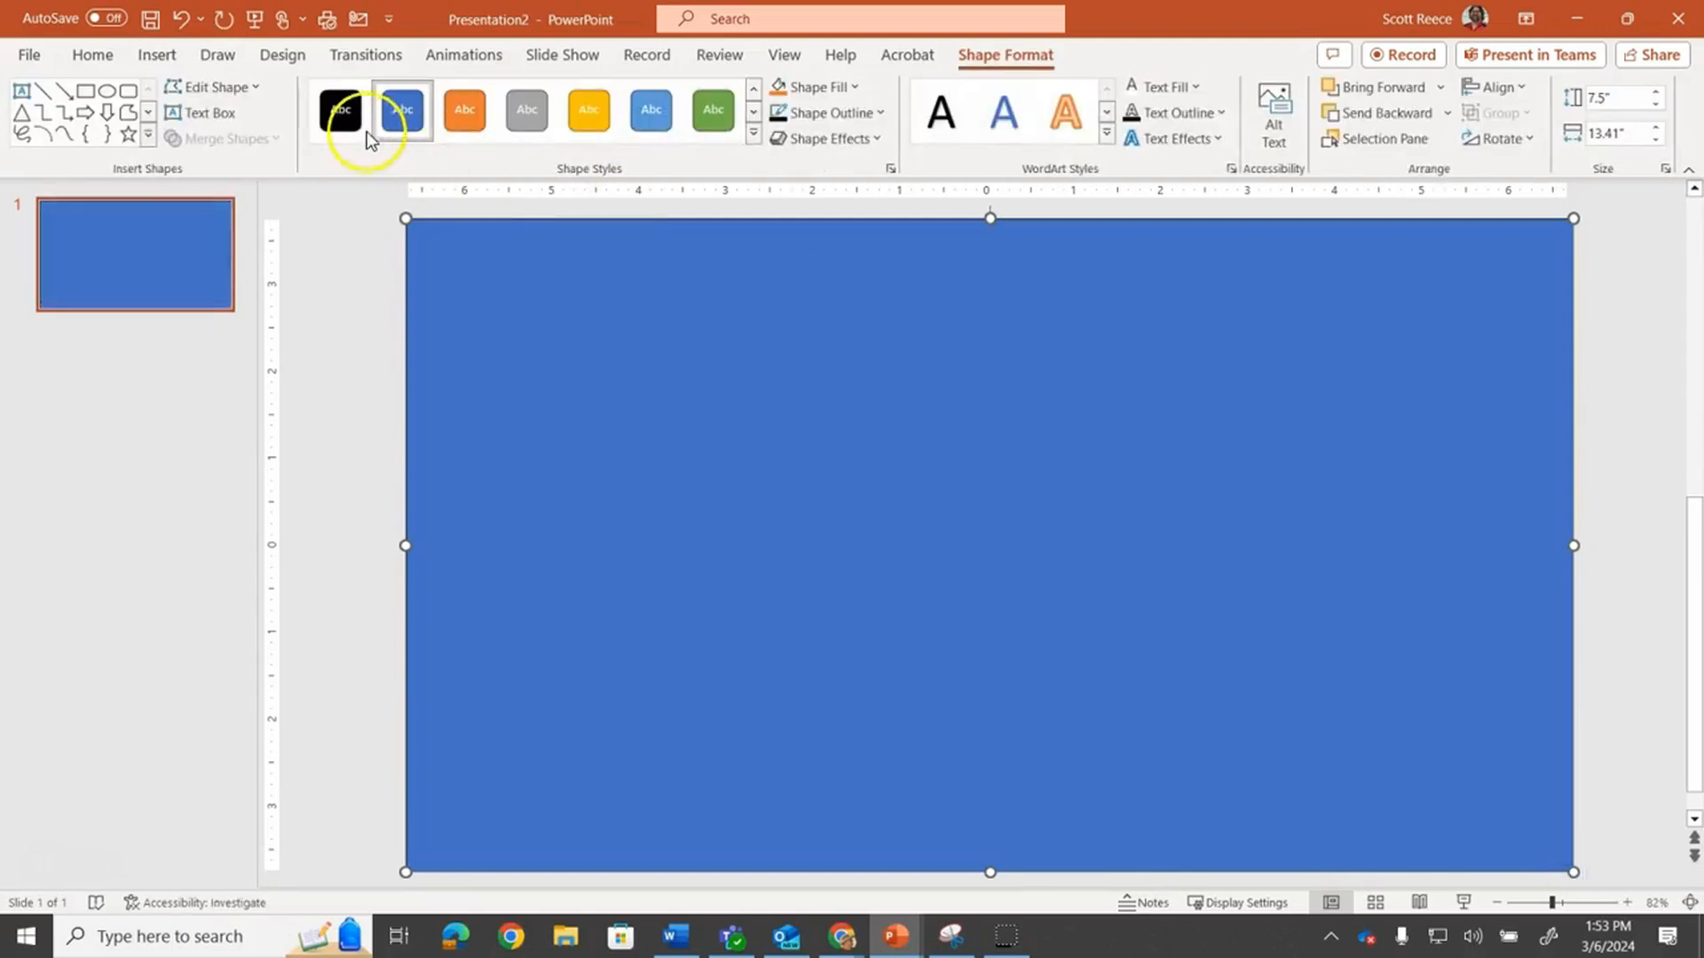
left_click(346, 119)
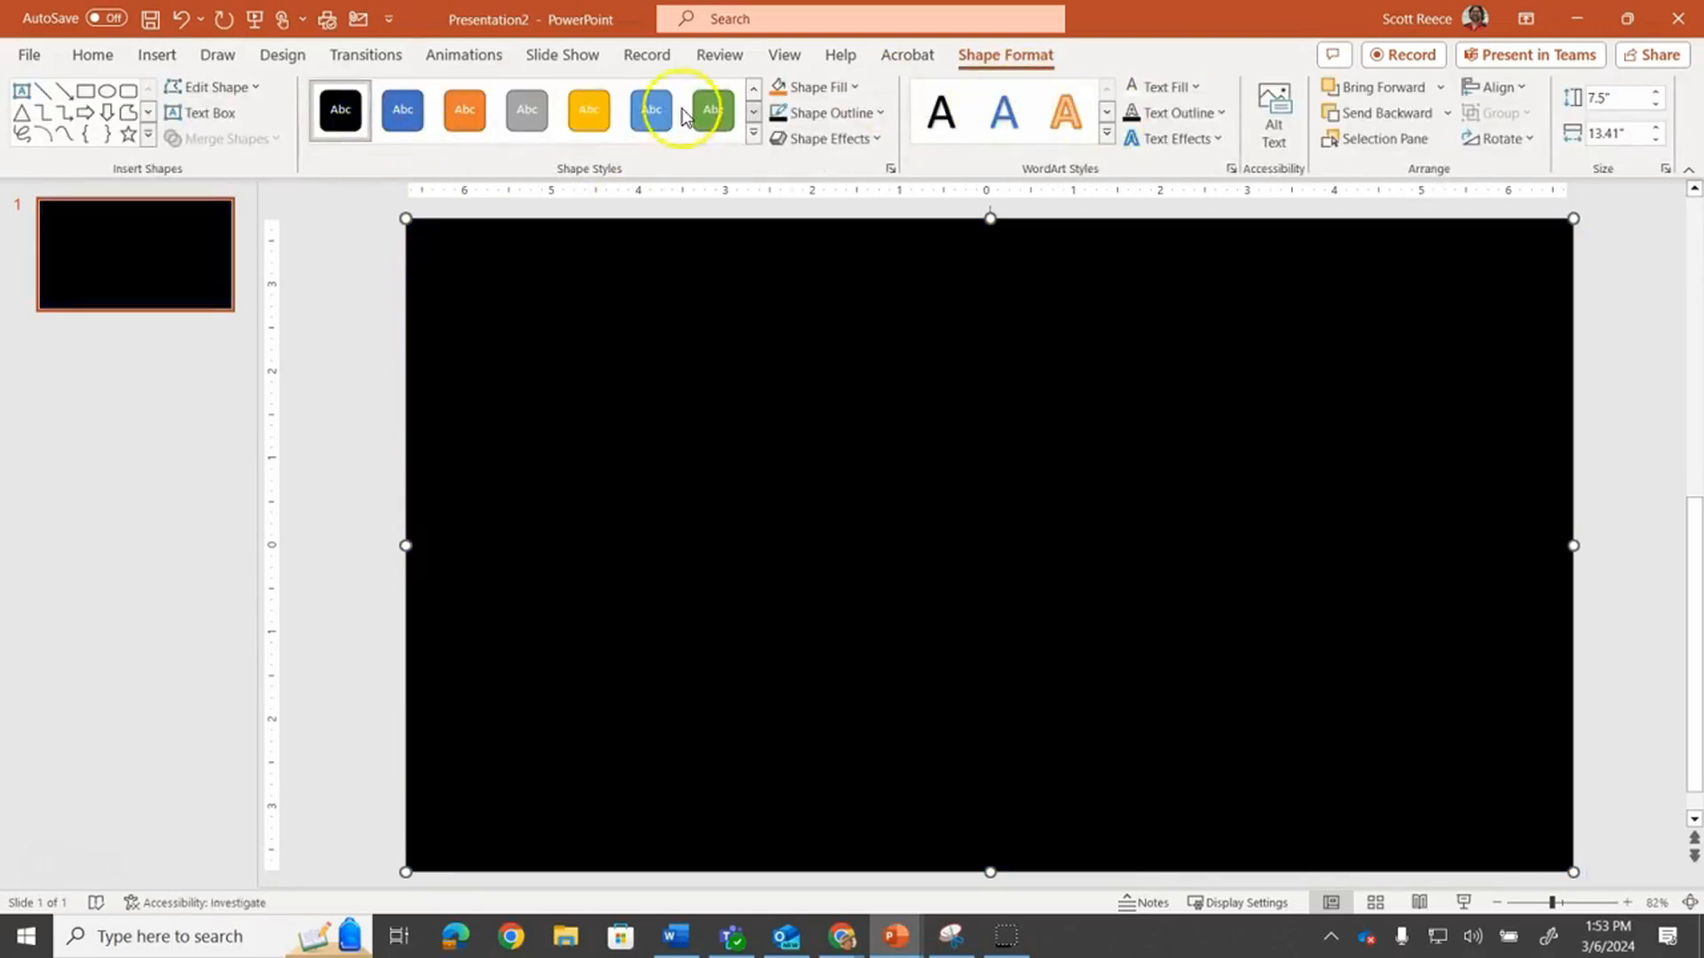
Insert WordArt reading BEACH and move it toward the upper left of the slide
left_click(162, 53)
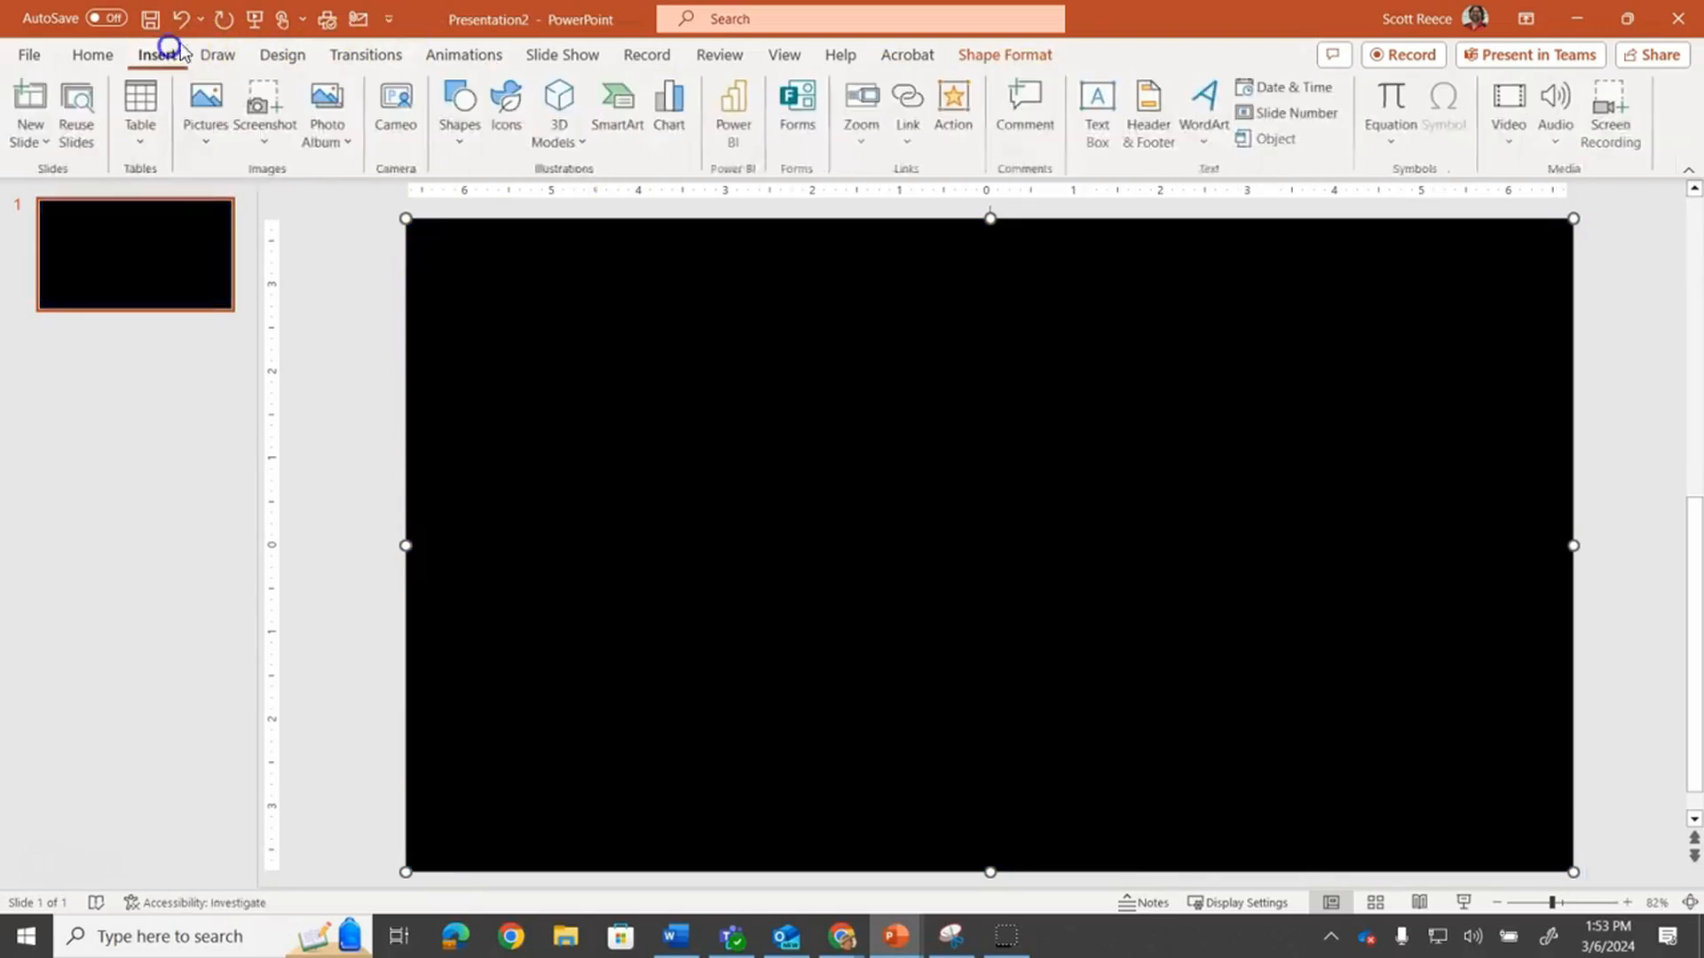
left_click(1204, 111)
left_click(1407, 190)
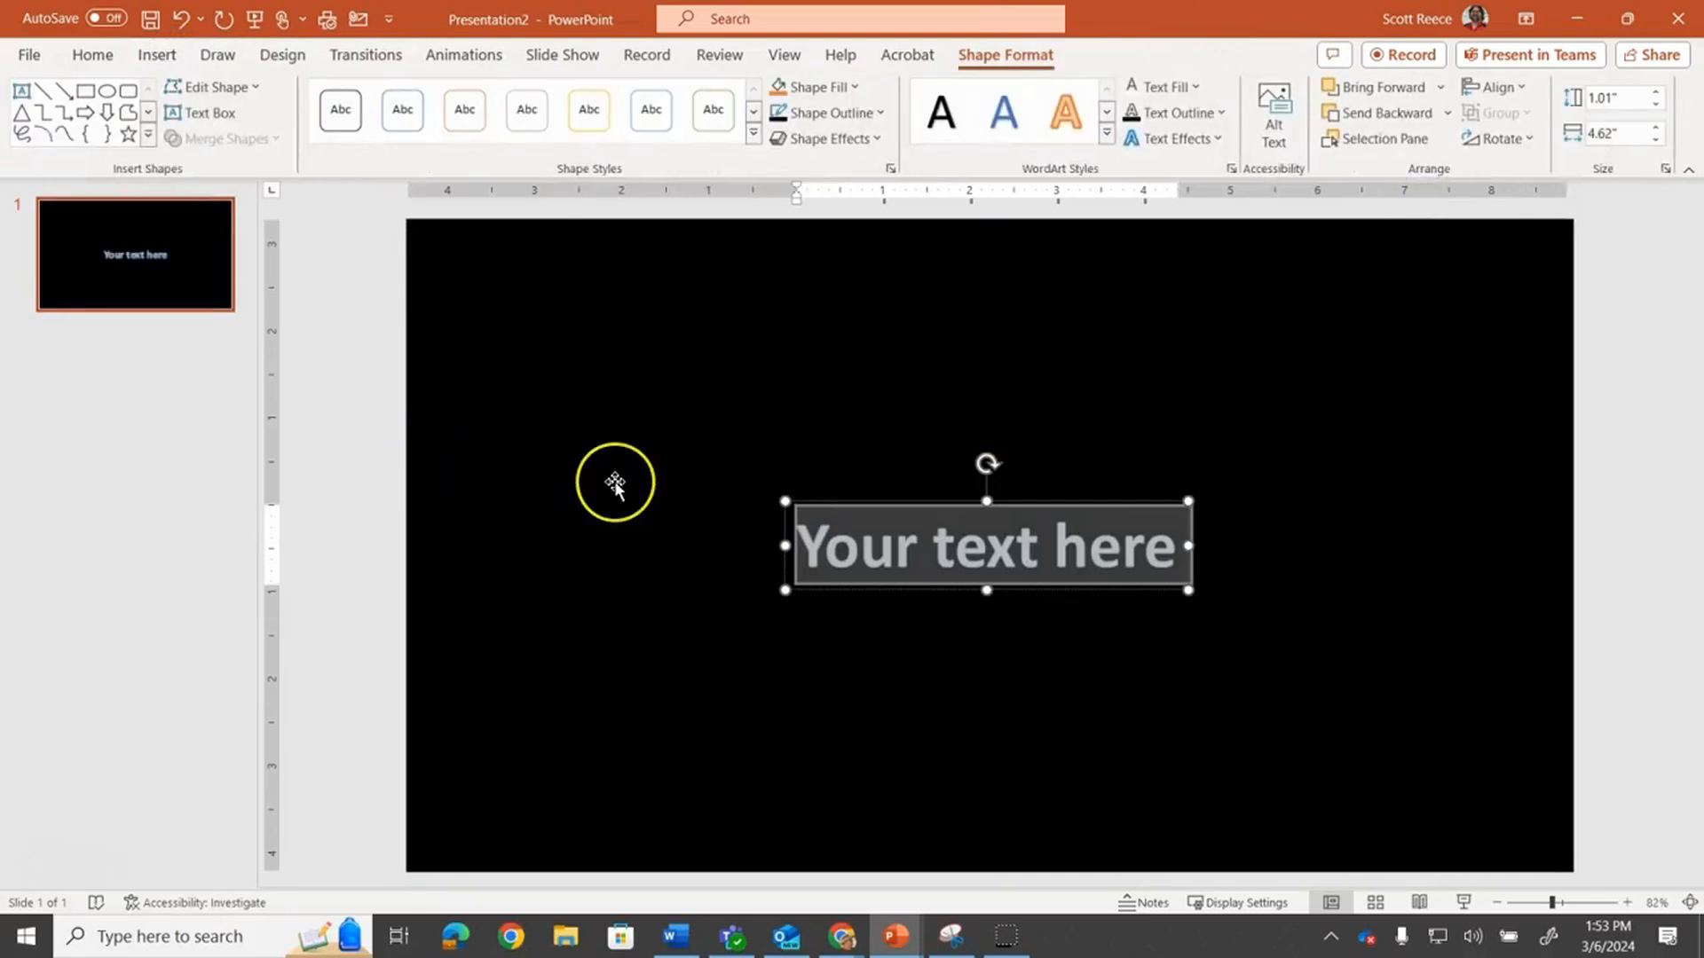
type("BEACH")
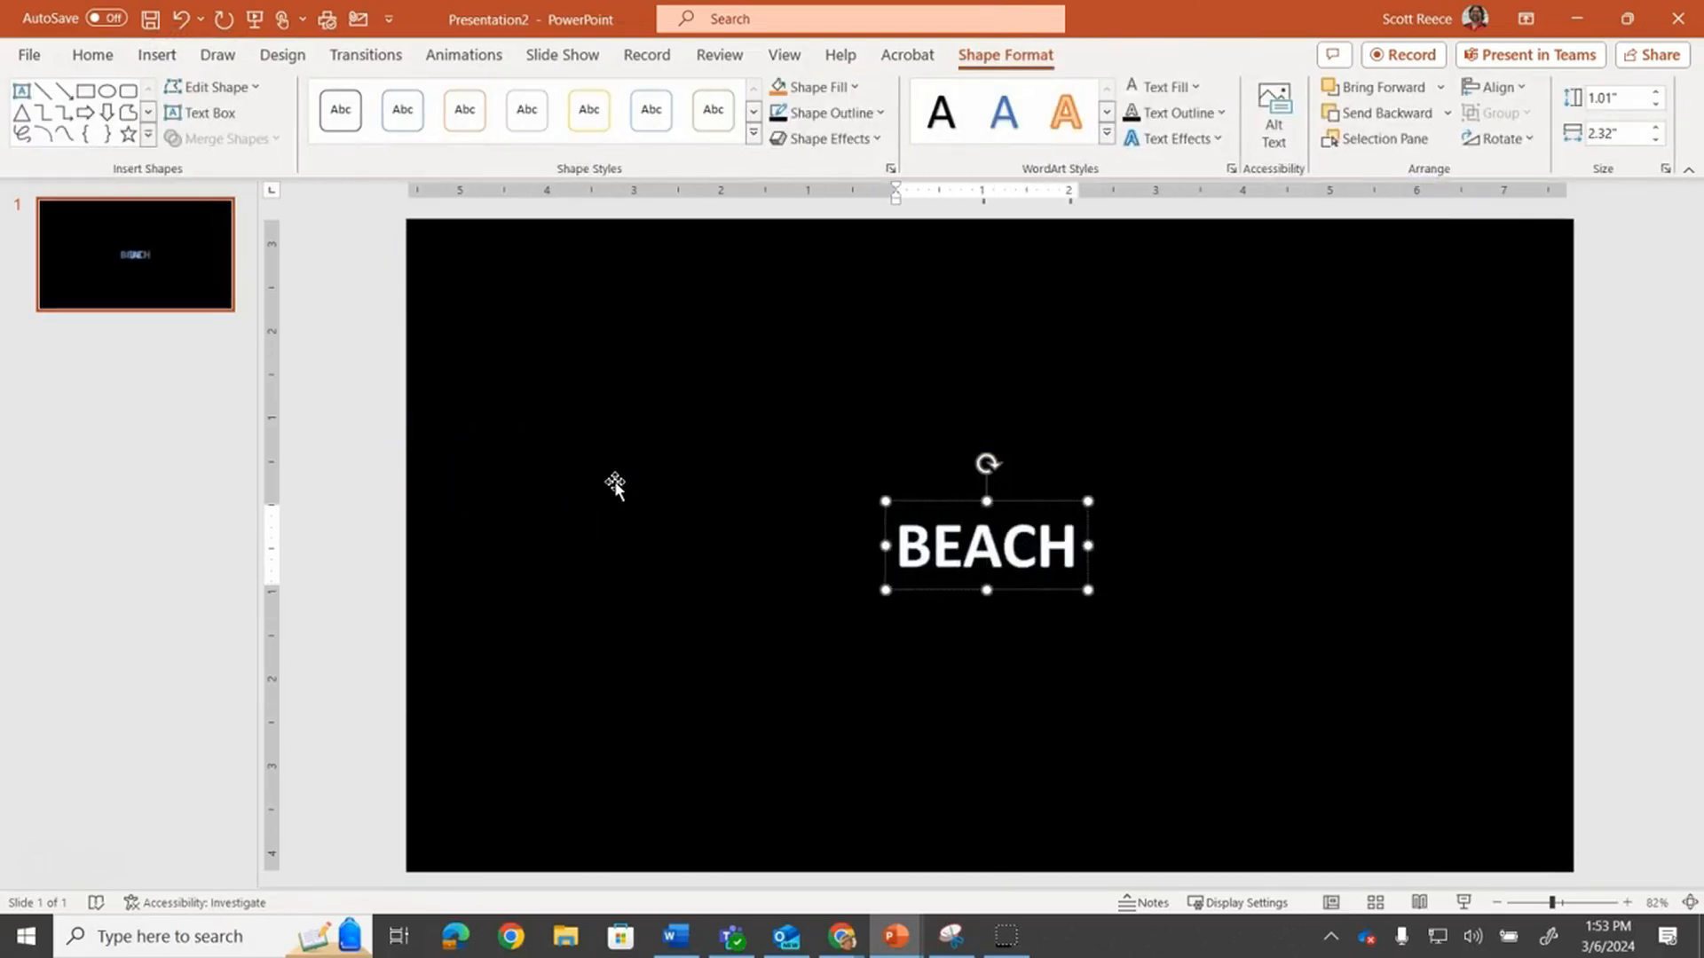
left_click_drag(1015, 502, 632, 316)
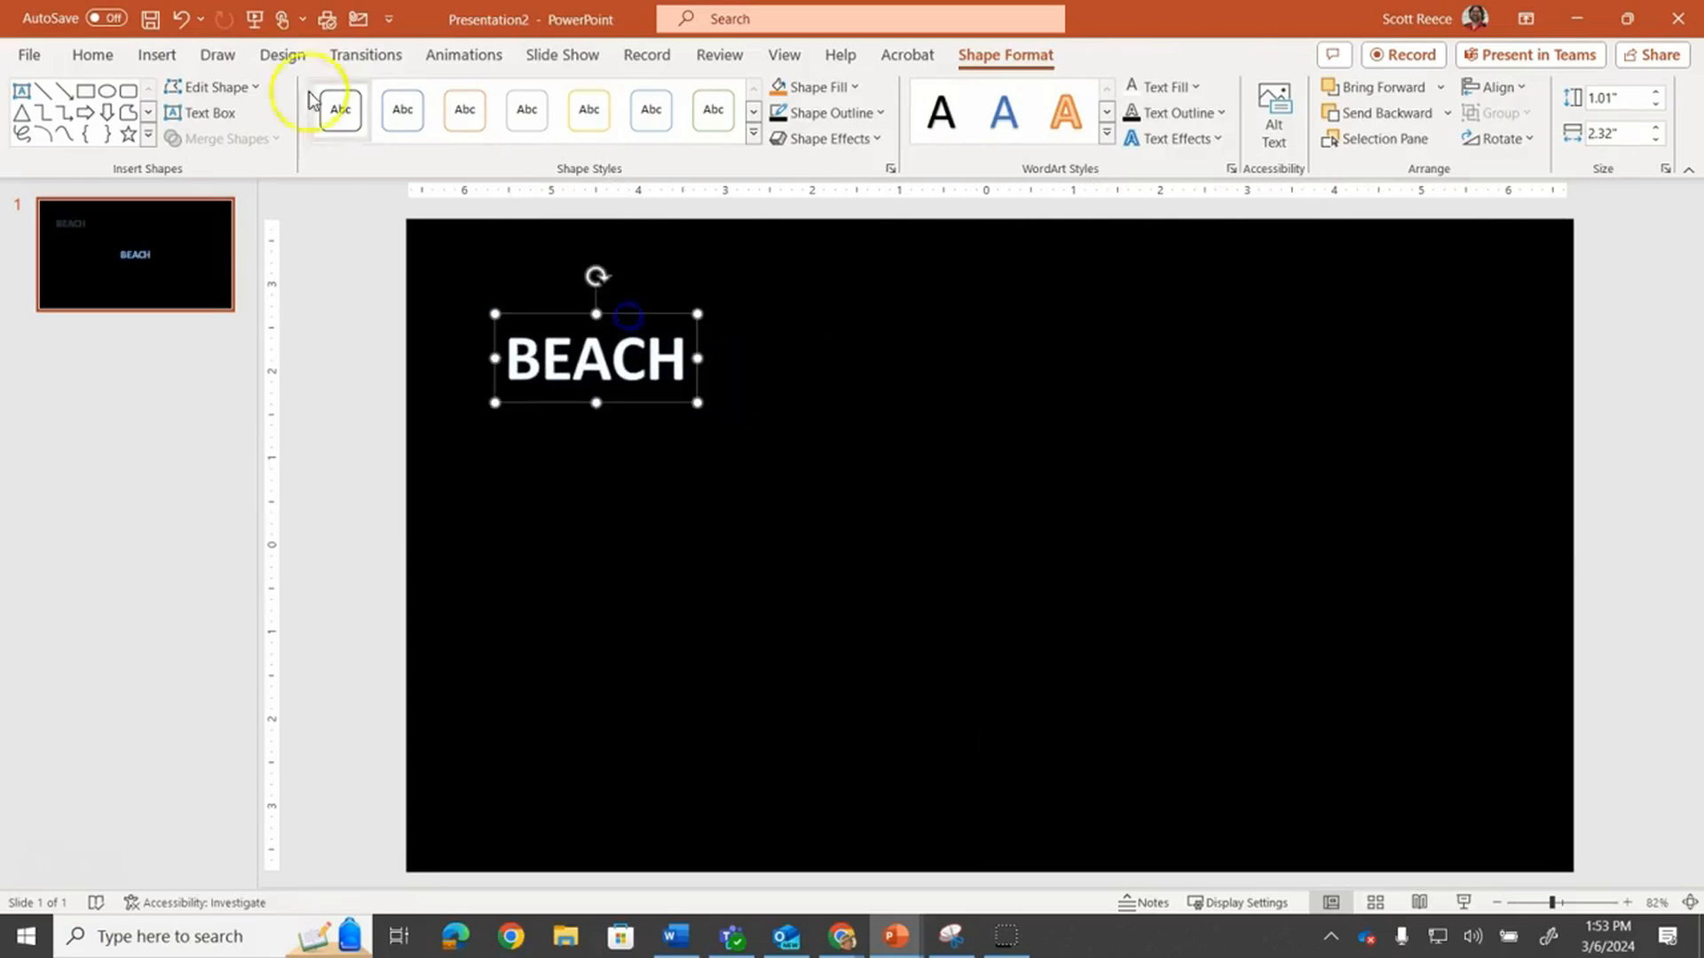
Enlarge the BEACH text's font size to 287
left_click(93, 56)
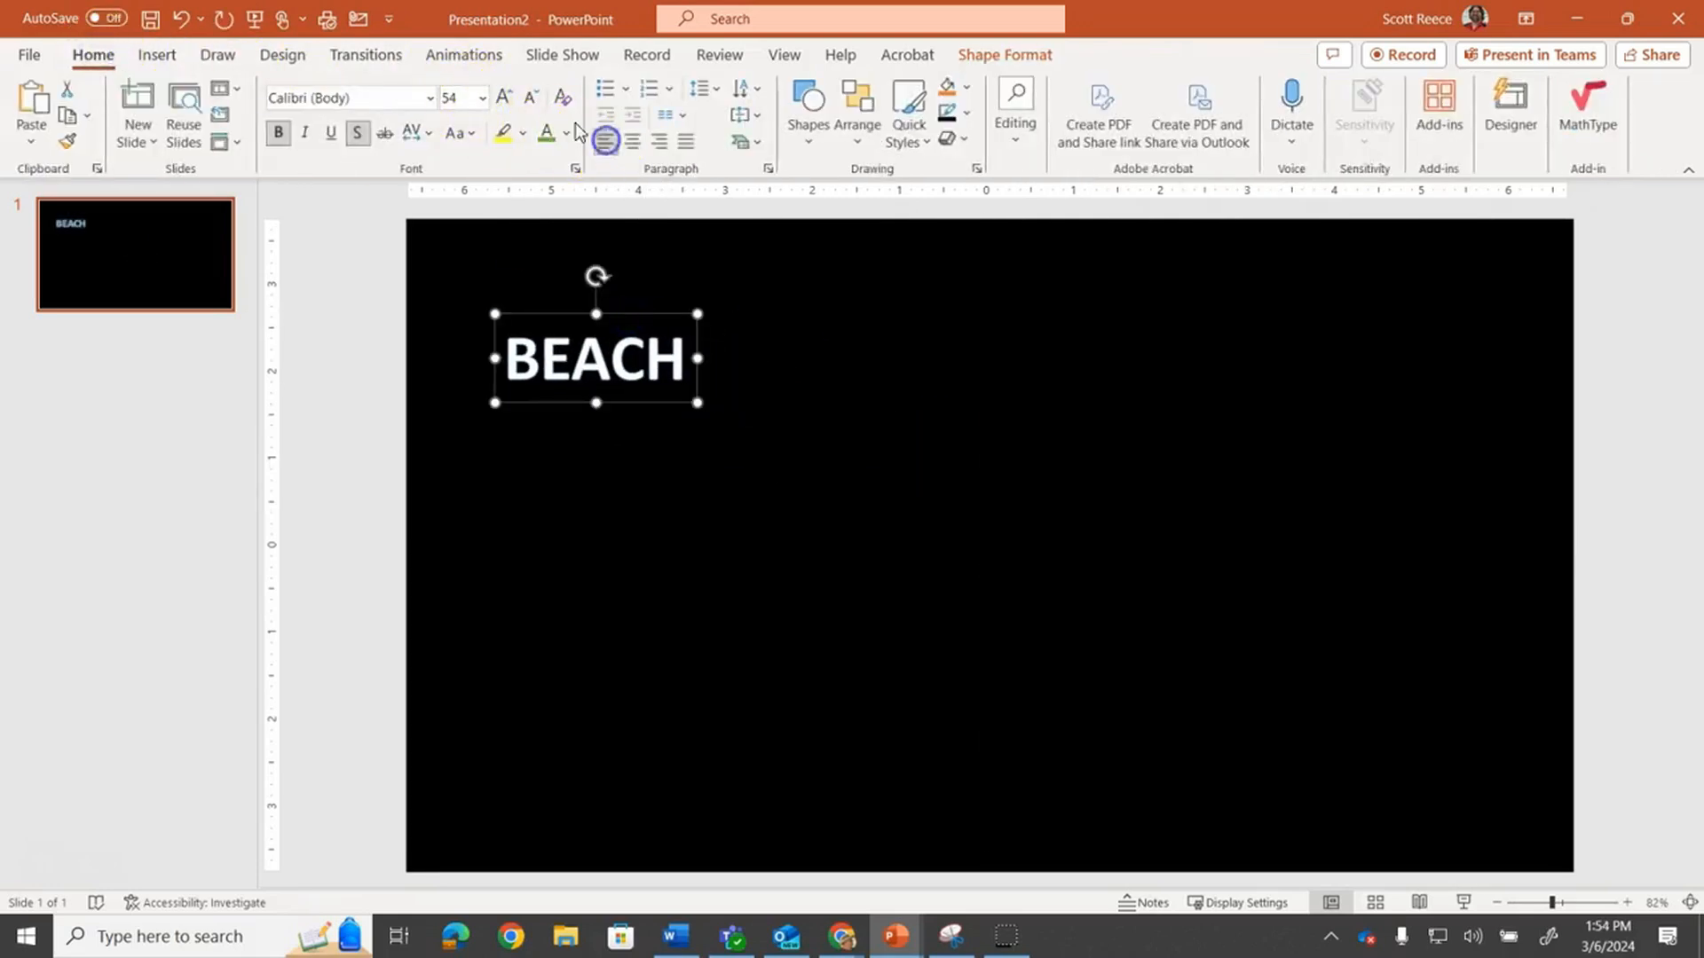
left_click(503, 98)
left_click(504, 98)
left_click(506, 99)
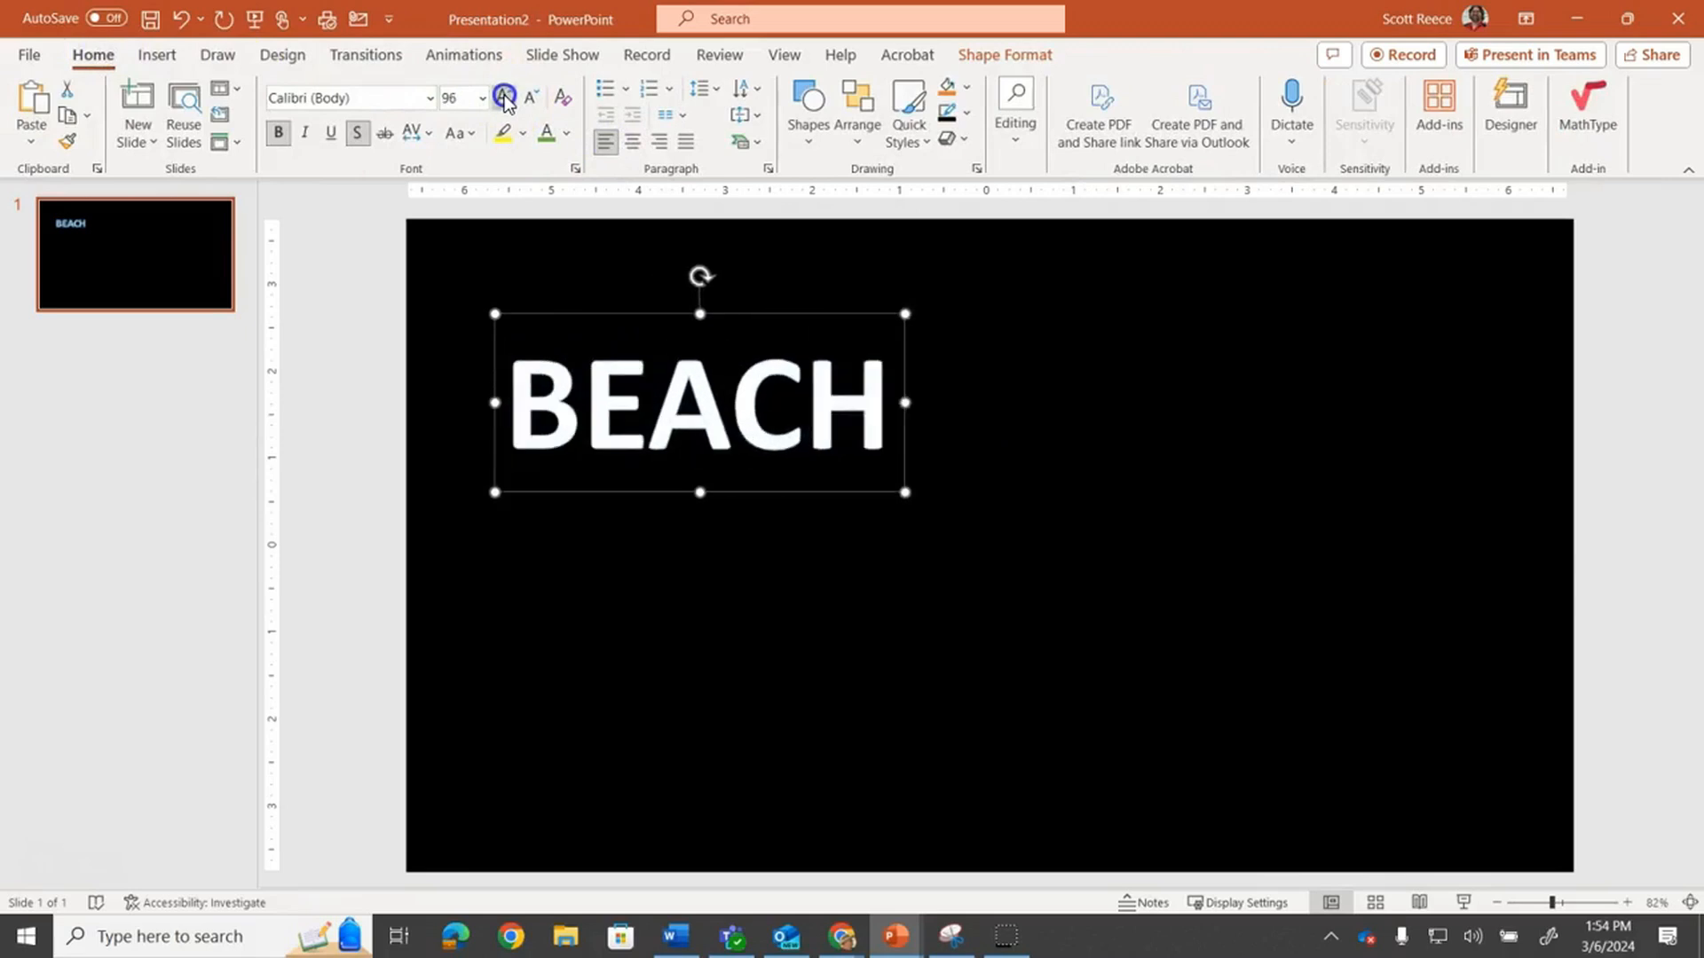
left_click(508, 102)
left_click(510, 100)
left_click(511, 100)
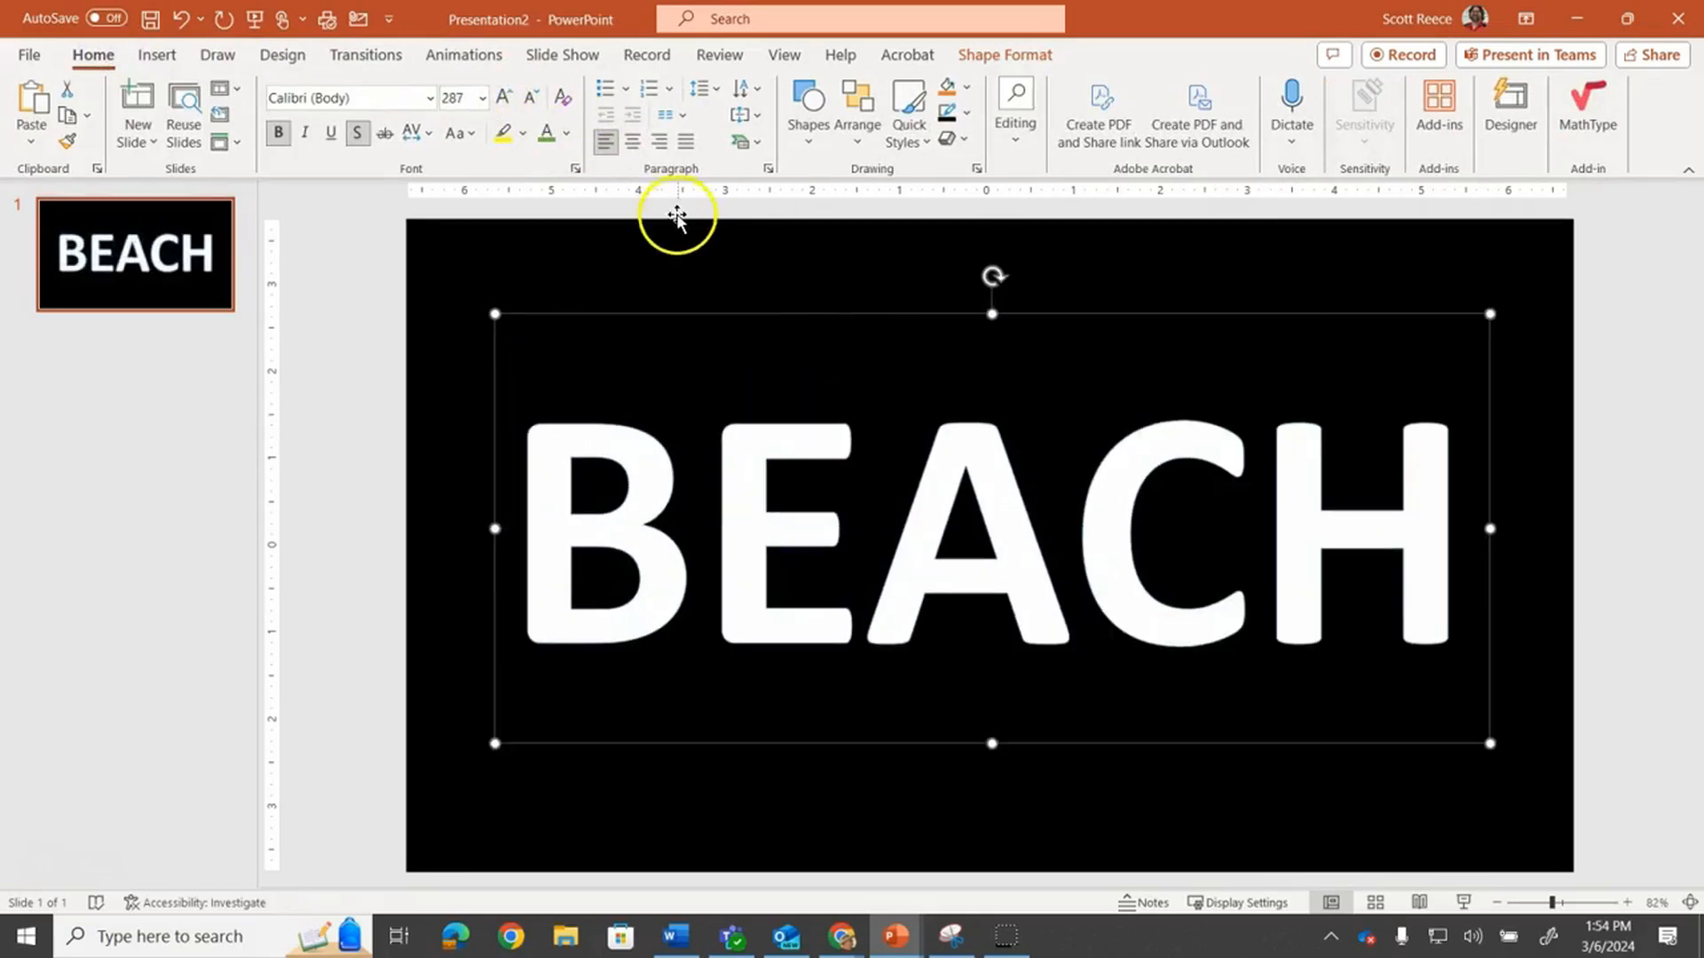
Select the black rectangle together with the BEACH text and combine them with Merge Shapes
left_click(681, 247)
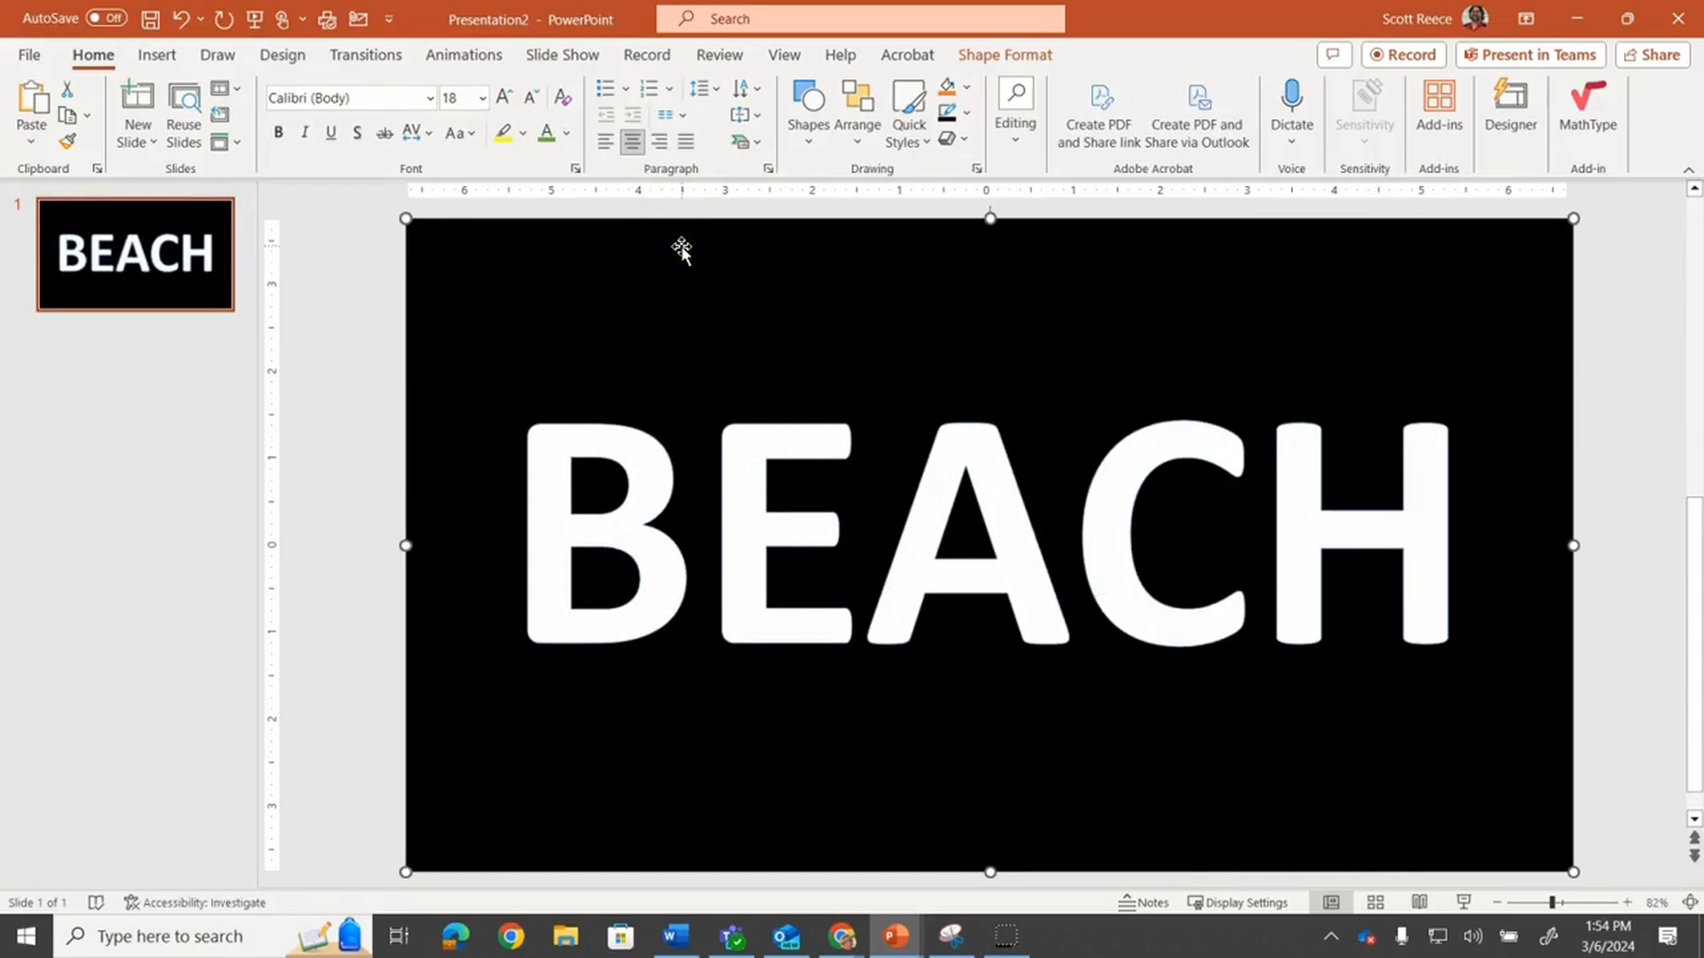
left_click(666, 449)
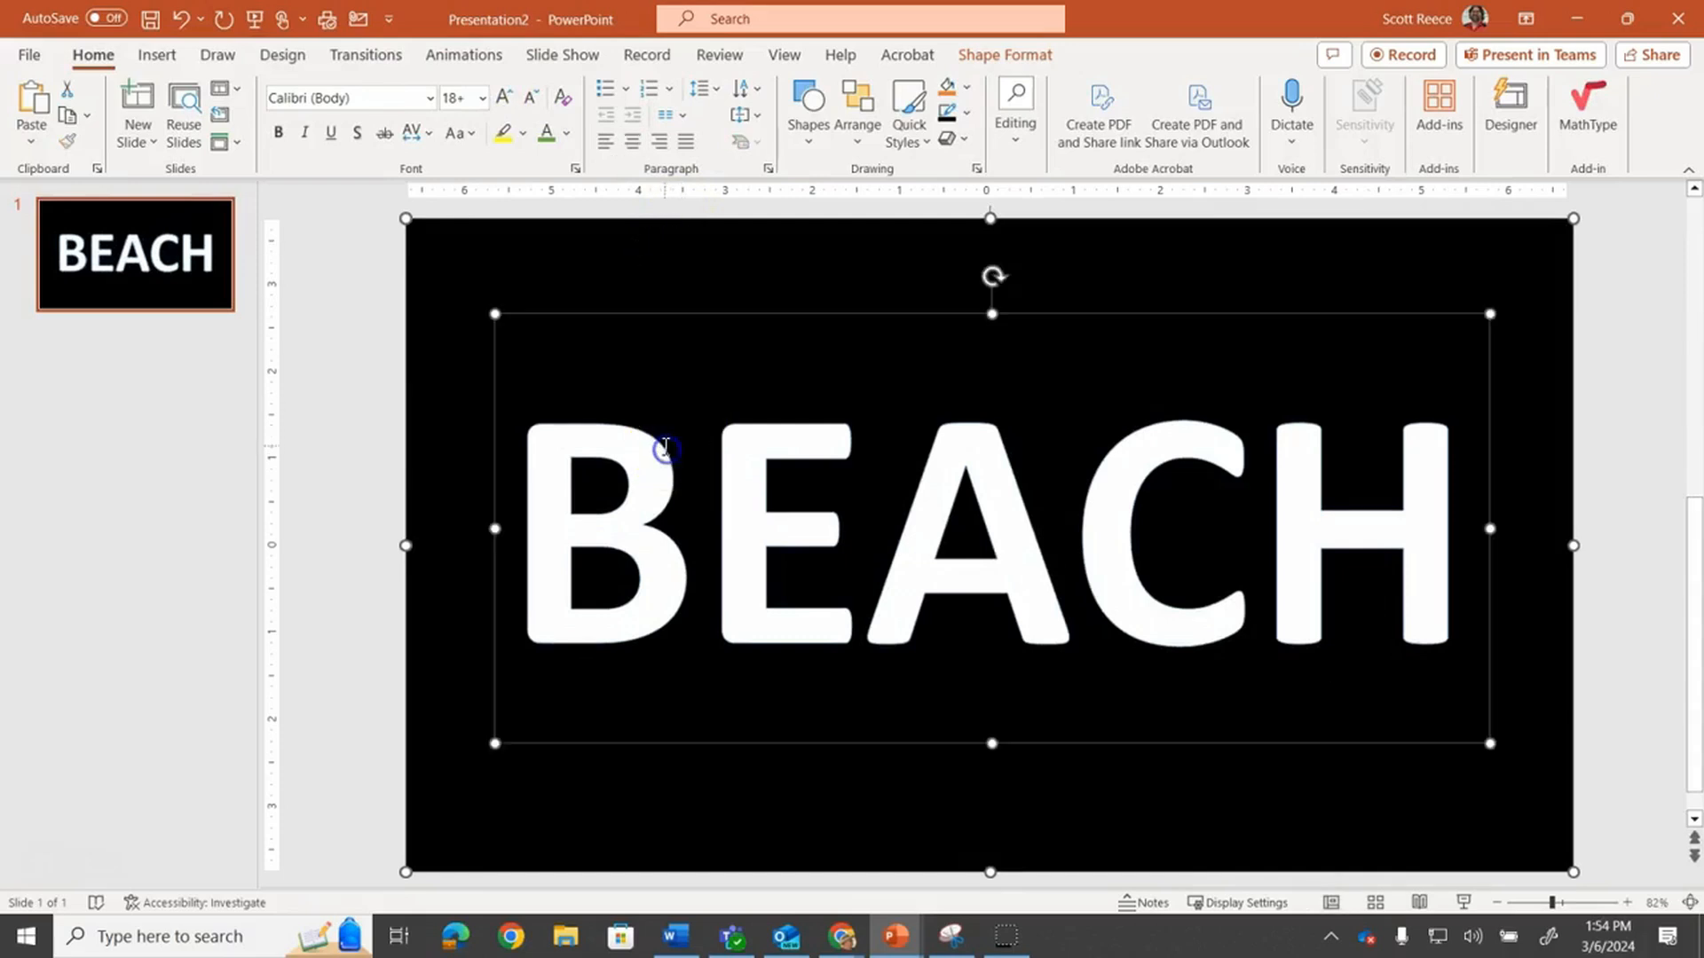
left_click(975, 55)
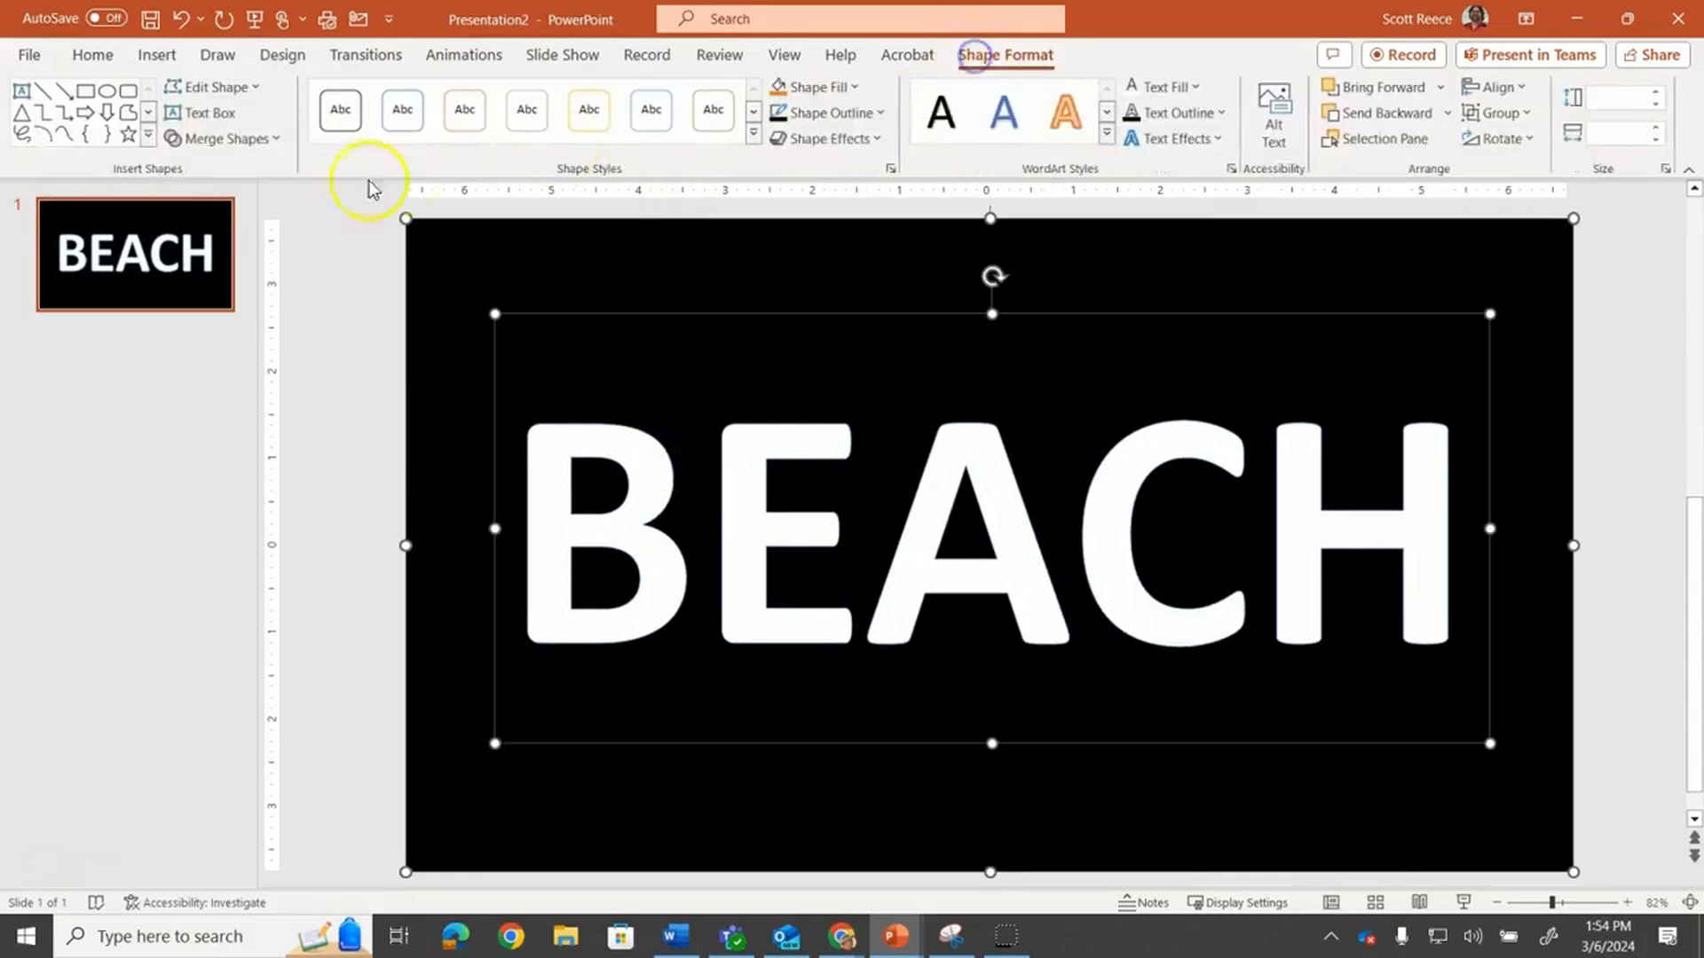
left_click(226, 139)
left_click(227, 198)
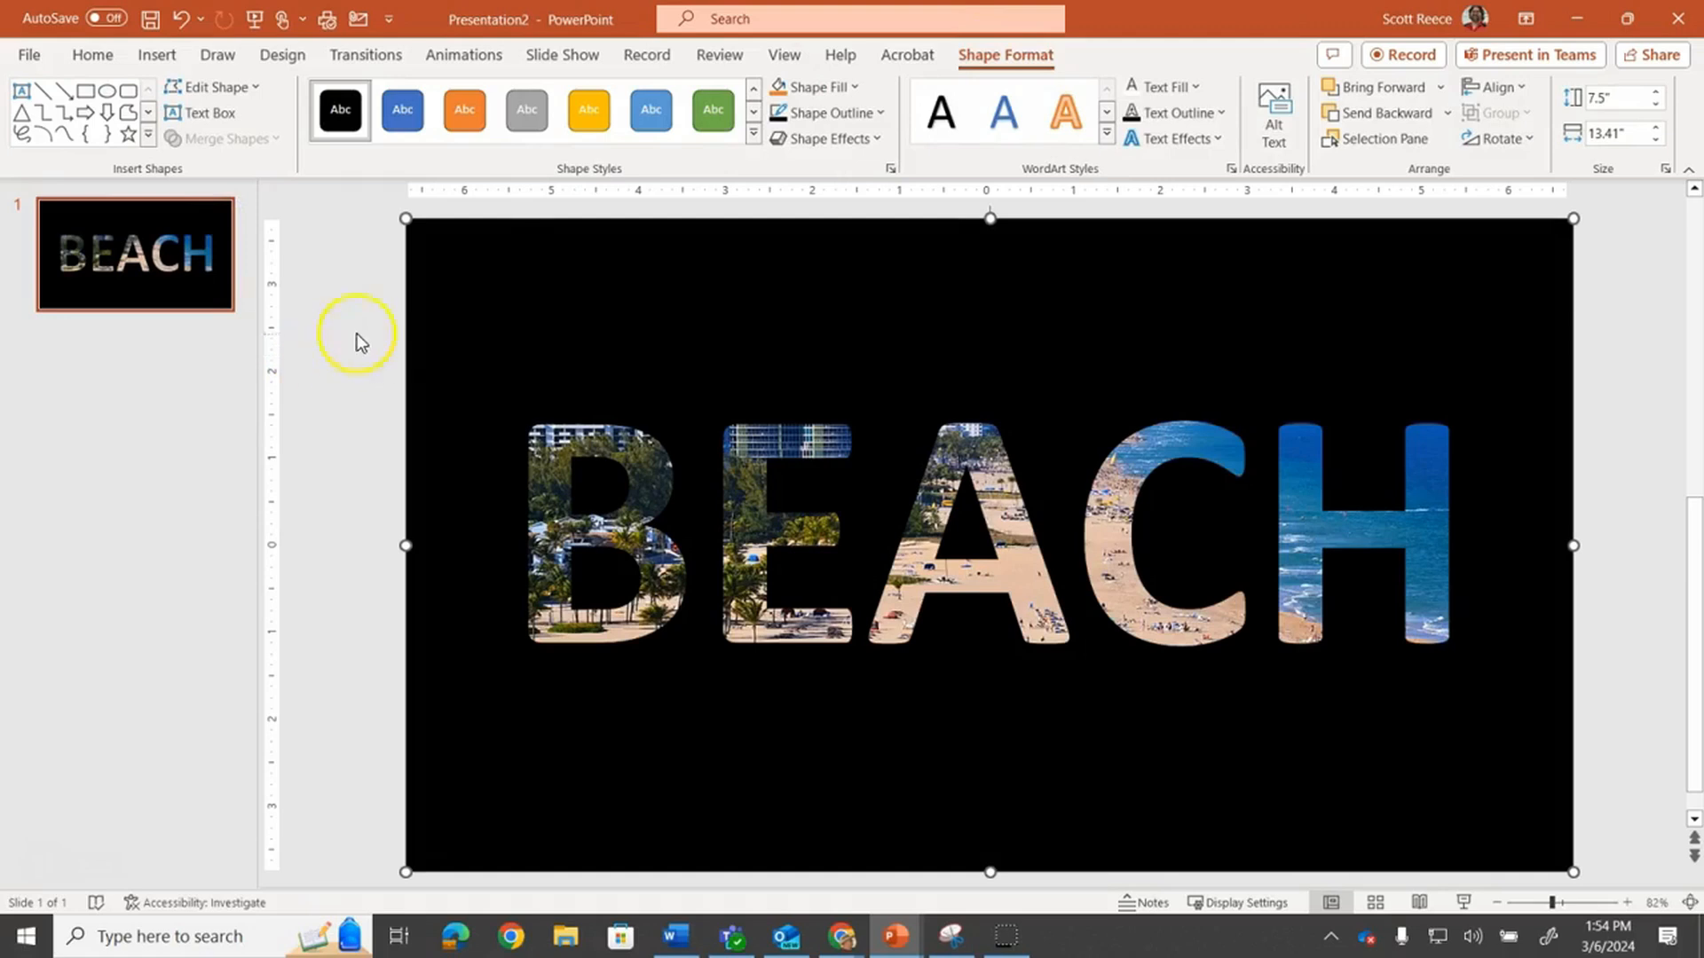
Delete the combined shape and the beach photo to clear the slide
key("Delete")
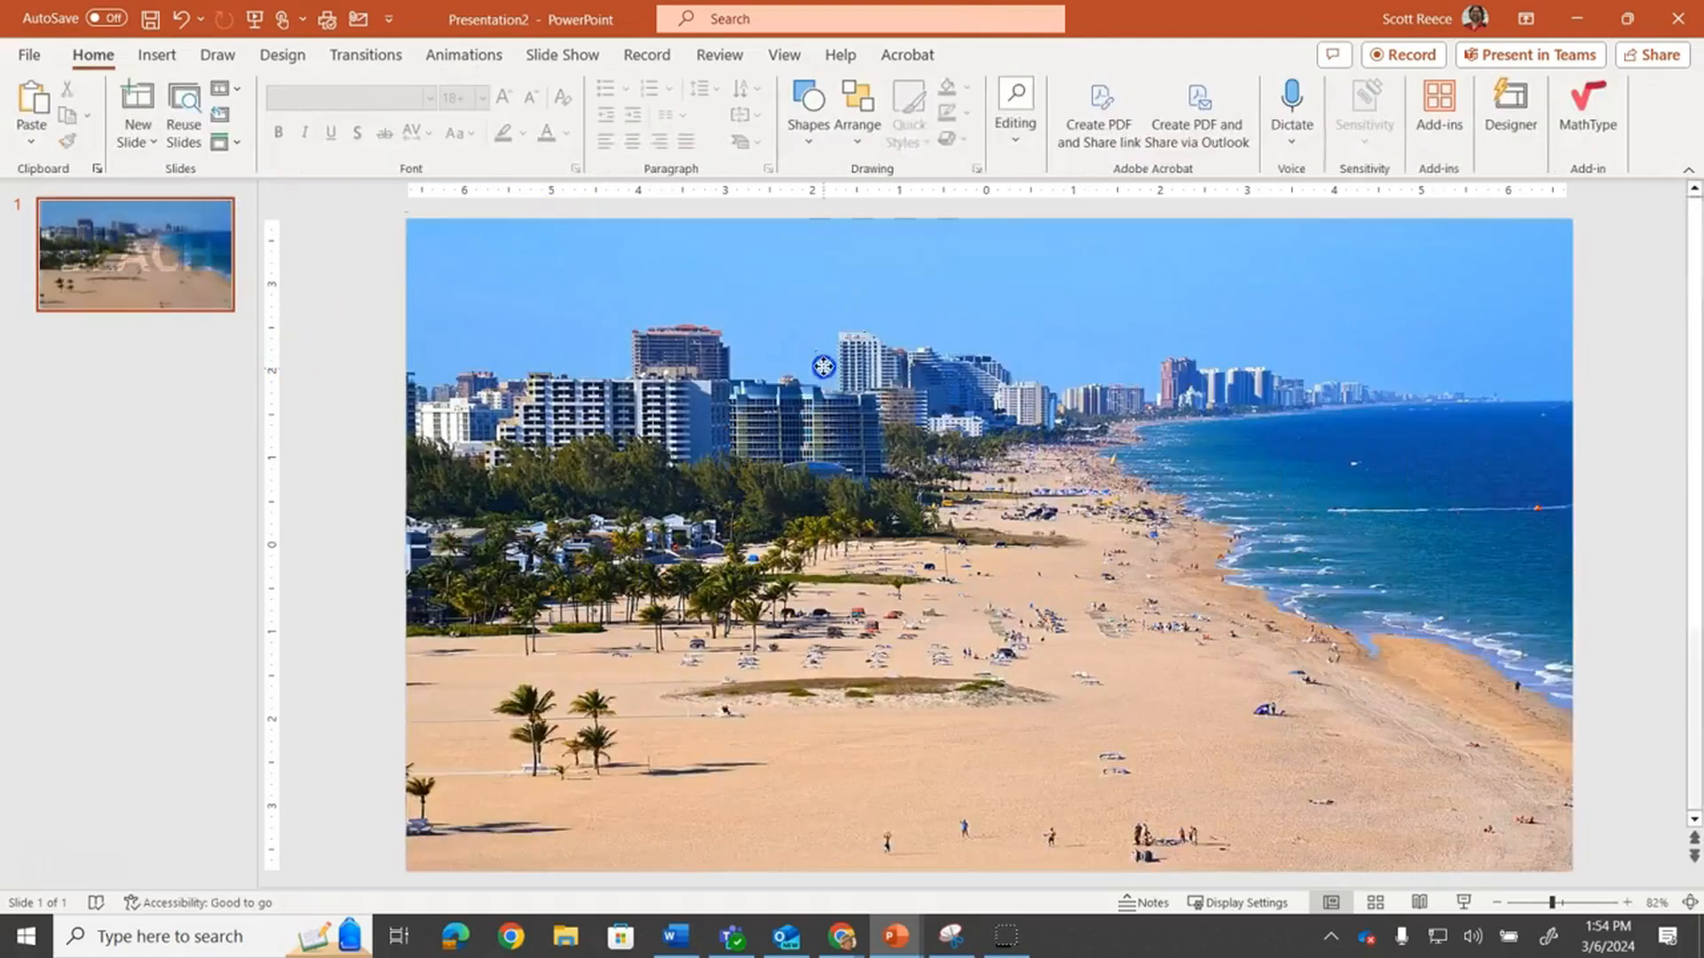
left_click(822, 369)
key("Delete")
Draw a rectangle about 4.09 by 4.53 inches in the middle of the slide
left_click(160, 55)
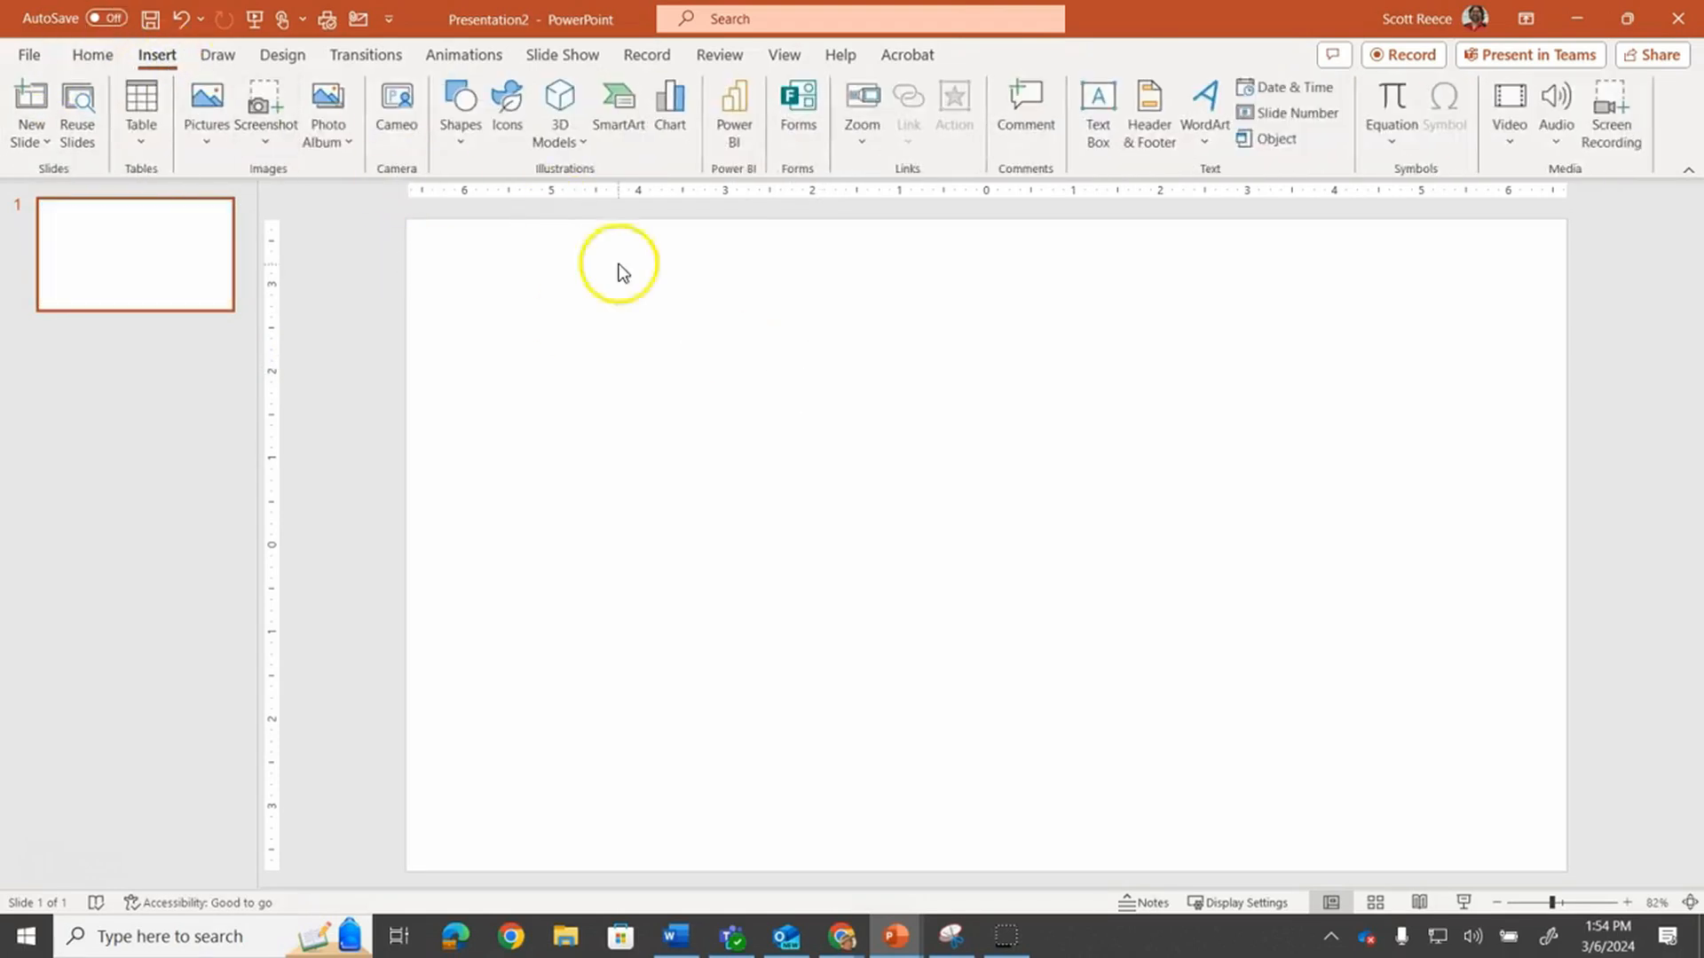
left_click(460, 144)
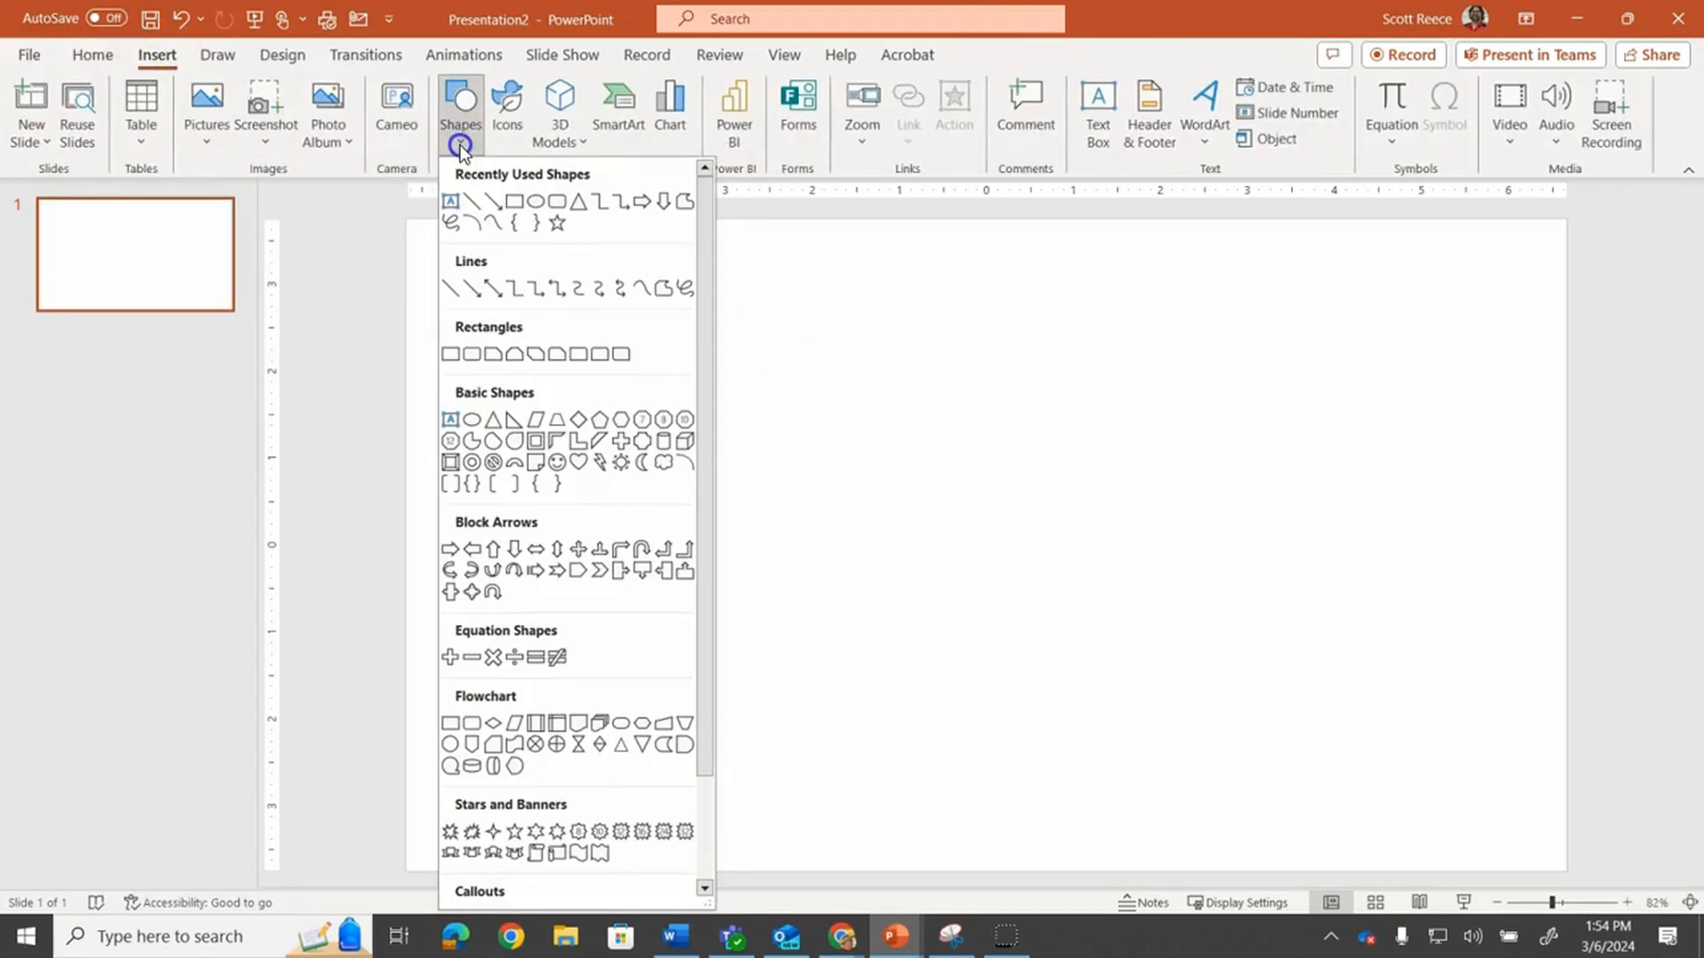
left_click(513, 203)
left_click_drag(773, 310, 1170, 669)
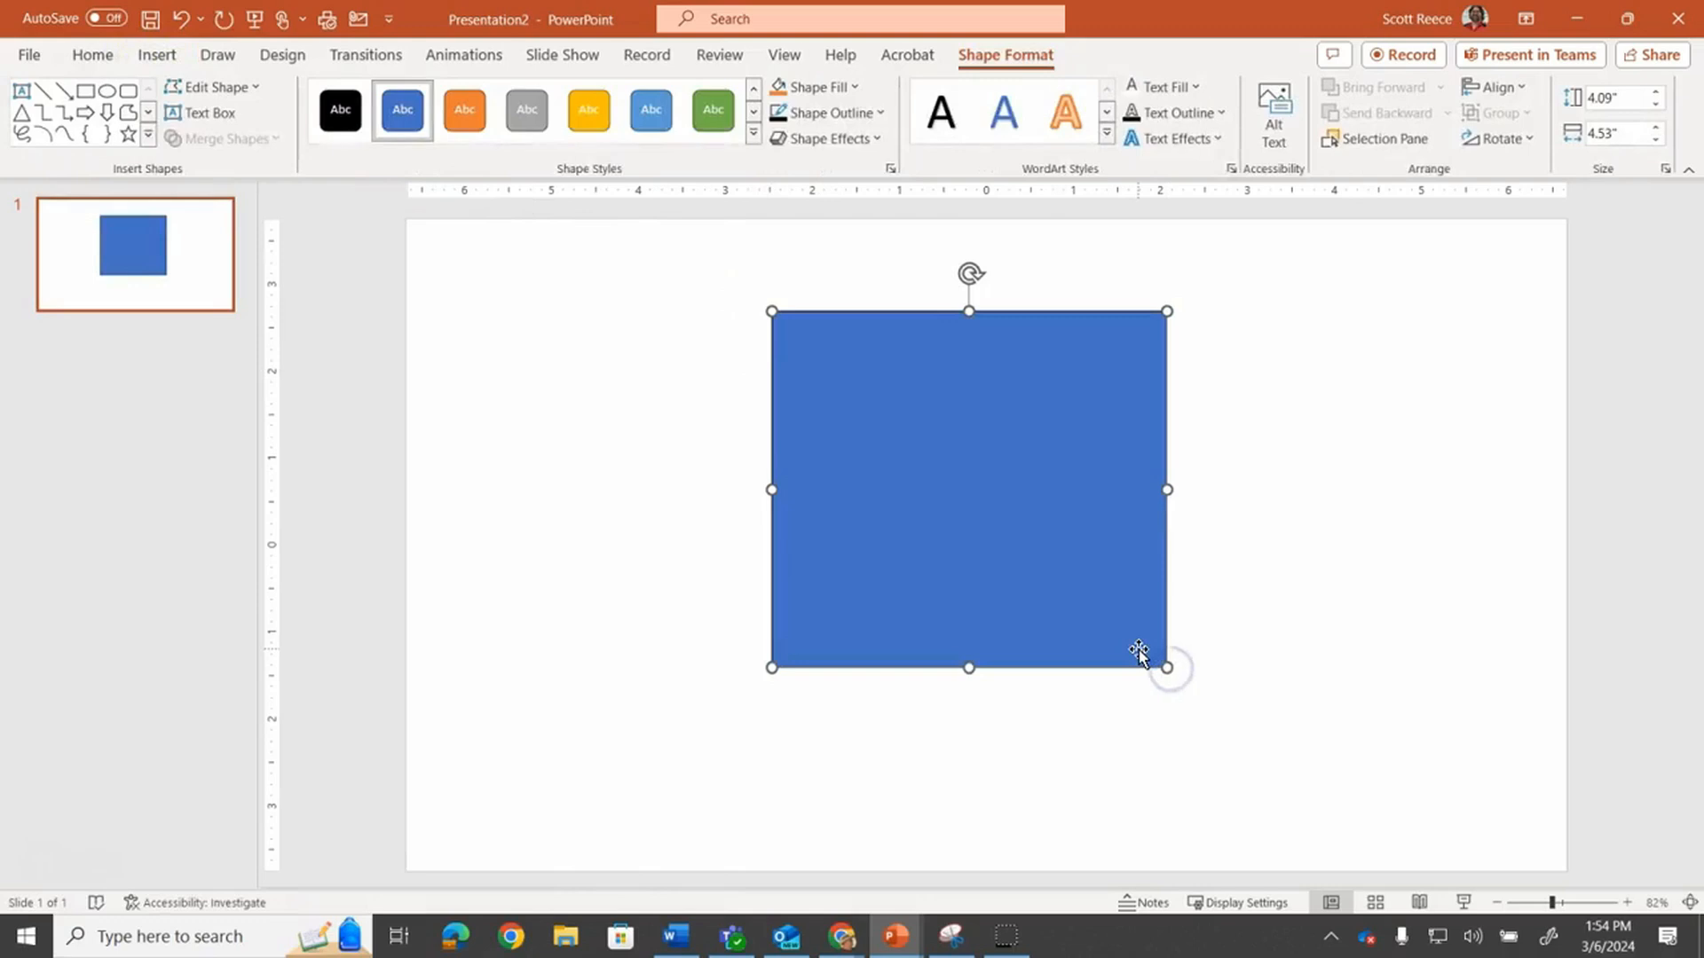
left_click(157, 53)
left_click(460, 110)
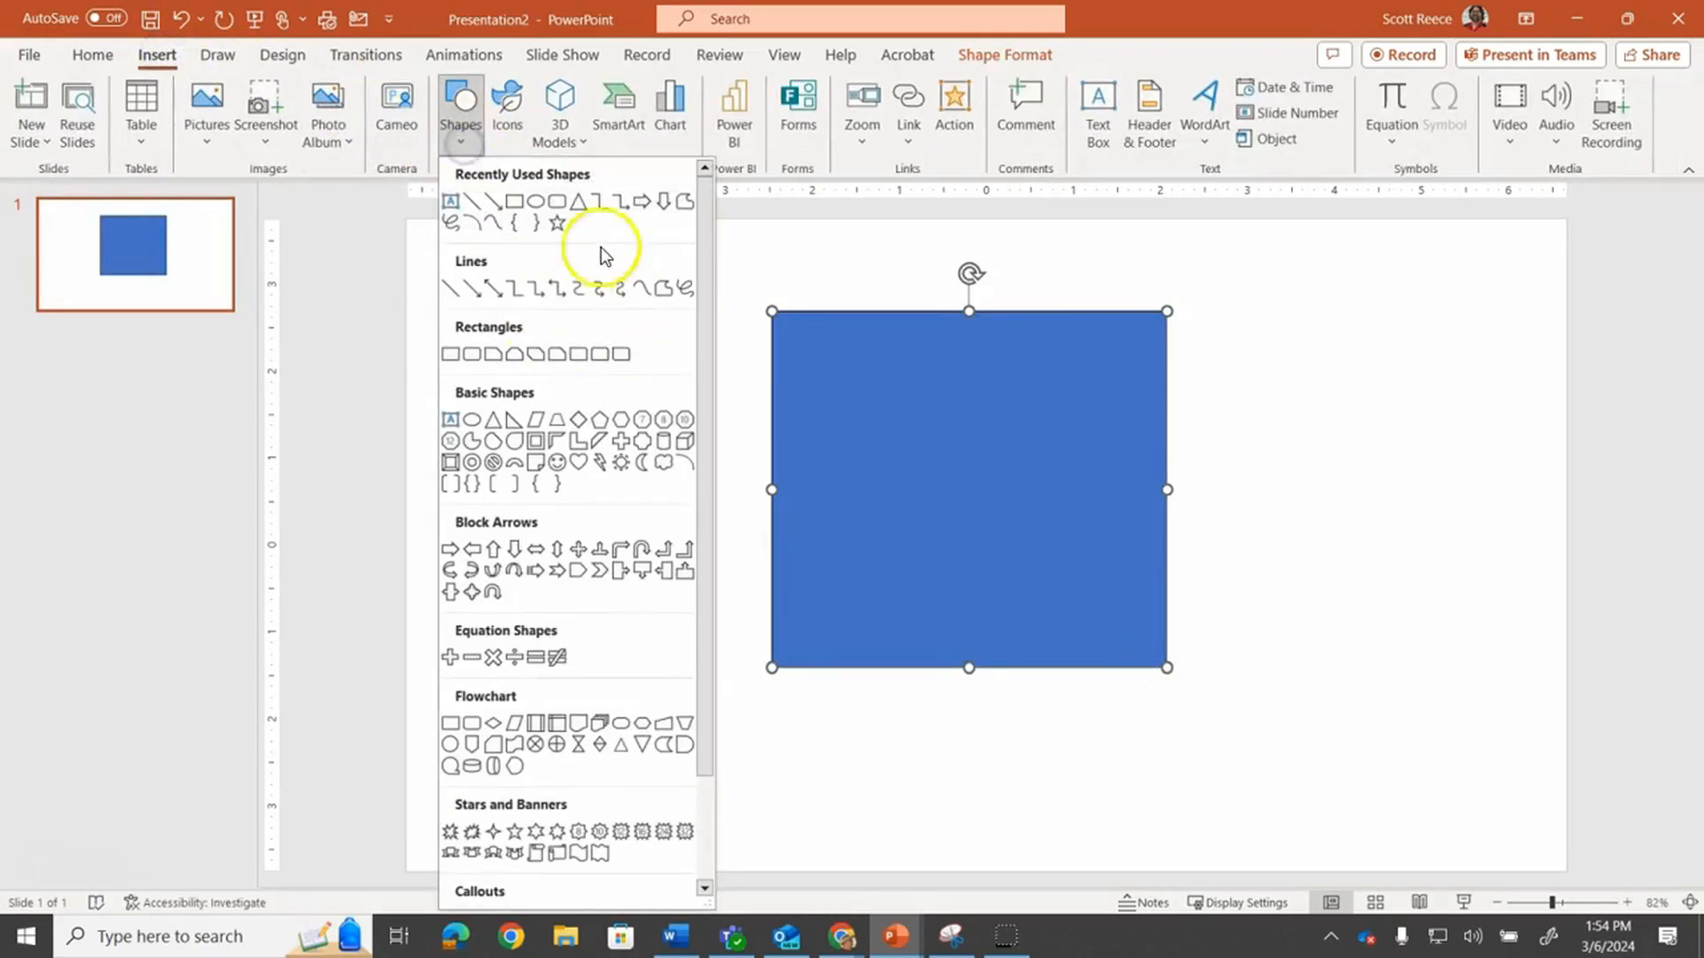
left_click_drag(703, 291, 713, 442)
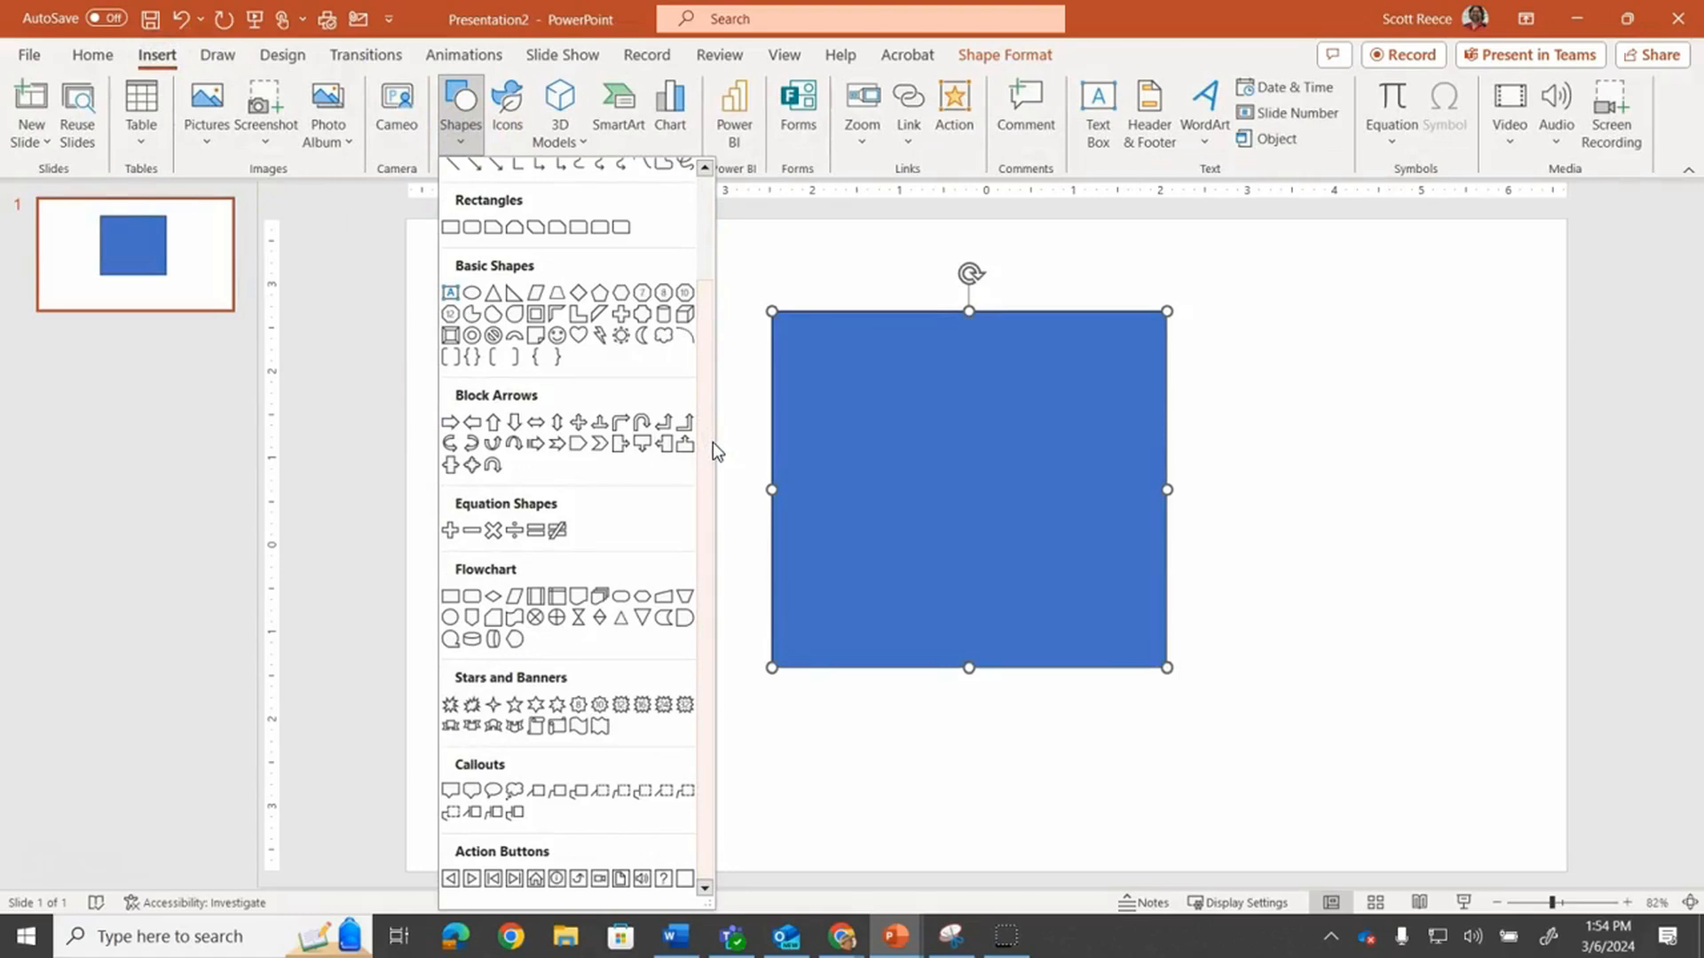
left_click(1282, 419)
Move the rectangle to the upper left area of the slide
left_click_drag(961, 432, 642, 376)
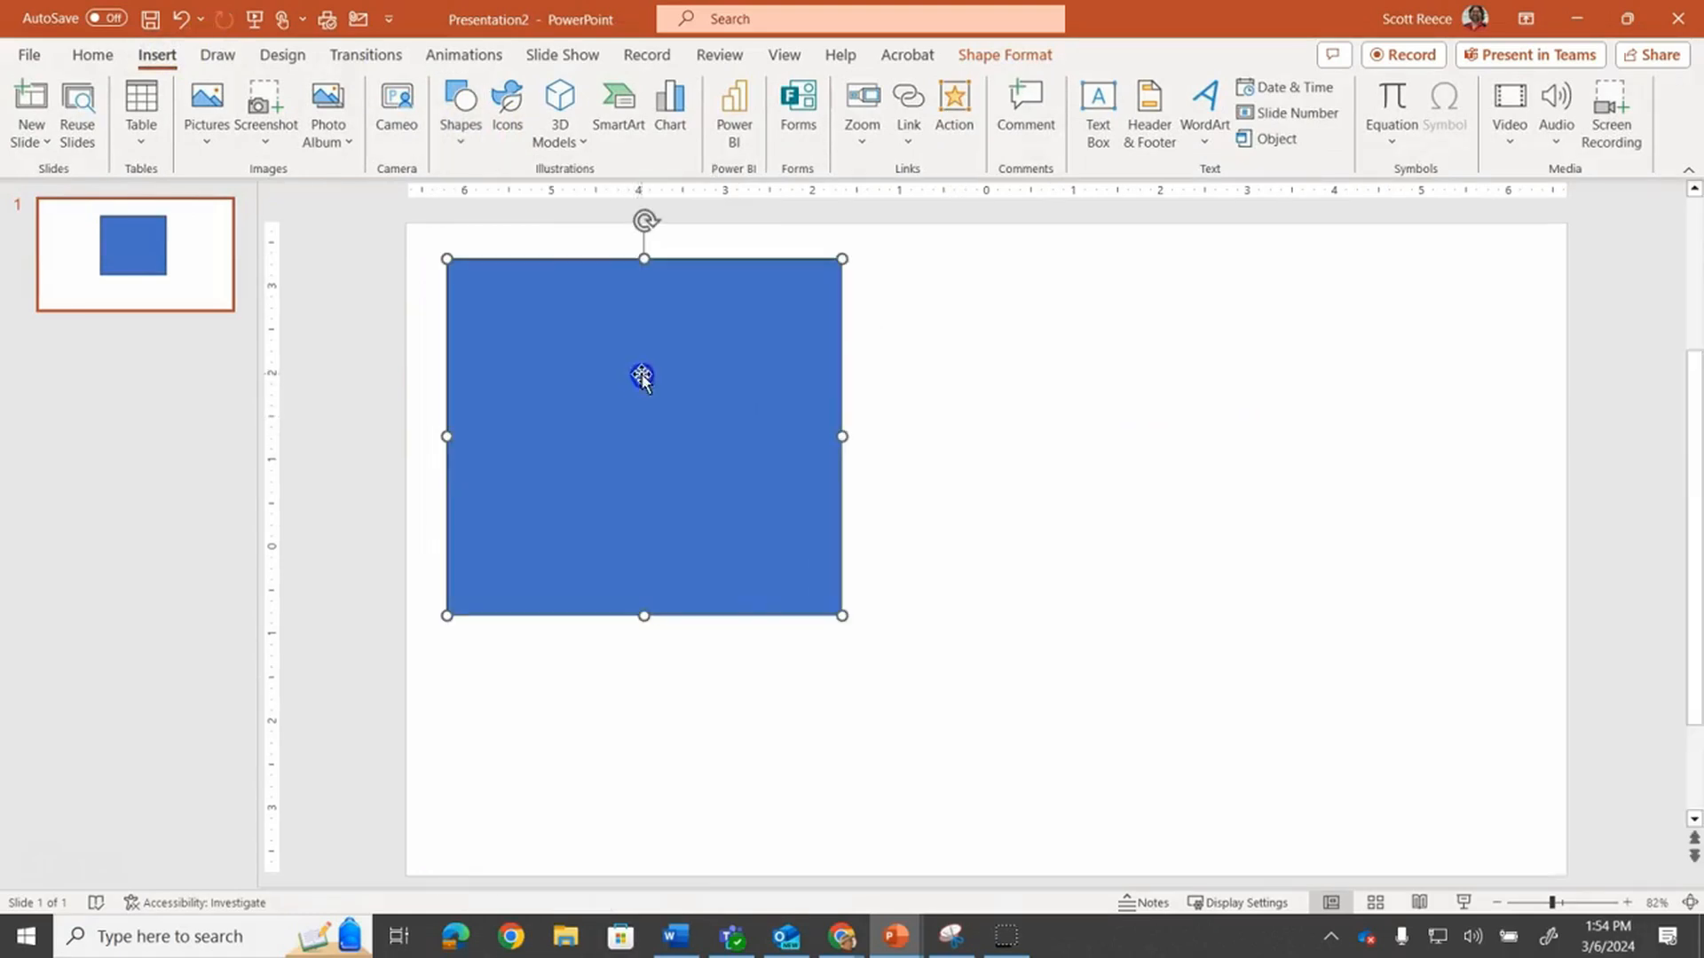
Draw a freehand Scribble shape about 2.61 by 4.15 inches to the right of the rectangle
left_click(457, 142)
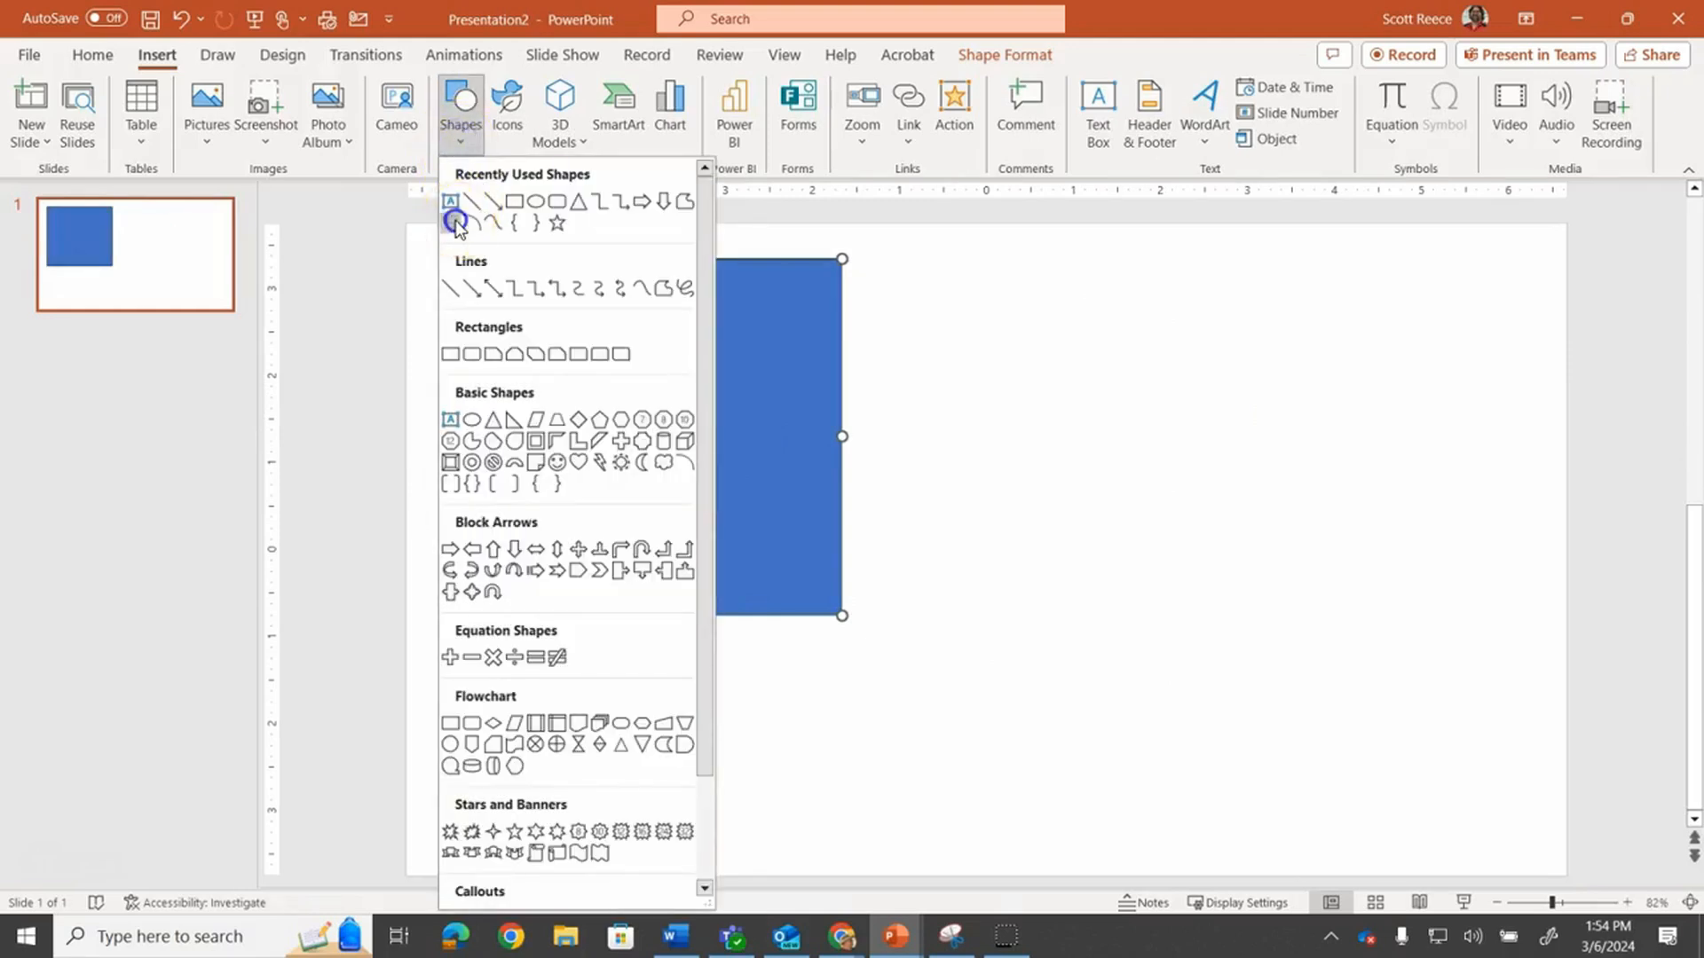
left_click(454, 218)
mouse_move(976, 307)
left_mouse_down()
mouse_move(1023, 491)
mouse_move(1323, 498)
mouse_move(1327, 400)
mouse_move(1214, 317)
mouse_move(1073, 290)
mouse_move(978, 302)
left_mouse_up()
left_click_drag(1223, 424, 1365, 508)
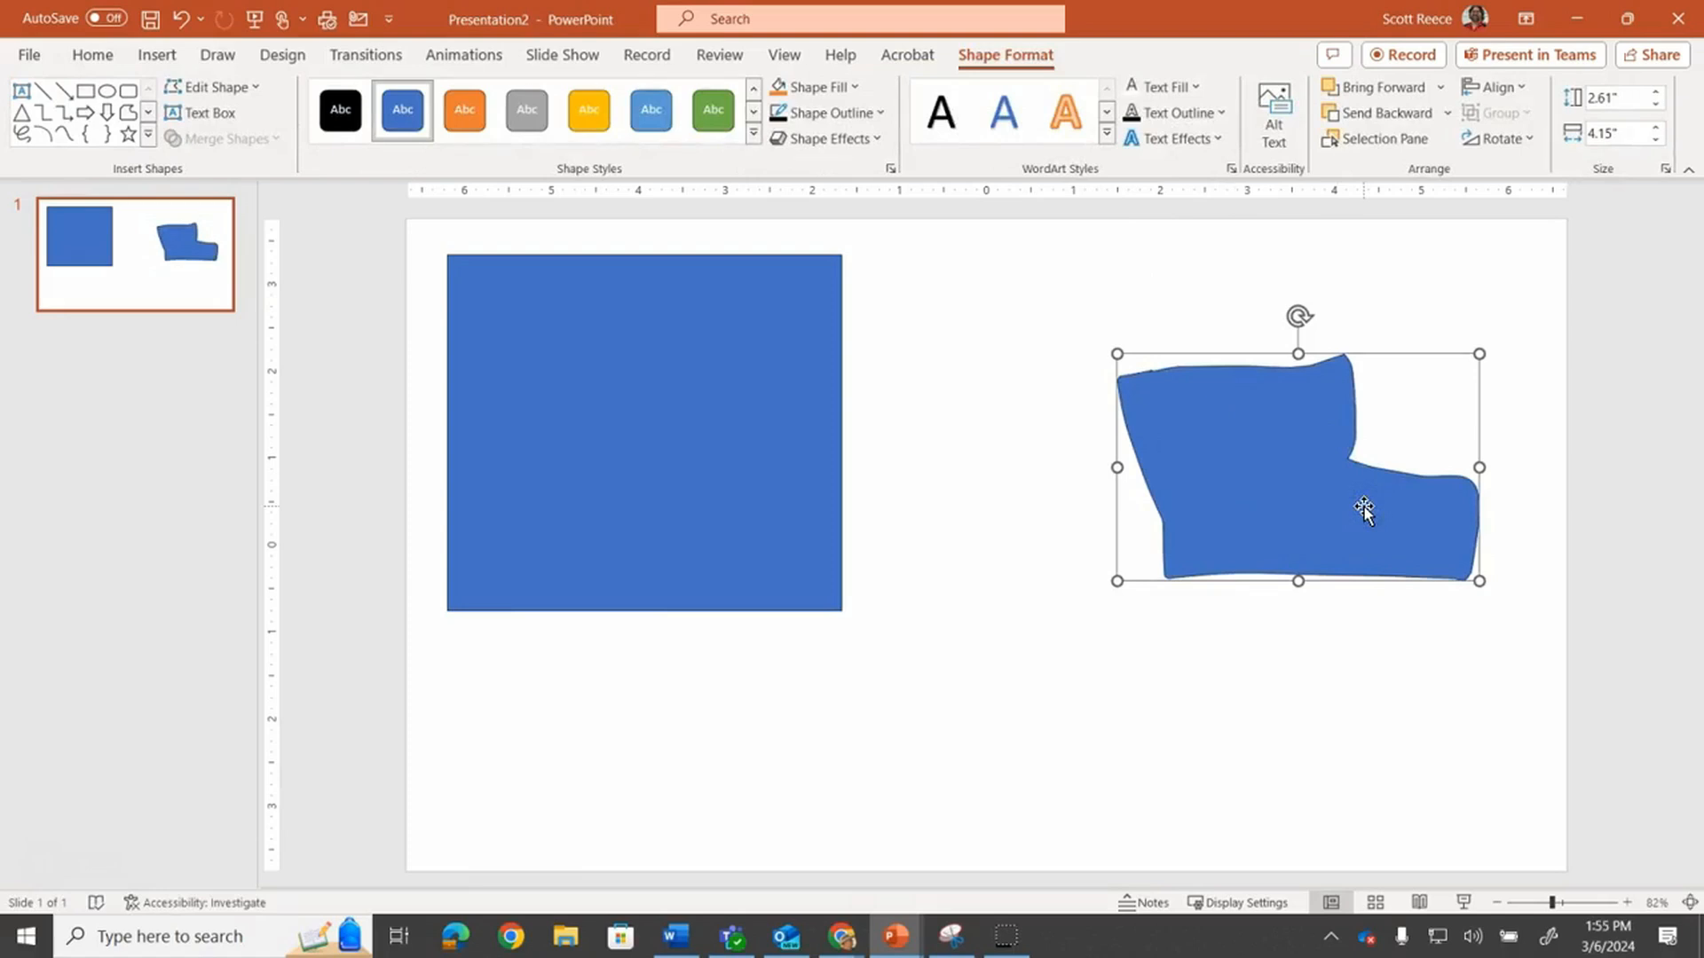
Enter Edit Points on the rectangle and drag its lower-right corner point far to the right, slanting the edge
left_click(651, 505)
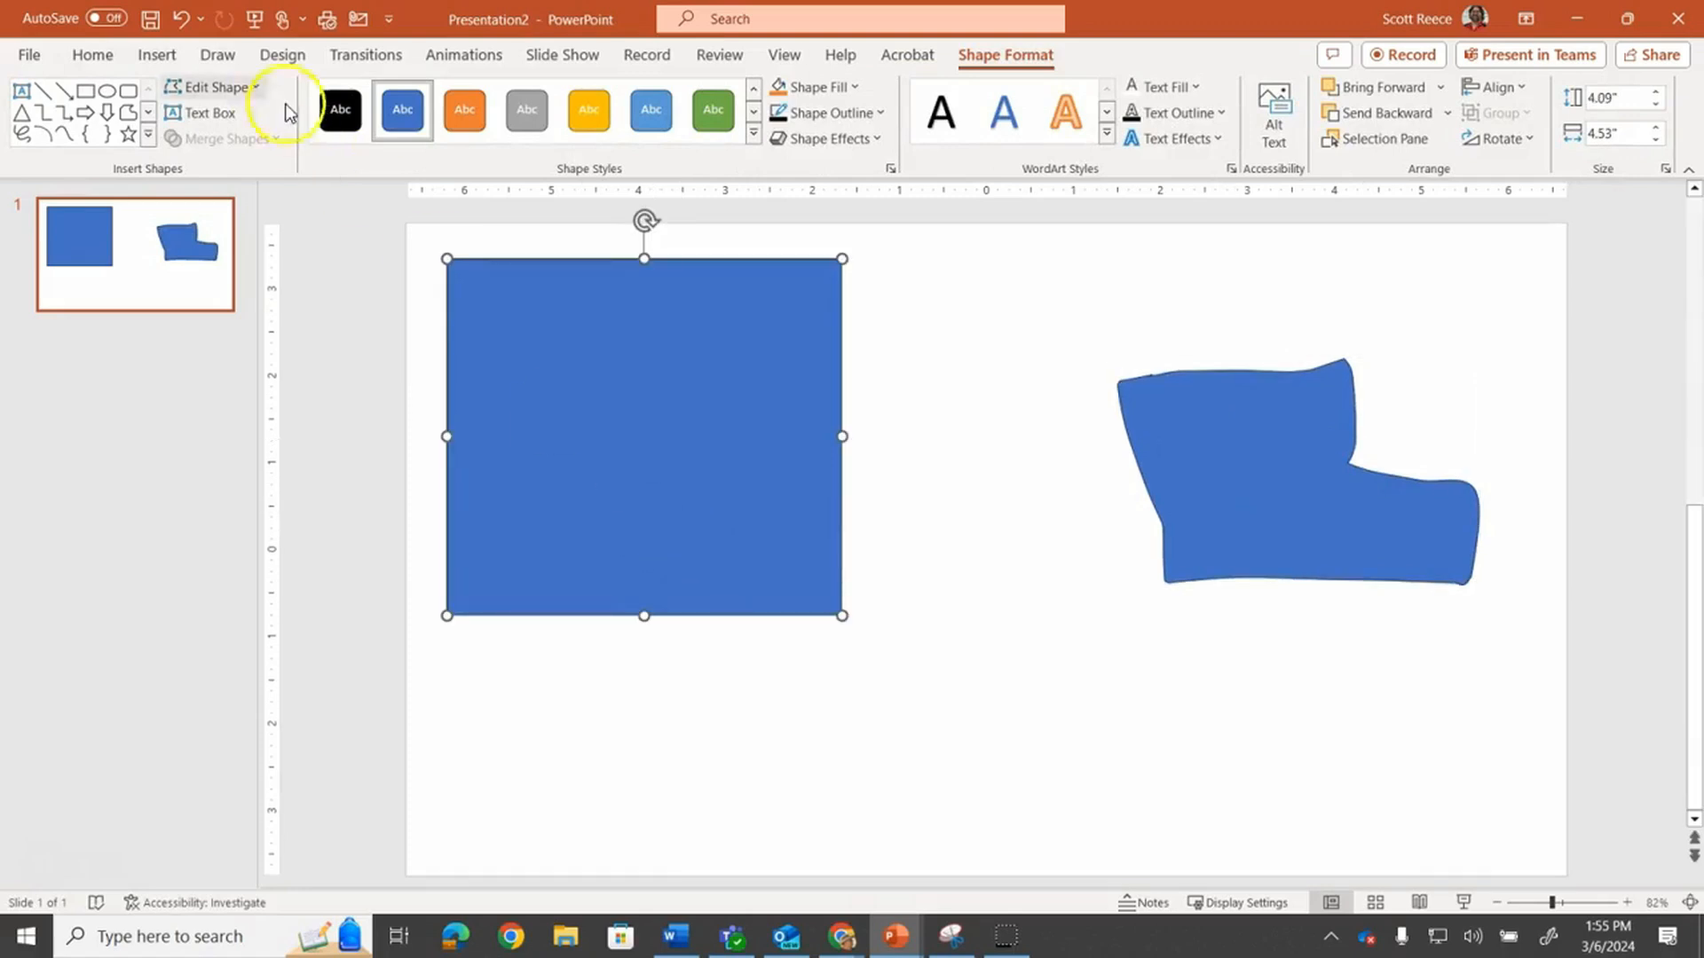
left_click(237, 87)
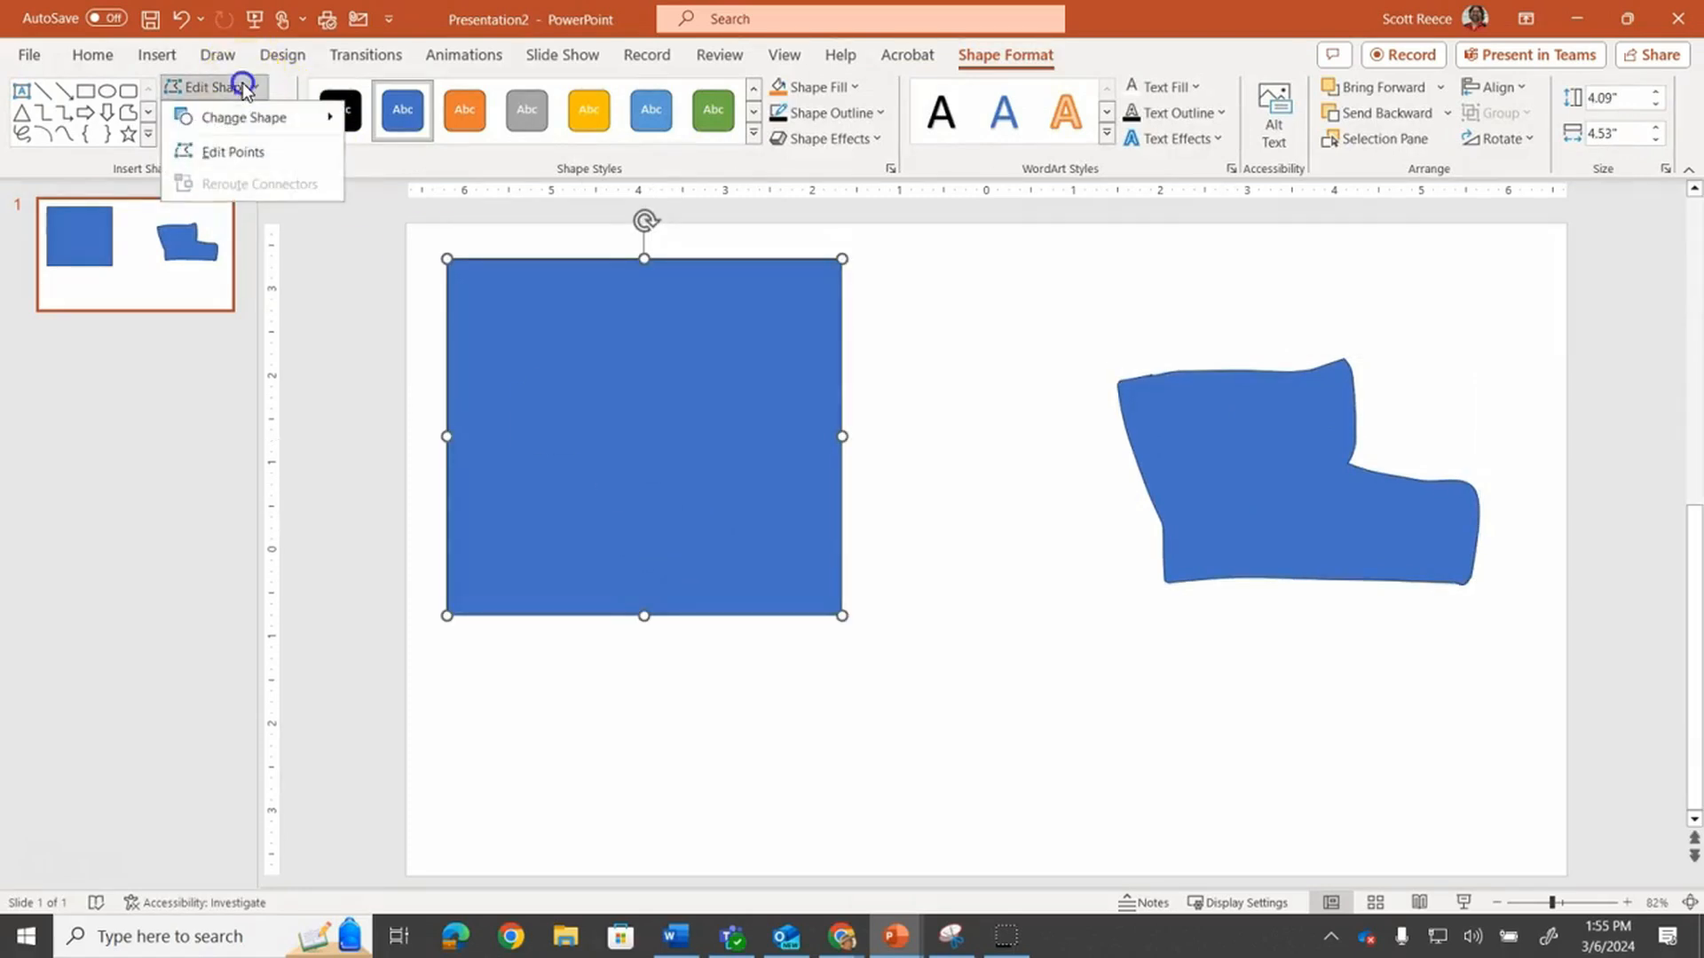
left_click(239, 149)
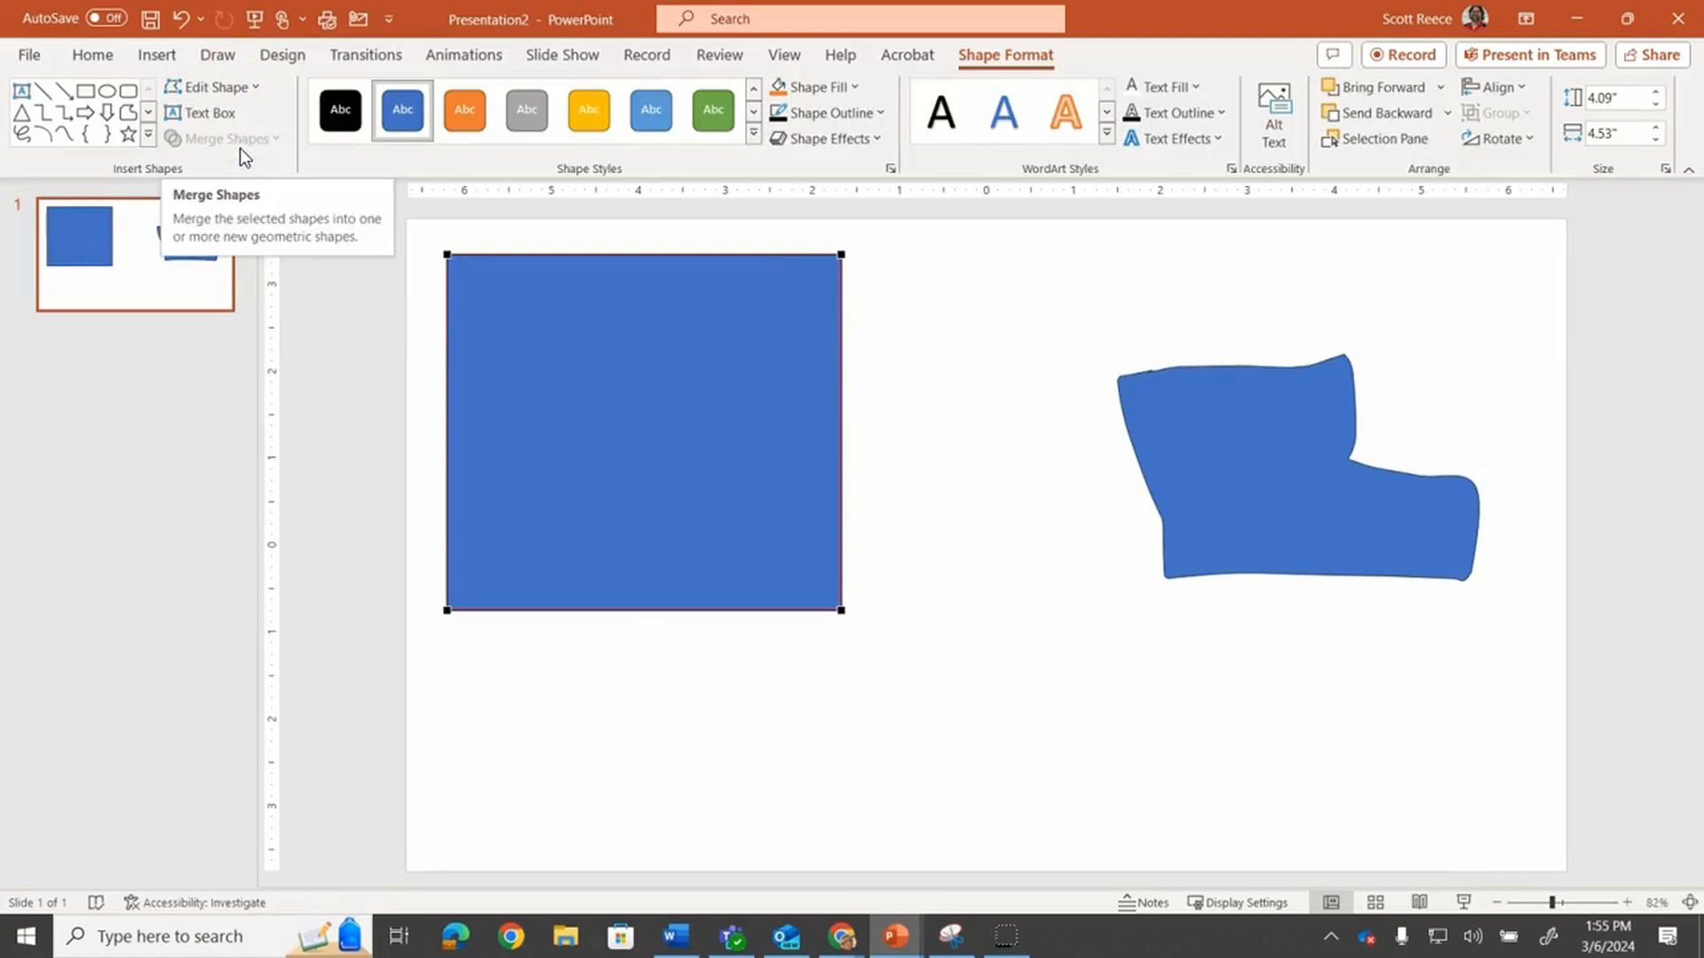
left_click_drag(842, 610, 1093, 607)
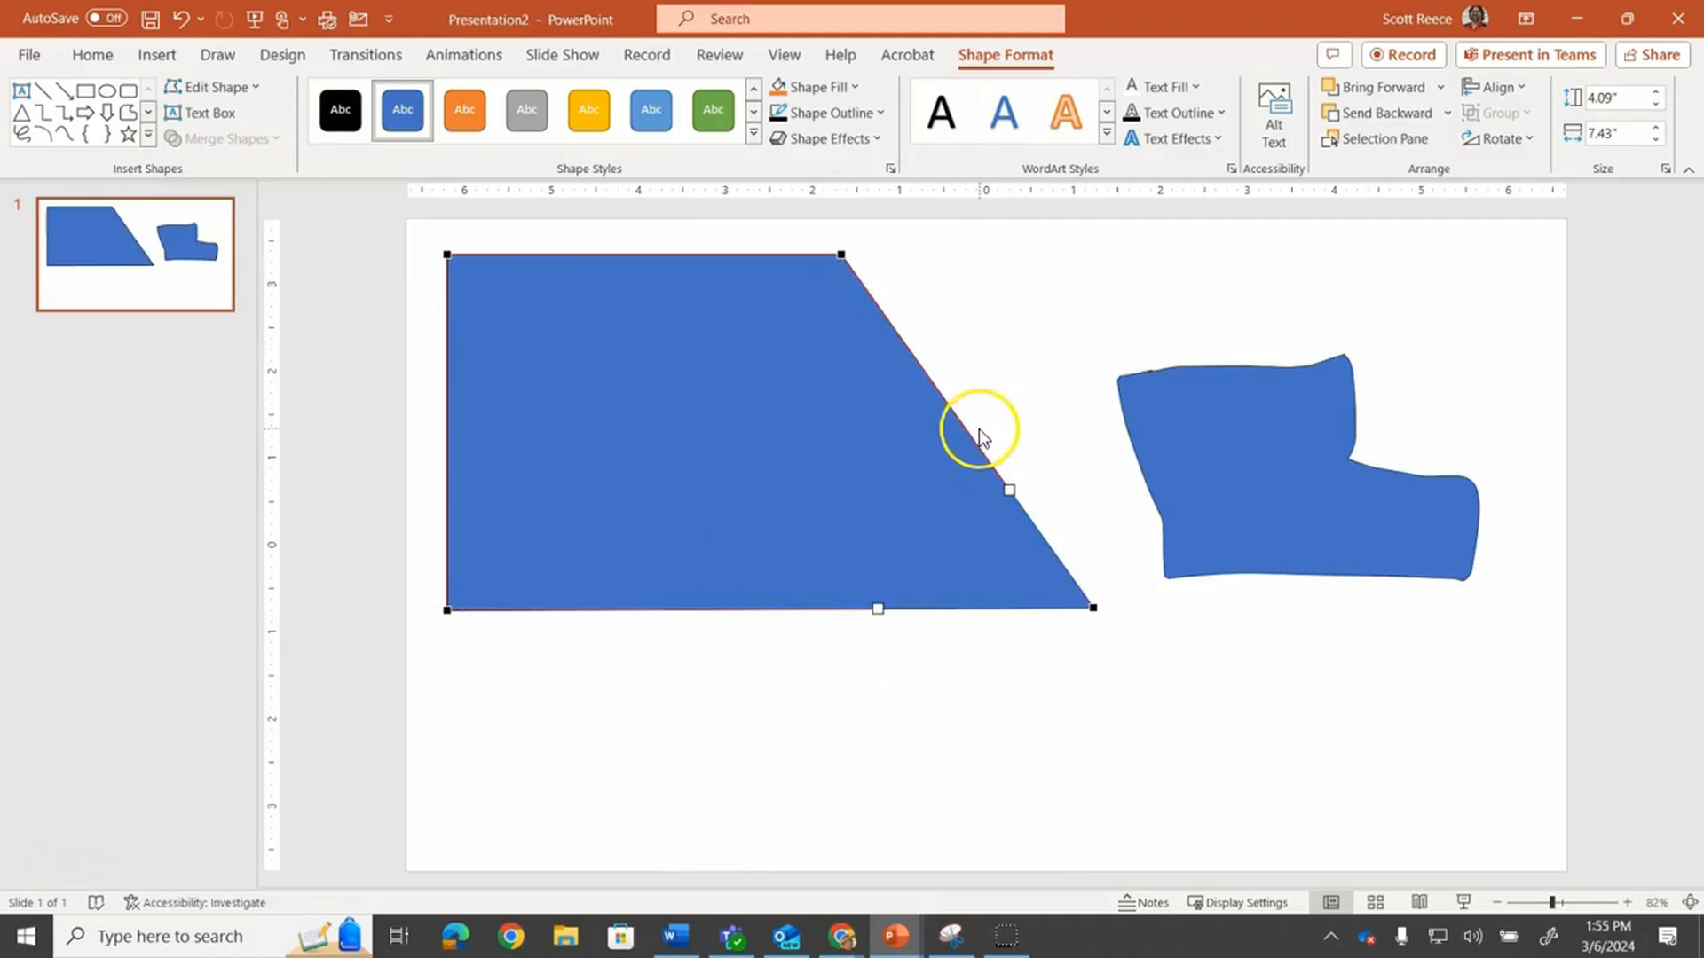
Add points along the slanted edge and drag them to carve a step notch into the shape's upper right
left_click_drag(973, 435, 1086, 452)
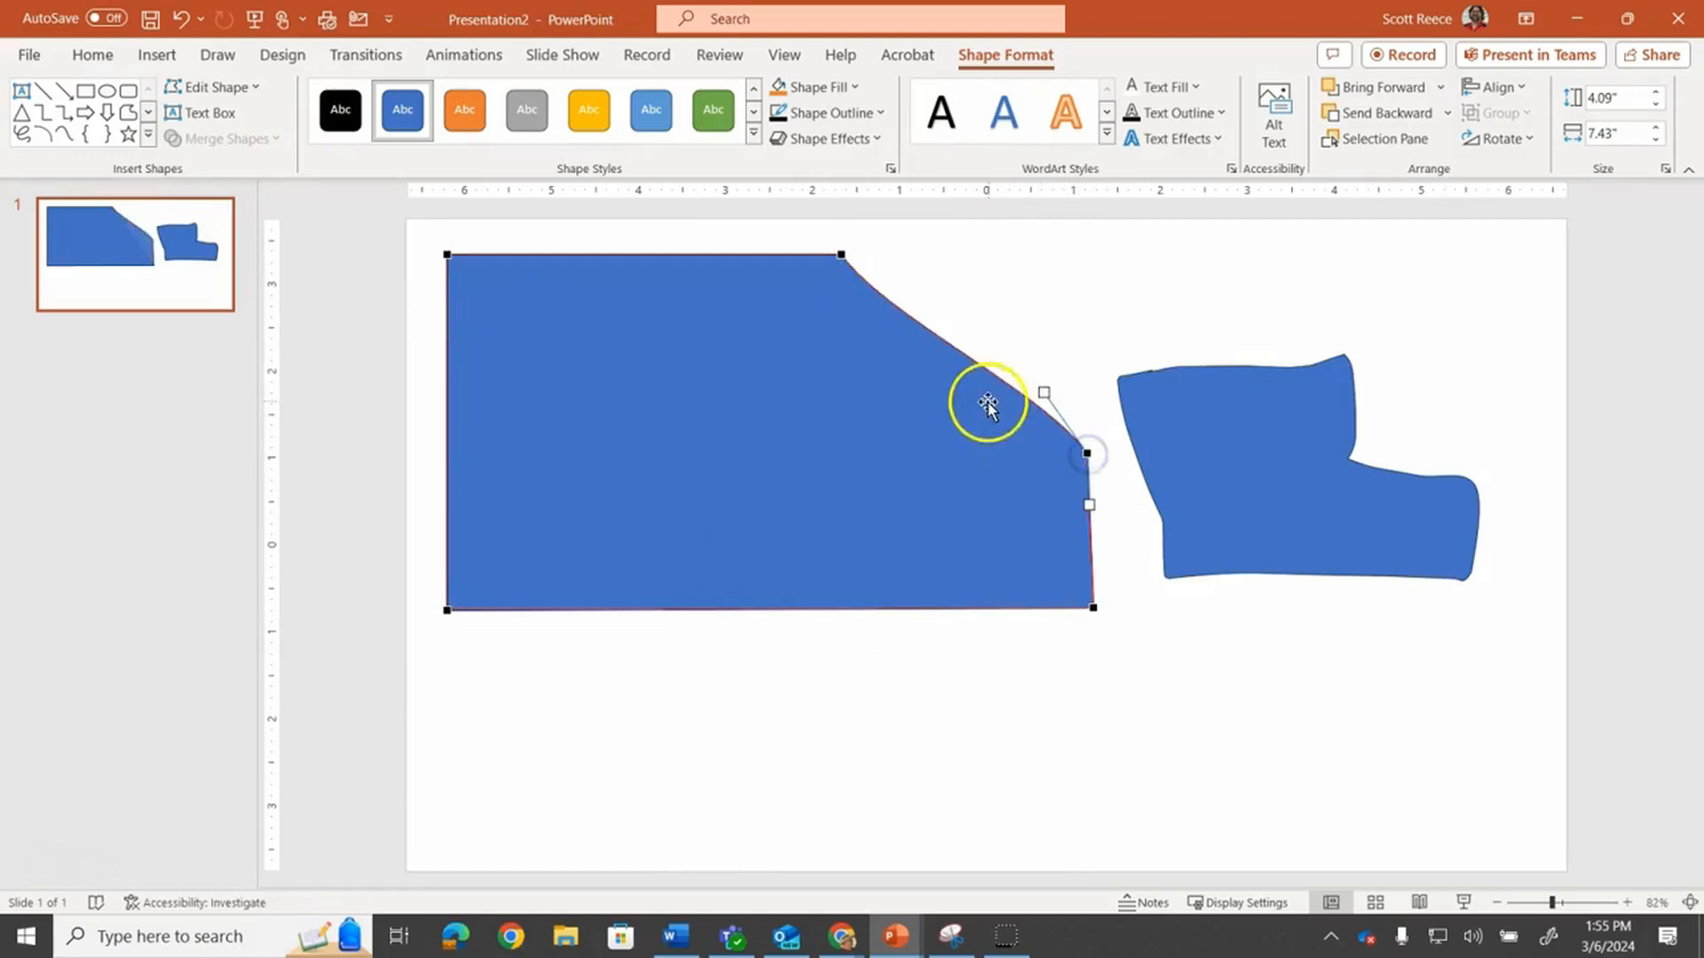
left_click_drag(939, 339, 846, 378)
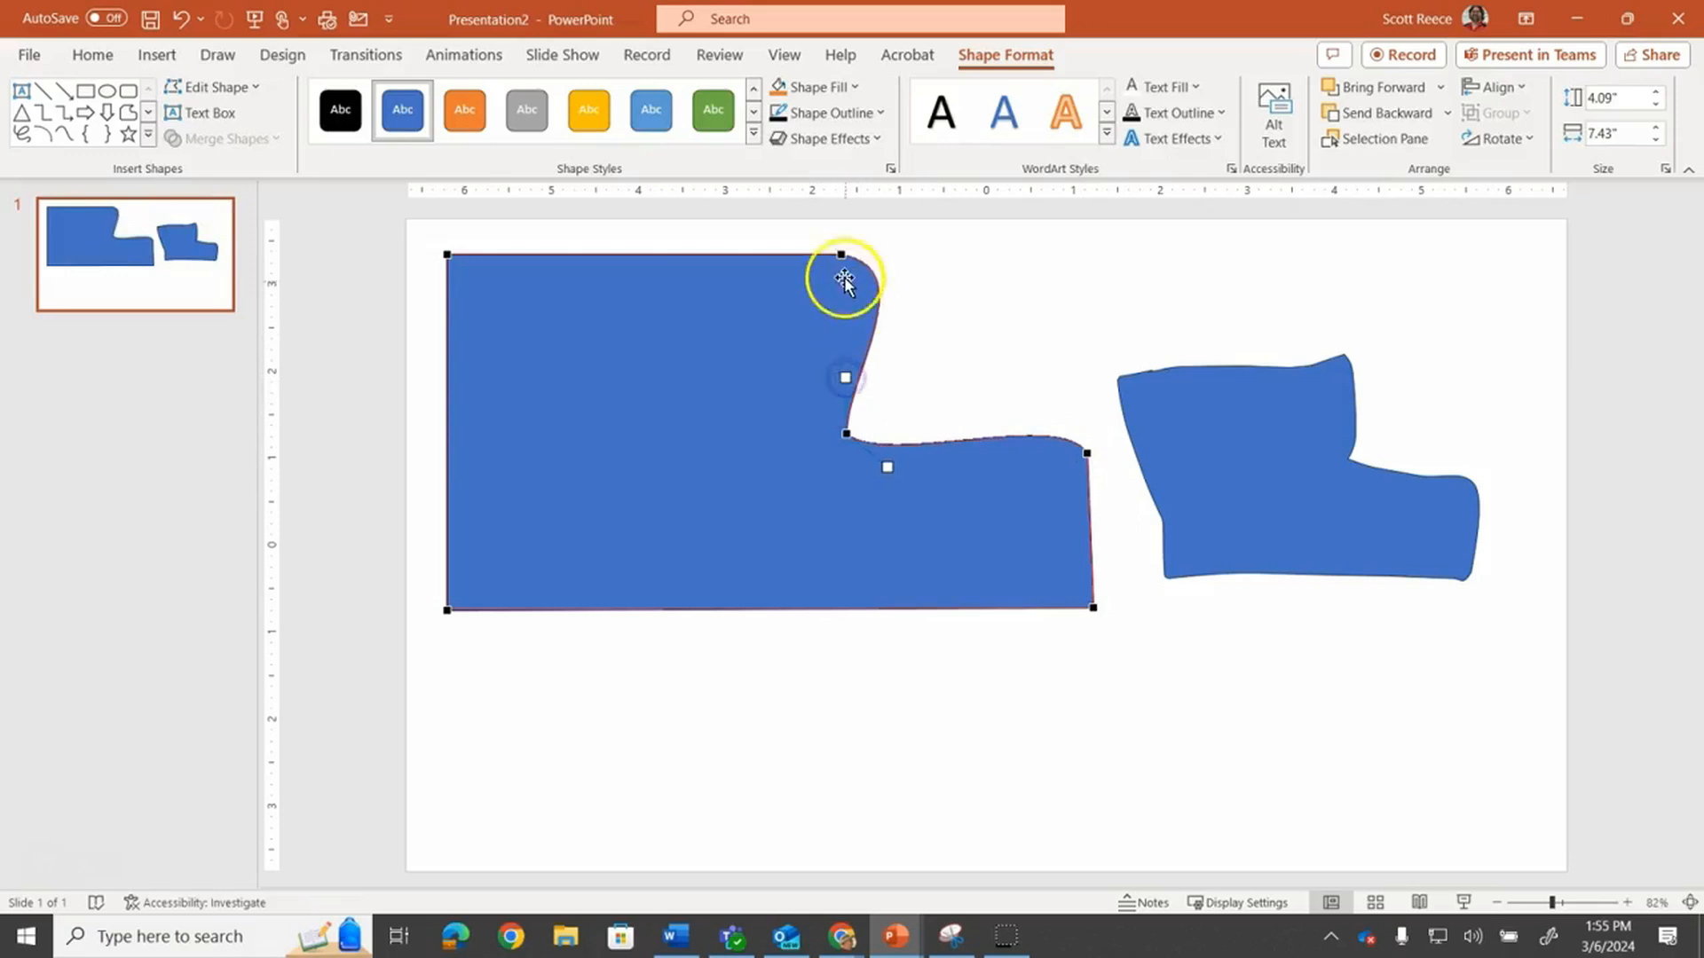
left_click(918, 269)
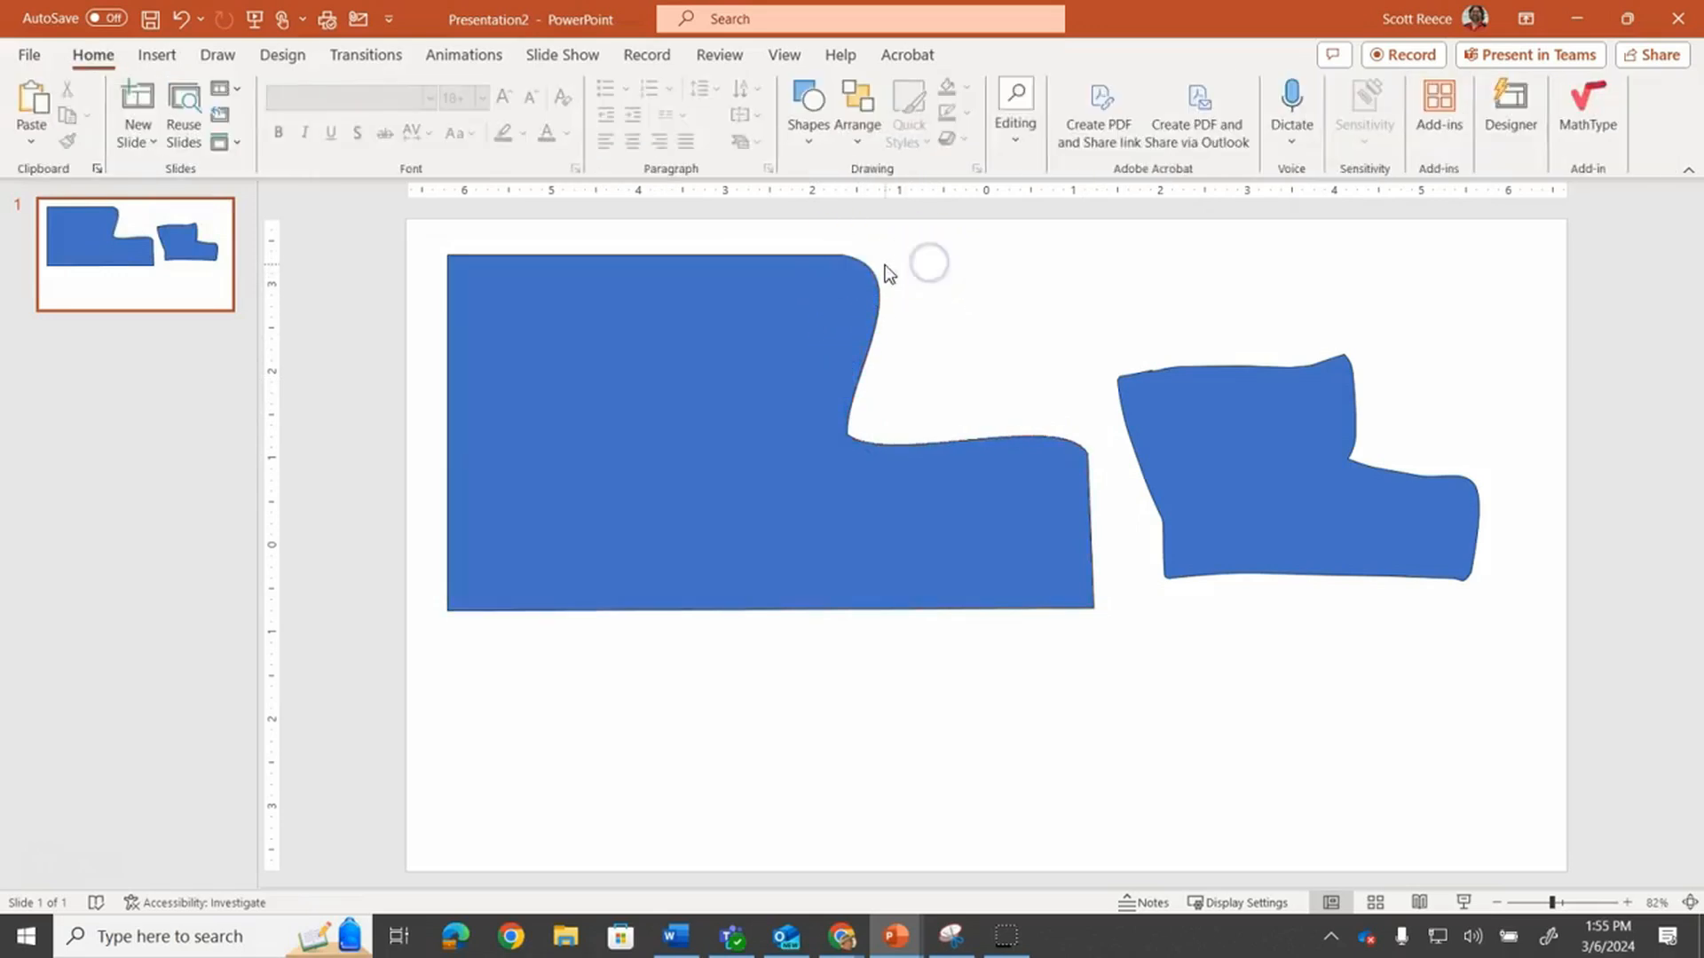
Reopen Edit Points and adjust the curve handles at both notch corners to straighten the notch edges
left_click(855, 266)
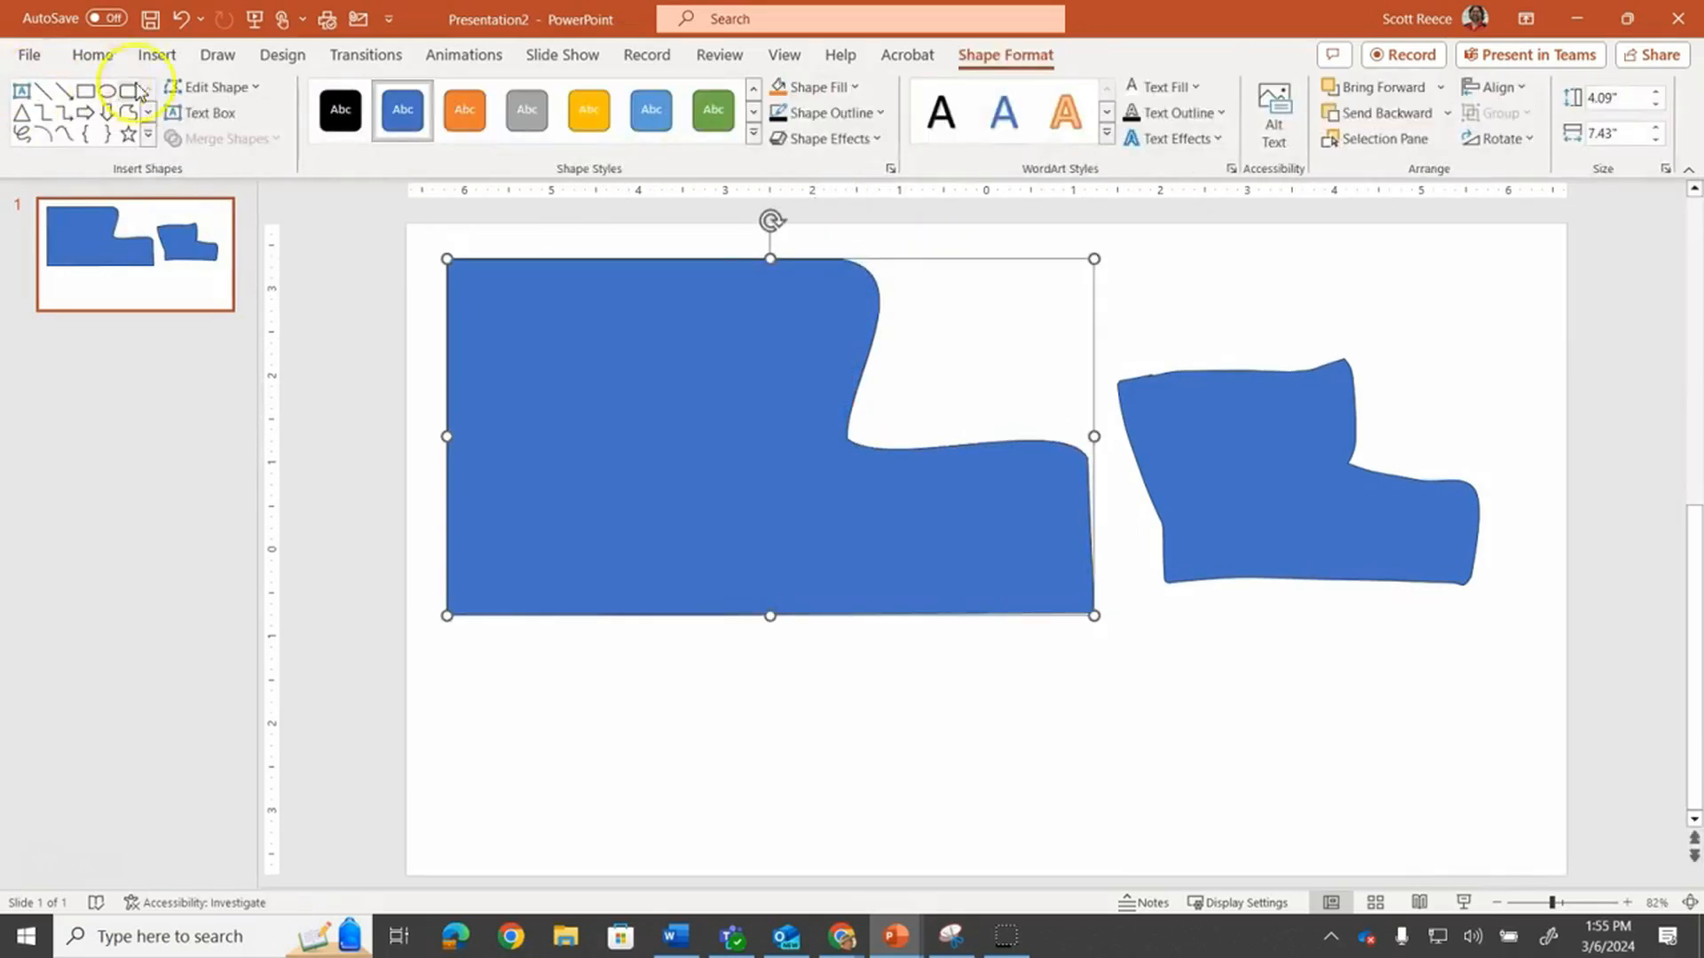
left_click(210, 86)
left_click(213, 144)
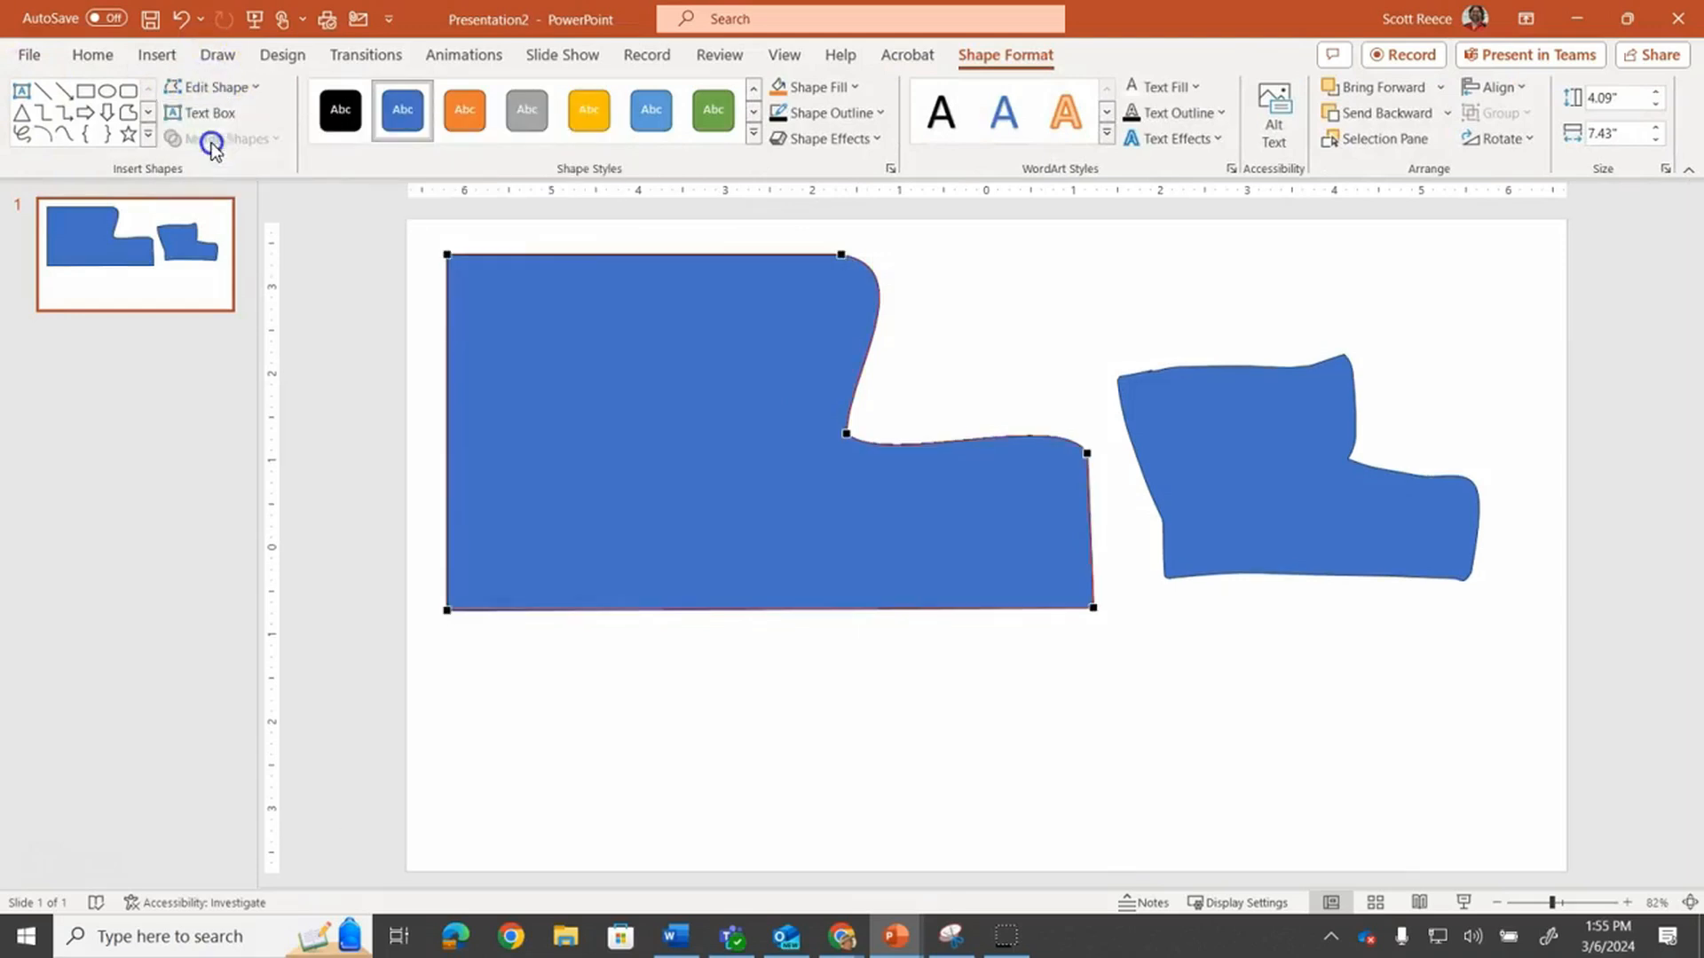
left_click(841, 254)
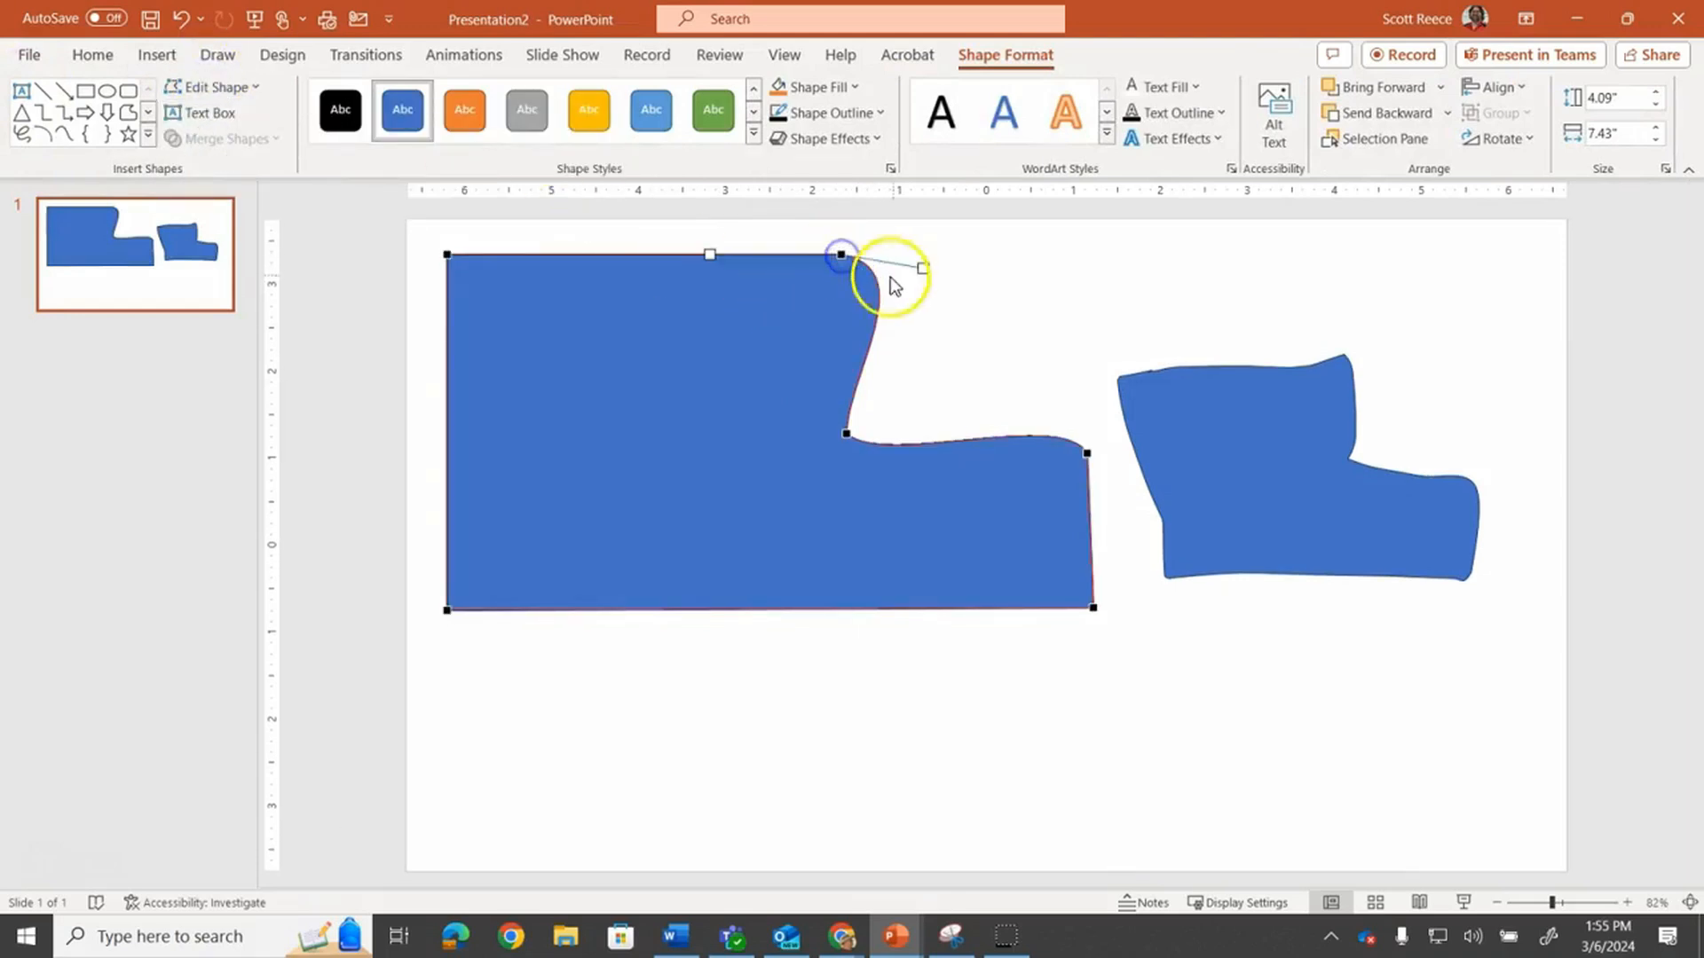
left_click_drag(917, 268, 843, 332)
left_click(1086, 454)
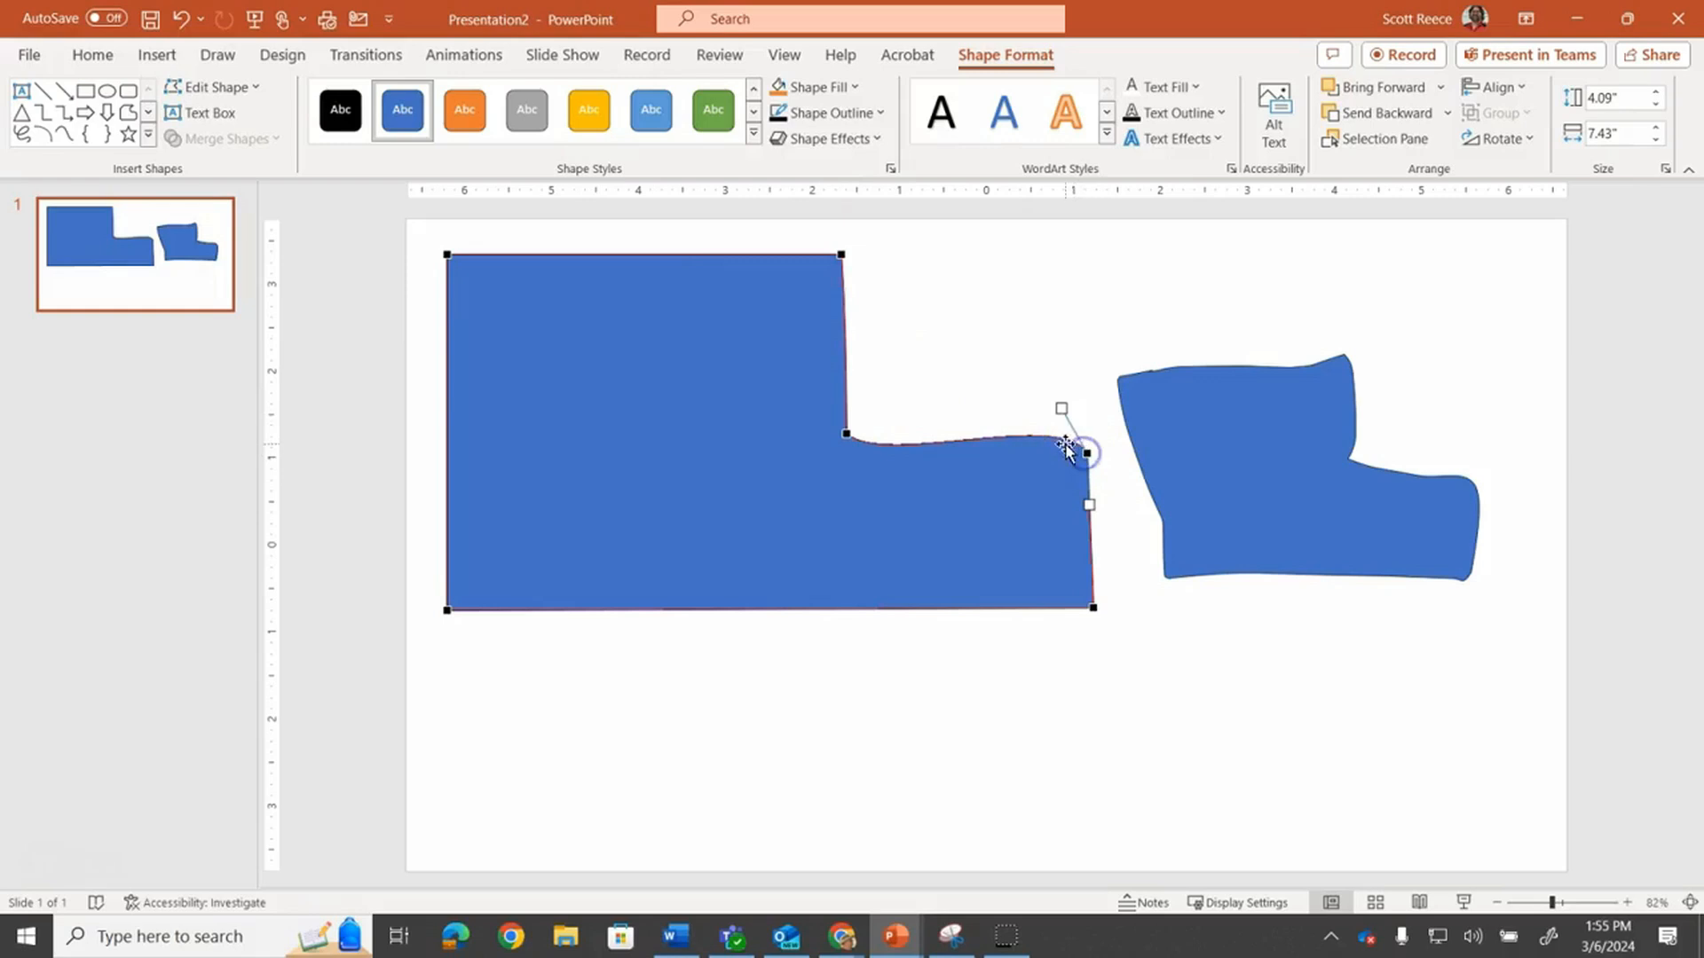
left_click_drag(1060, 407, 990, 440)
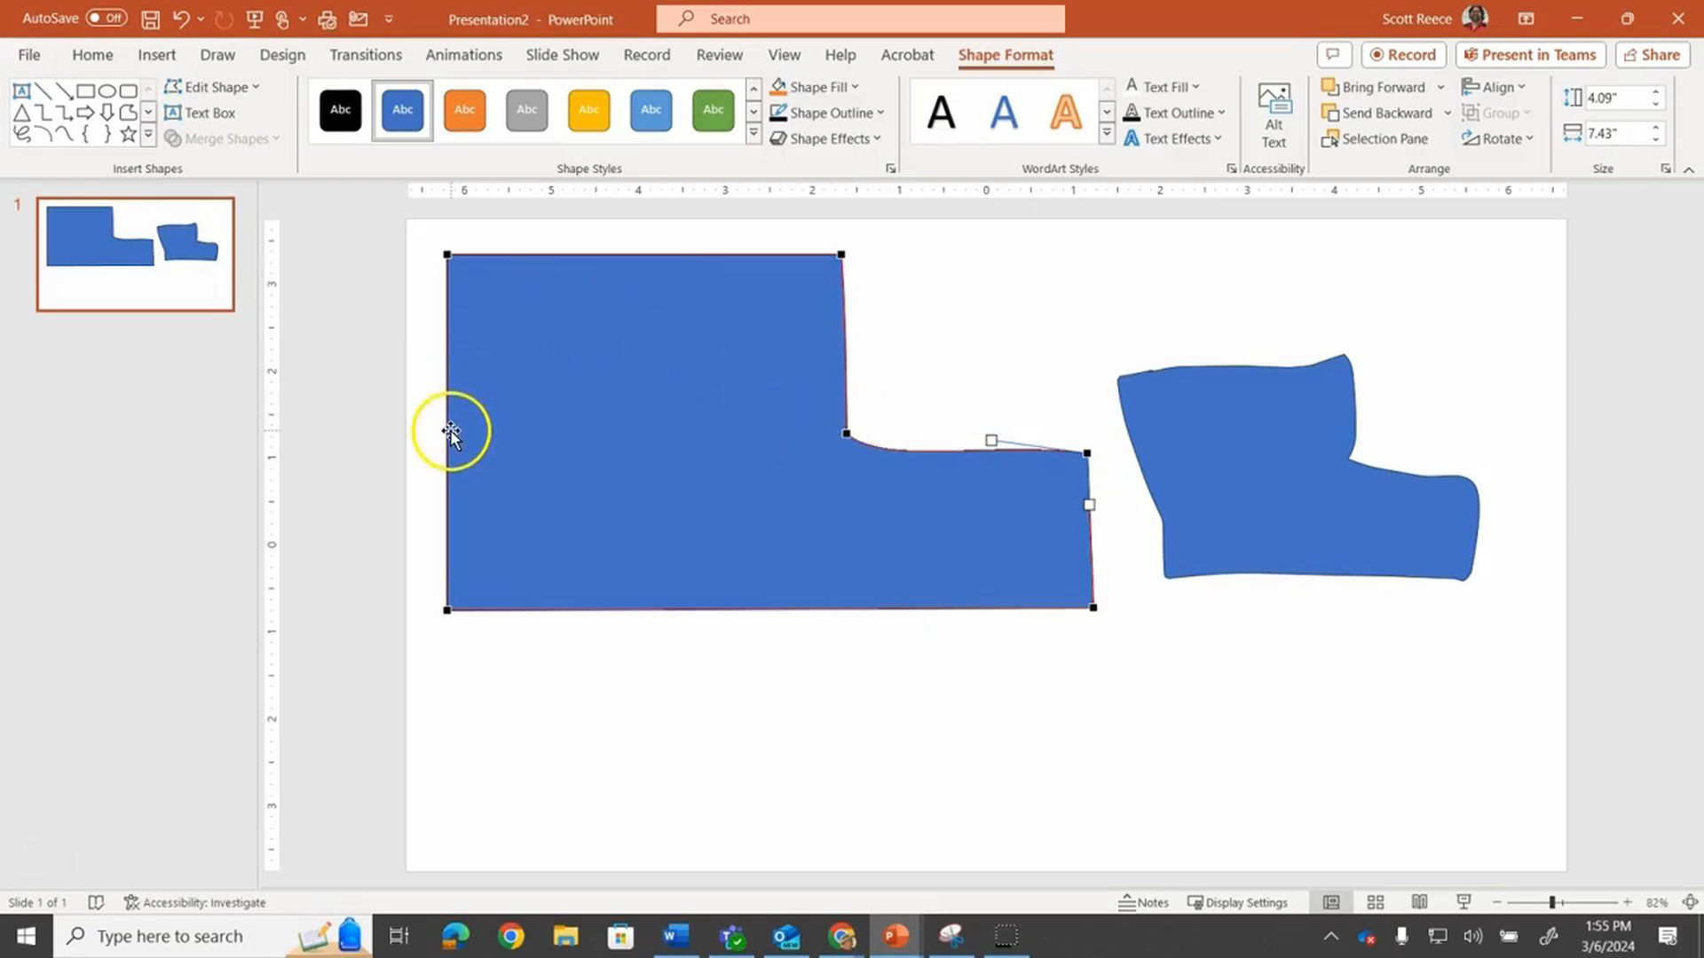
Add a point on the shape's left edge, pull it inward and curve its handles into a scooped arc
left_click_drag(447, 432, 711, 438)
left_click_drag(627, 380, 728, 300)
left_click_drag(717, 502, 632, 569)
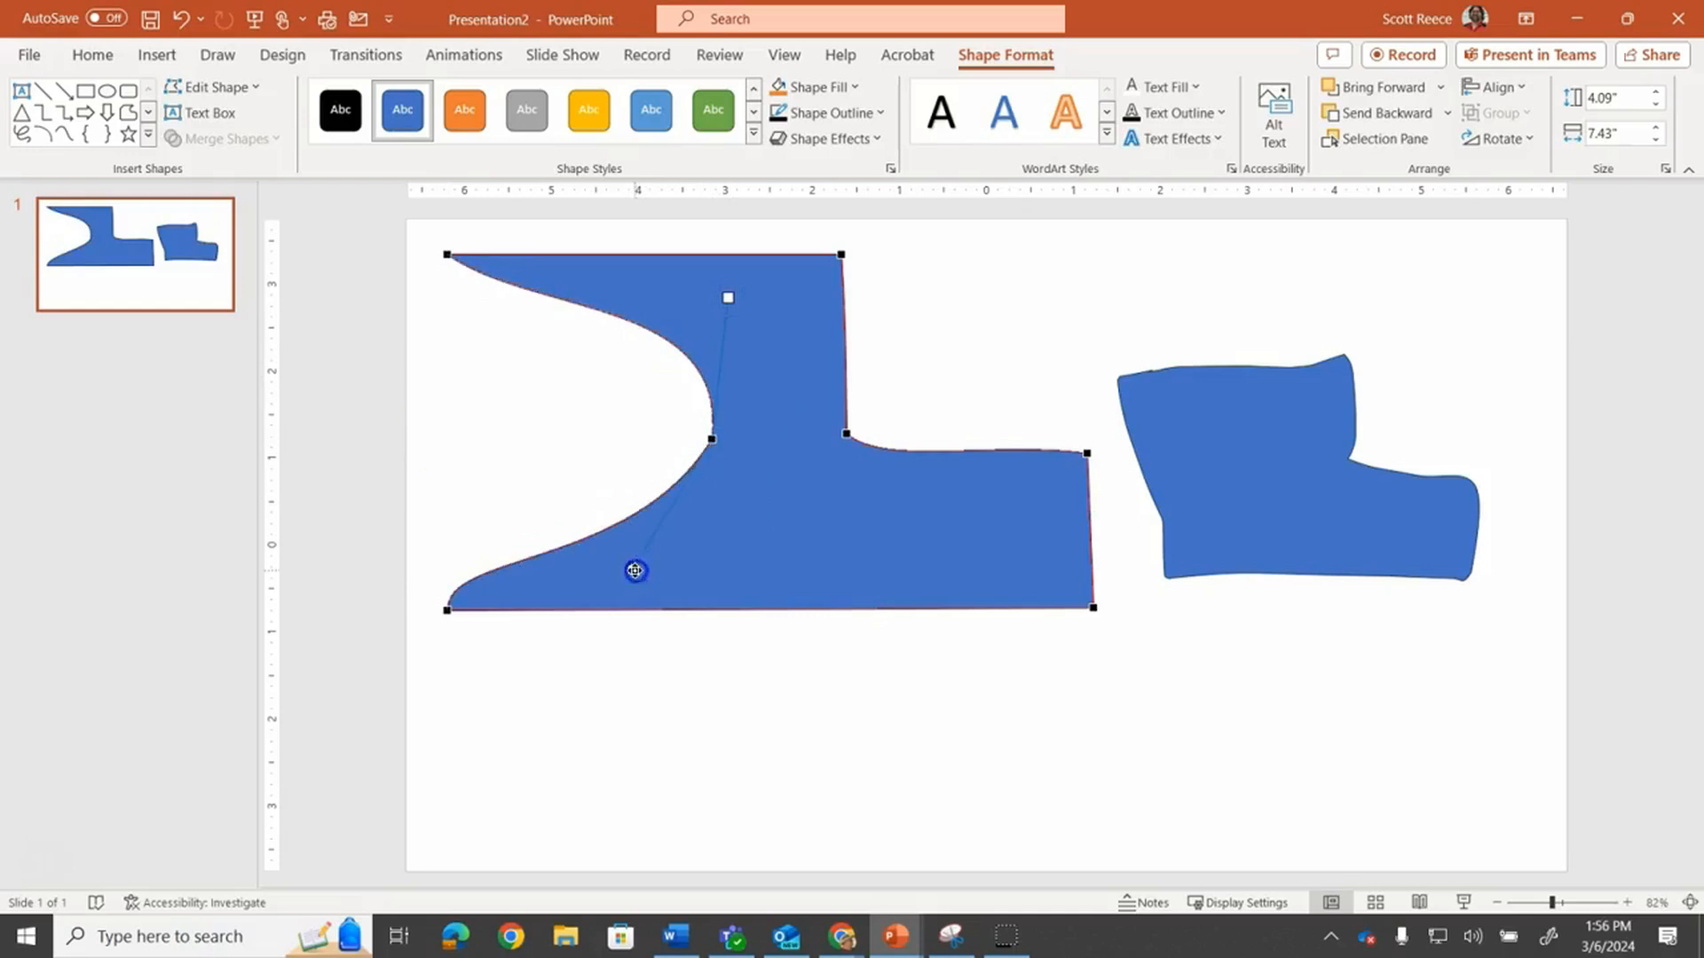
left_click(1038, 717)
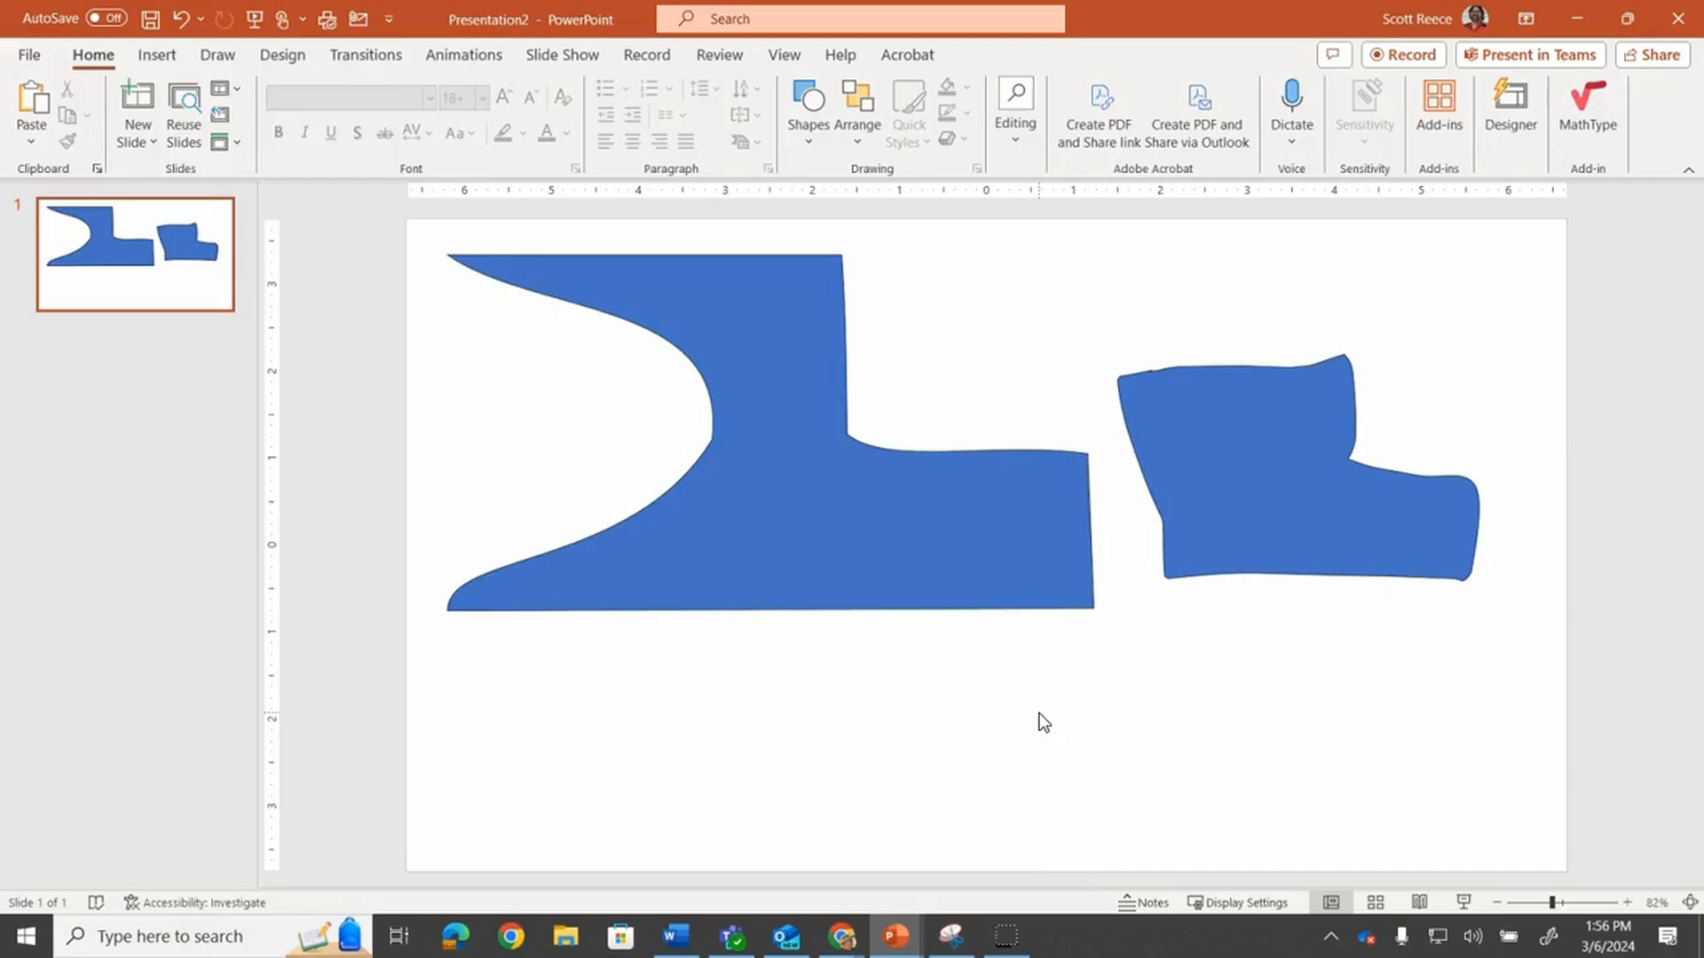
Delete the edited shape and the scribble shape to clear the slide
left_click(832, 493)
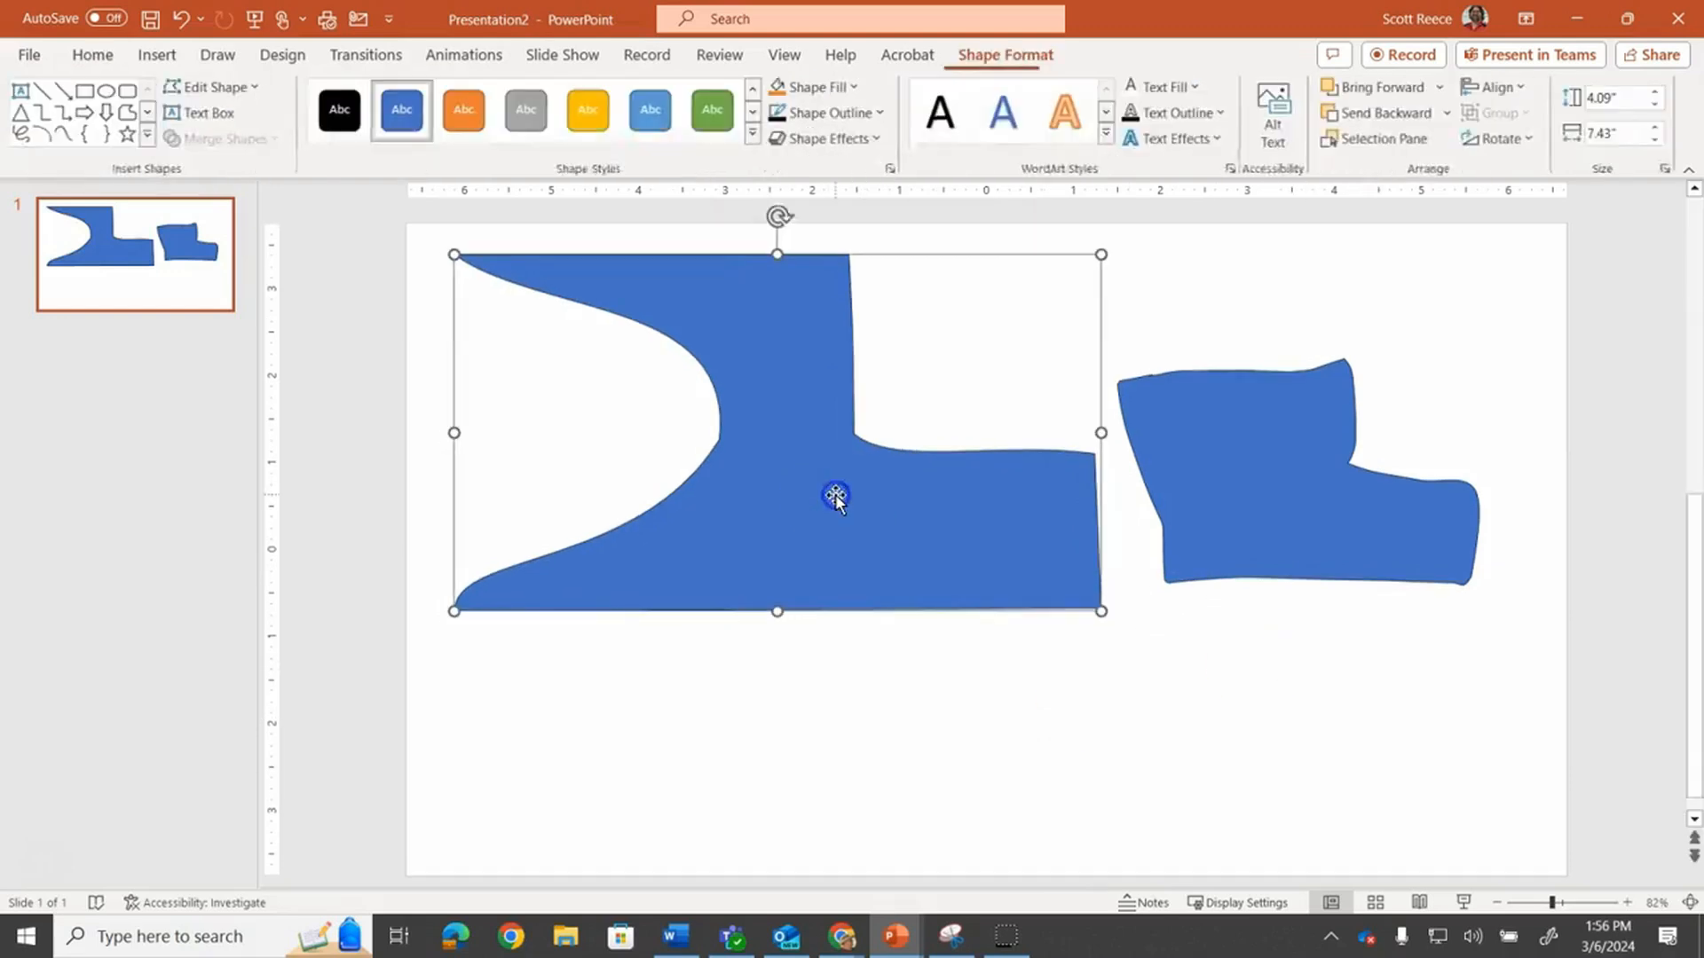
key("Delete")
left_click(1185, 493)
key("Delete")
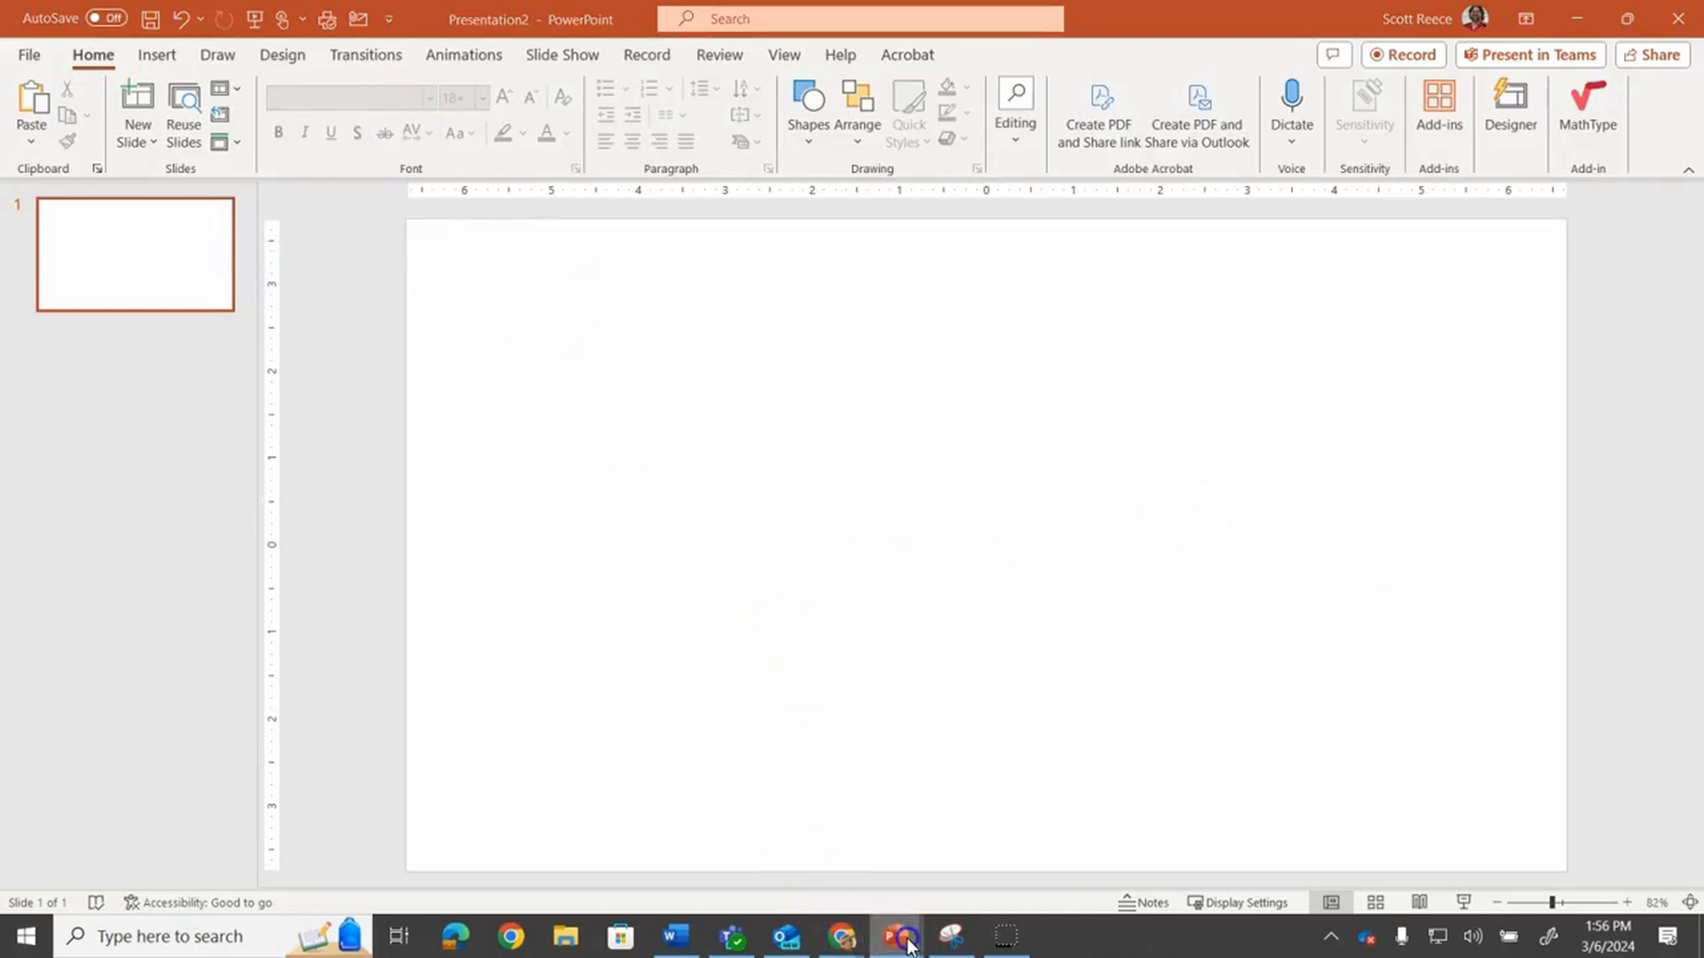
Switch to the Turtle Animation presentation and go to slide 1
mouse_move(894, 937)
left_click(882, 877)
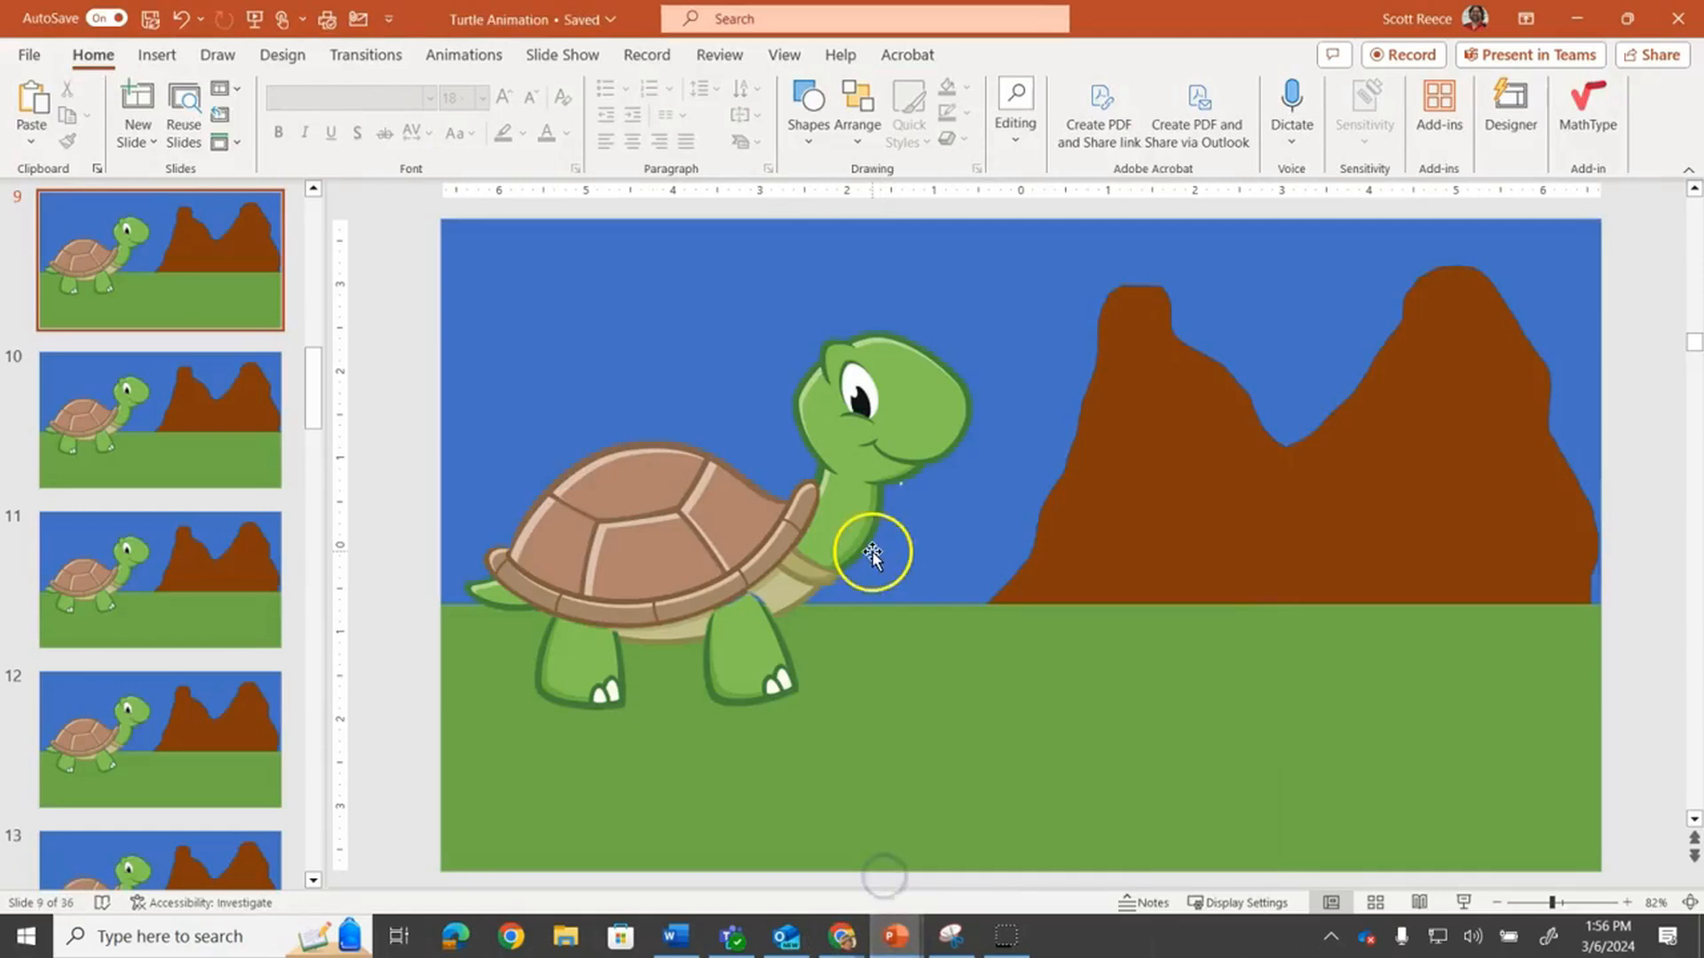
left_click_drag(321, 369, 340, 184)
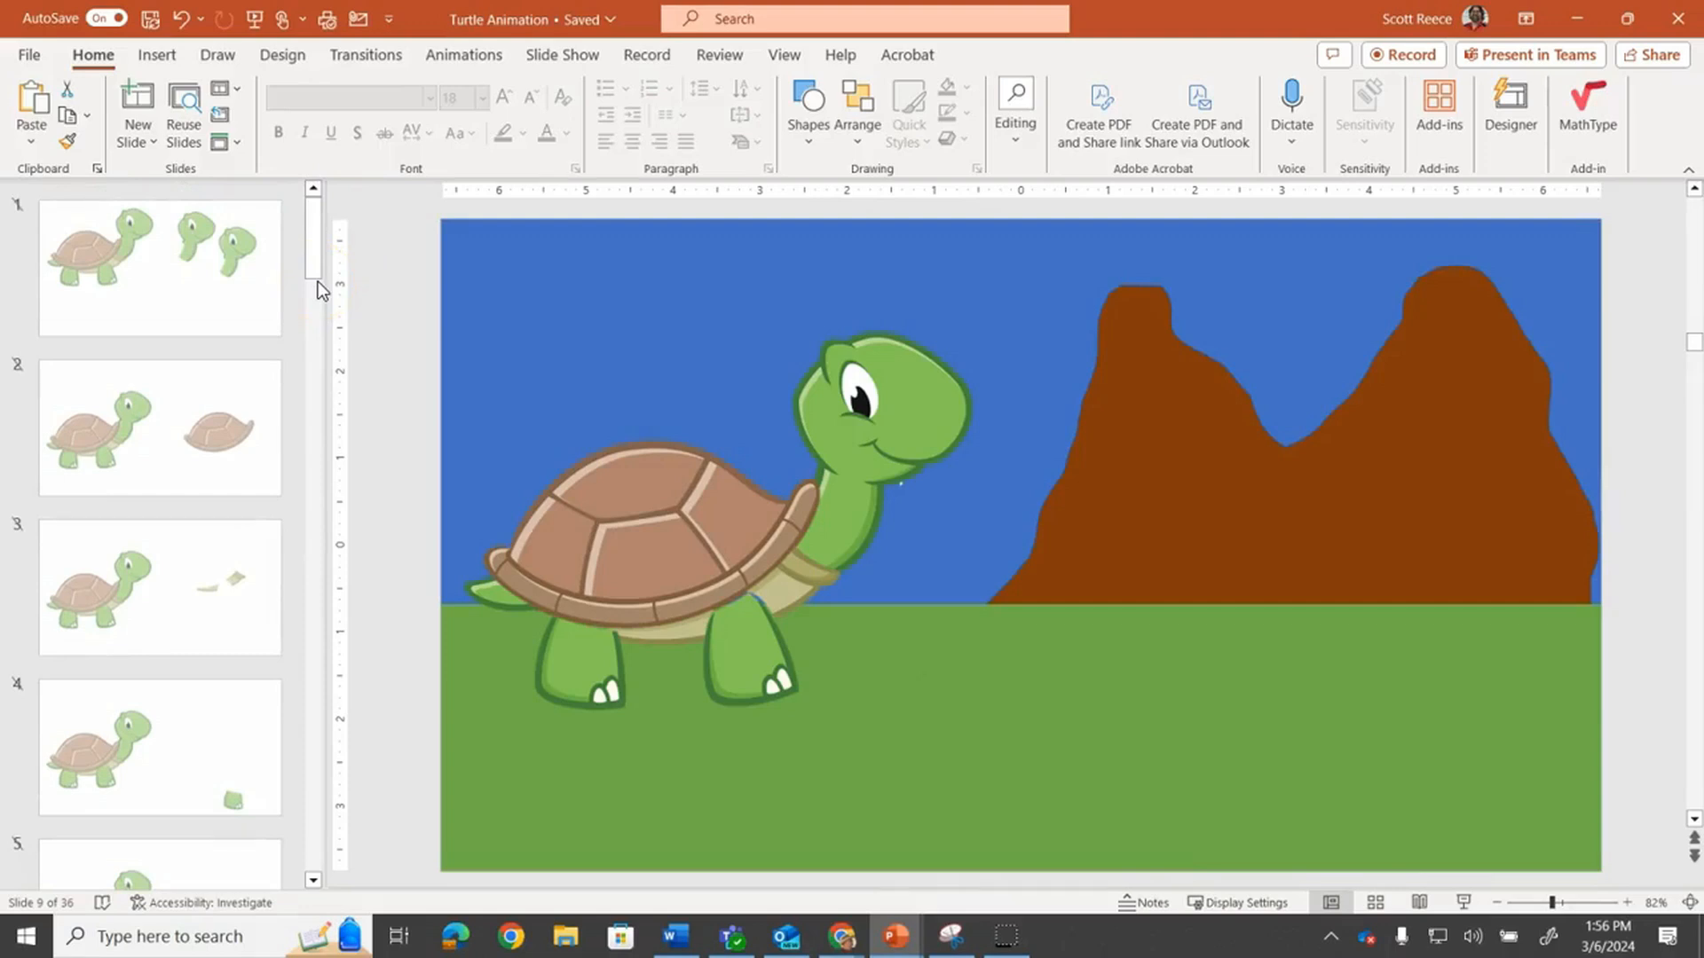
left_click(175, 305)
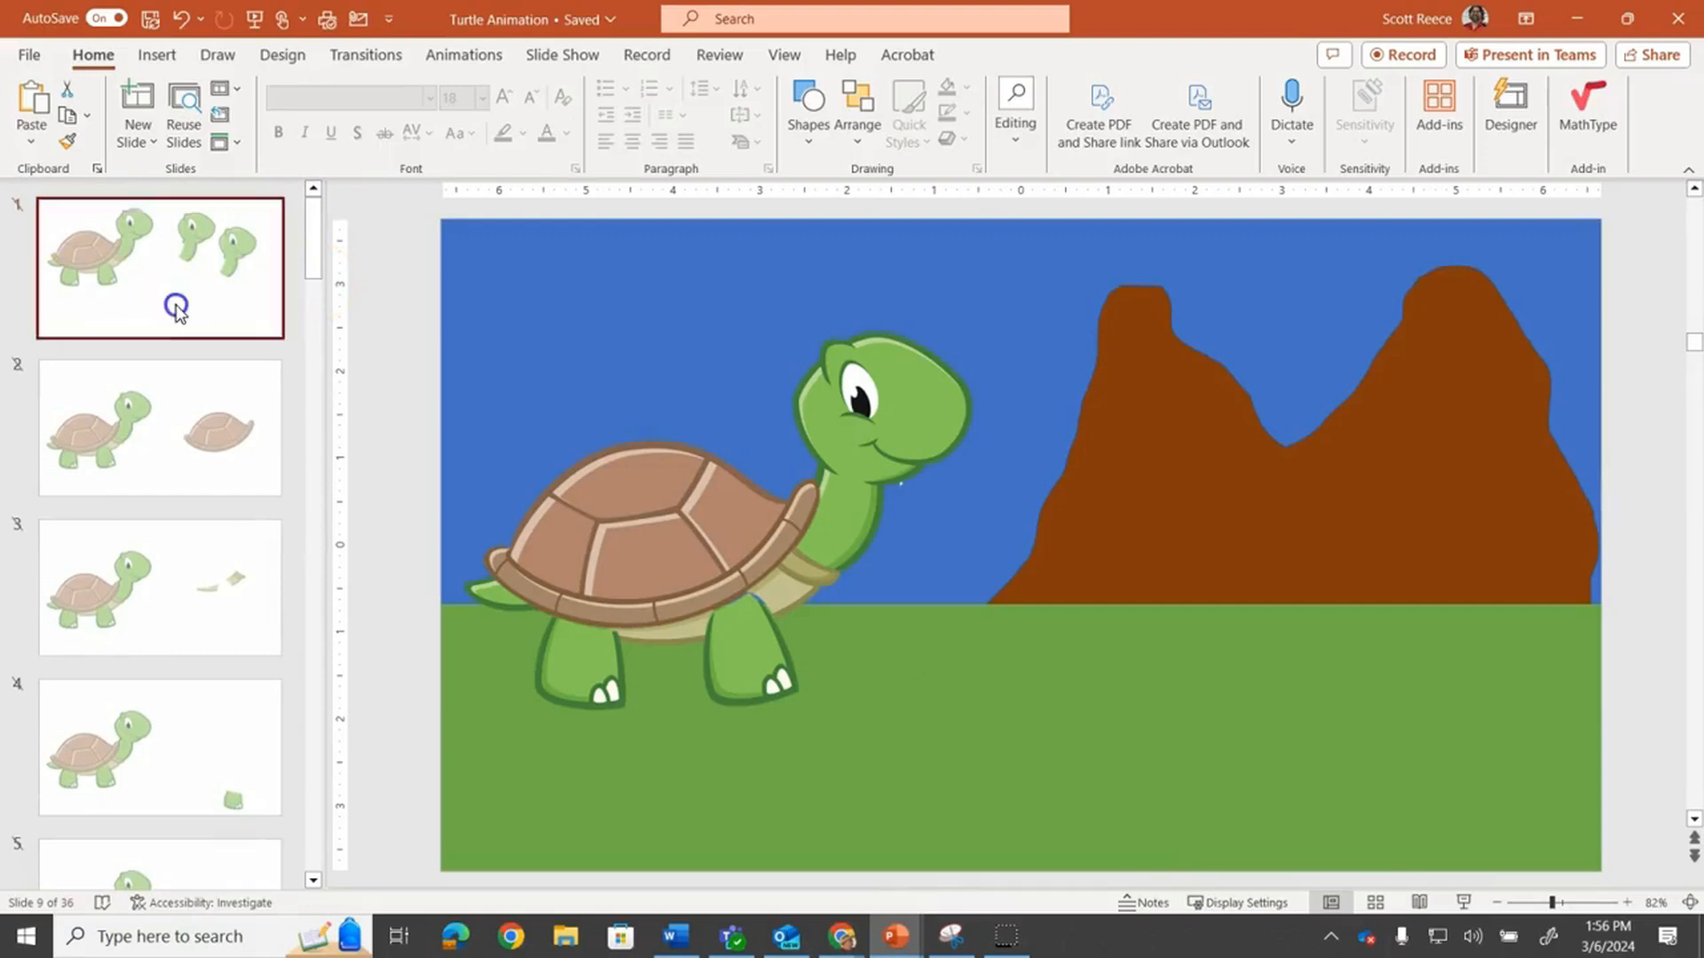
Select the turtle picture and apply Remove Background, keeping the automatic result
left_click(721, 482)
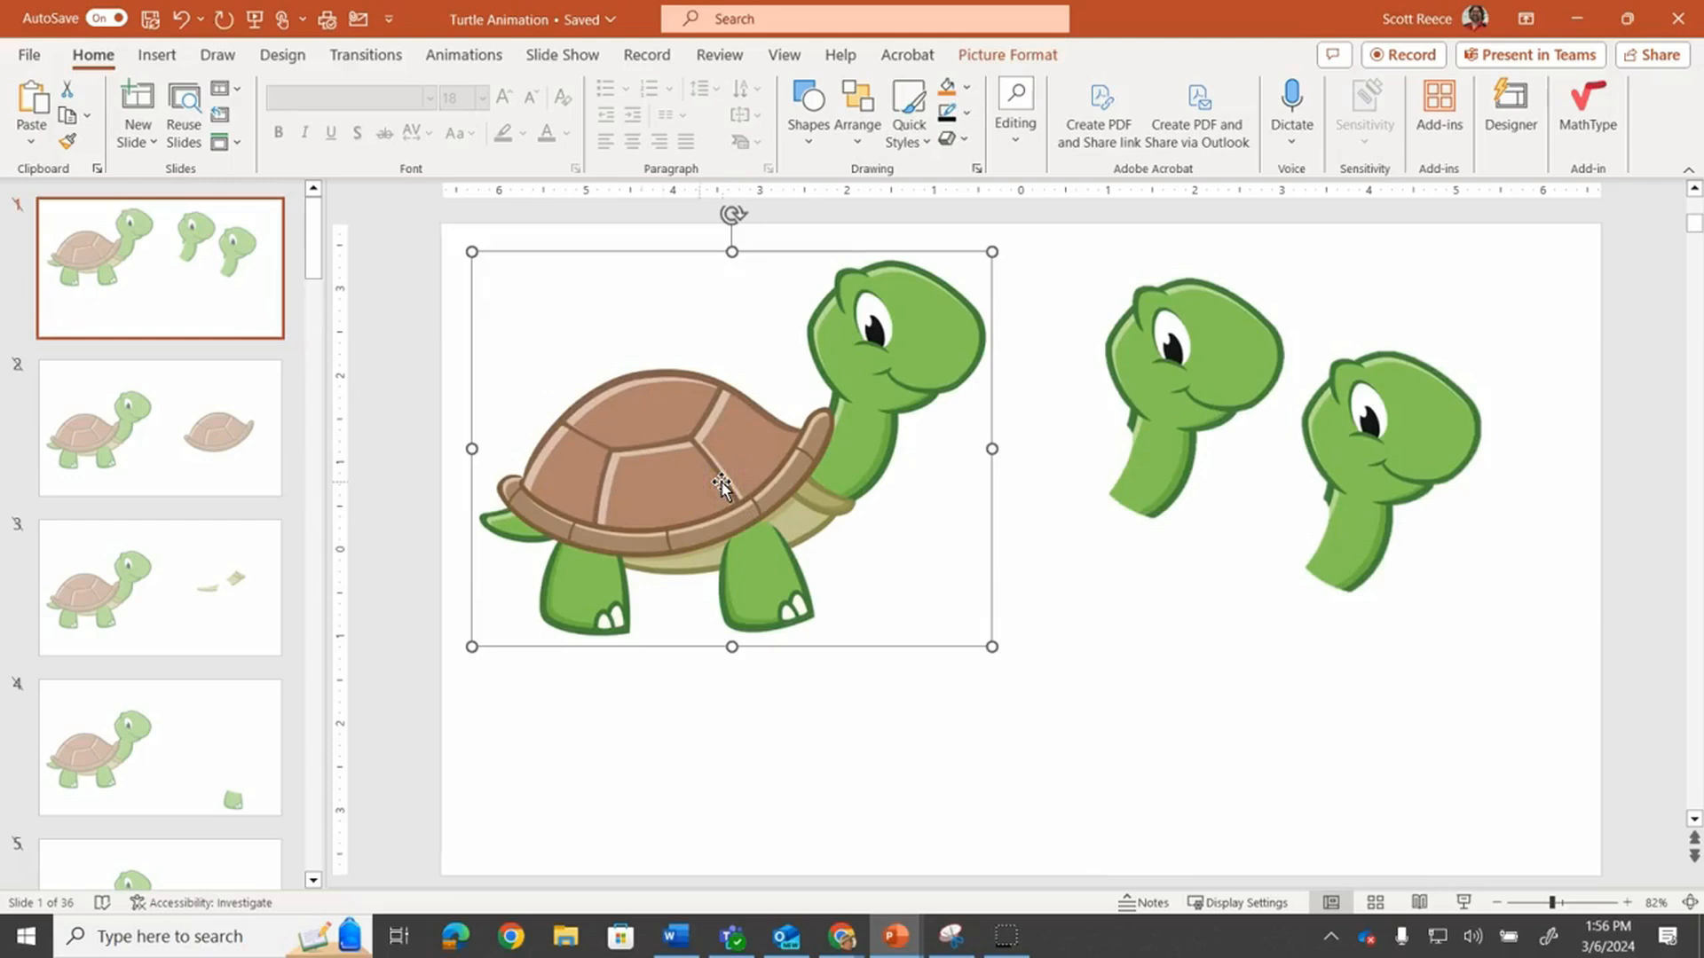
left_click(1032, 57)
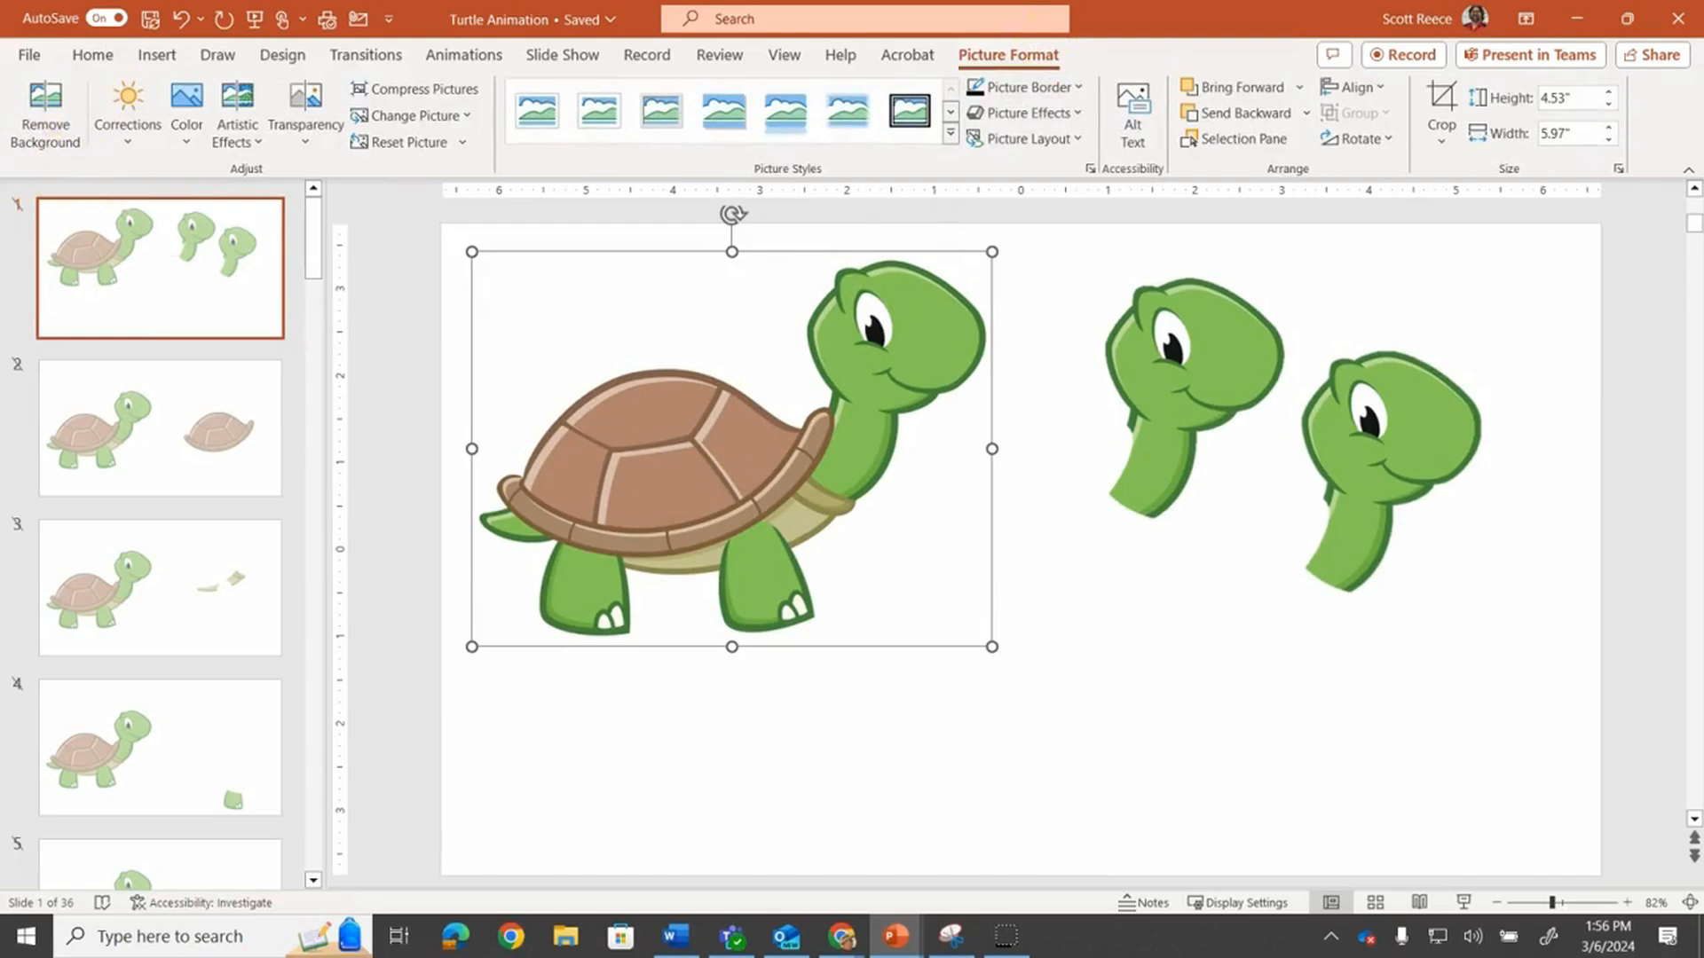
left_click(46, 111)
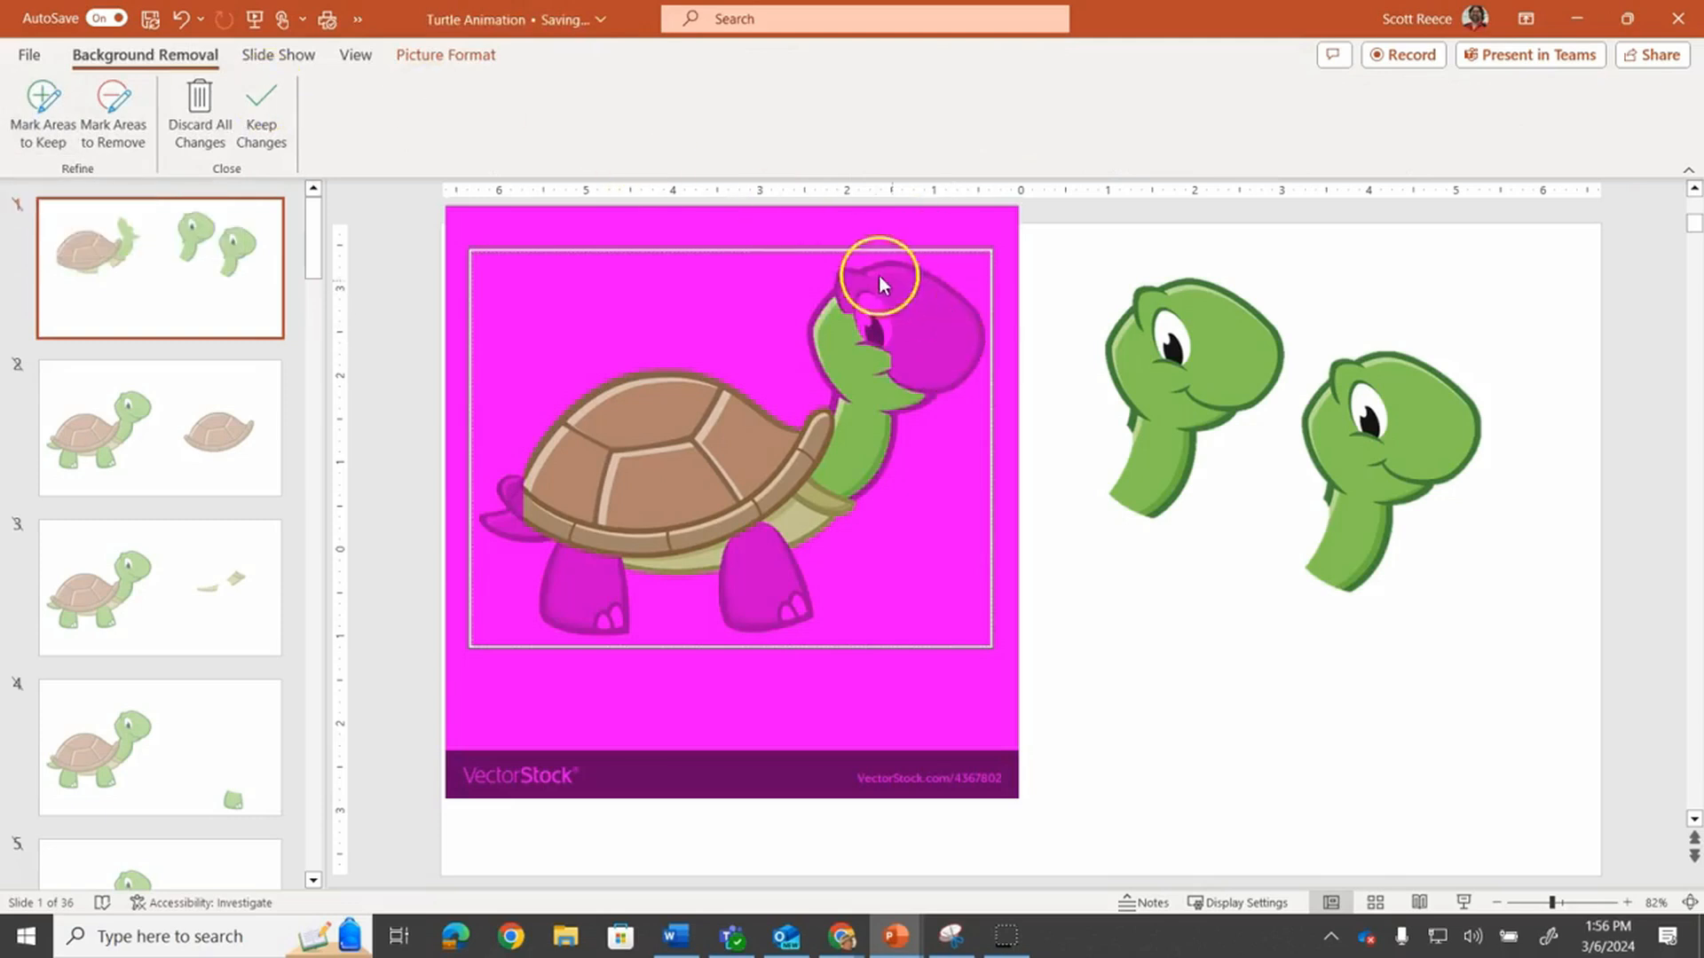
left_click(263, 111)
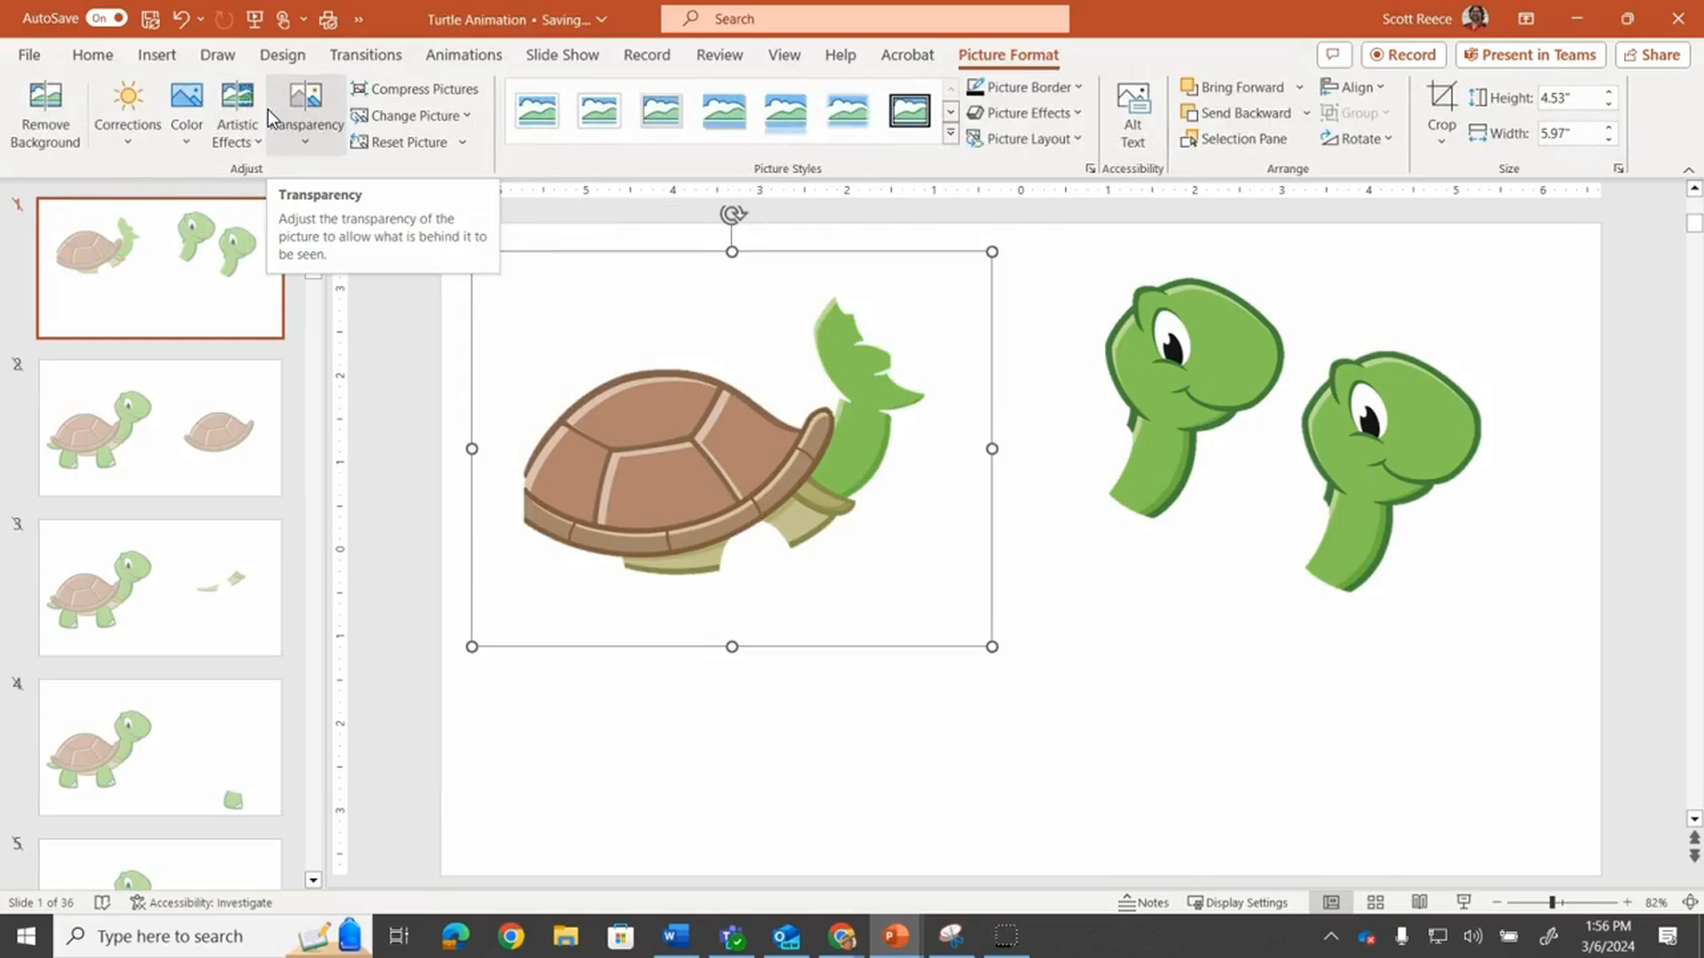
Reopen Remove Background on the turtle and mark the turtle's head as areas to keep
left_click(70, 112)
left_click(141, 94)
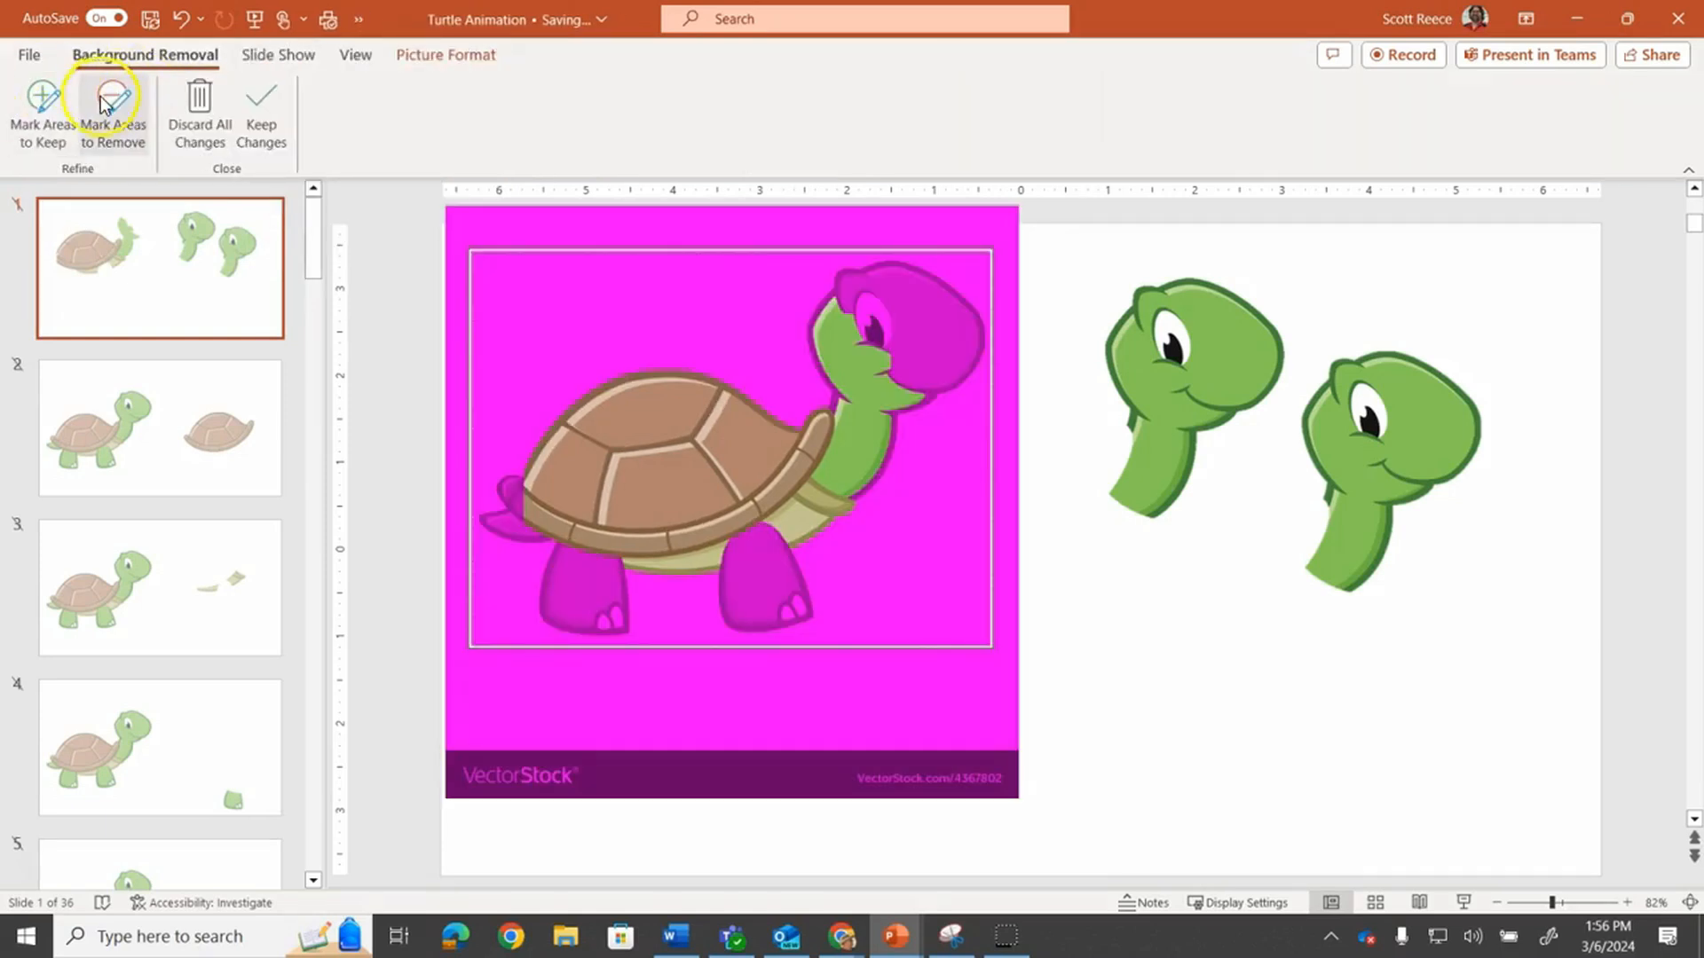
left_click(40, 111)
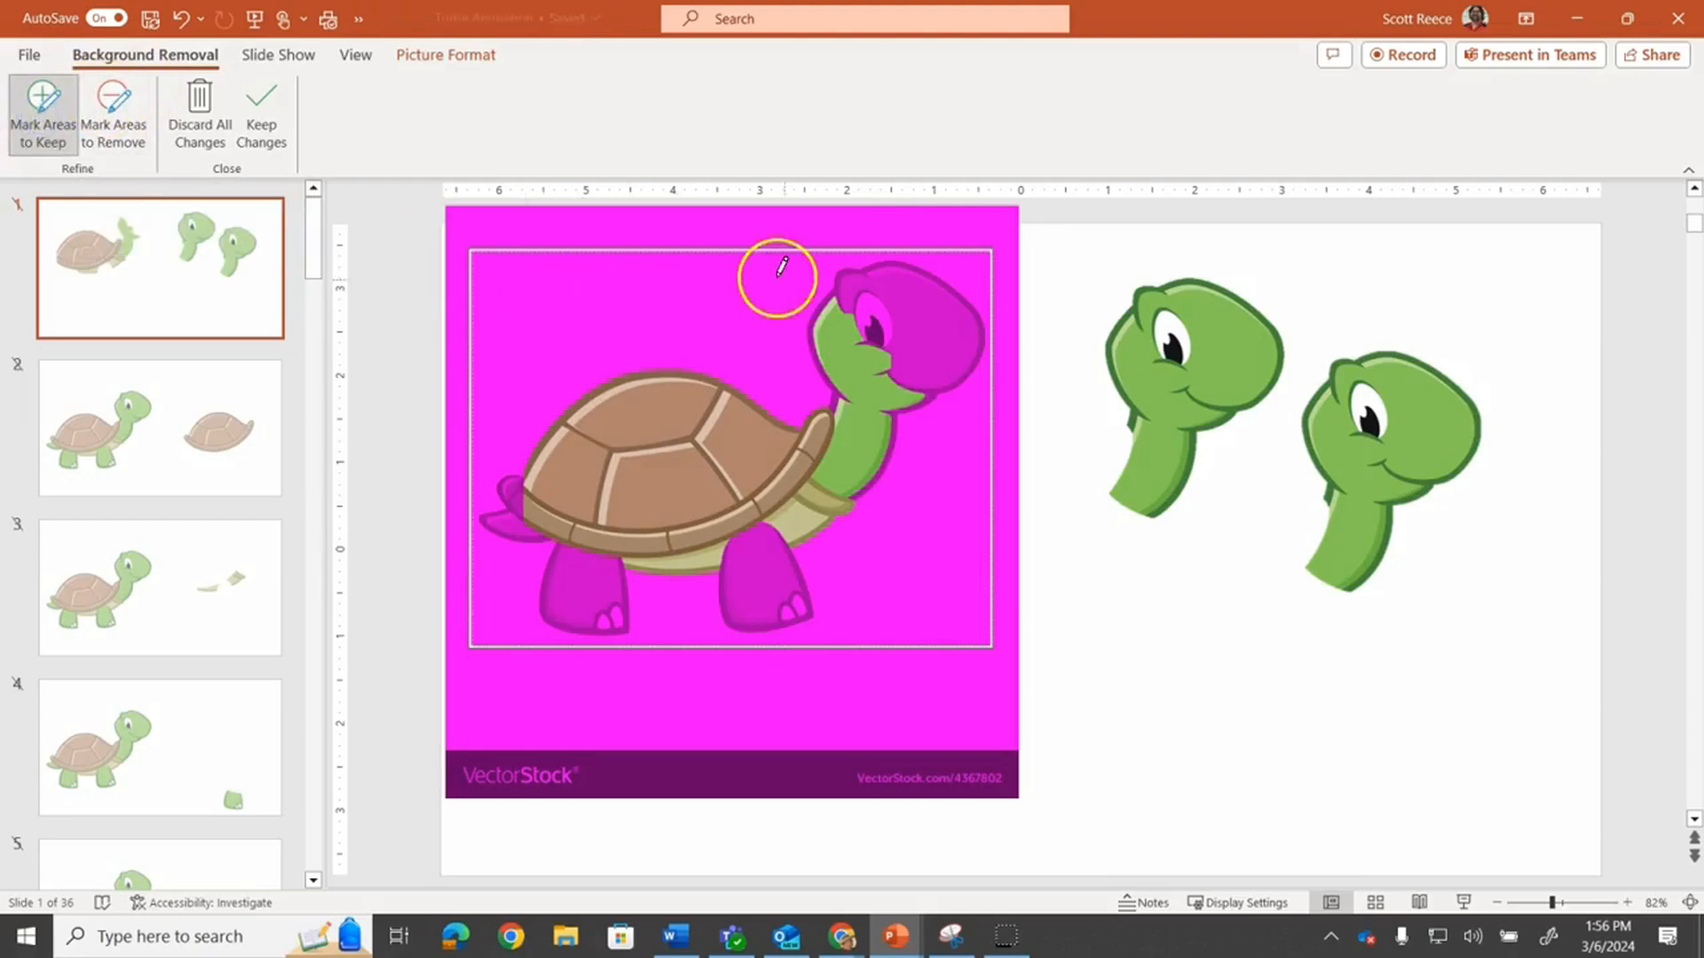
mouse_move(828, 273)
left_mouse_down()
mouse_move(942, 328)
mouse_move(894, 283)
left_mouse_up()
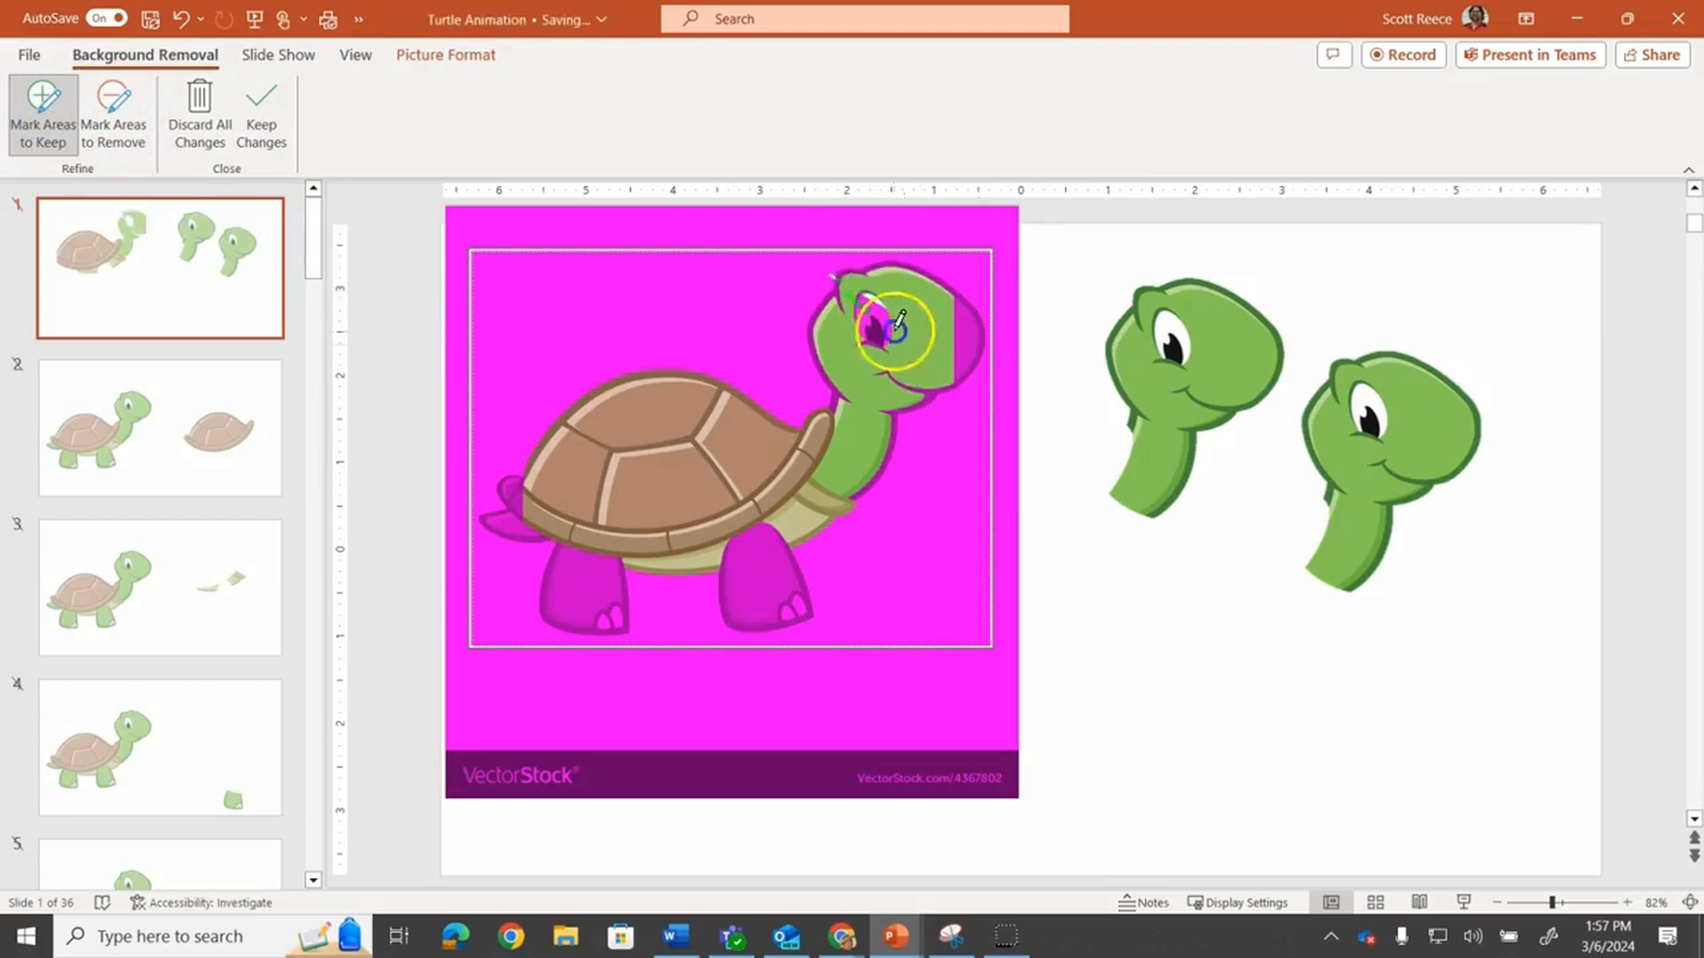
left_click_drag(931, 367, 885, 335)
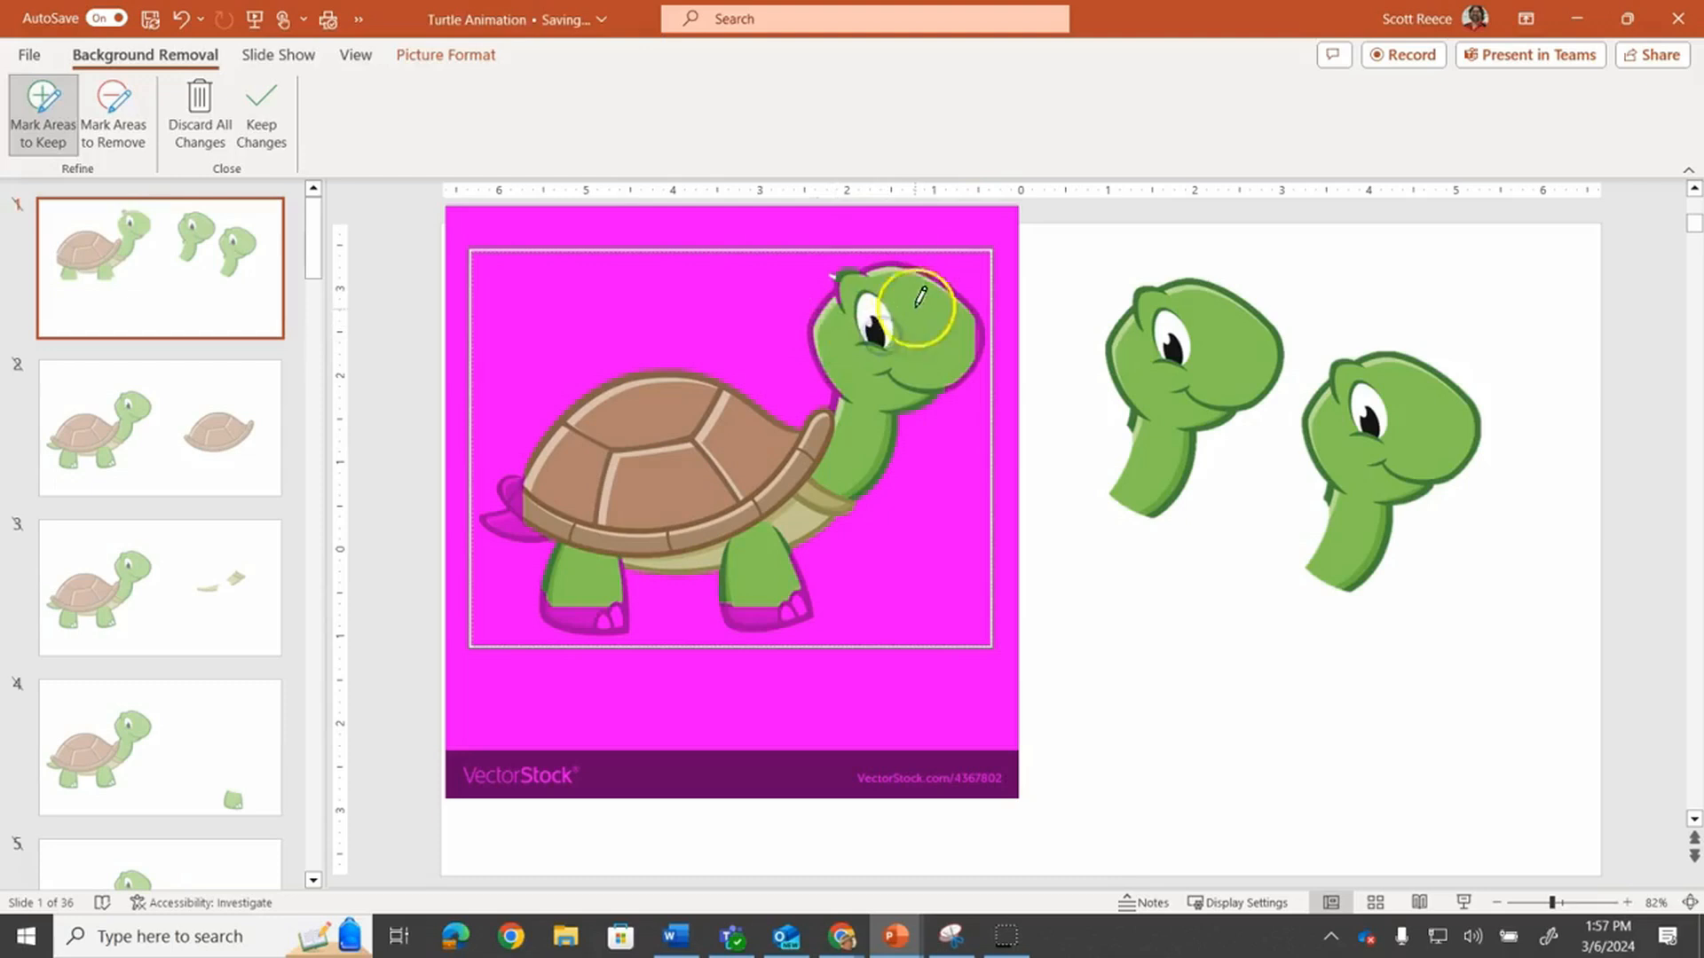
left_click_drag(874, 268, 930, 283)
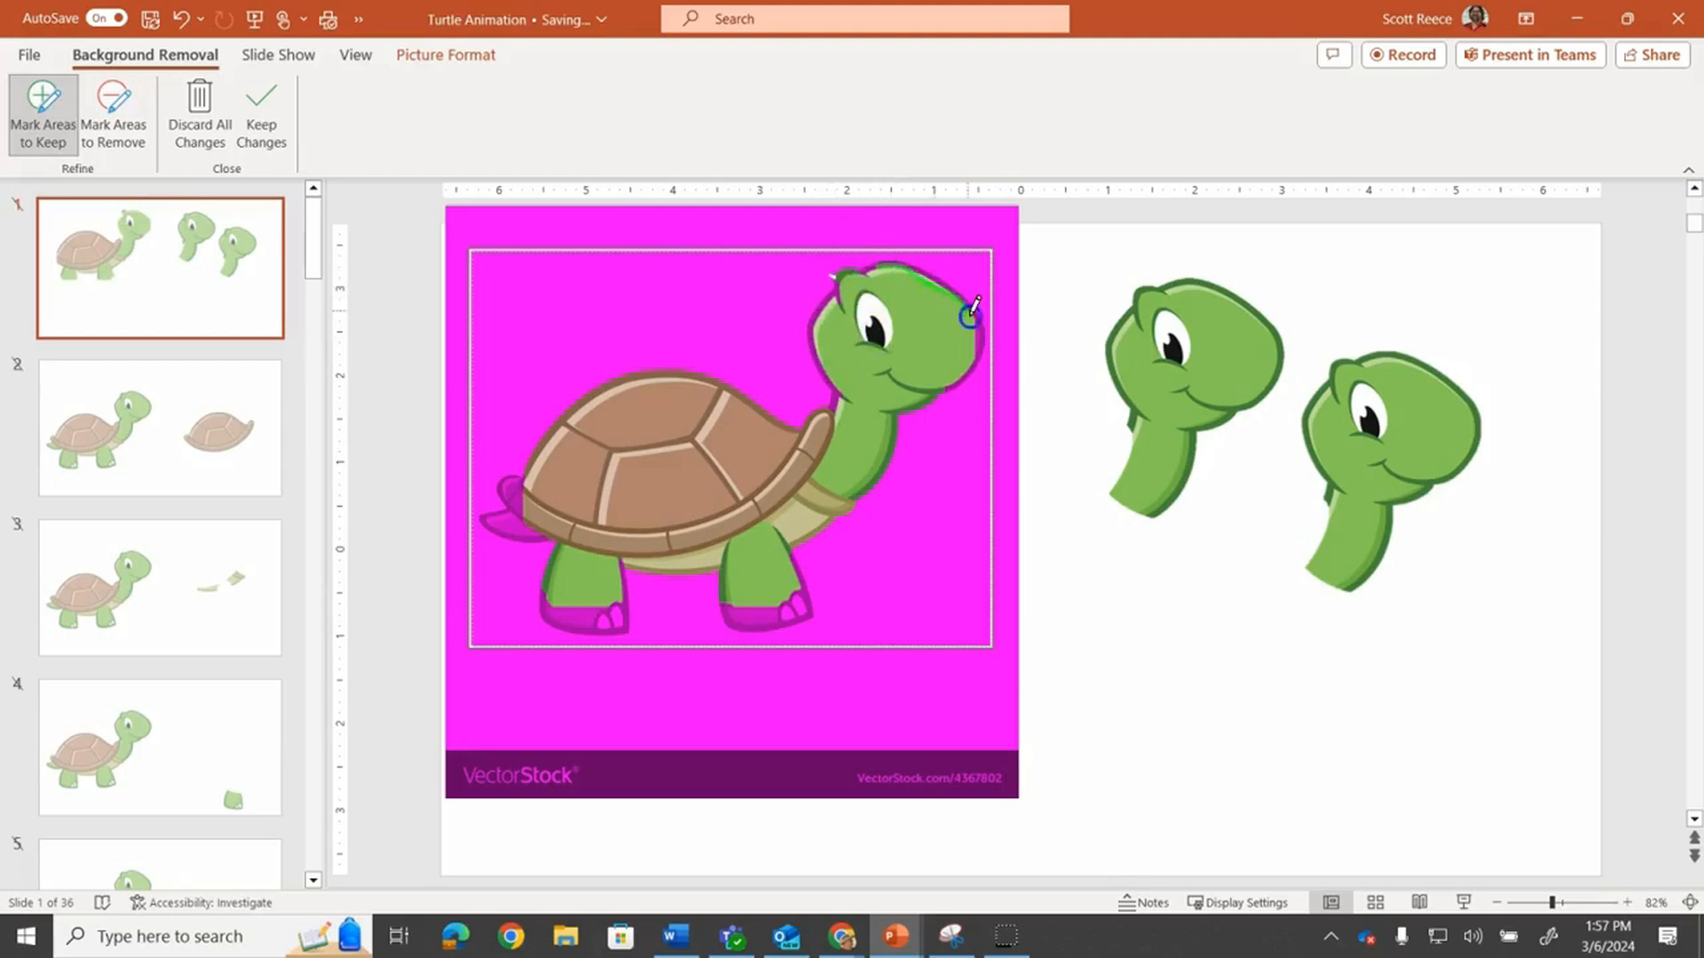
left_click_drag(976, 355, 974, 362)
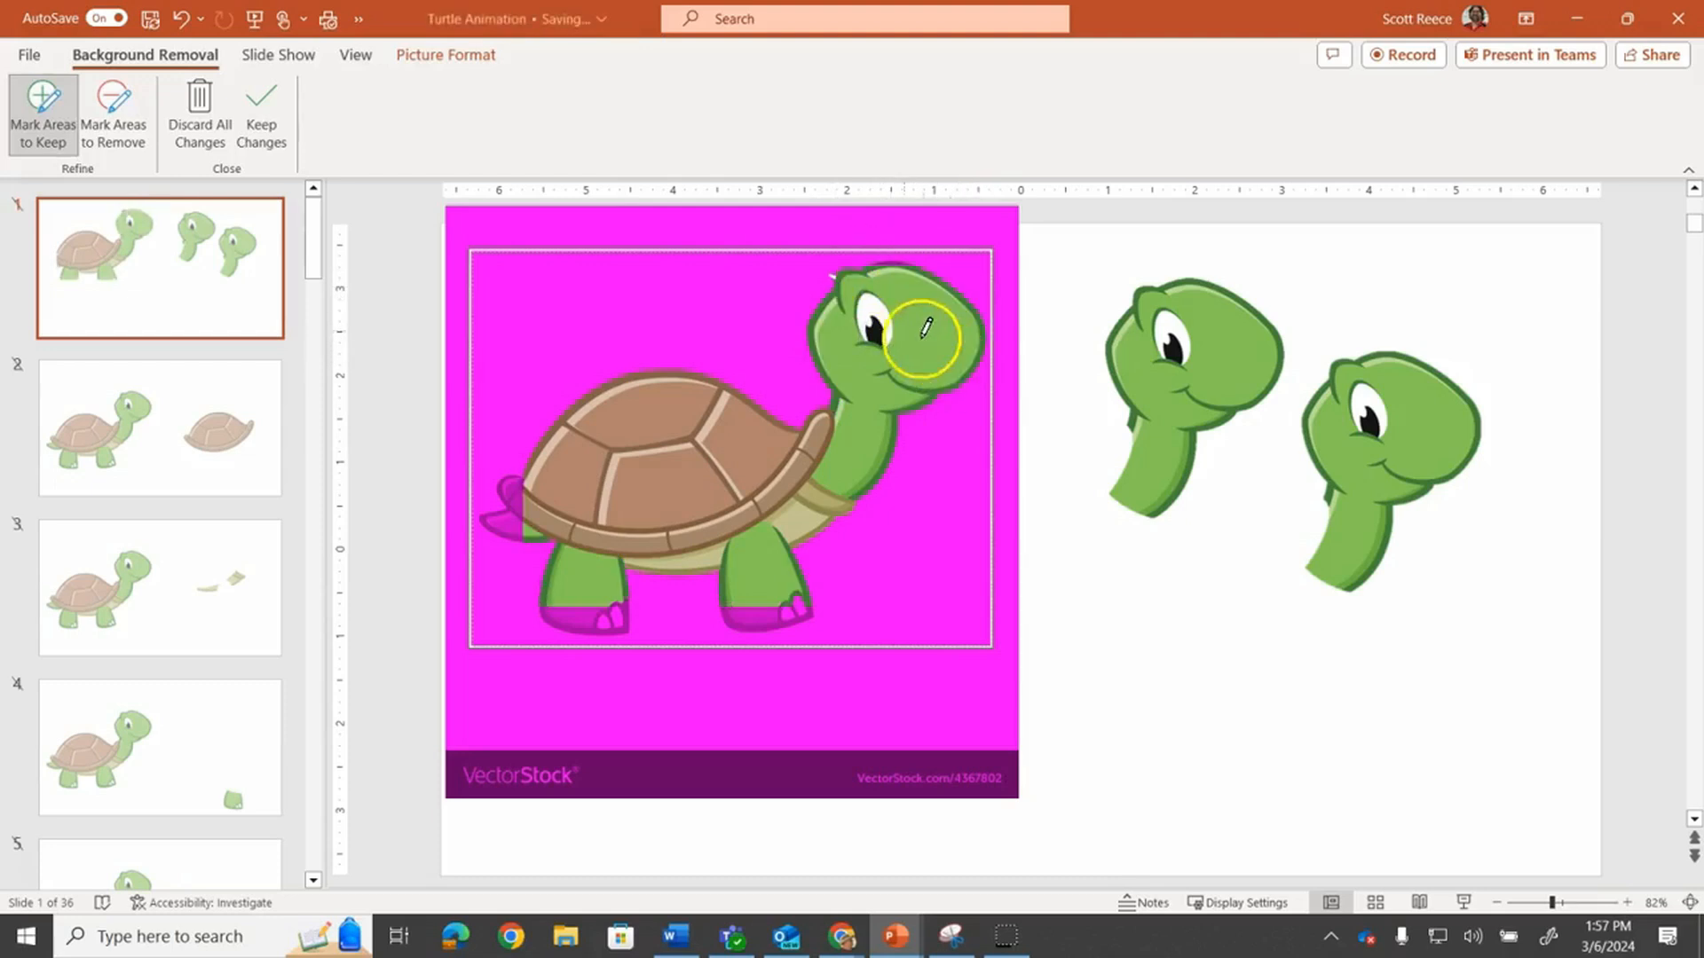
Mark the turtle's shell and body as areas to remove so only the head remains, and keep the changes
left_click(110, 110)
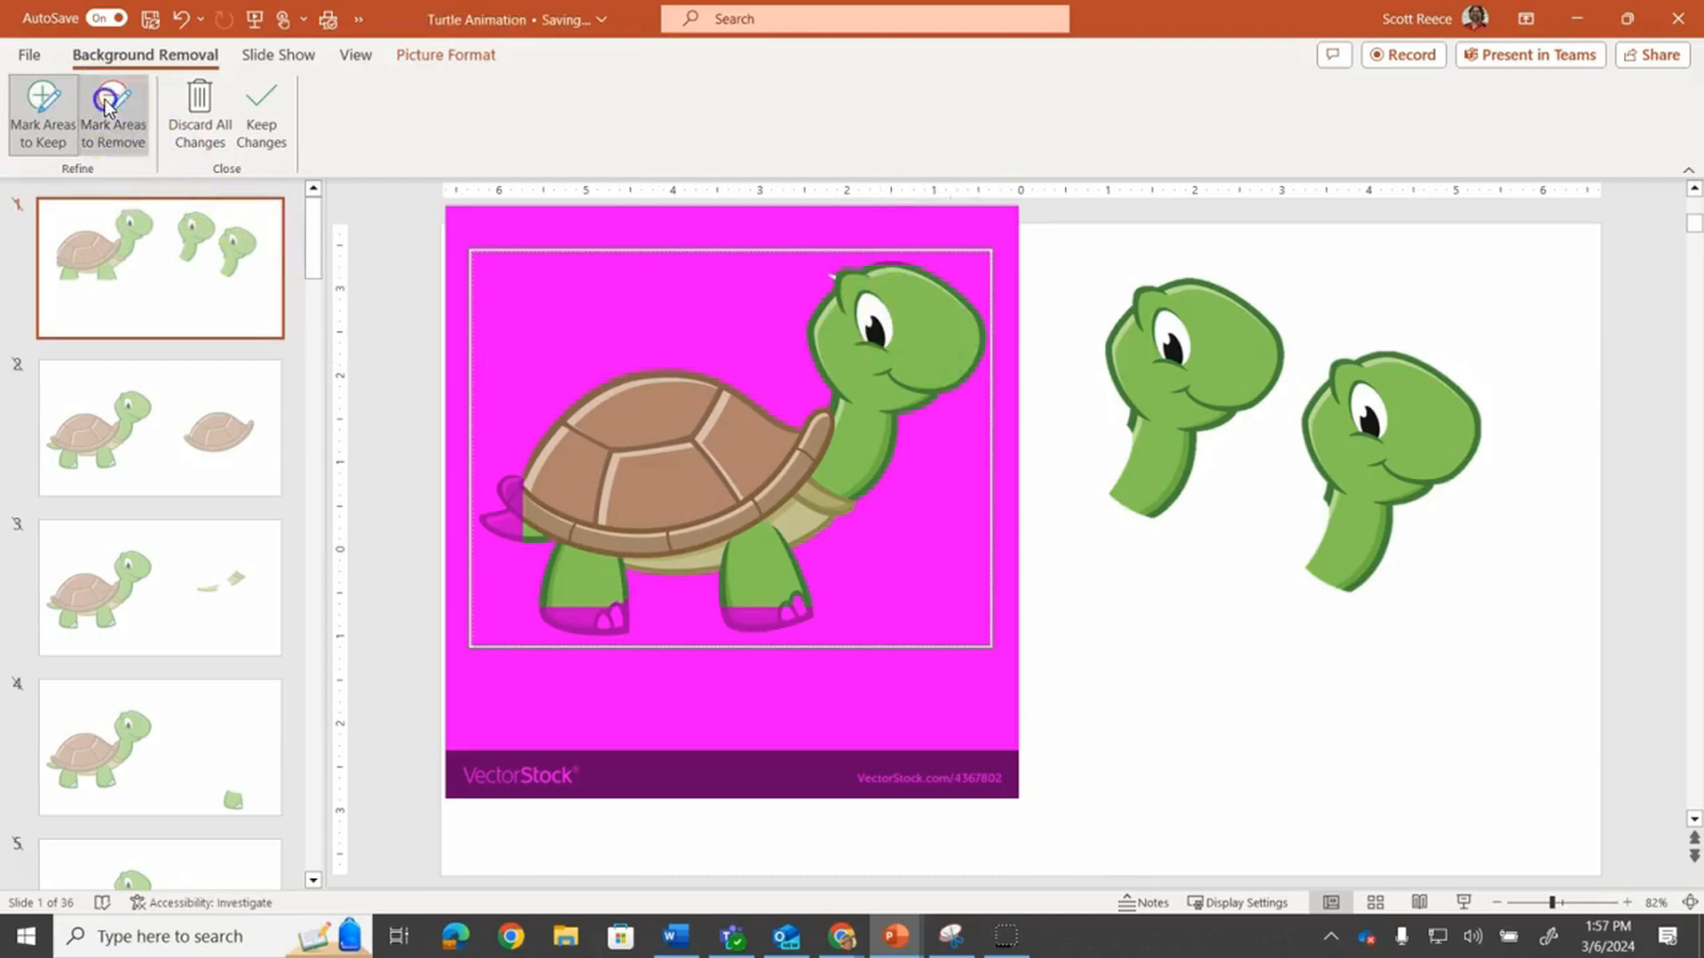
left_click_drag(803, 435, 589, 445)
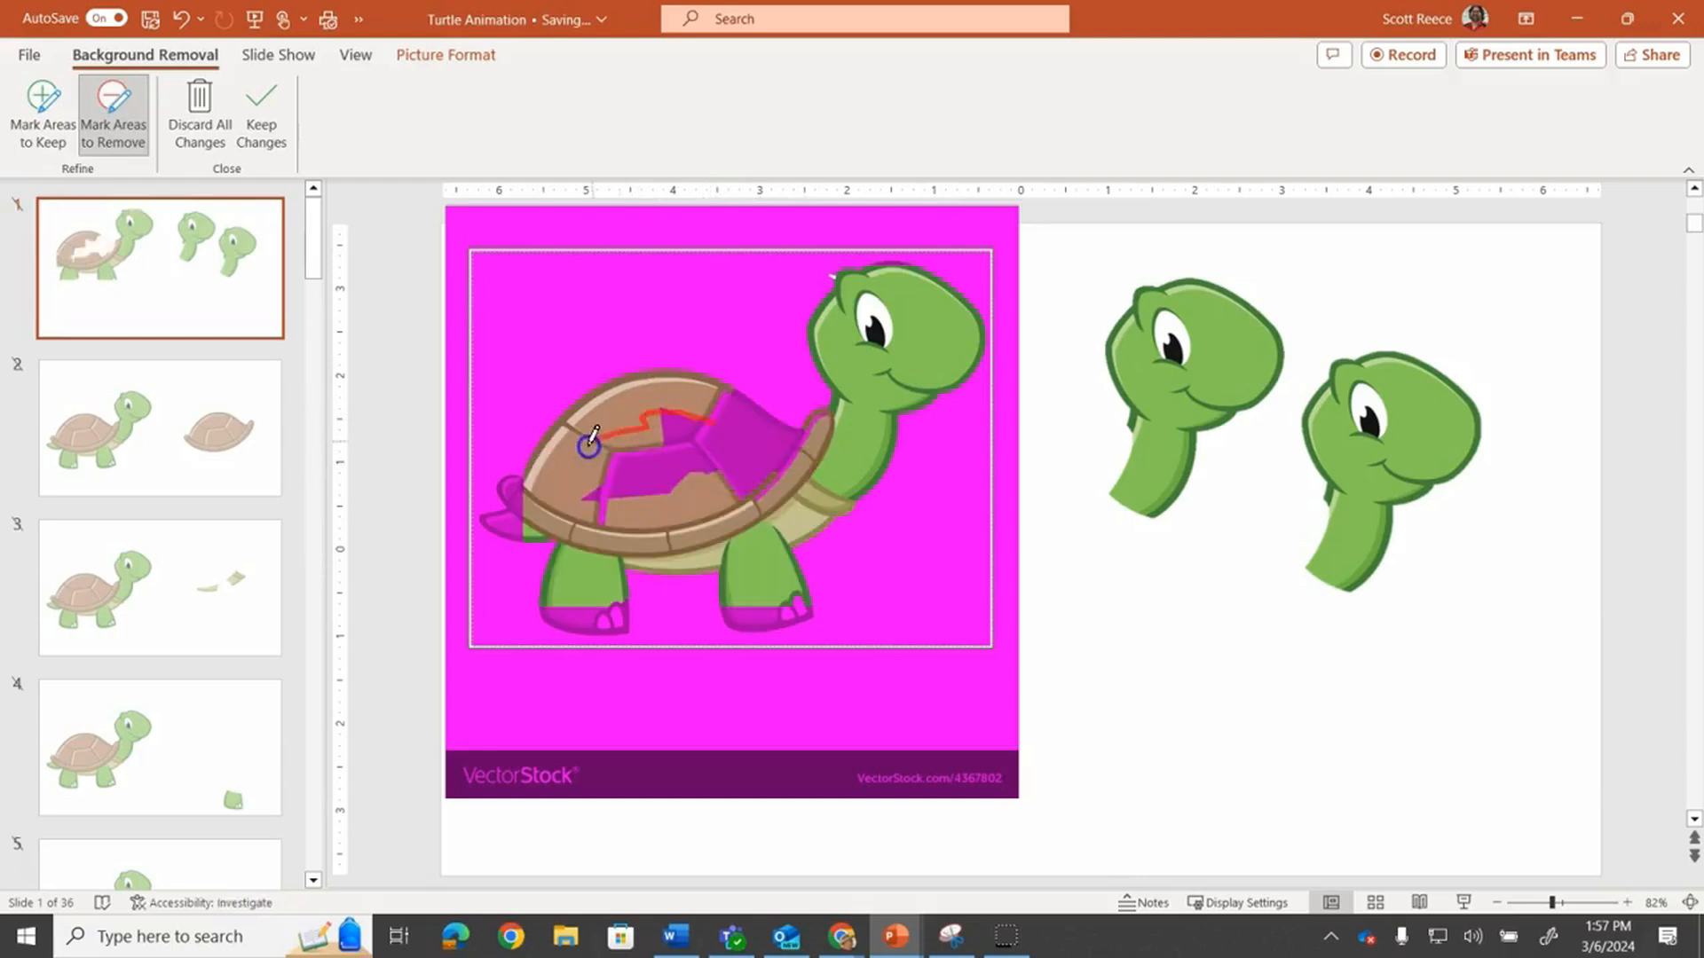
left_click_drag(698, 494, 712, 470)
mouse_move(678, 389)
left_mouse_down()
mouse_move(651, 383)
mouse_move(589, 489)
mouse_move(610, 521)
mouse_move(700, 538)
mouse_move(807, 482)
left_mouse_up()
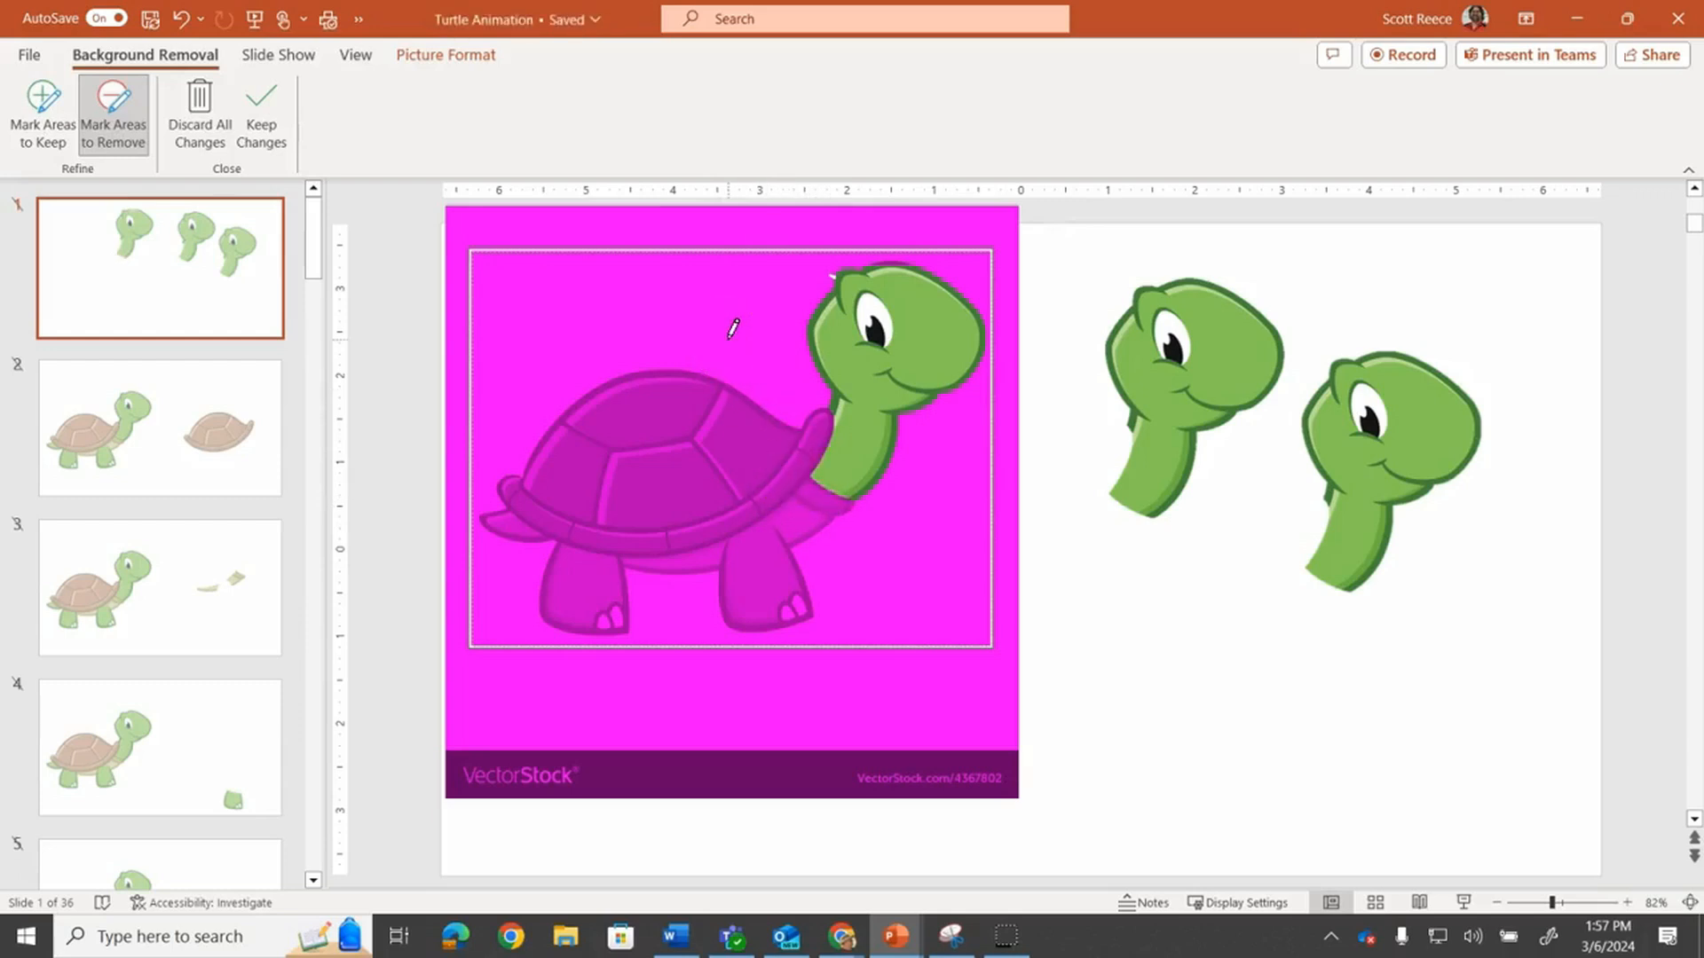
left_click(261, 114)
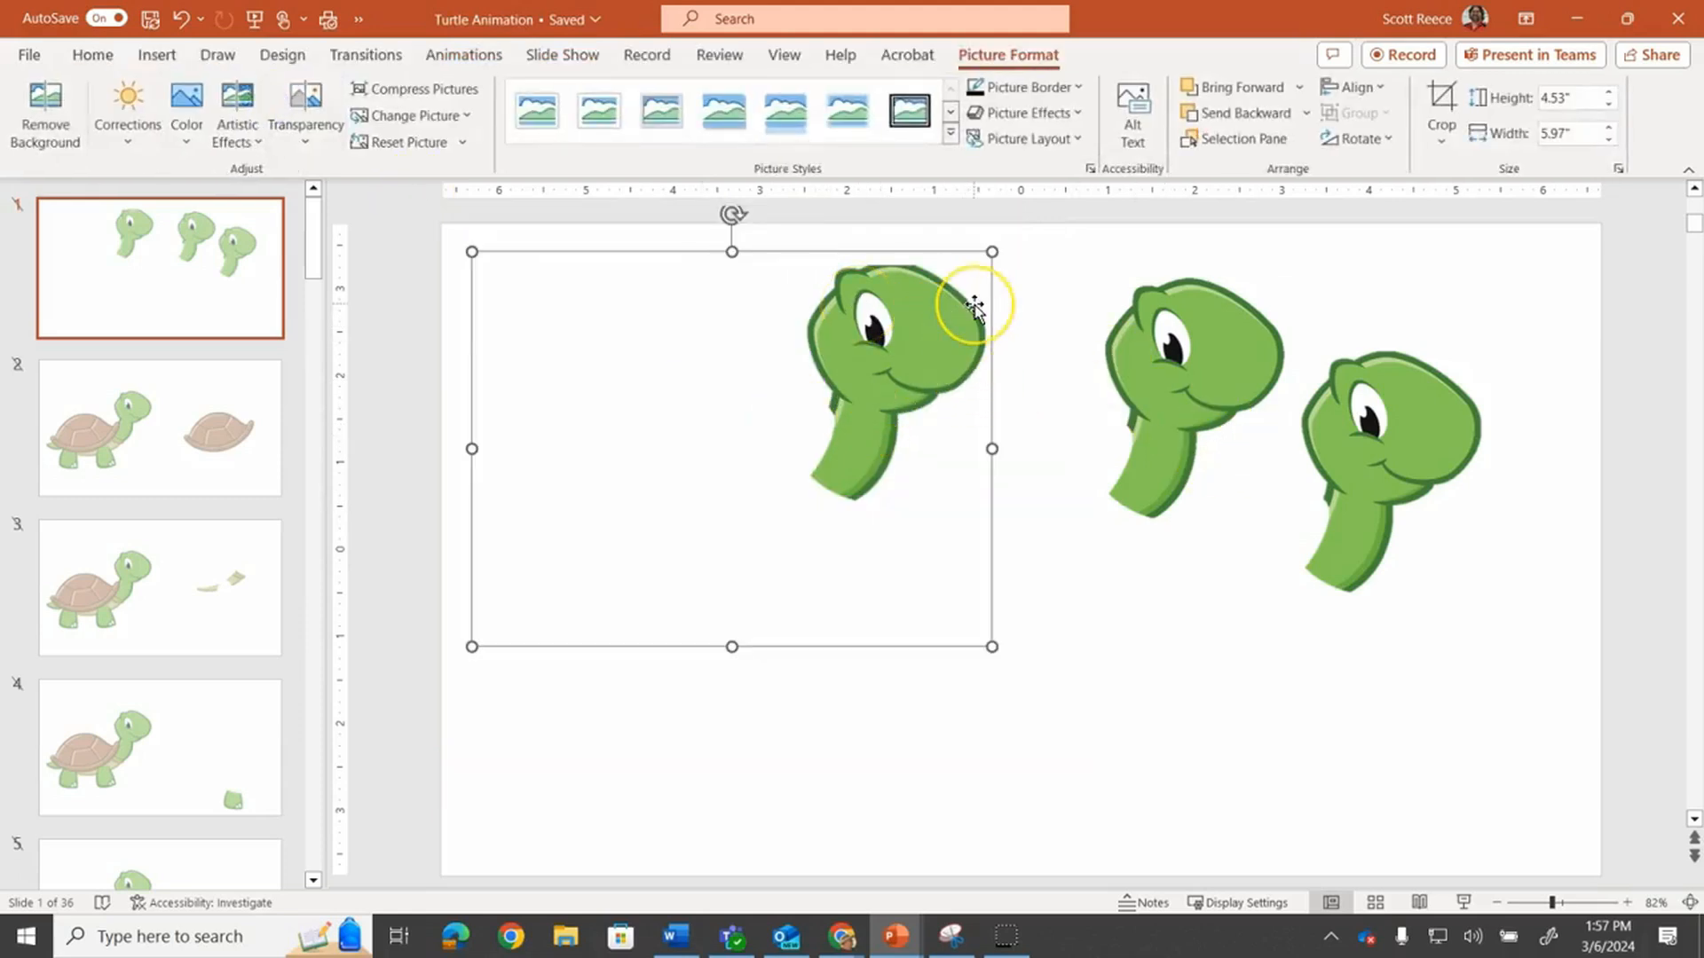
Browse through slides 2 to 8 of the turtle animation to examine how the pieces are arranged
left_click(216, 367)
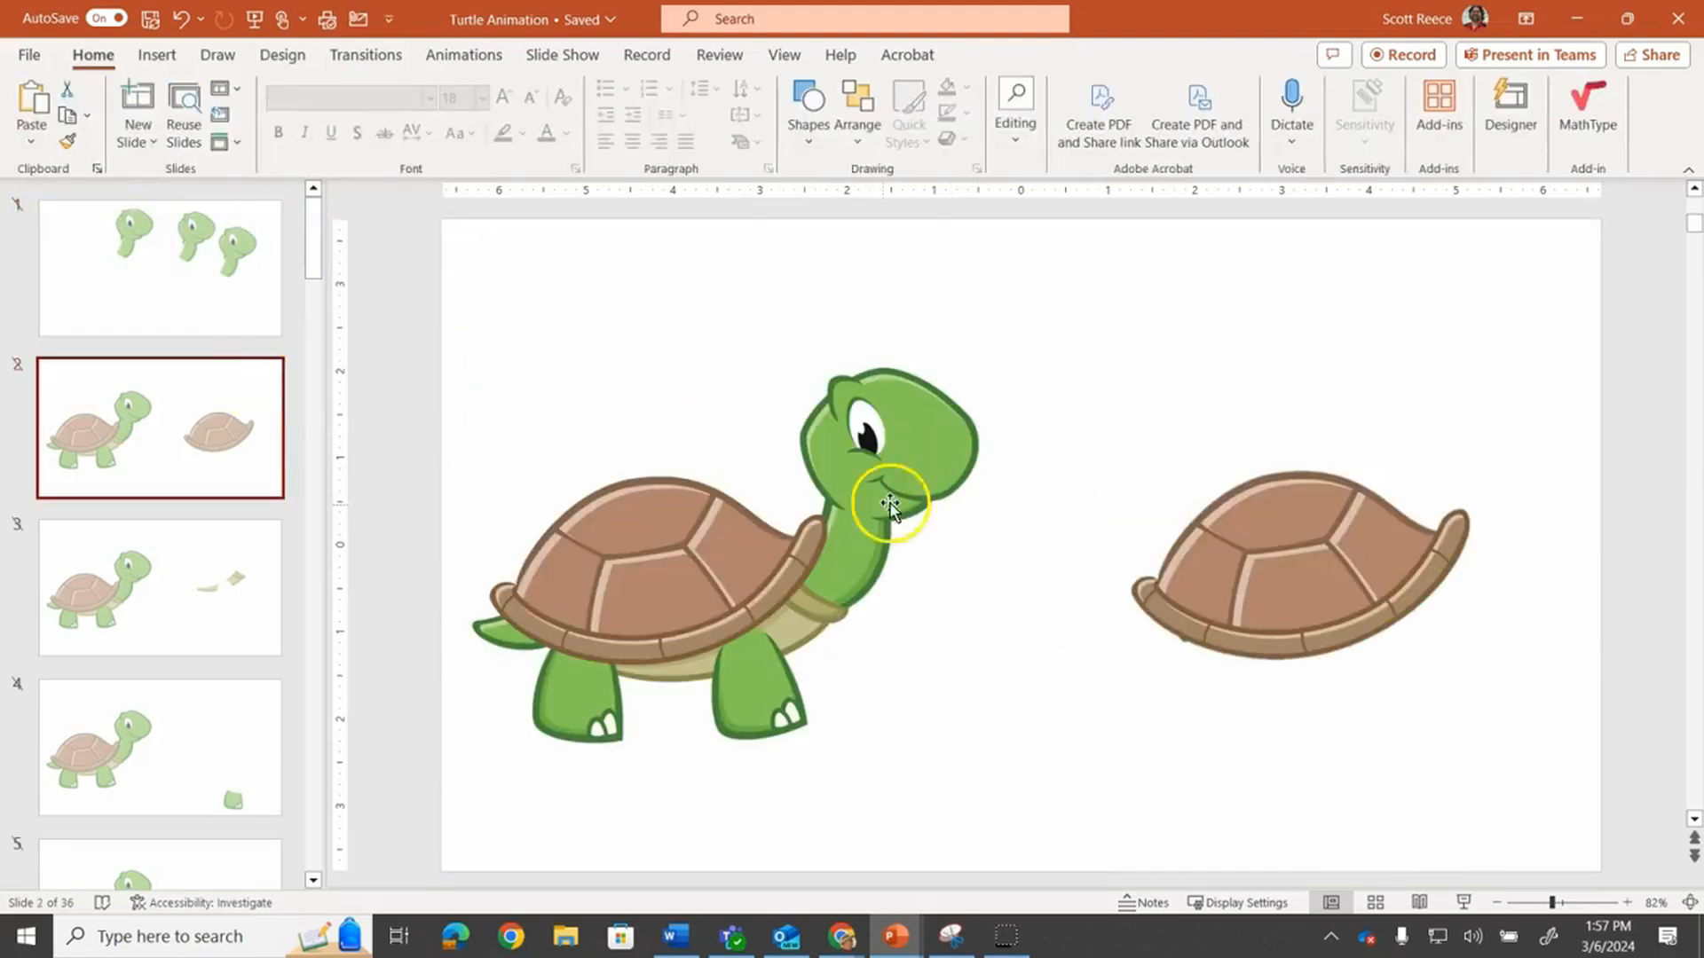
left_click(239, 559)
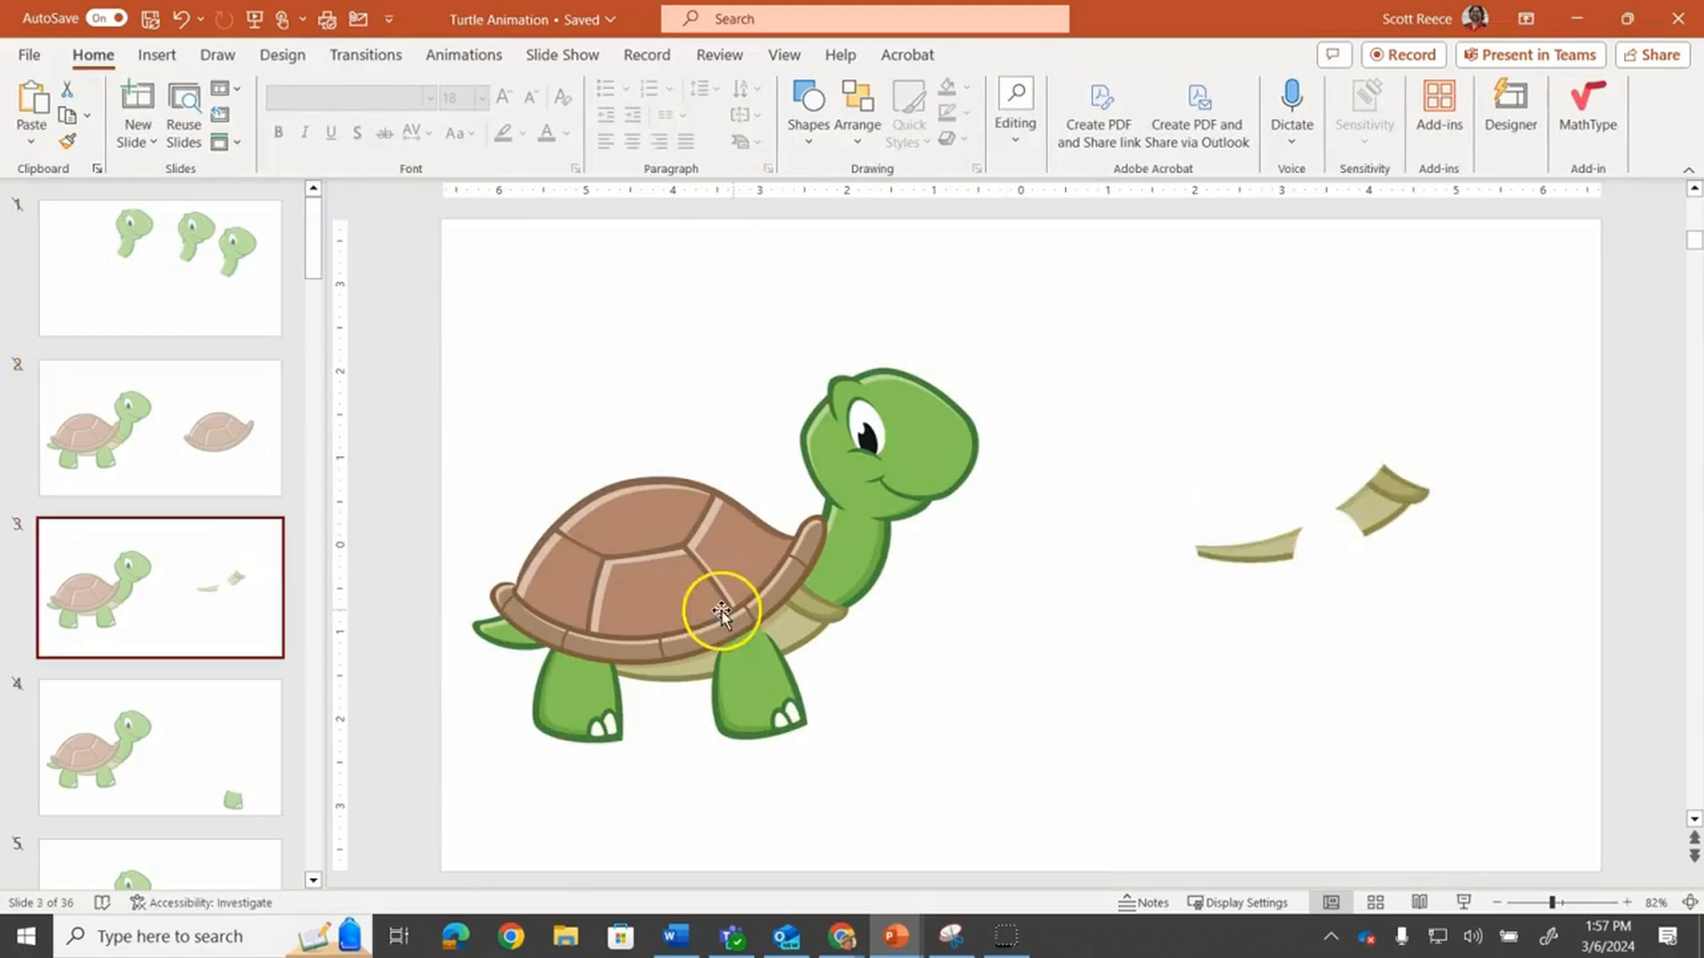
left_click(253, 709)
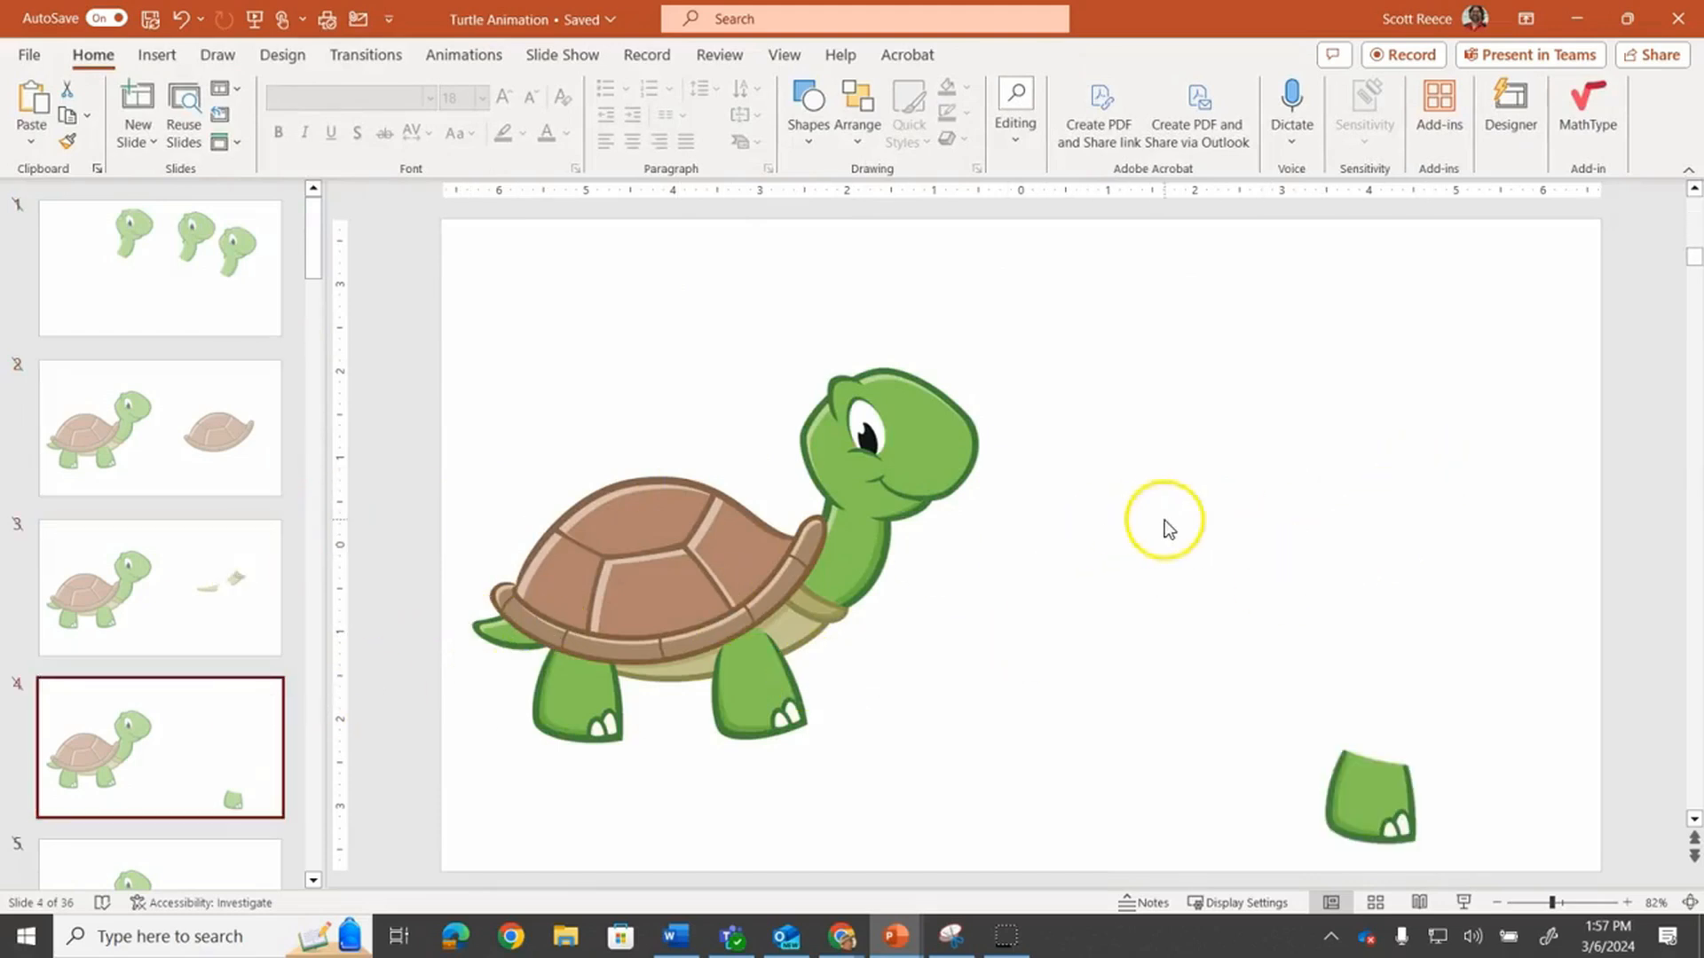
scroll(1170, 525, "down", 2)
scroll(1170, 525, "up", 1)
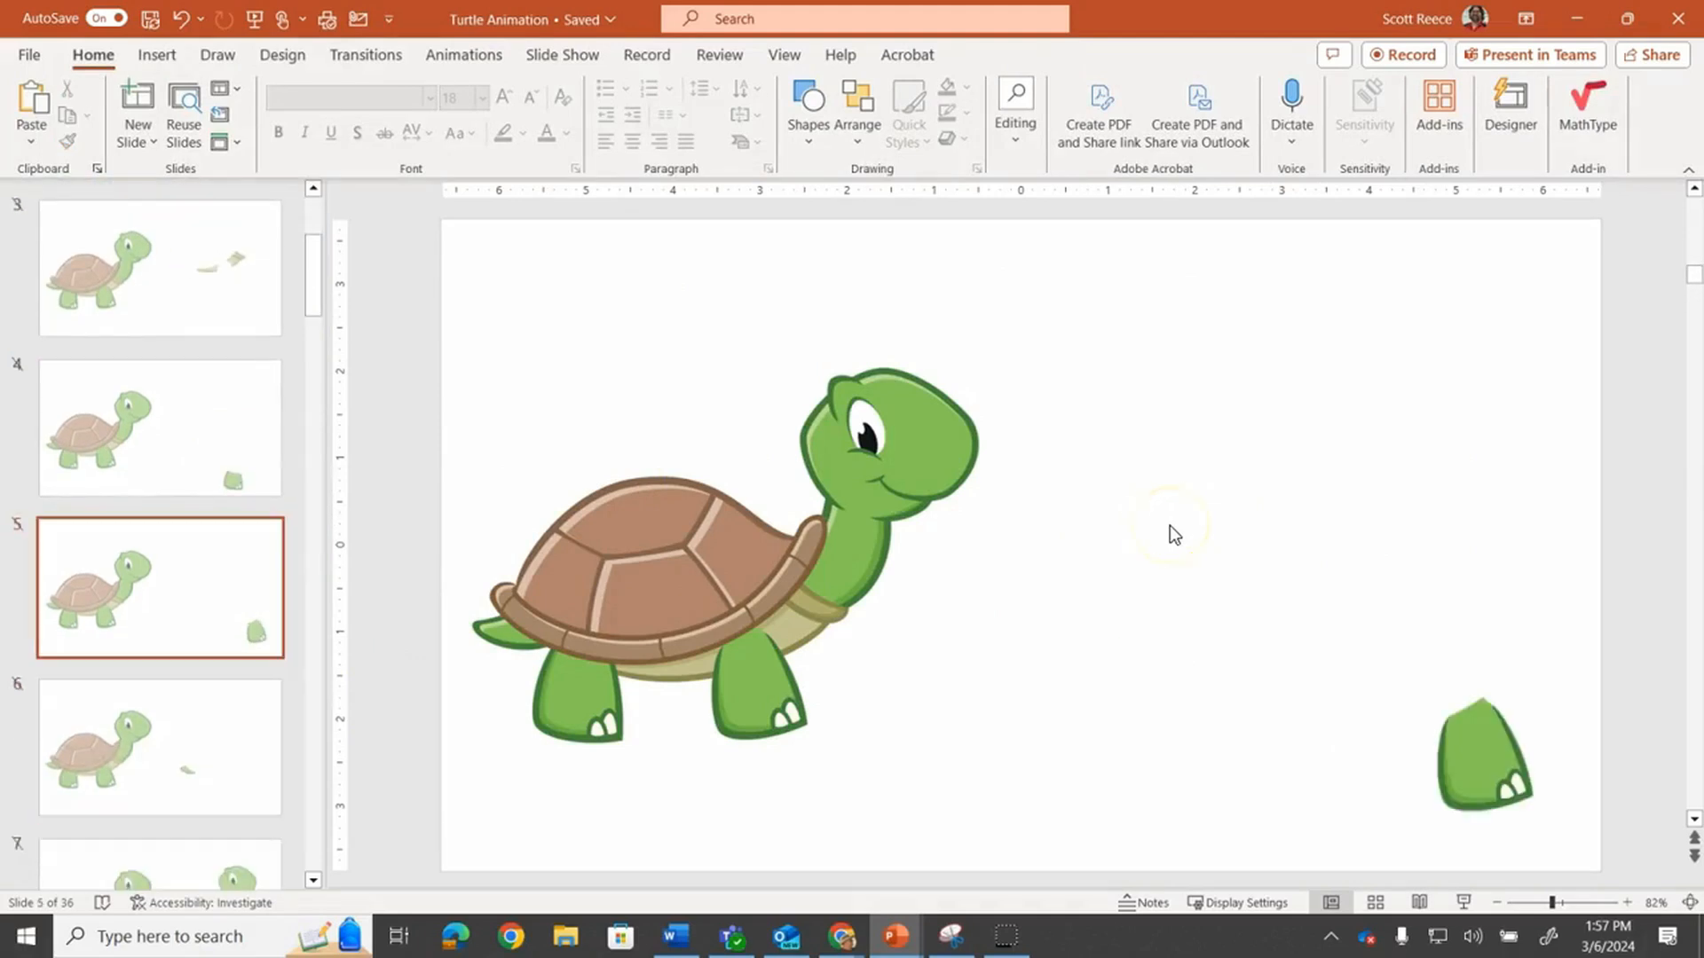
scroll(1170, 525, "down", 1)
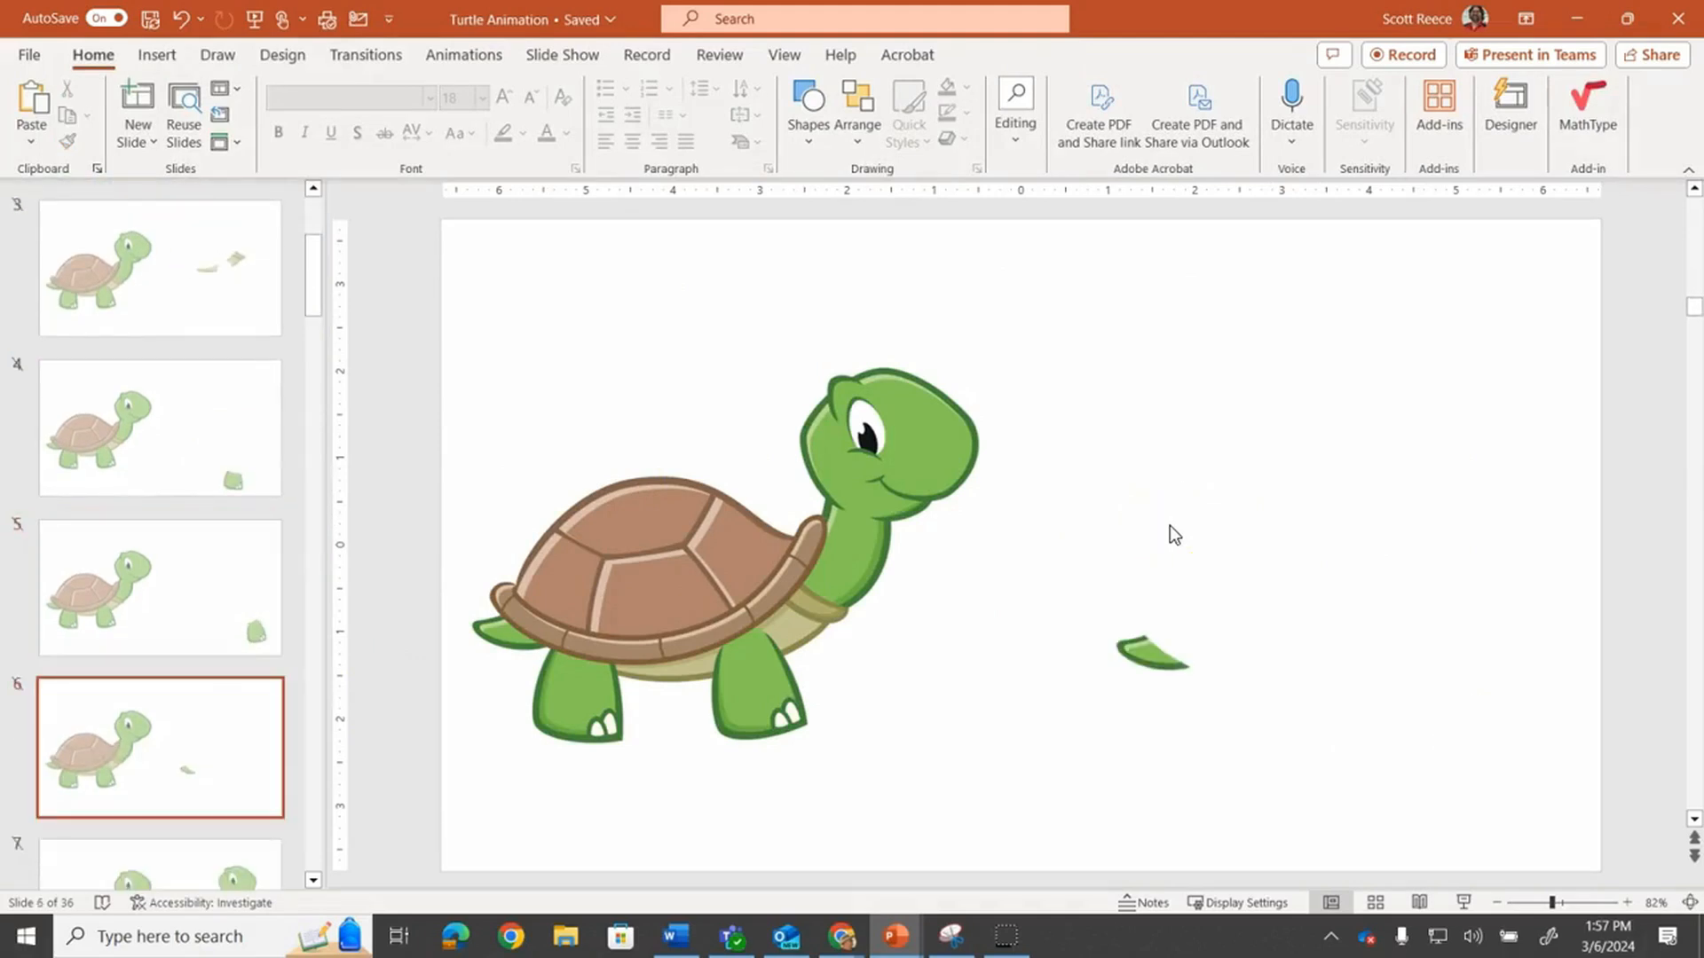
scroll(1170, 526, "down", 1)
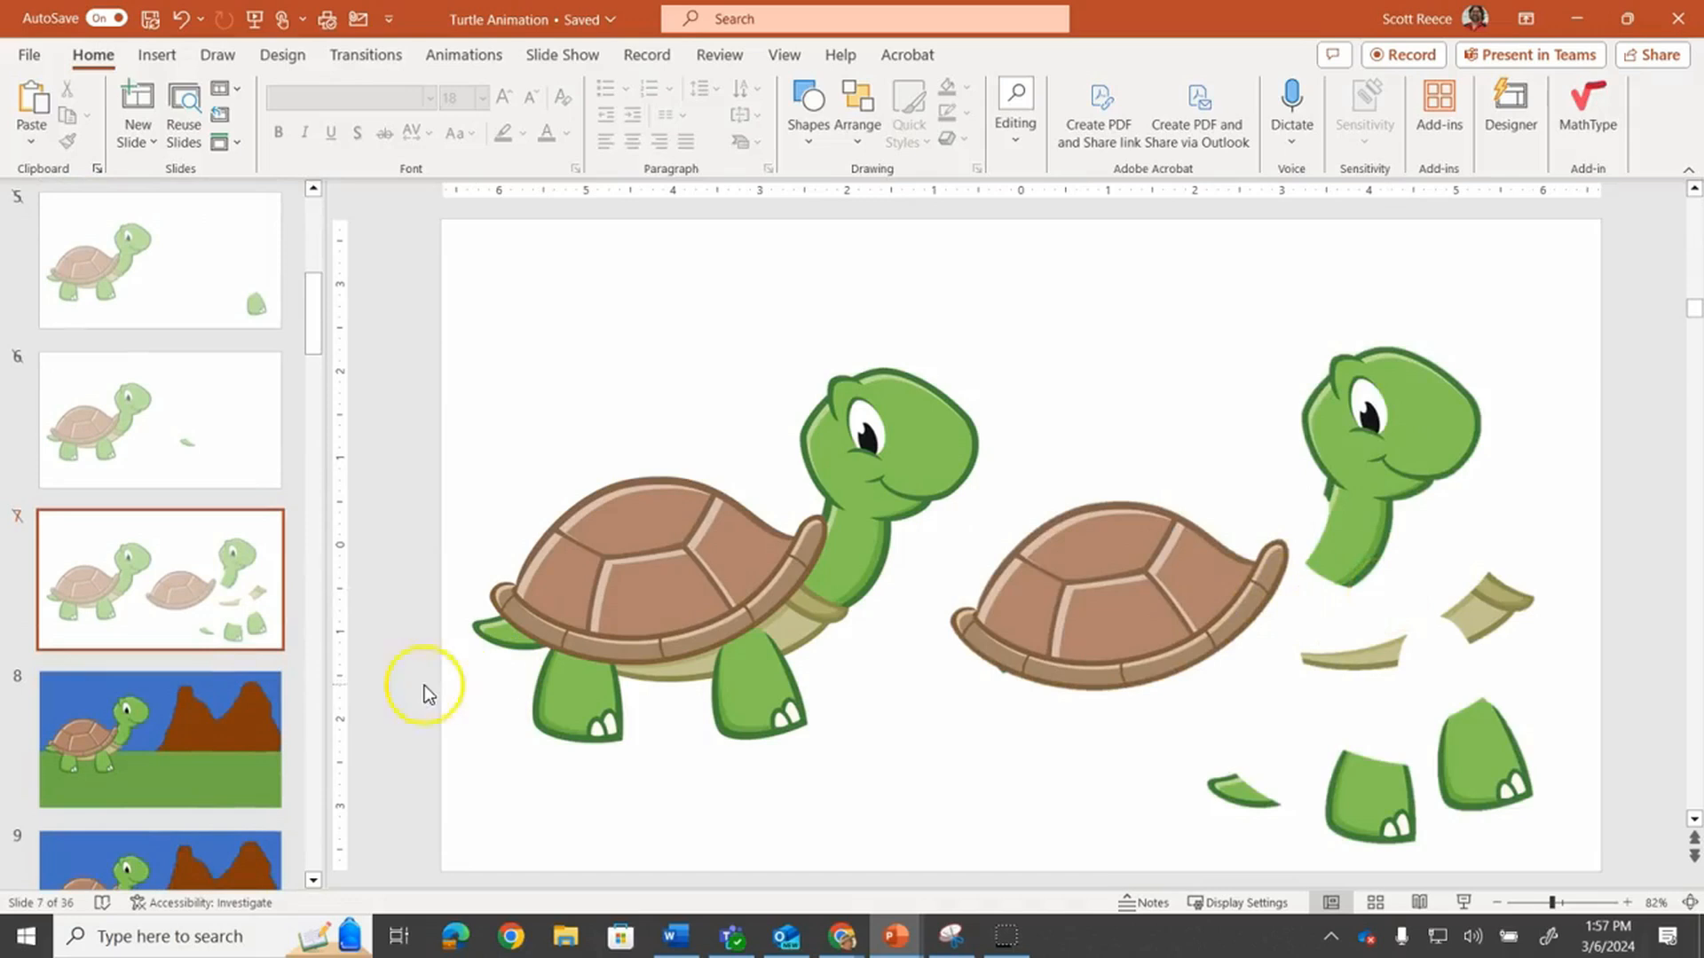
scroll(282, 657, "down", 1)
left_click(153, 678)
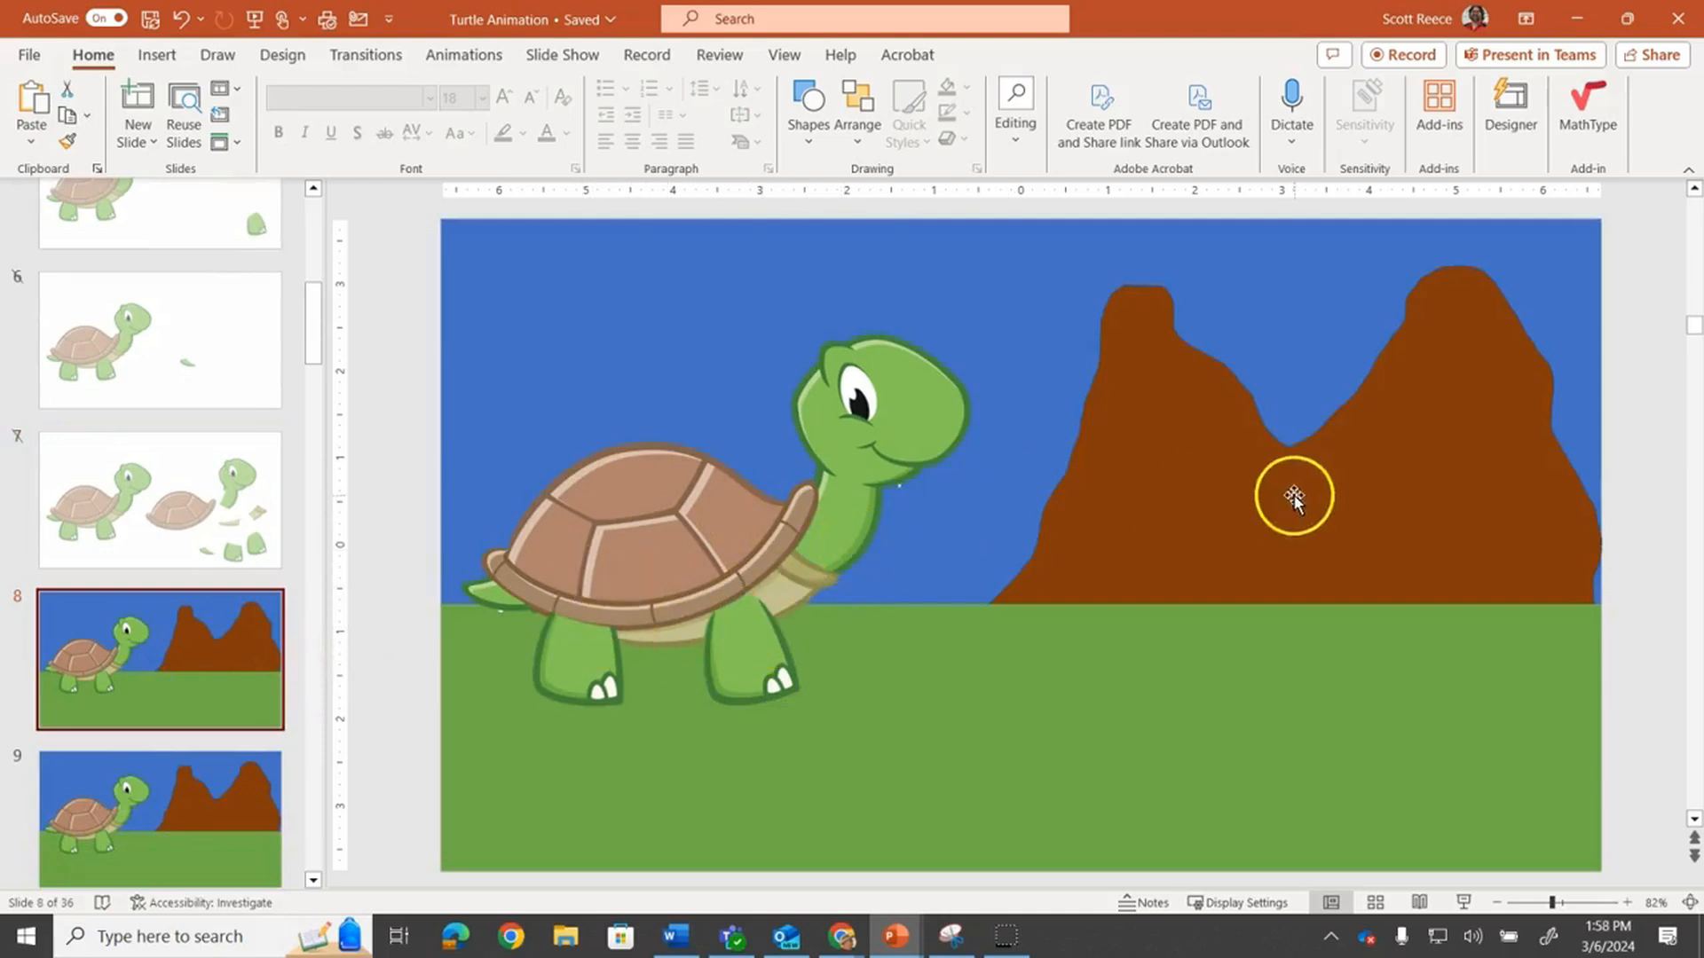
Draw an orange-filled scribble shape over the mountains on slide 8 and delete it
left_click(284, 56)
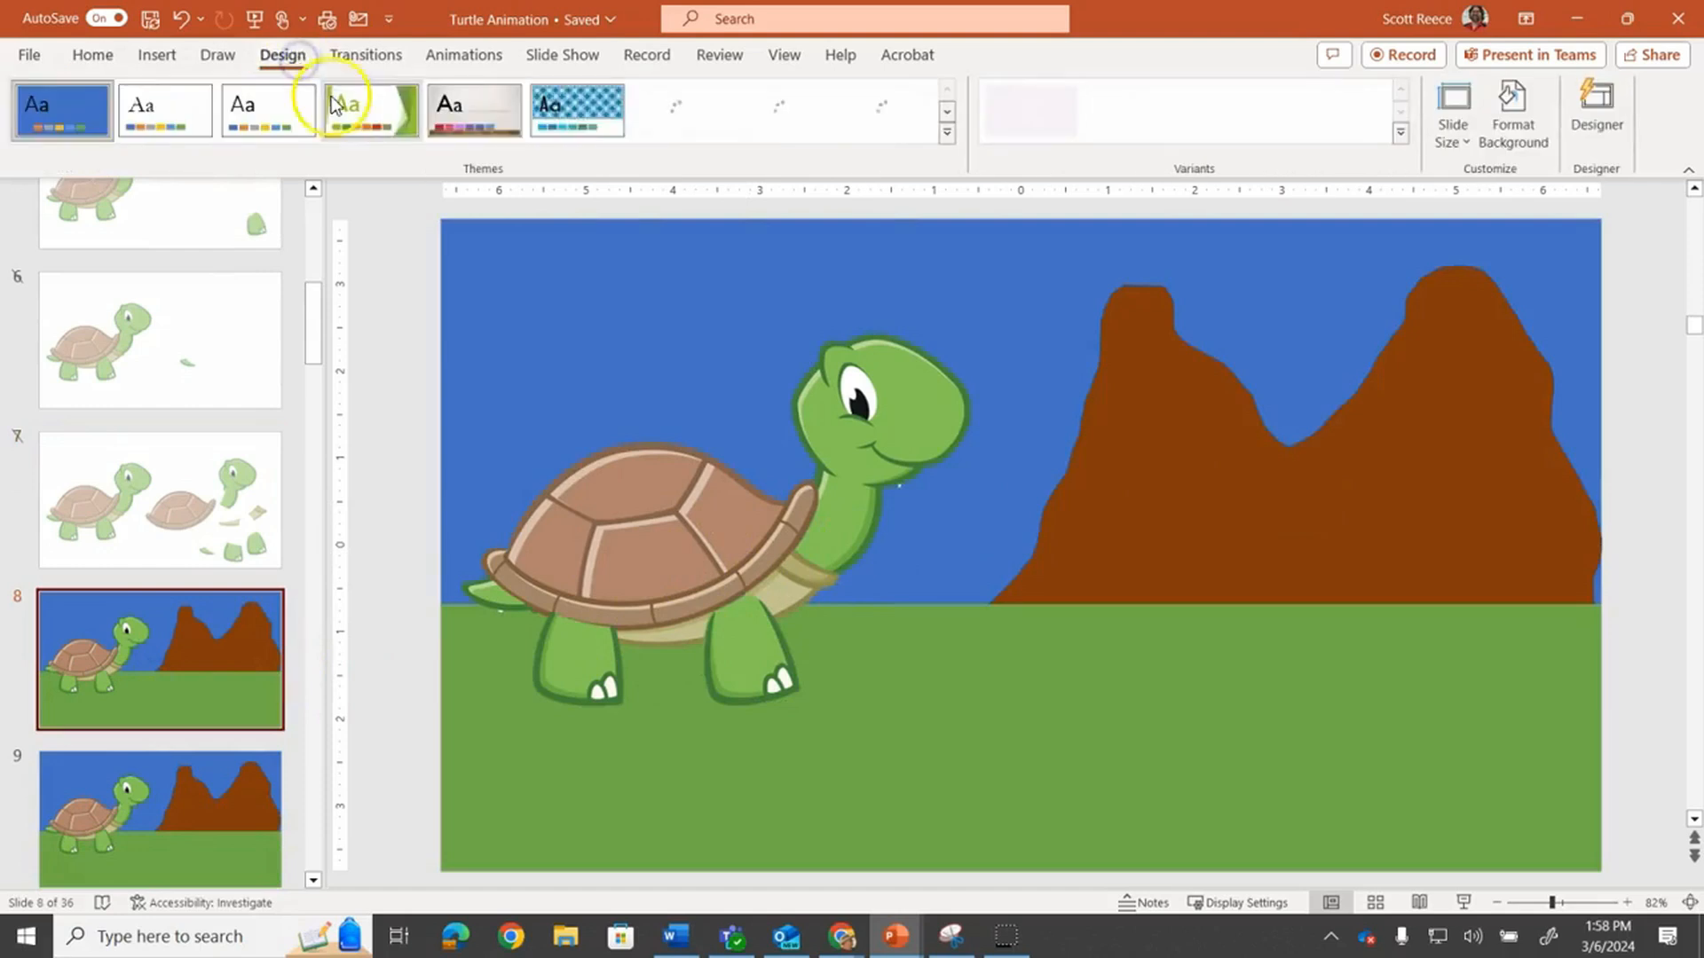
left_click(157, 55)
left_click(460, 138)
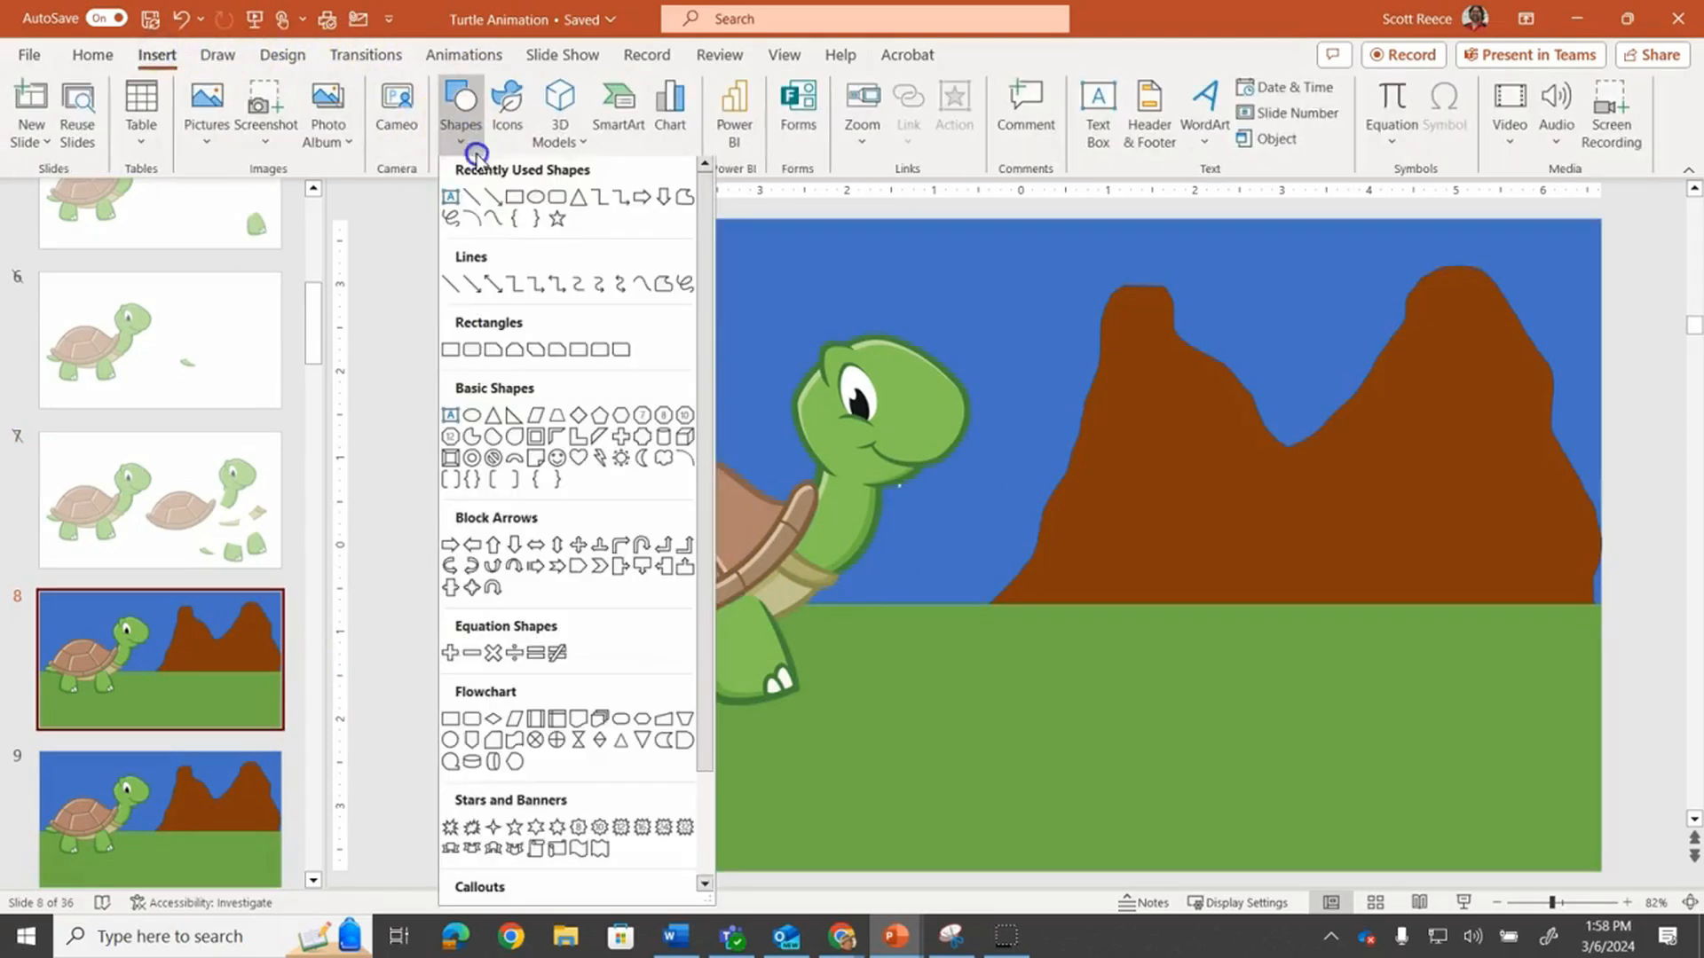
left_click(455, 225)
mouse_move(1076, 617)
left_mouse_down()
mouse_move(989, 722)
mouse_move(1103, 430)
left_mouse_up()
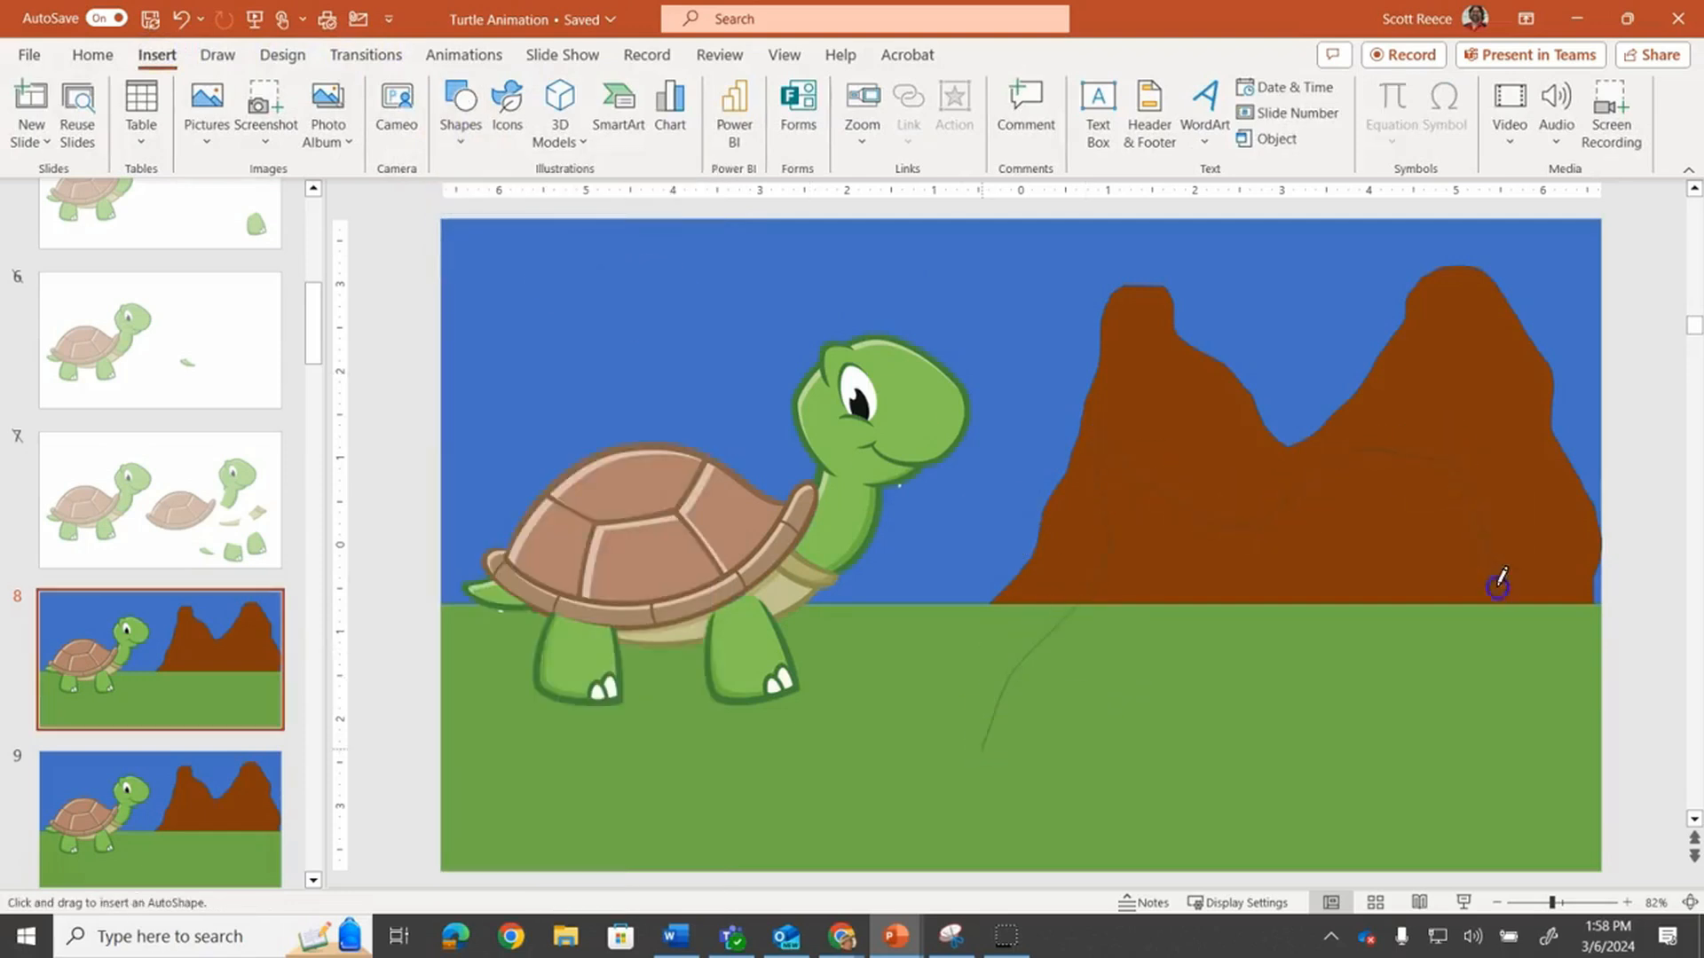
left_click_drag(1530, 769, 966, 767)
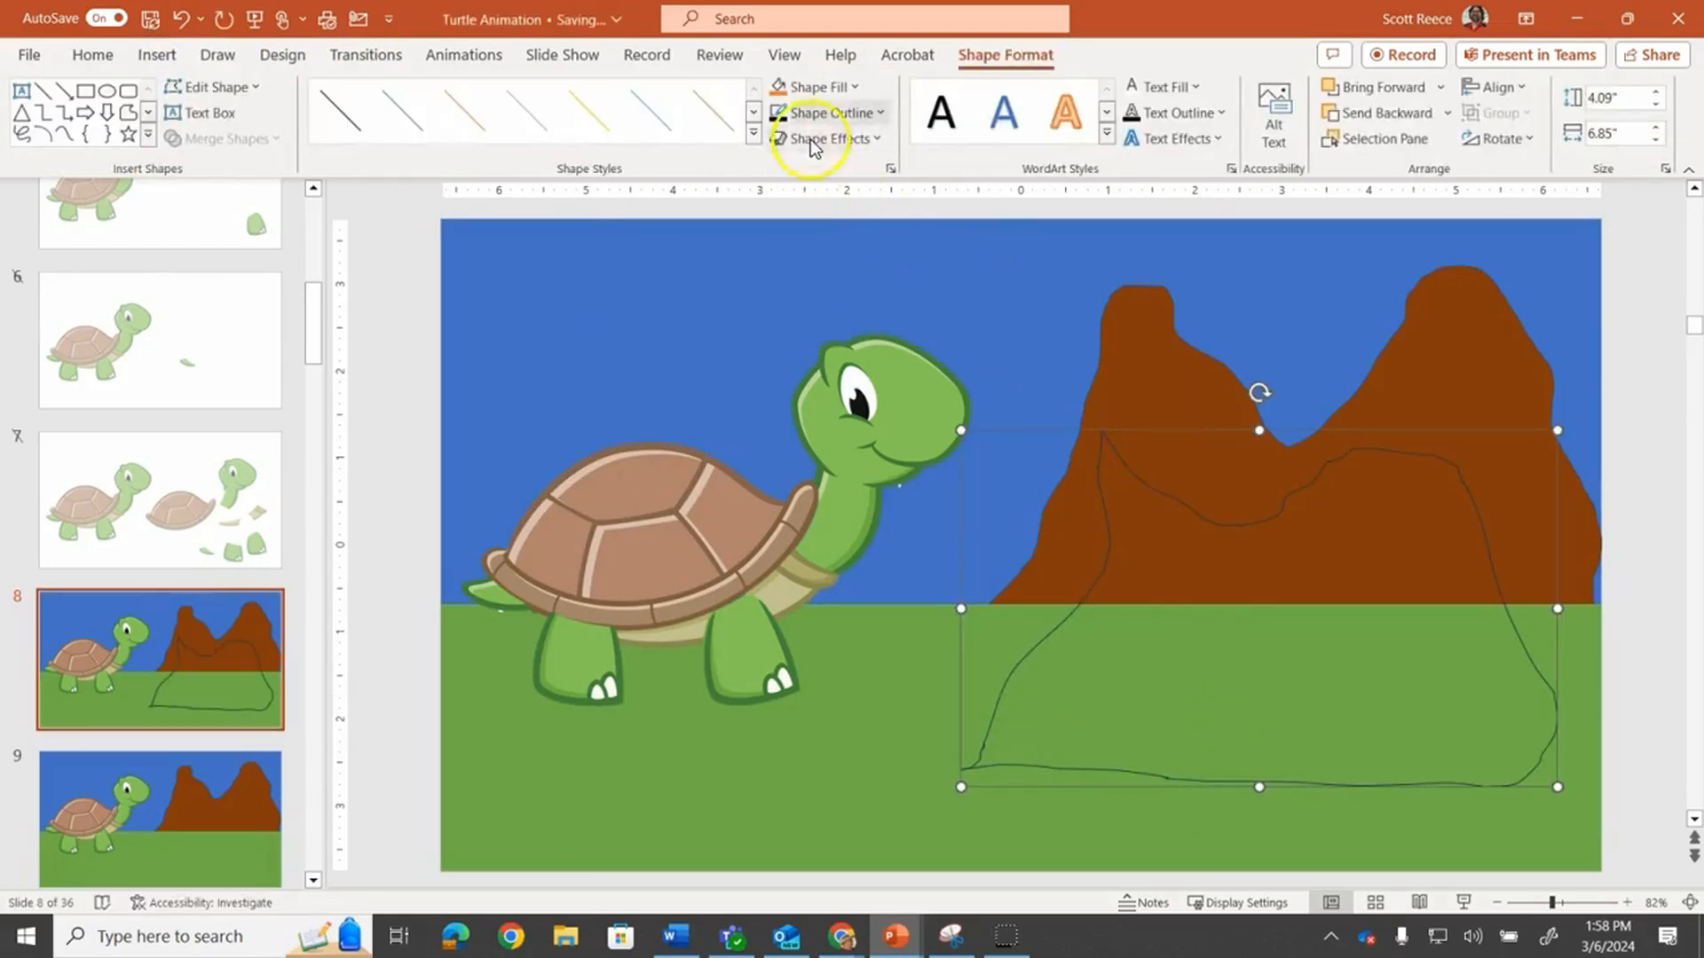
left_click(814, 86)
left_click(864, 145)
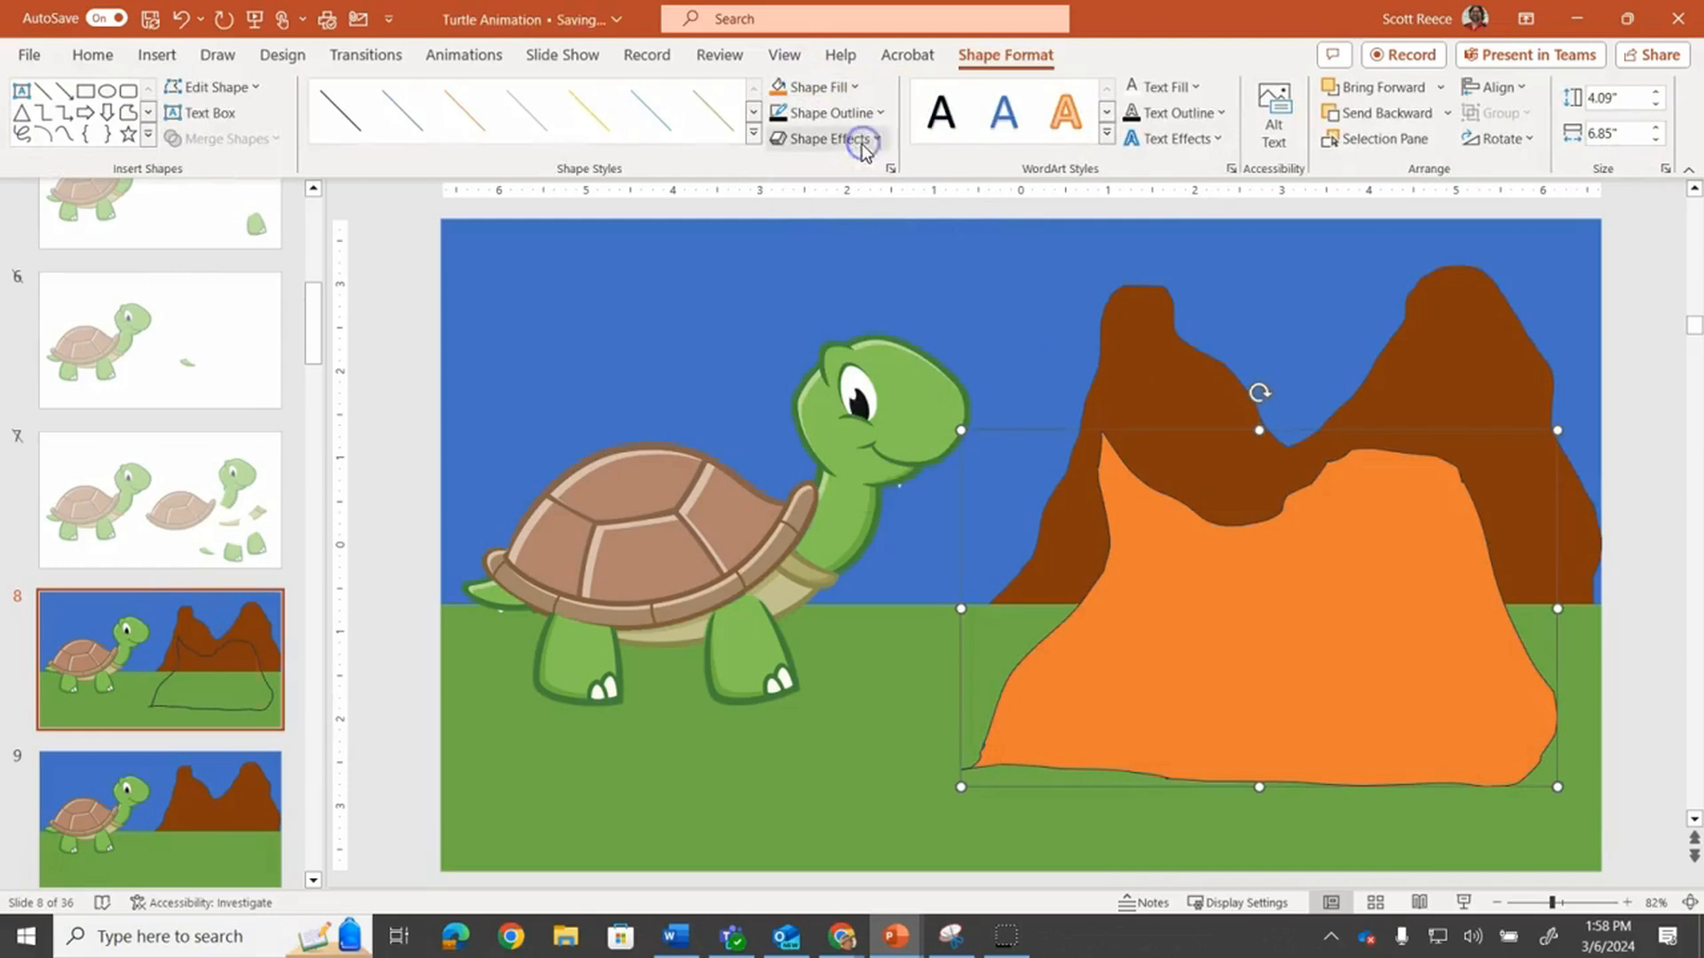
left_click_drag(1297, 578, 1312, 592)
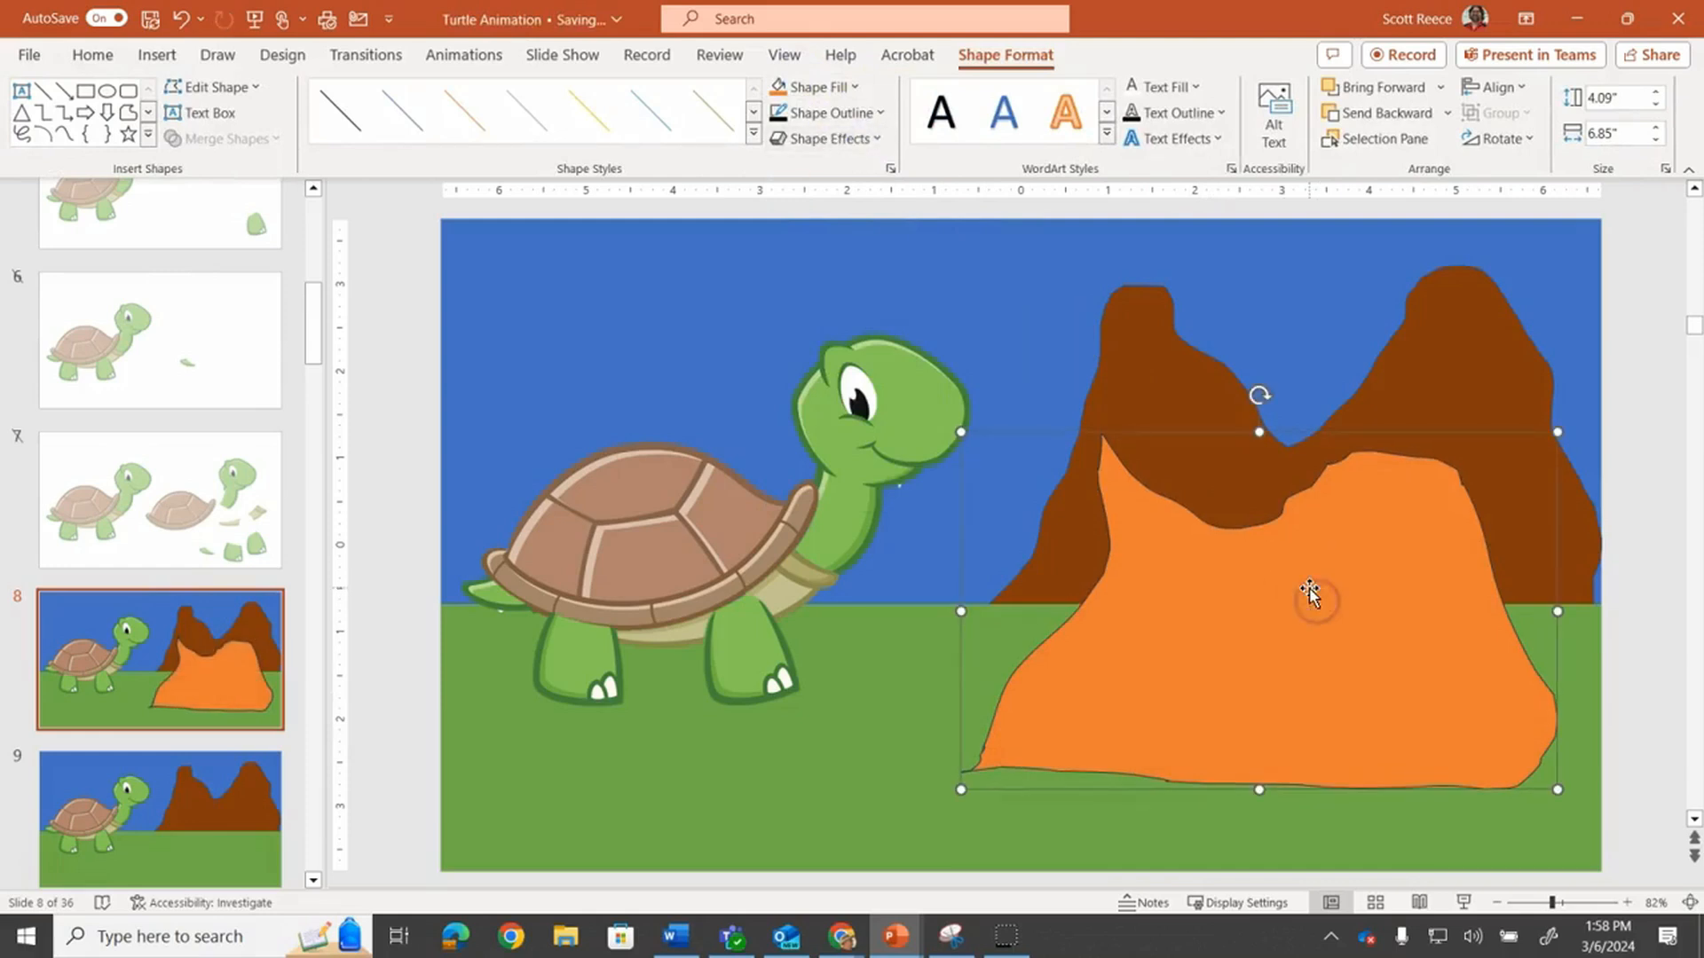
key("Delete")
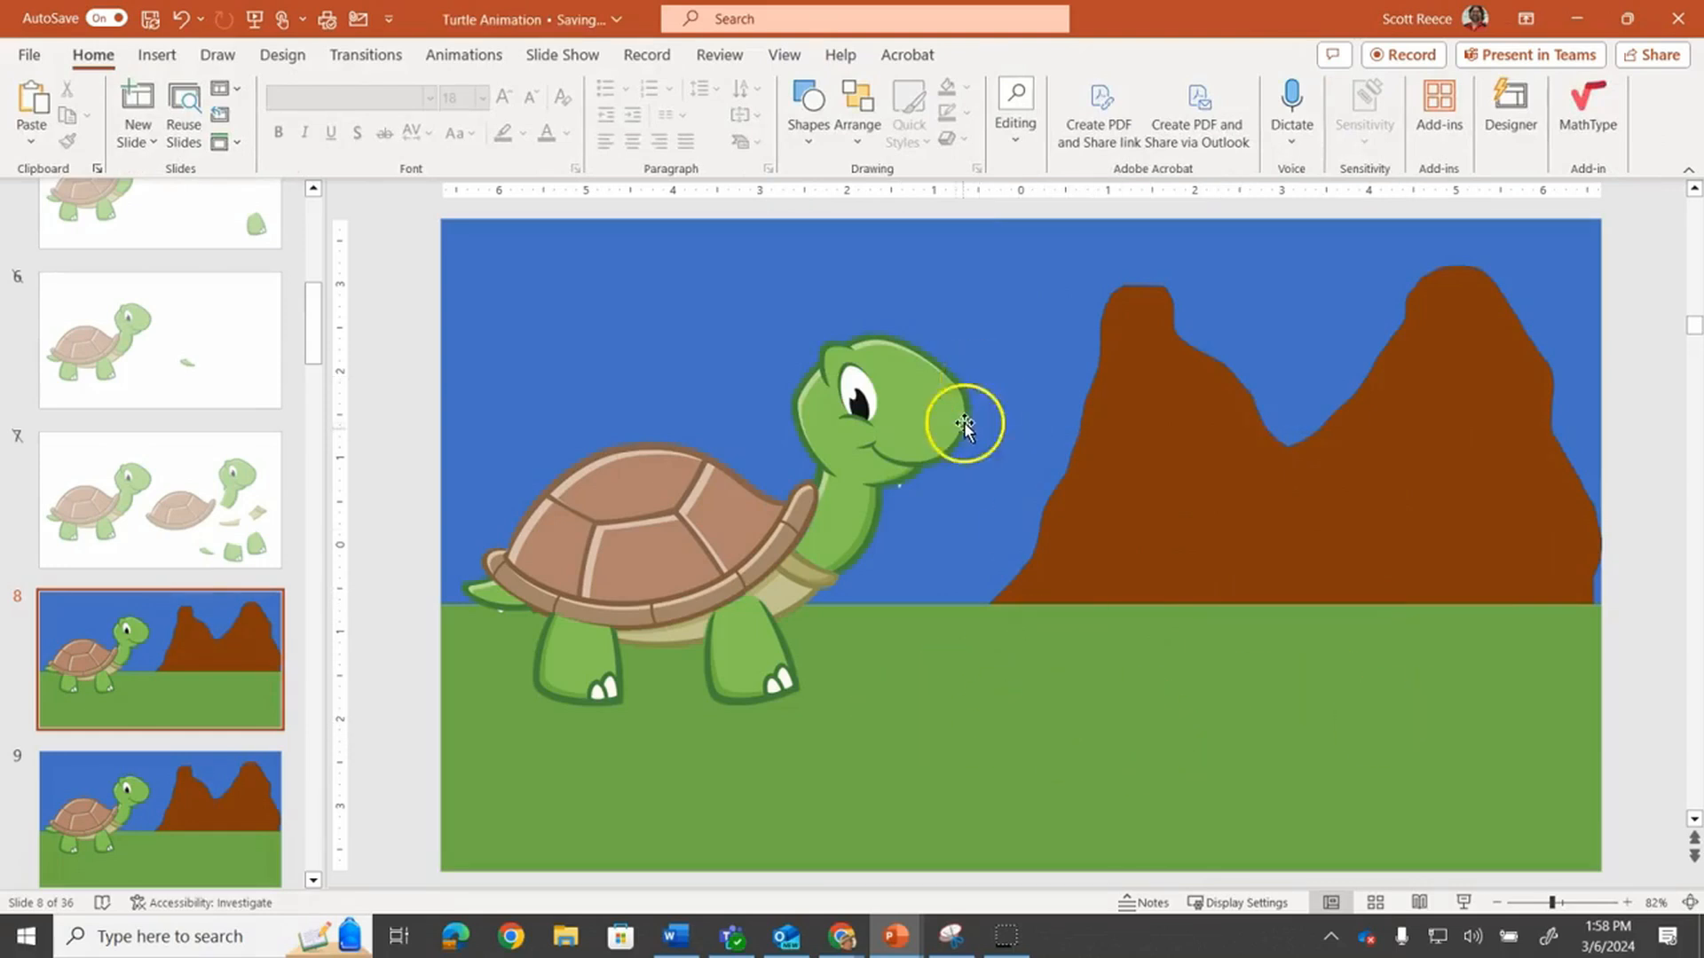
Play the slide show from slide 8 and end it
left_click(198, 769)
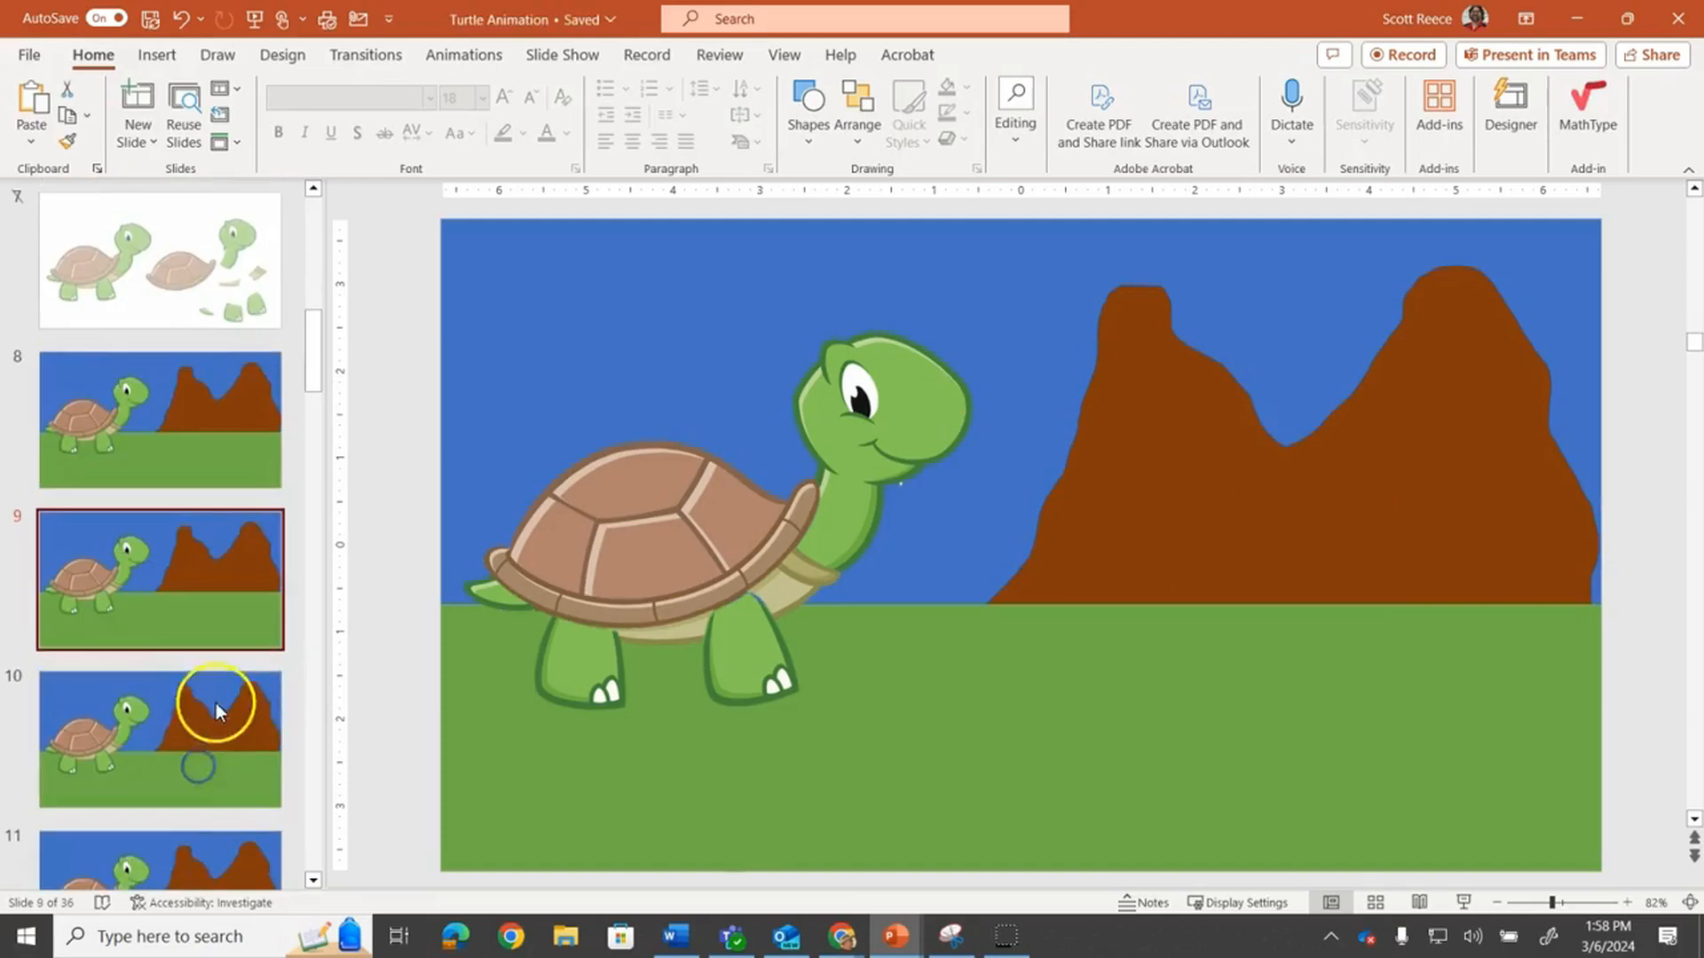
left_click(221, 435)
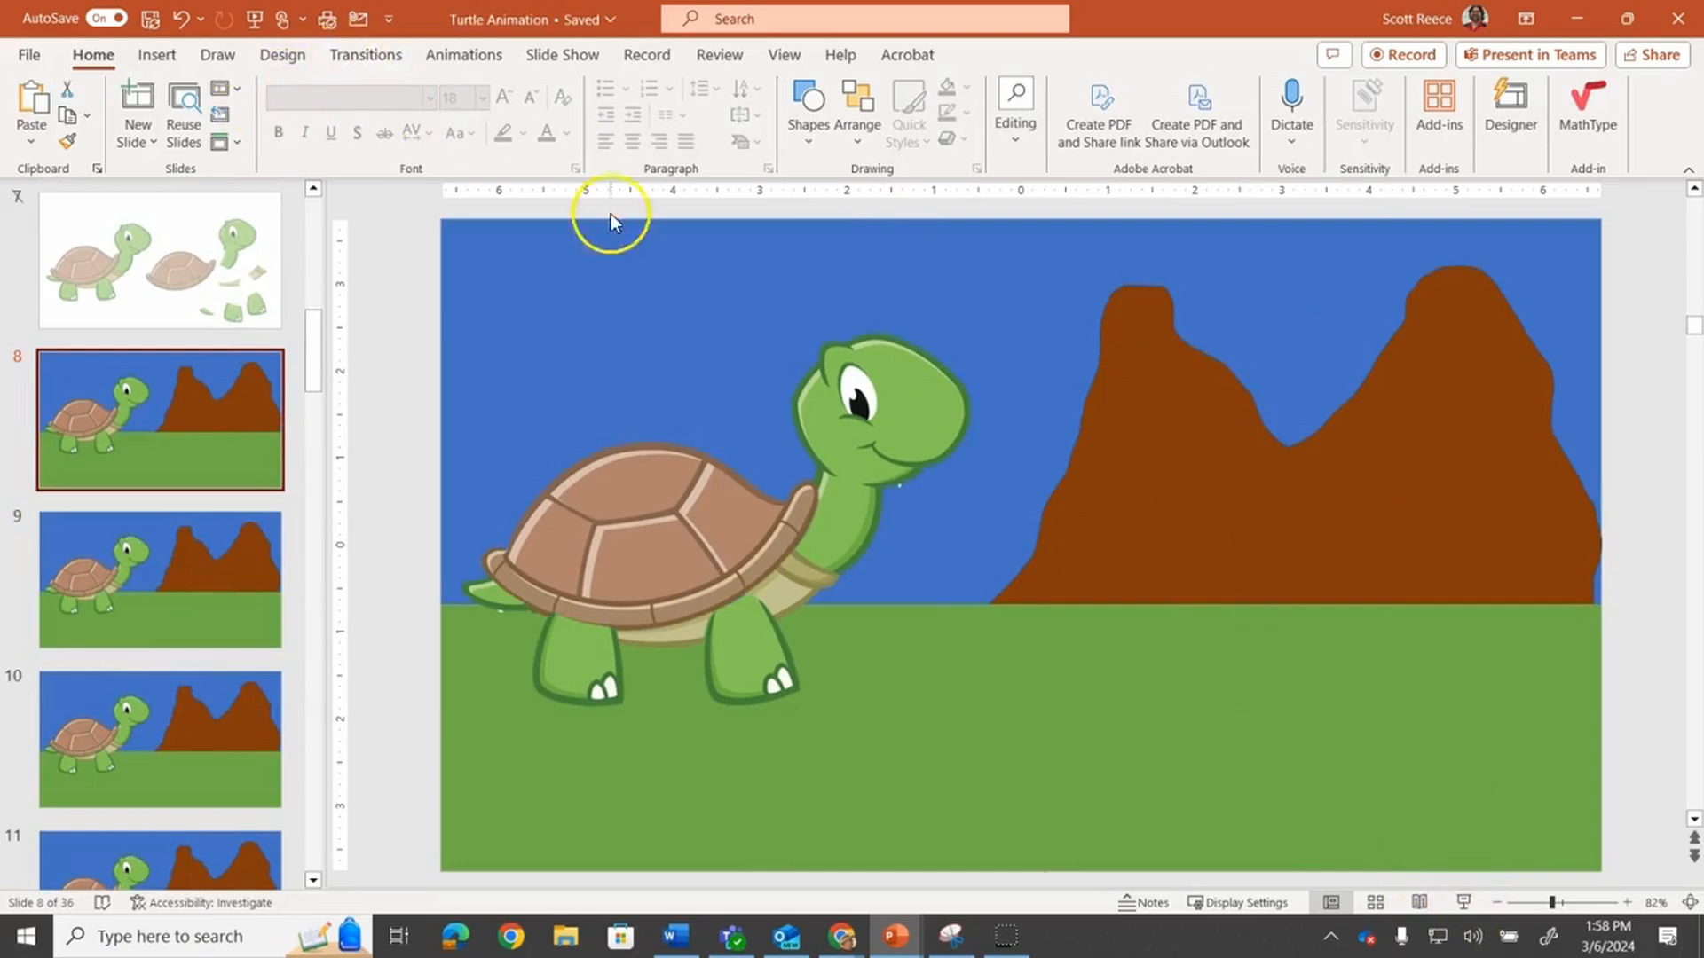
left_click(1458, 903)
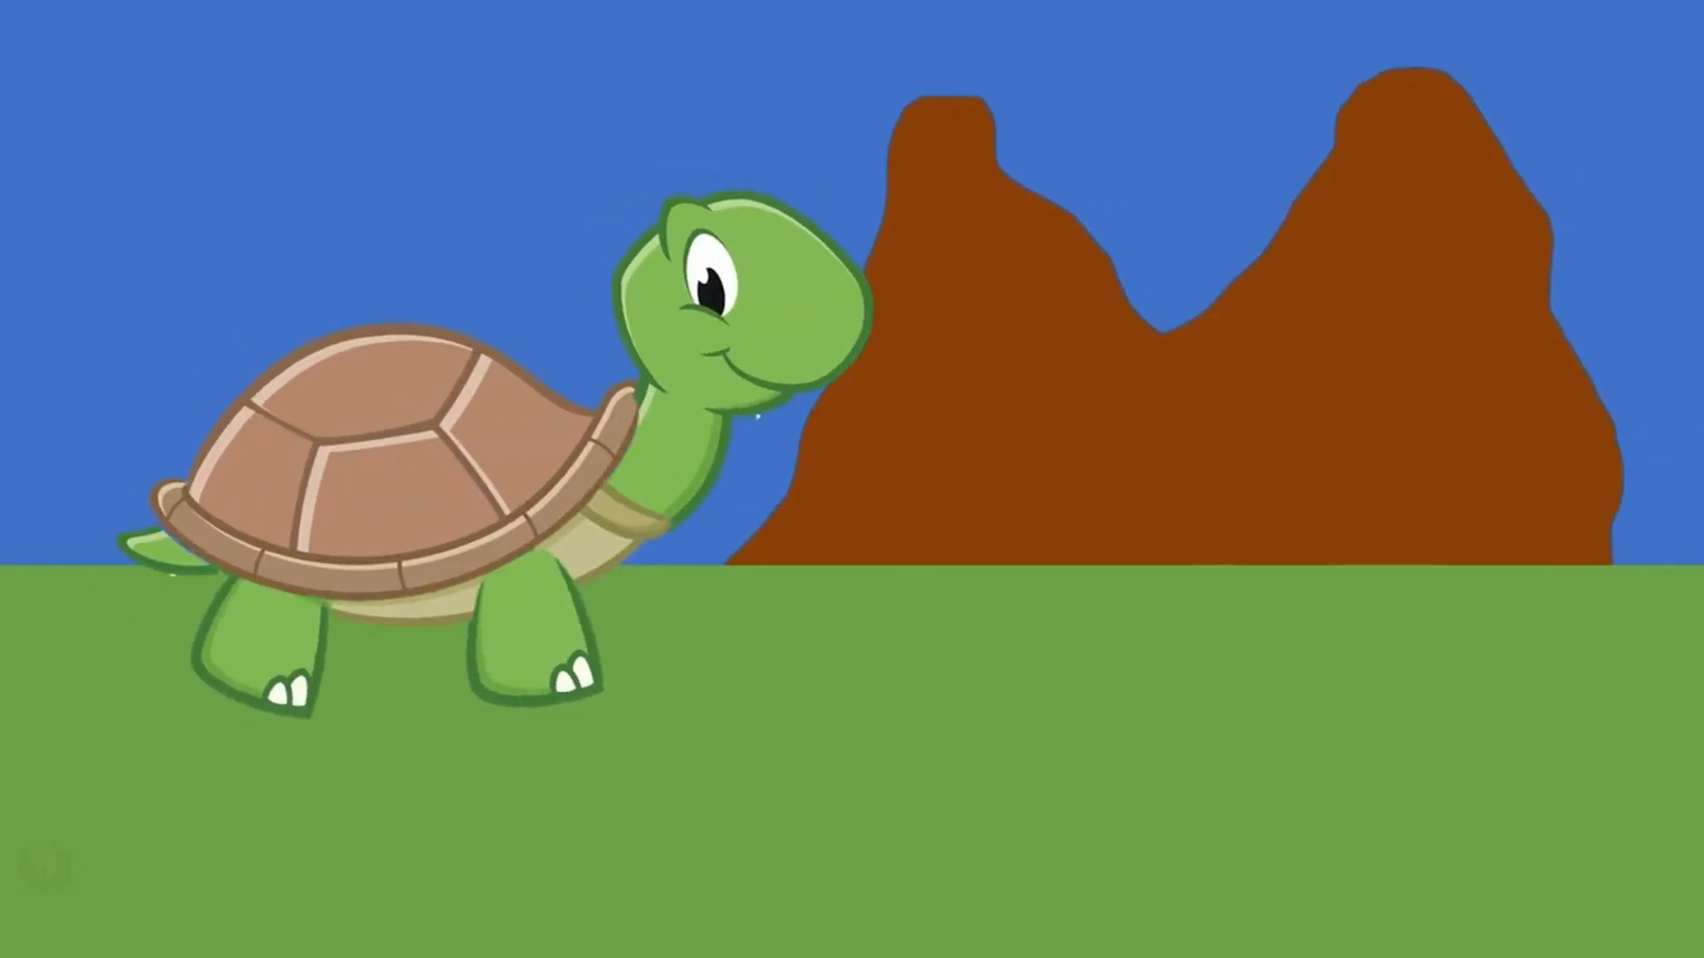
key("Escape")
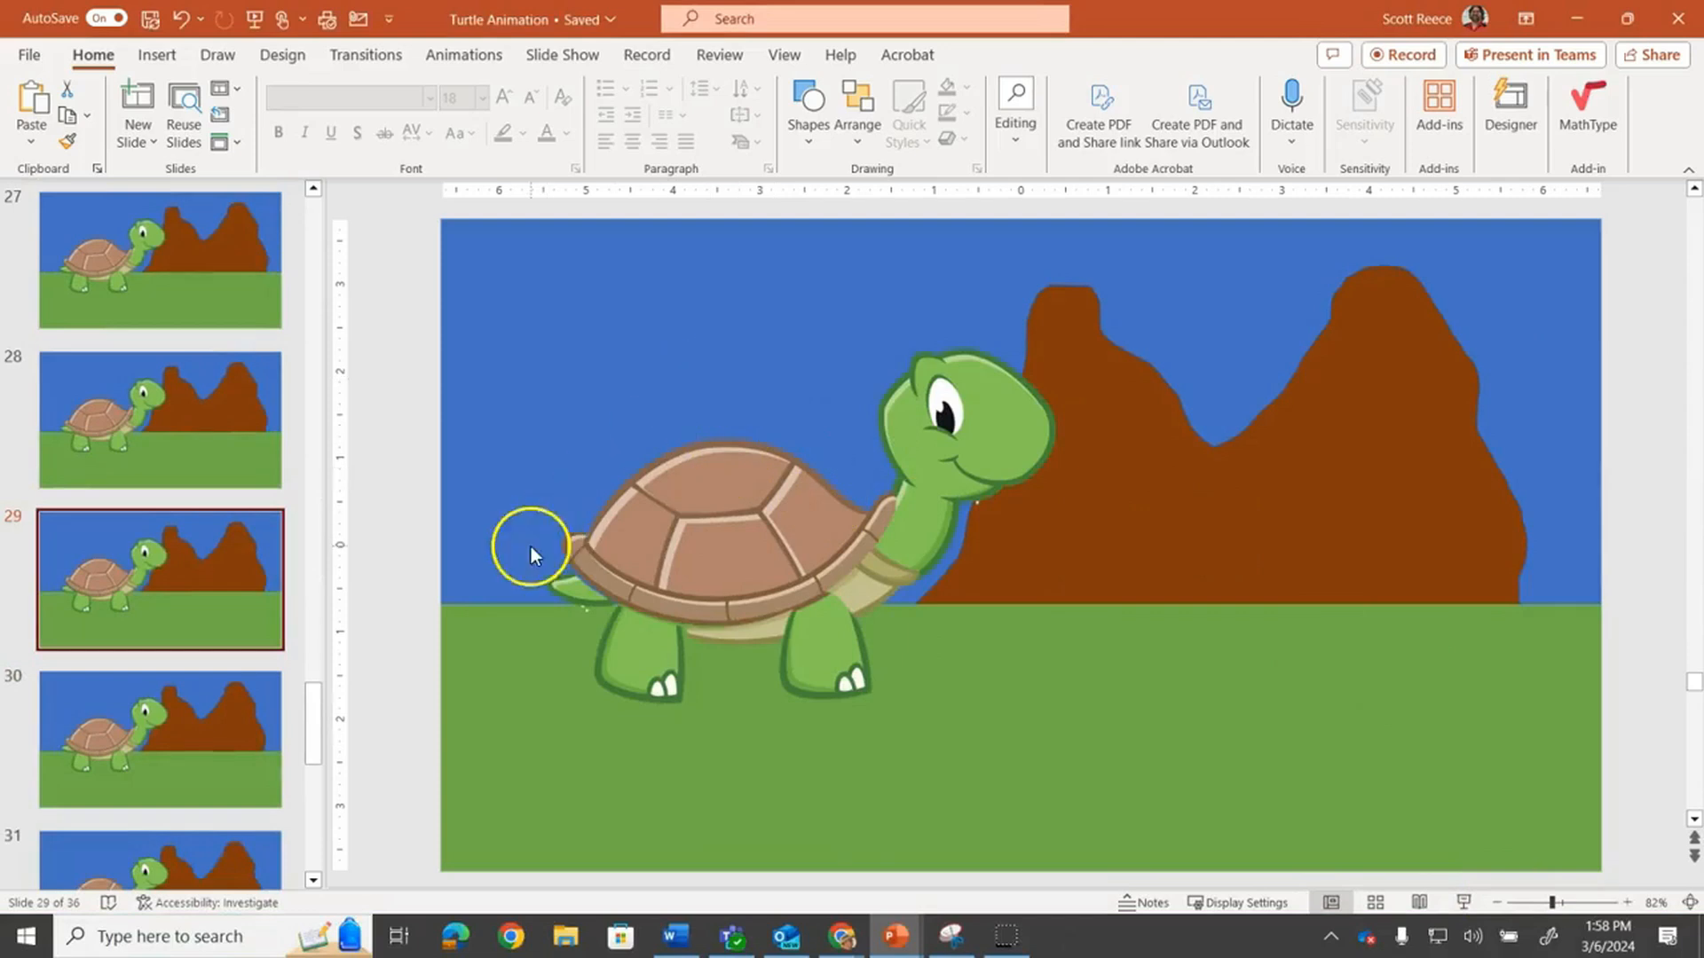
Switch to Presentation2 and draw a small rectangle about 0.62" by 0.33" at the slide's upper-left edge
mouse_move(899, 934)
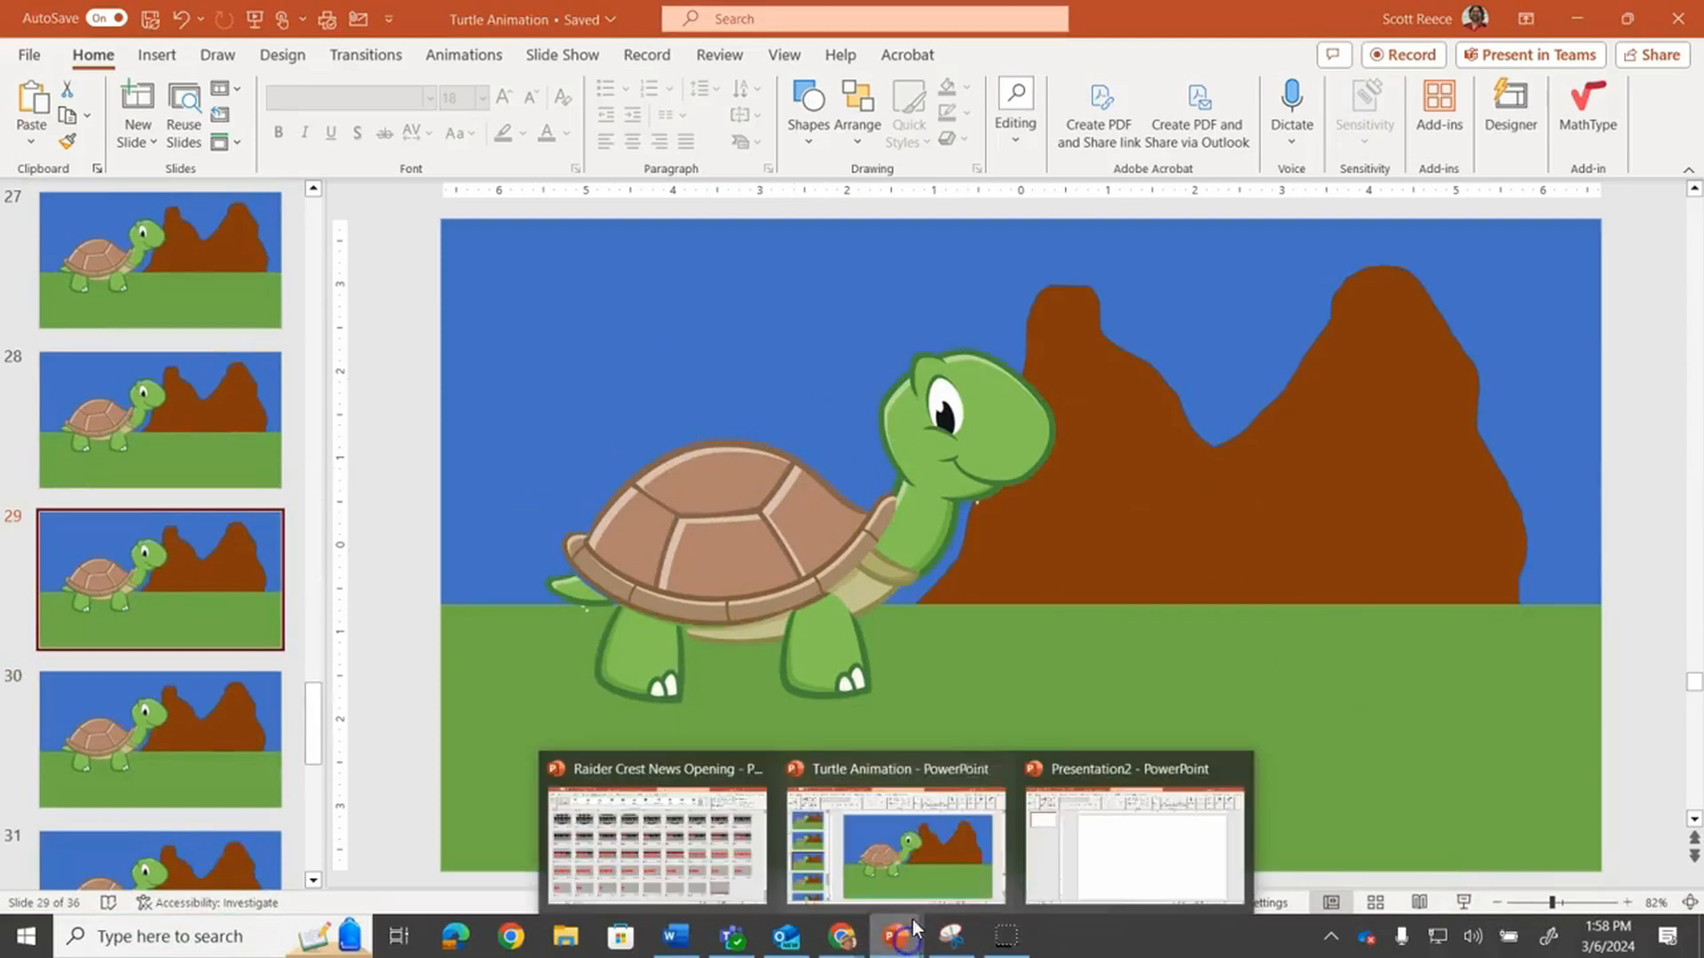
left_click(1116, 857)
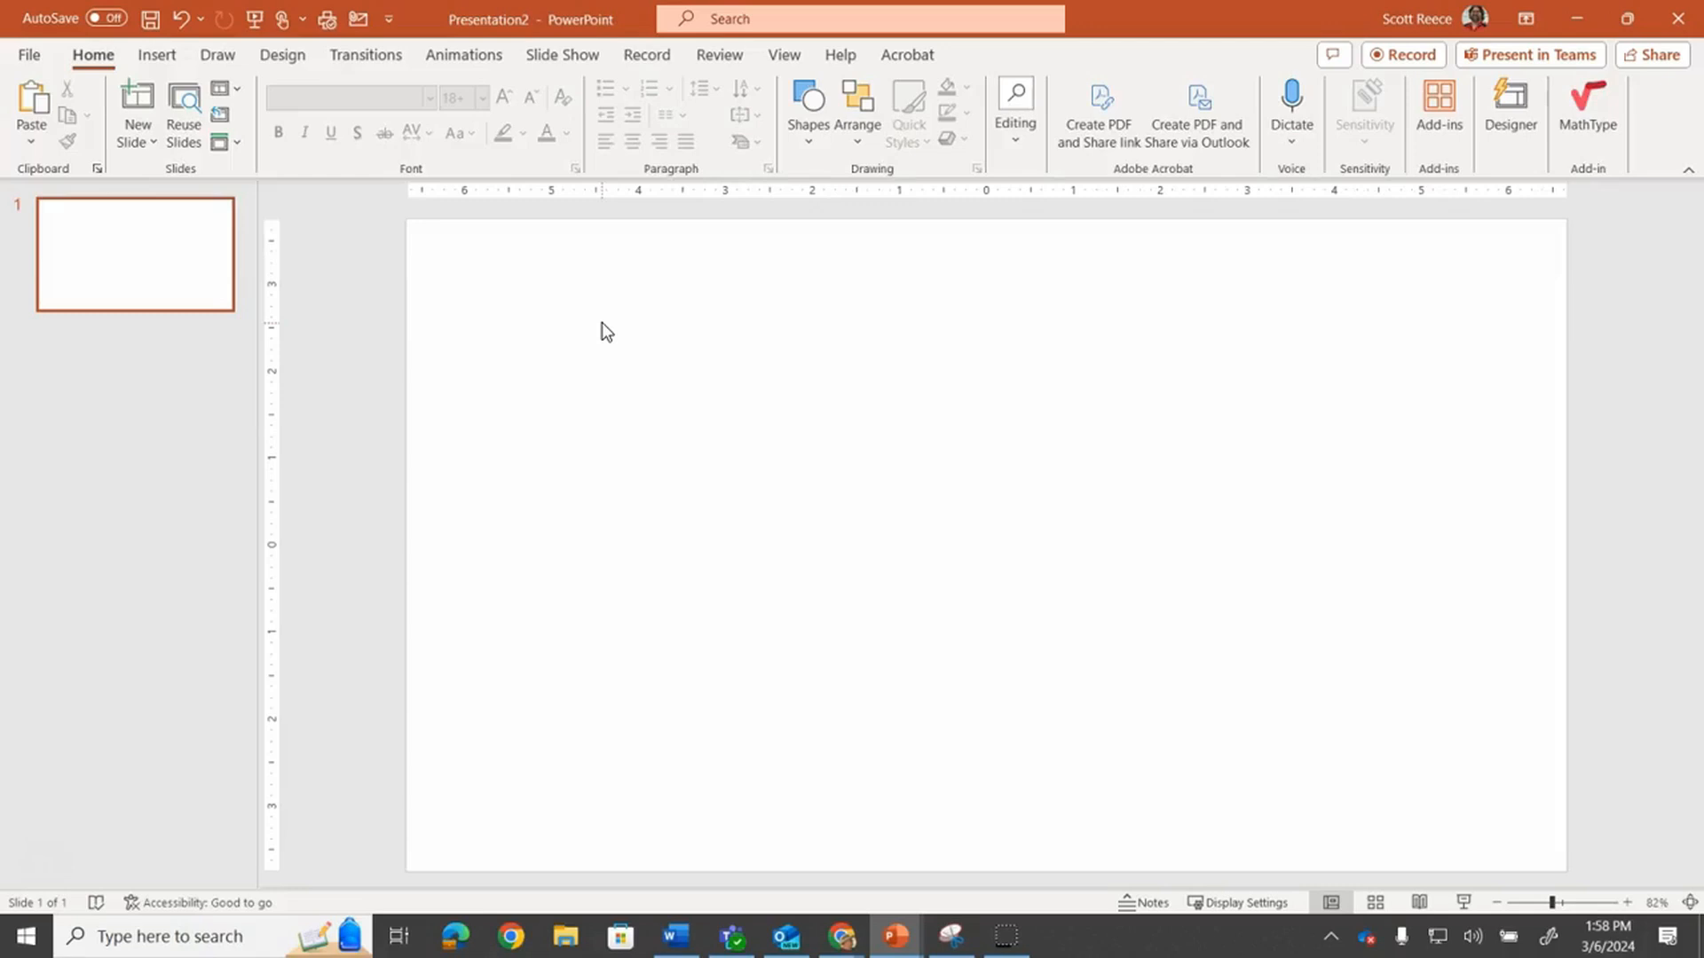
left_click(158, 55)
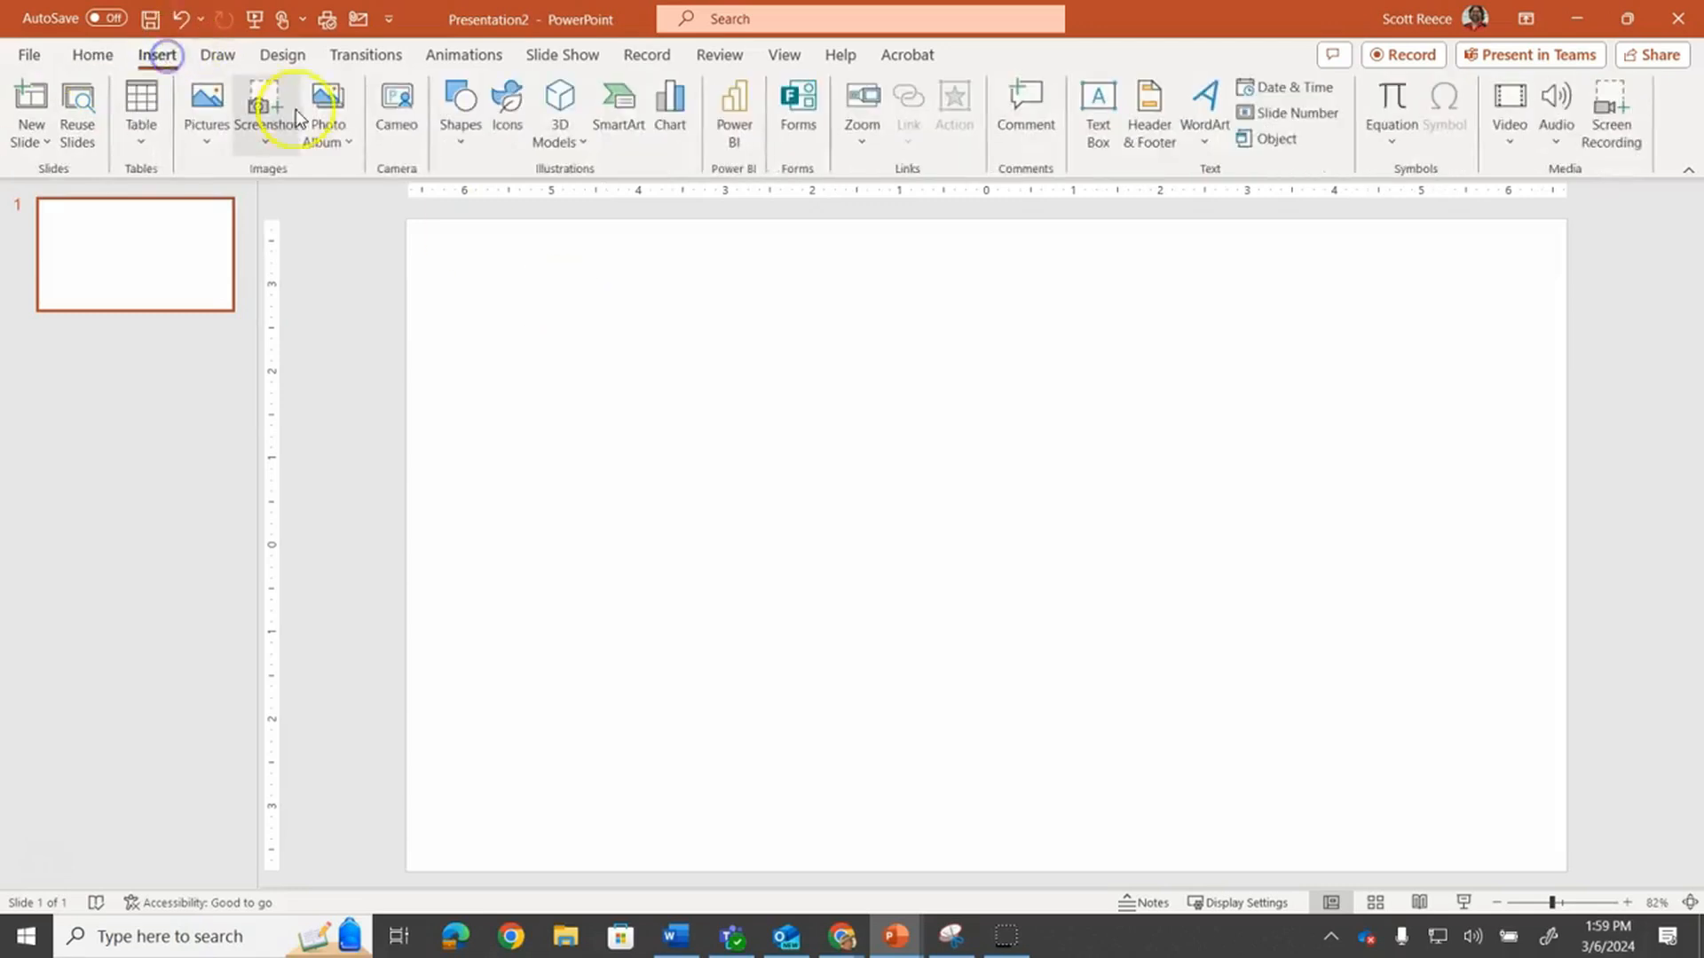
left_click(452, 116)
left_click(514, 201)
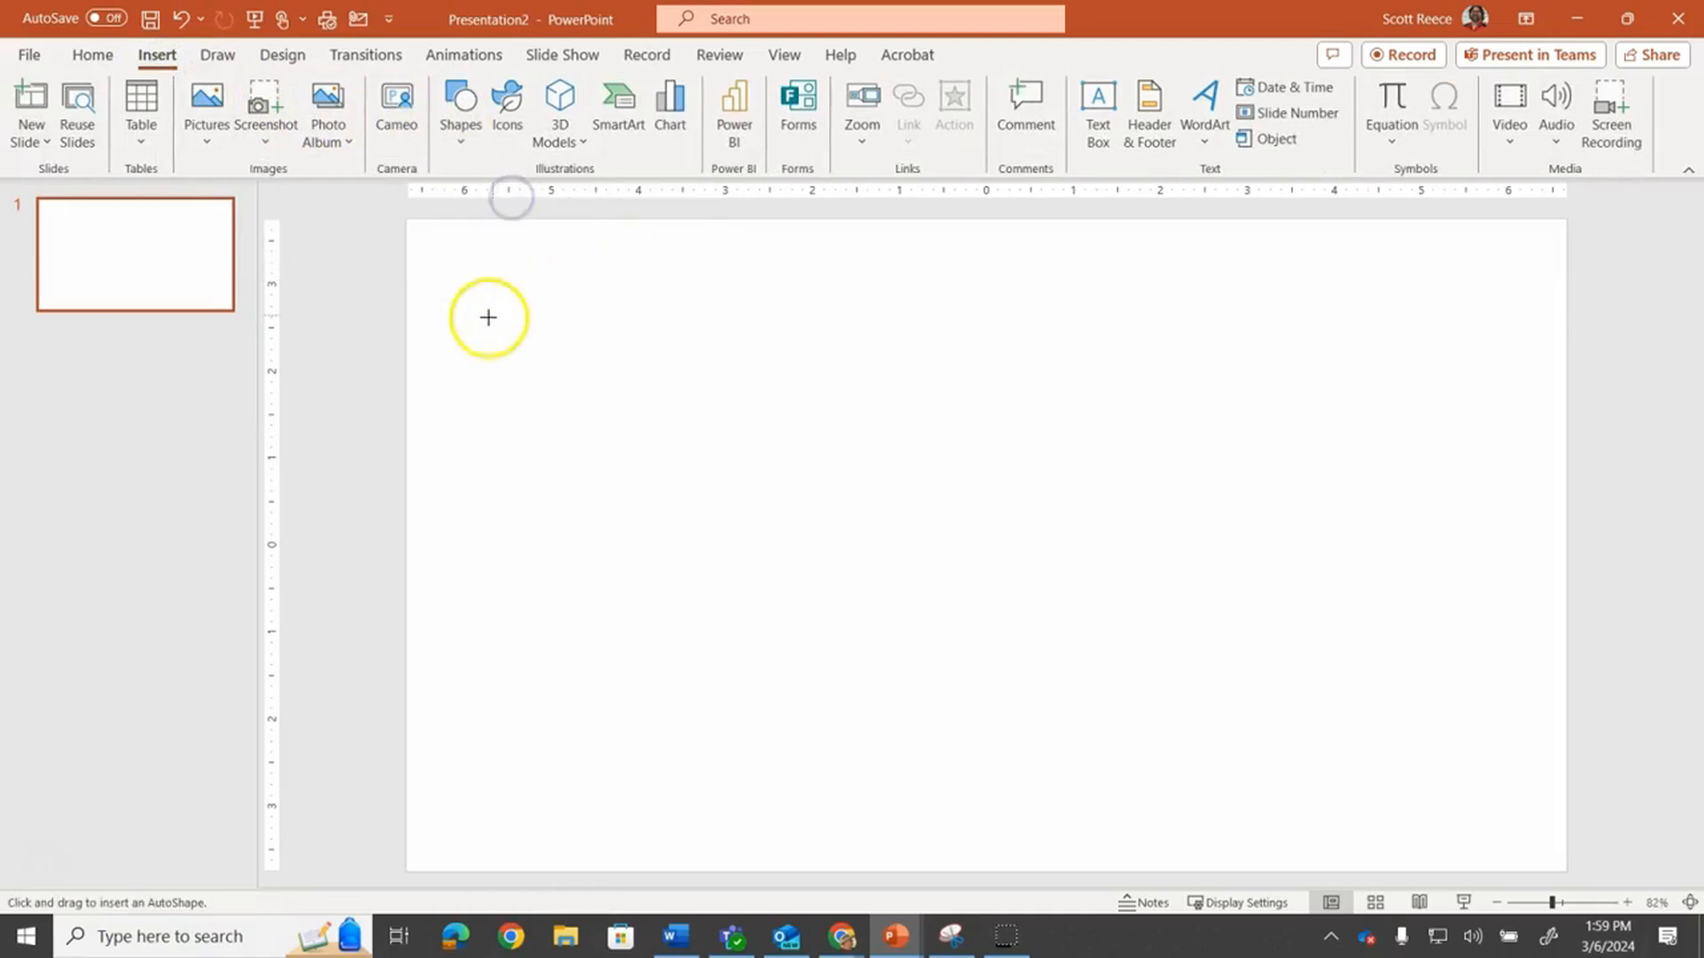
left_click_drag(392, 322, 400, 356)
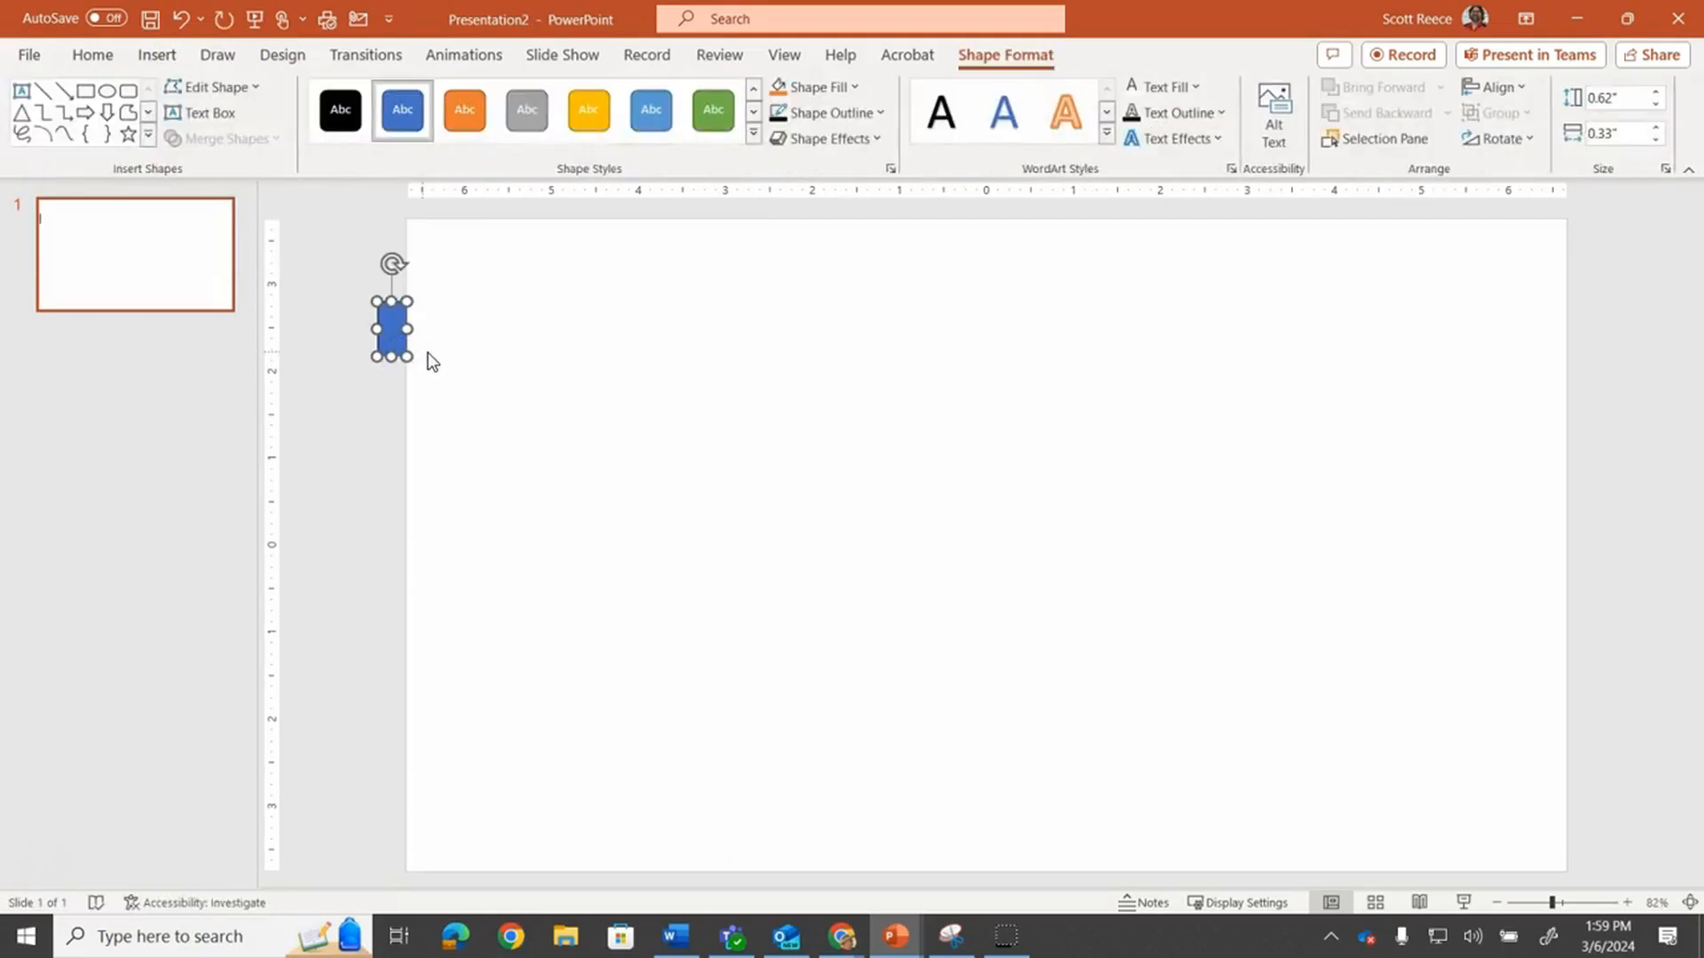
Duplicate slide 1
left_click(148, 255)
right_click(148, 250)
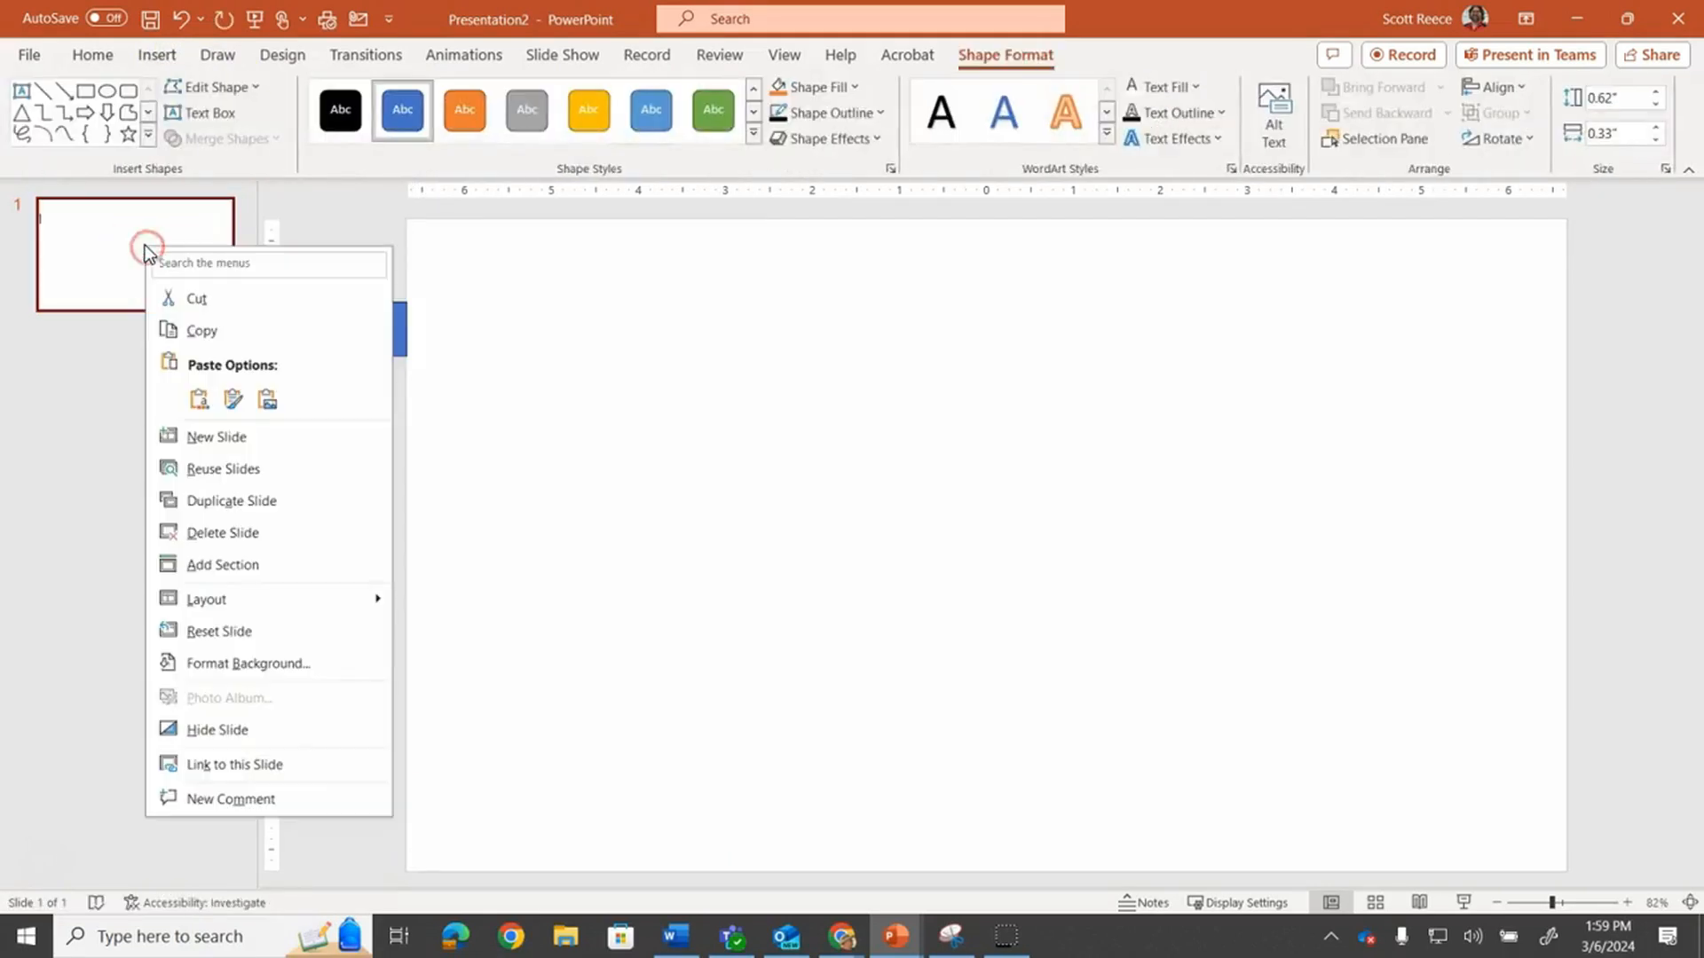
left_click(233, 499)
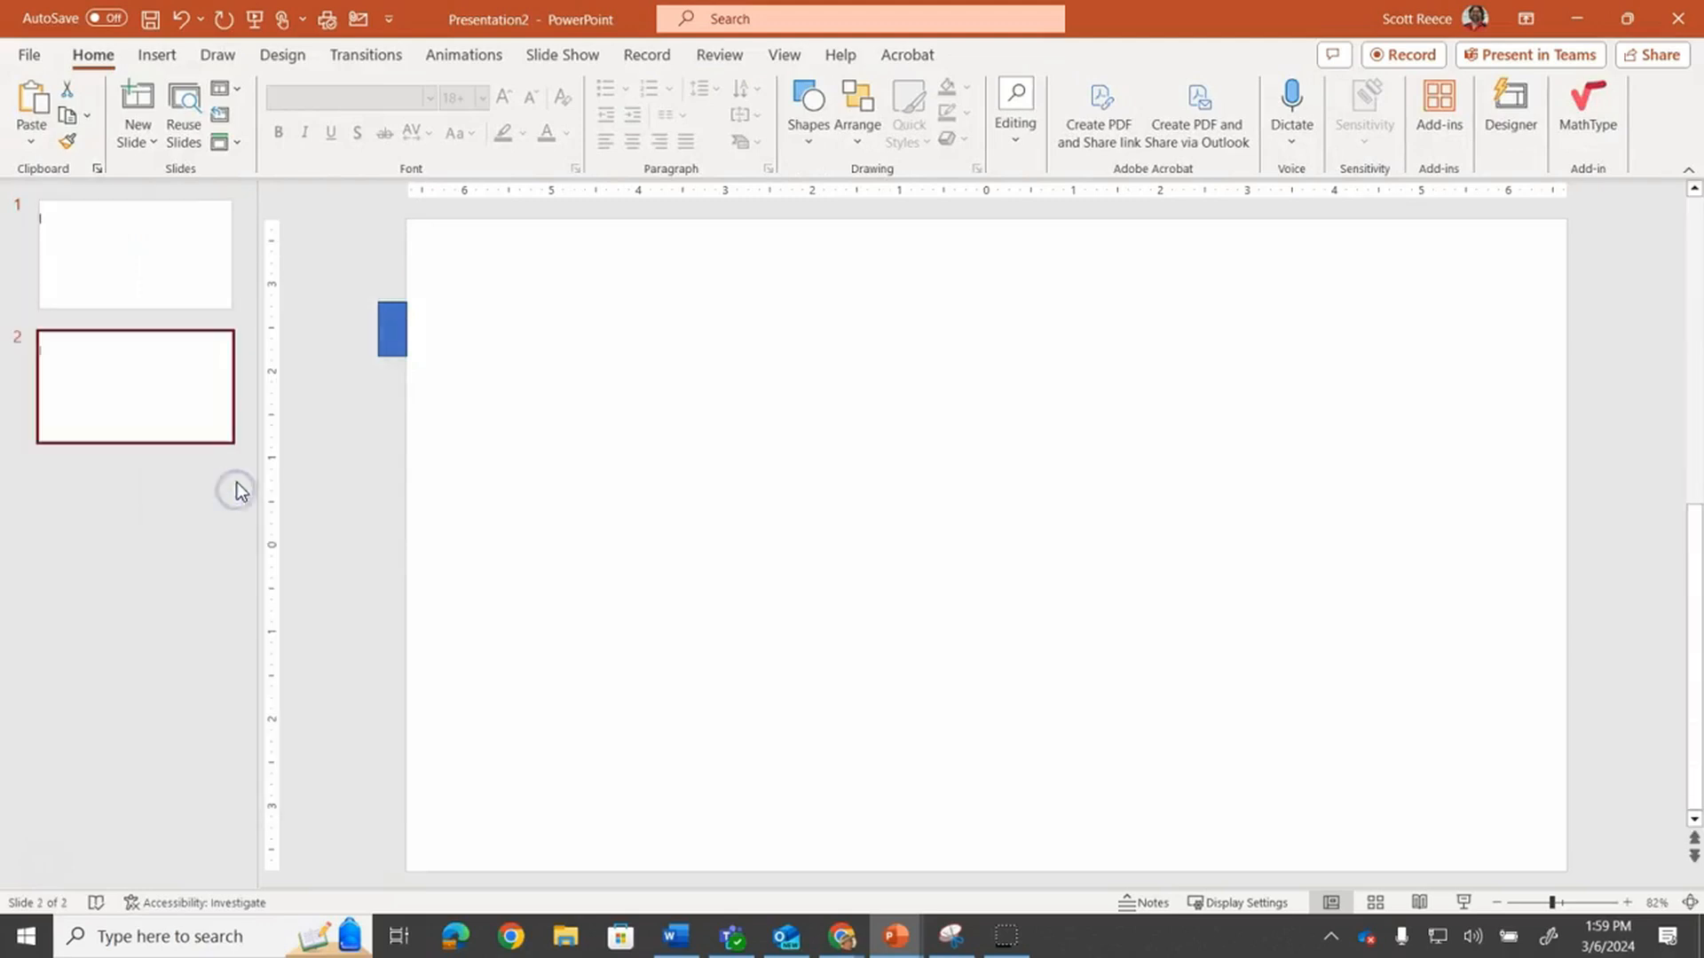
Nudge the rectangle on slide 2 slightly to the right
left_click(388, 348)
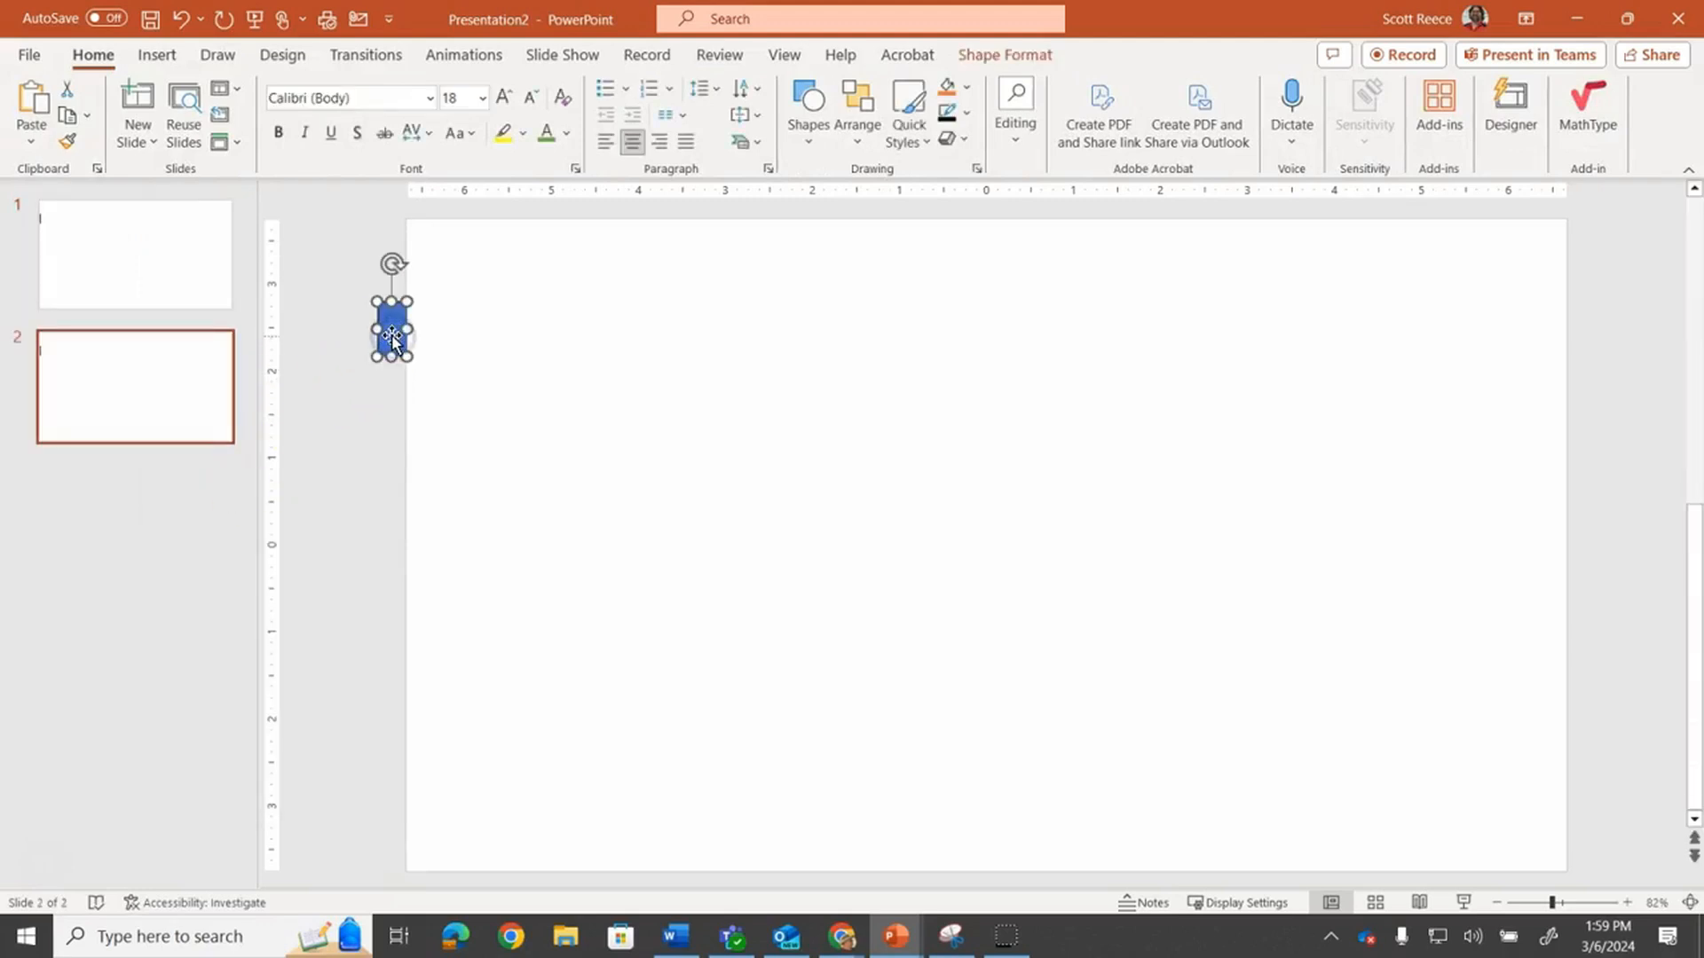
key("ctrl+Right")
key("ctrl+Right")
key("ctrl+Right")
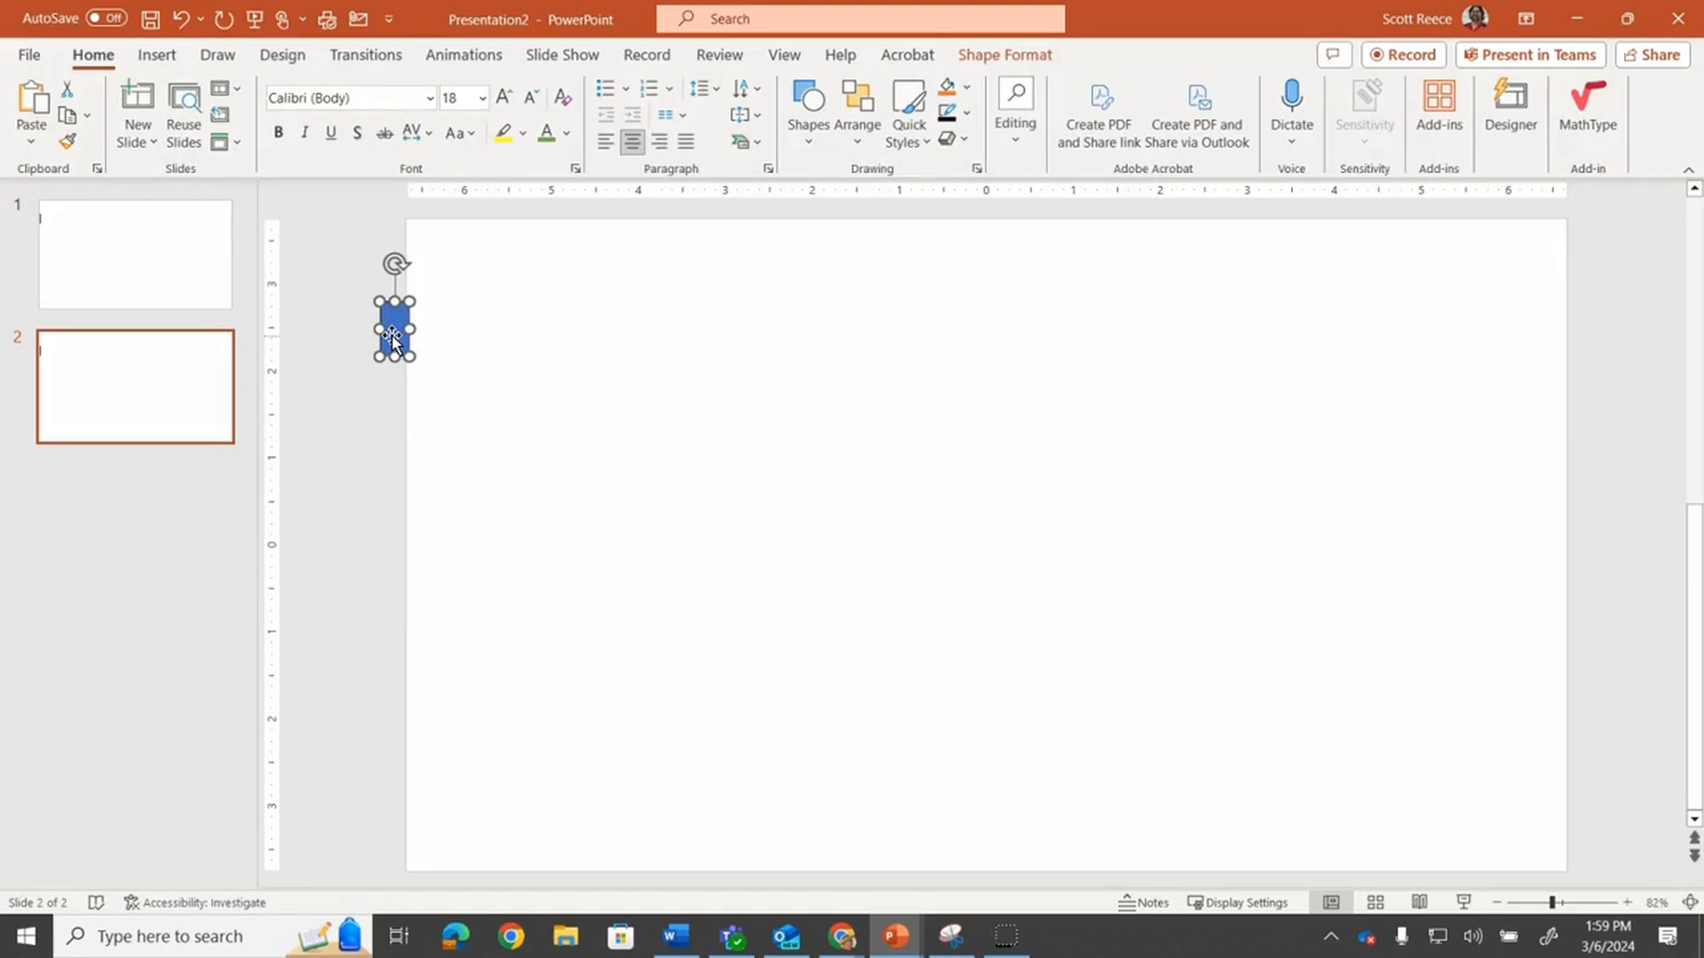
Duplicate slide 2 and nudge the rectangle on slide 3 slightly further right
right_click(122, 358)
left_click(189, 596)
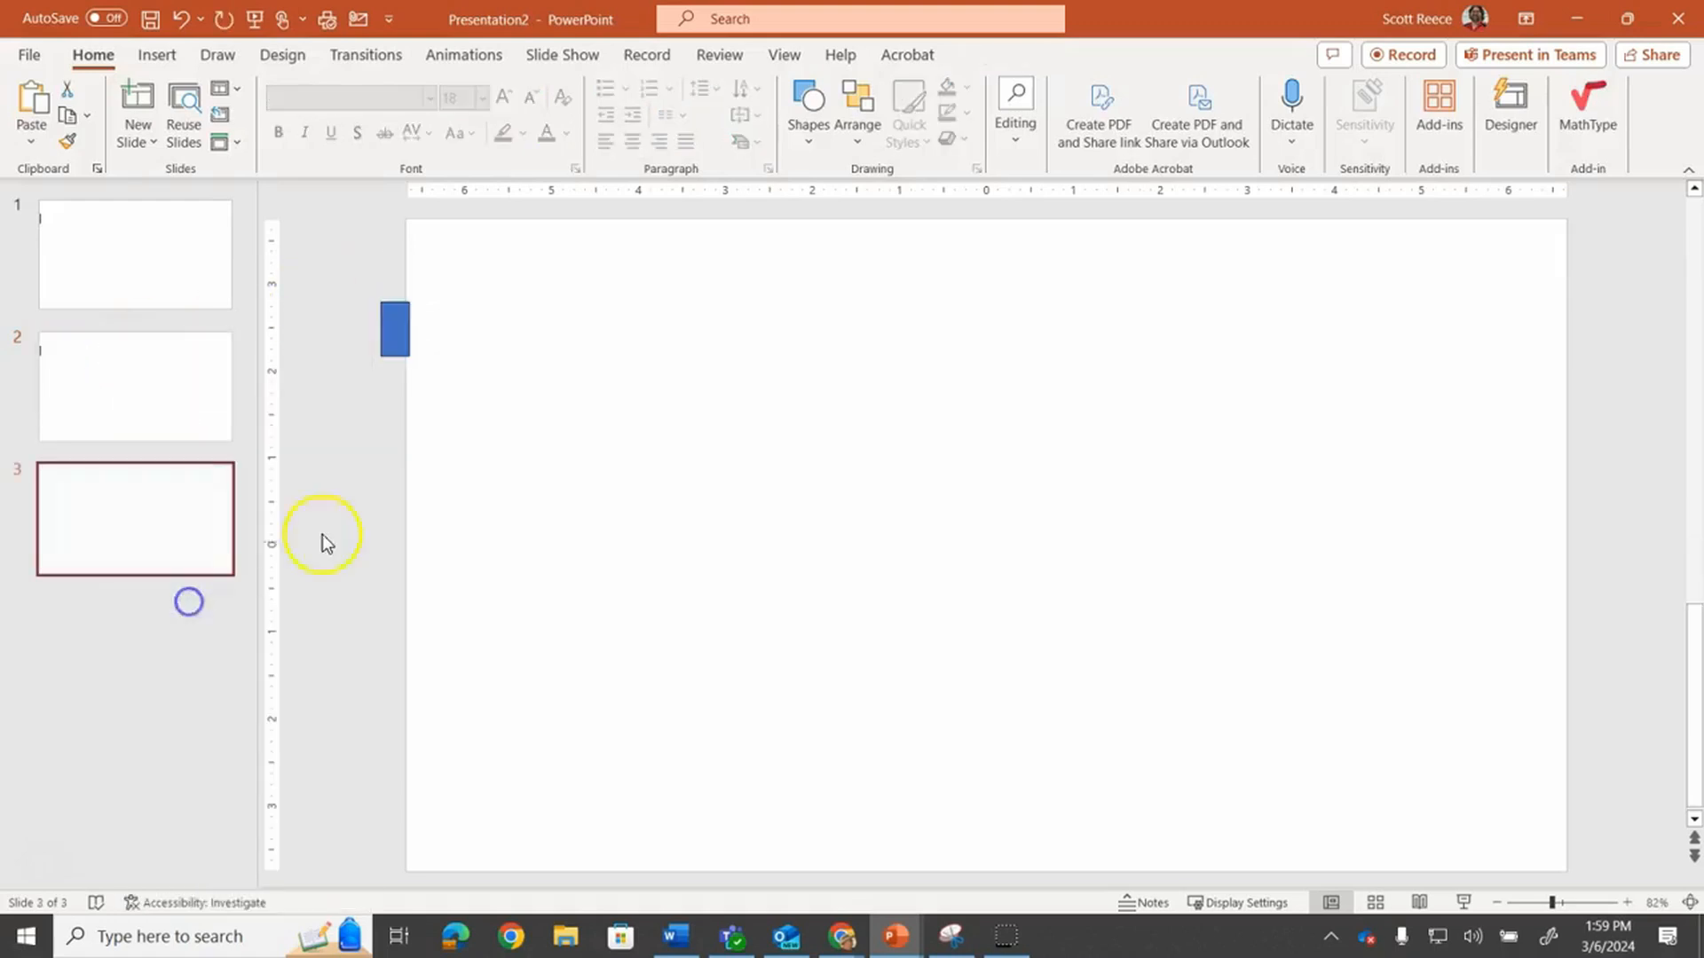
left_click(390, 334)
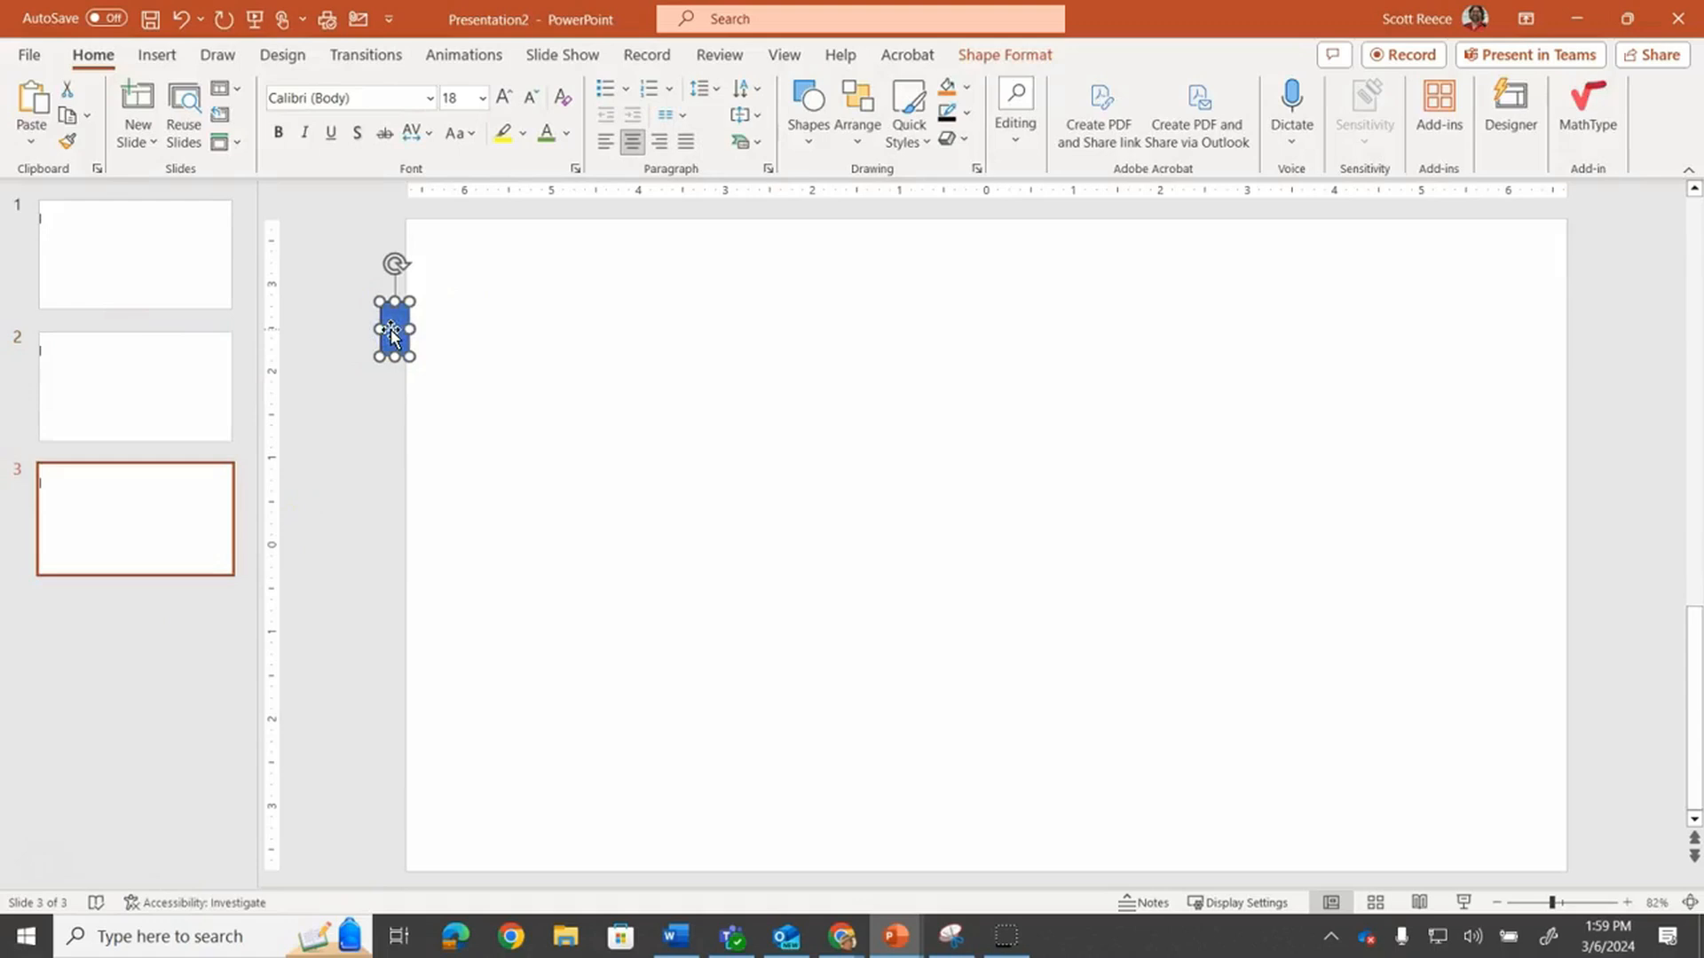
key("ctrl+Right")
key("ctrl+Right")
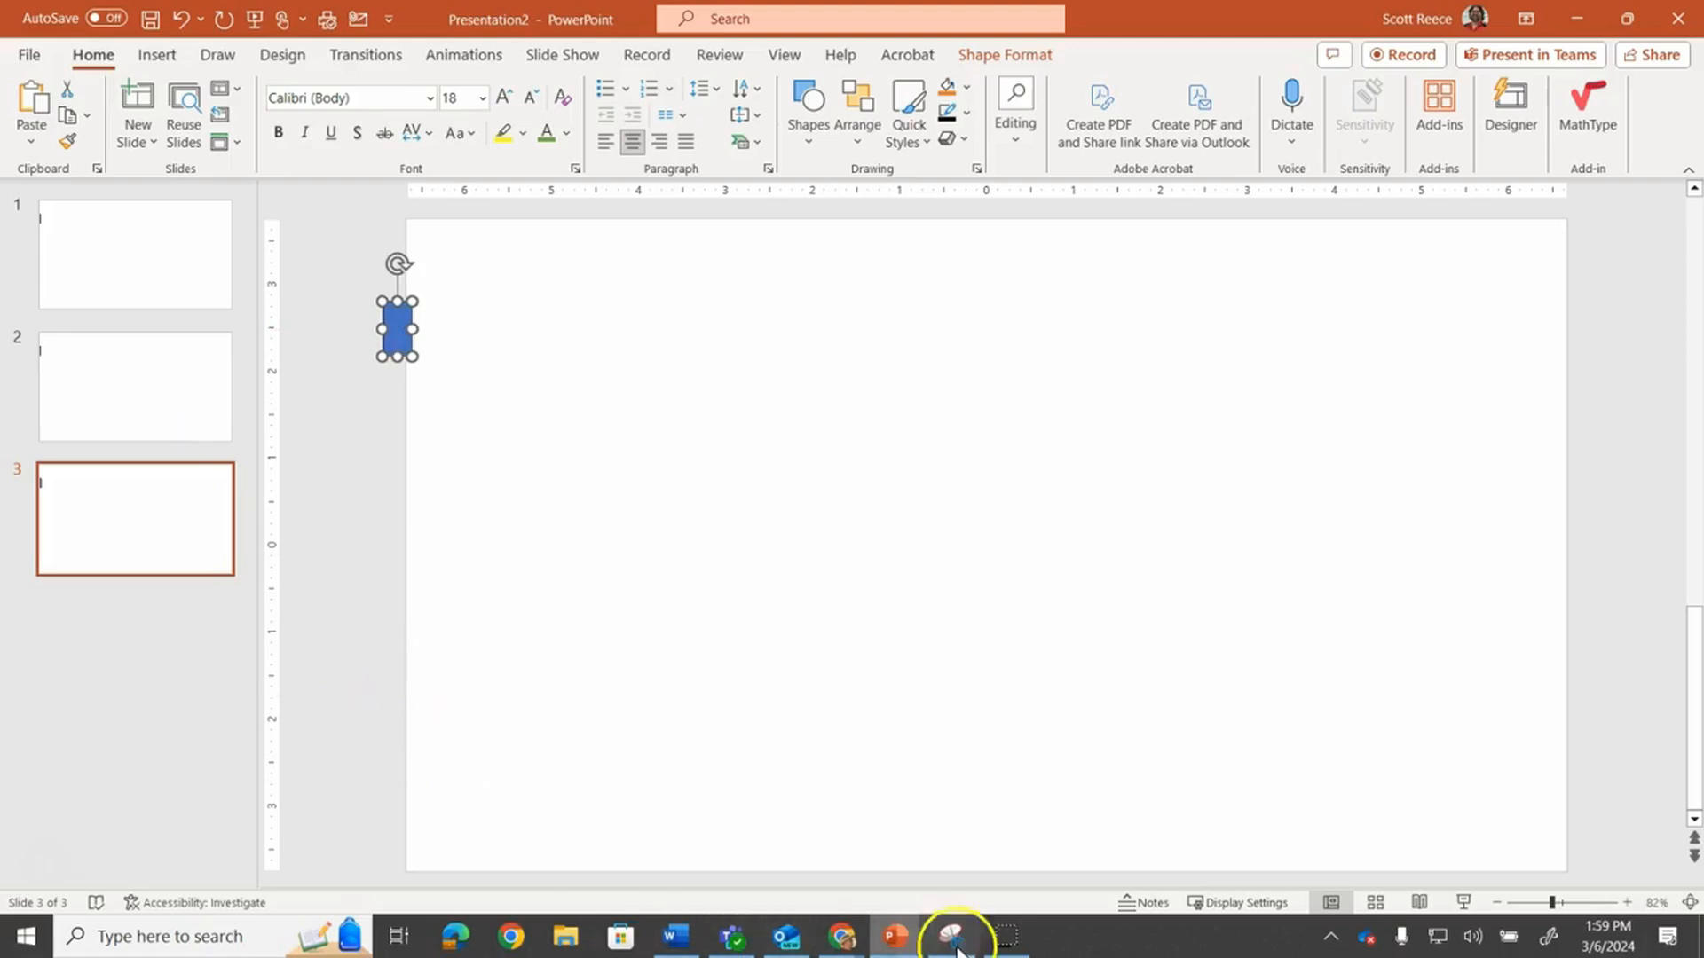
Switch to the Raider Crest News Opening presentation and start its slide show from slide 1
mouse_move(883, 939)
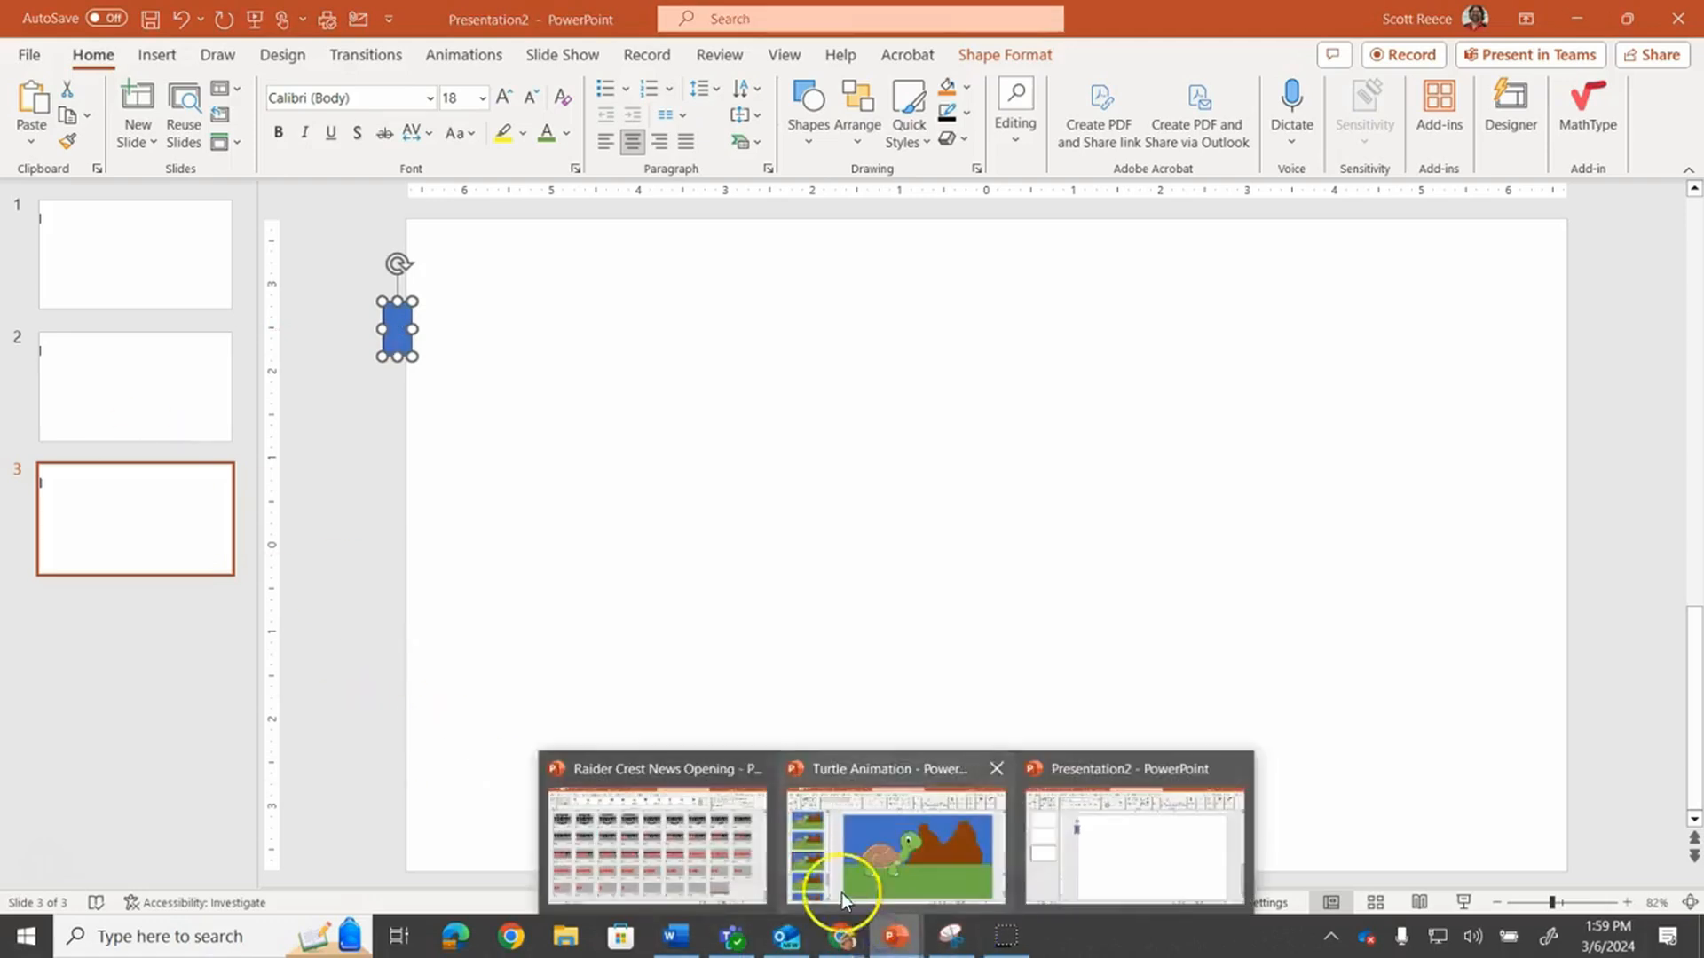
left_click(648, 826)
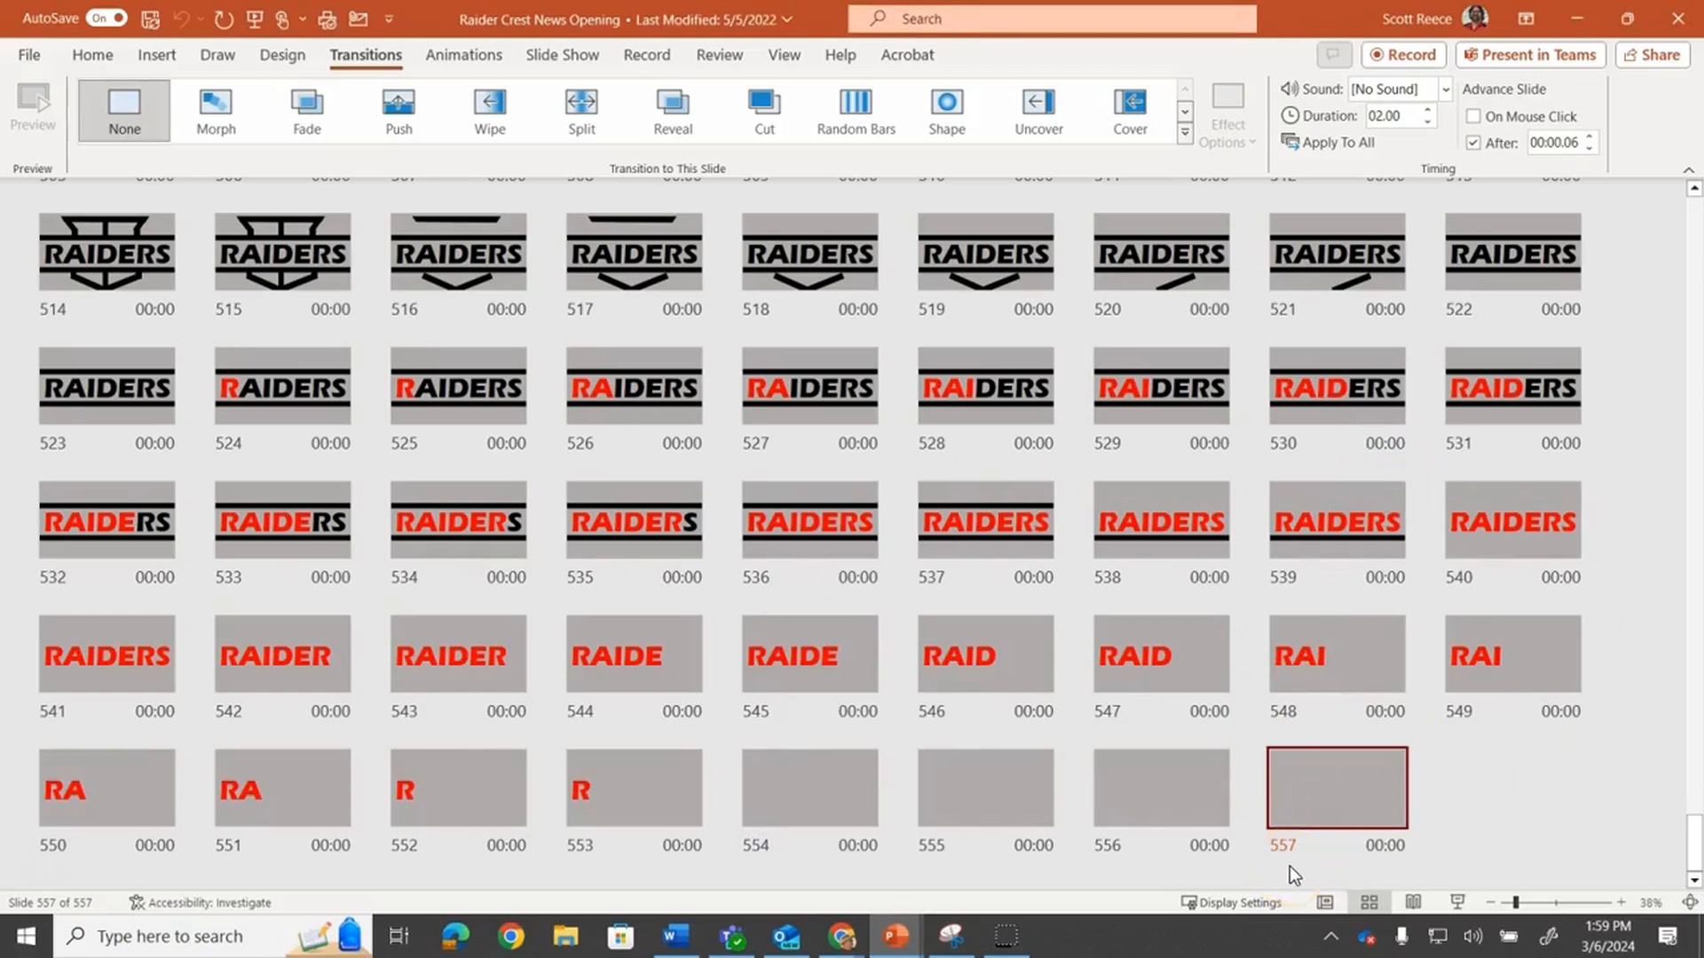
left_click_drag(1686, 834, 1676, 197)
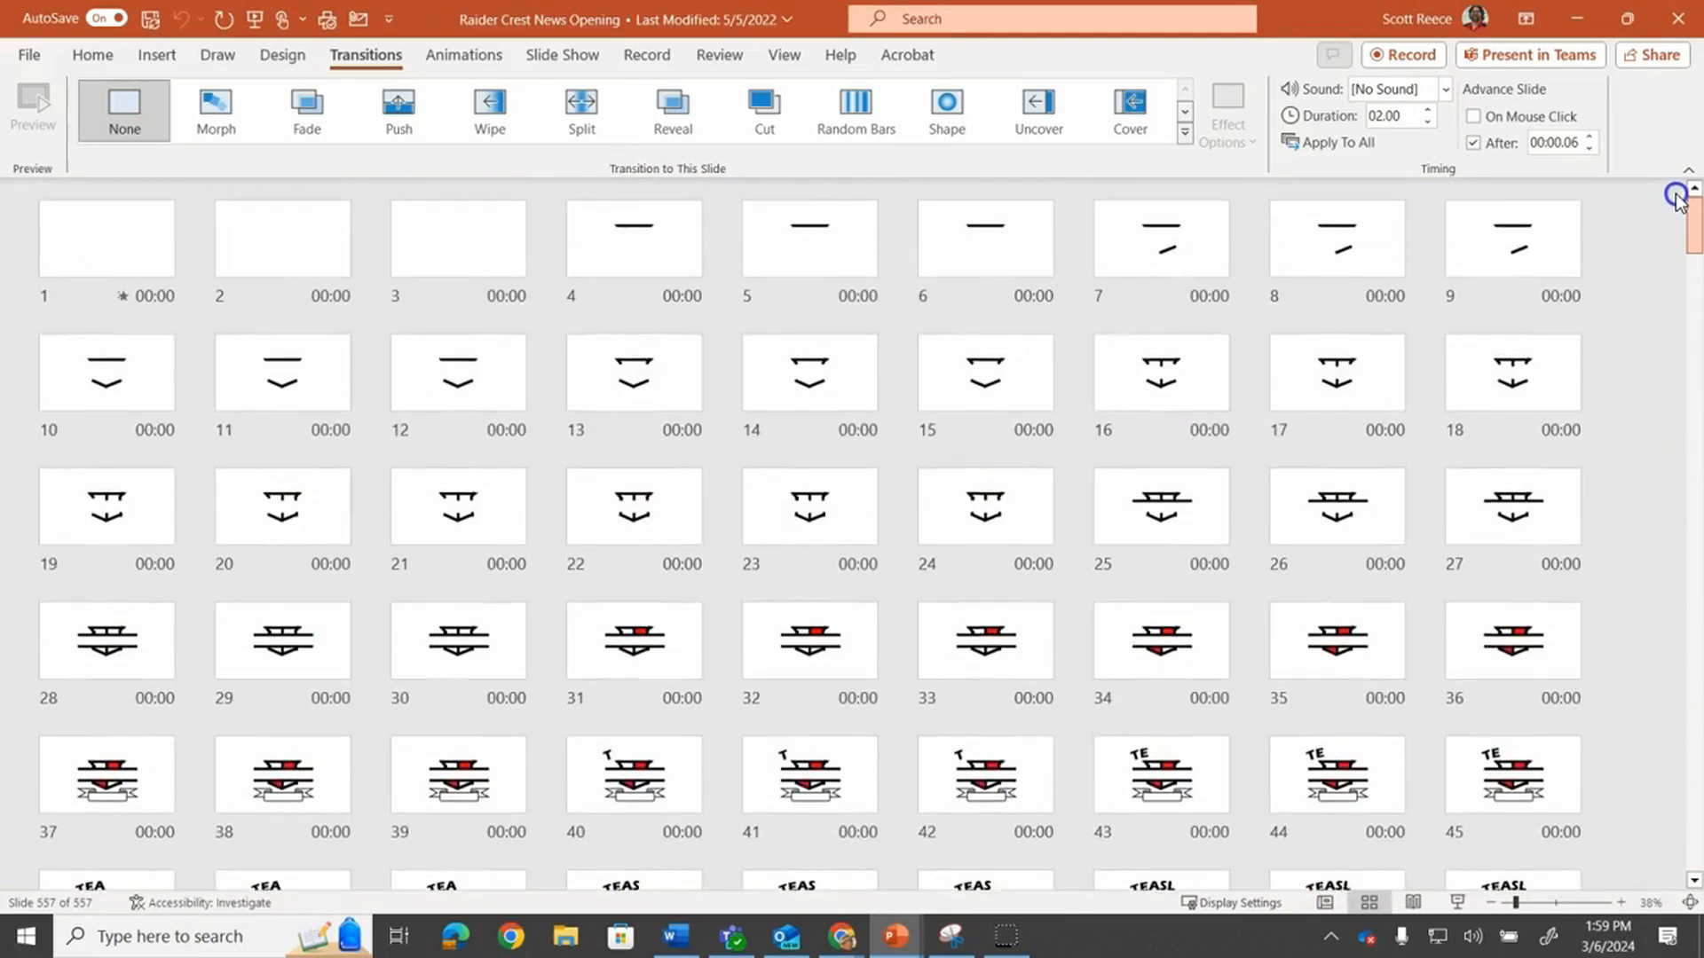
left_click(133, 248)
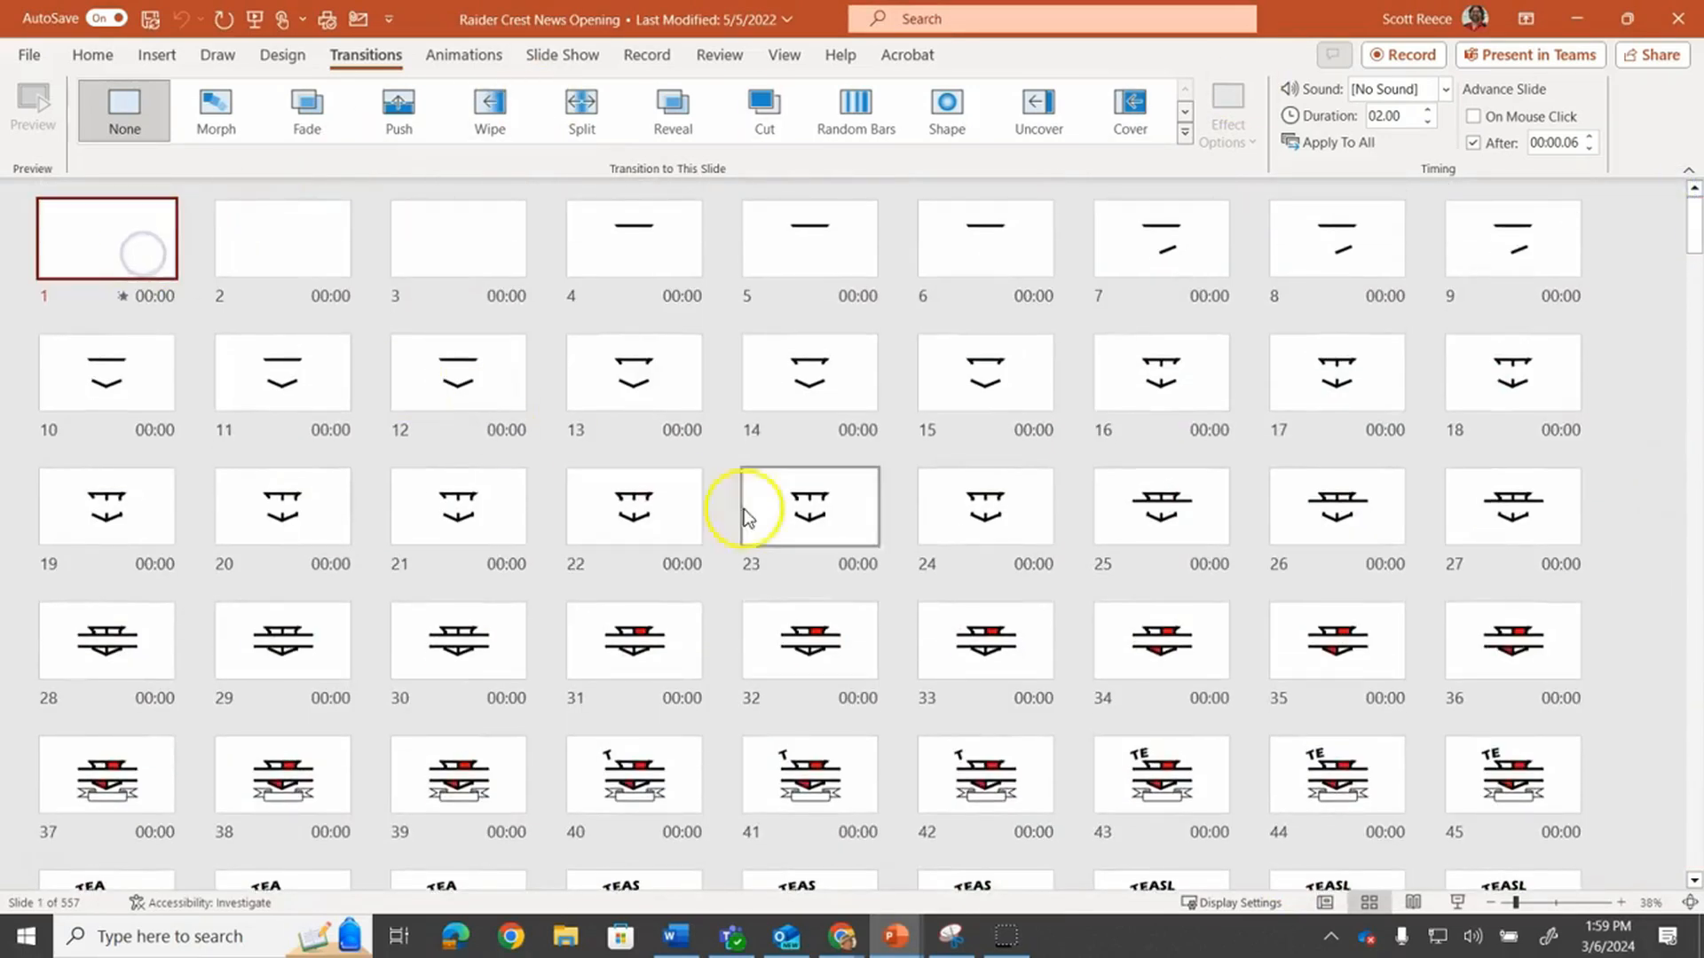
left_click(1457, 901)
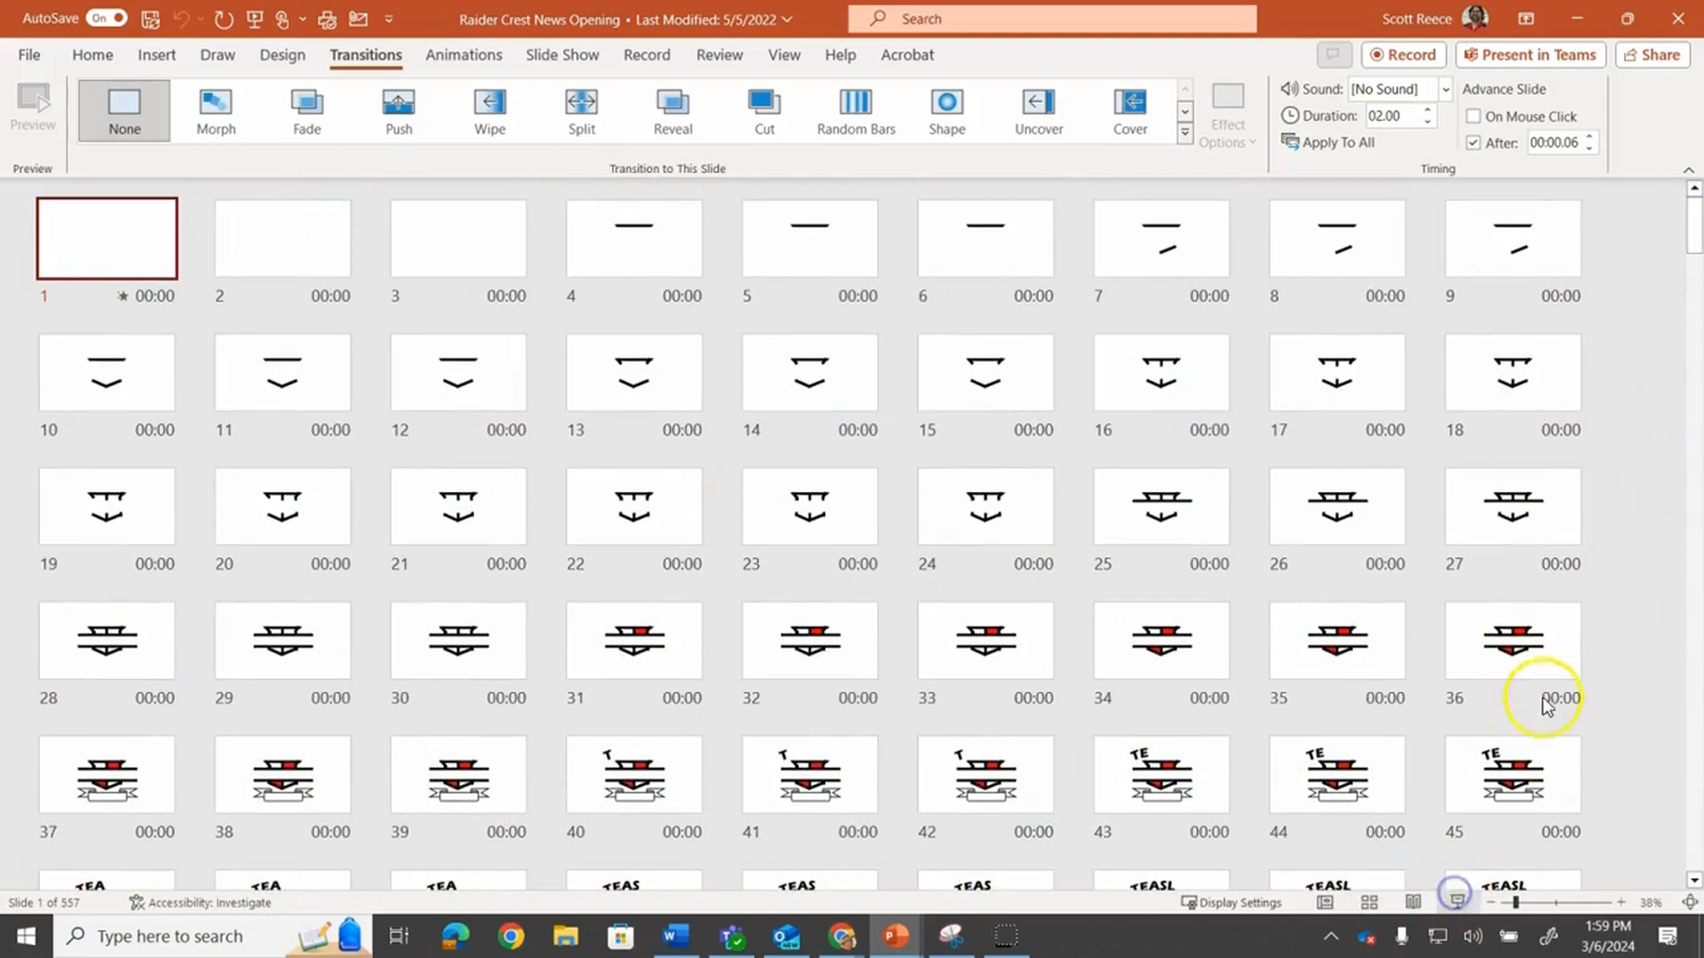